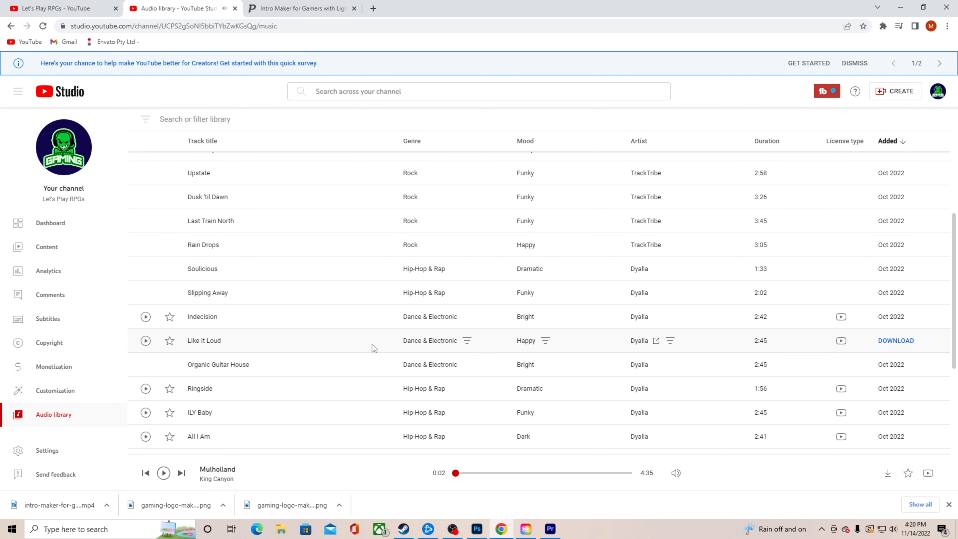
- Preview the tracks Indecision and Like It Loud in the audio library, skipping past the opening seconds of each
{"action": "scroll", "coordinate": [336, 341], "scroll_direction": "down", "scroll_amount": 1}
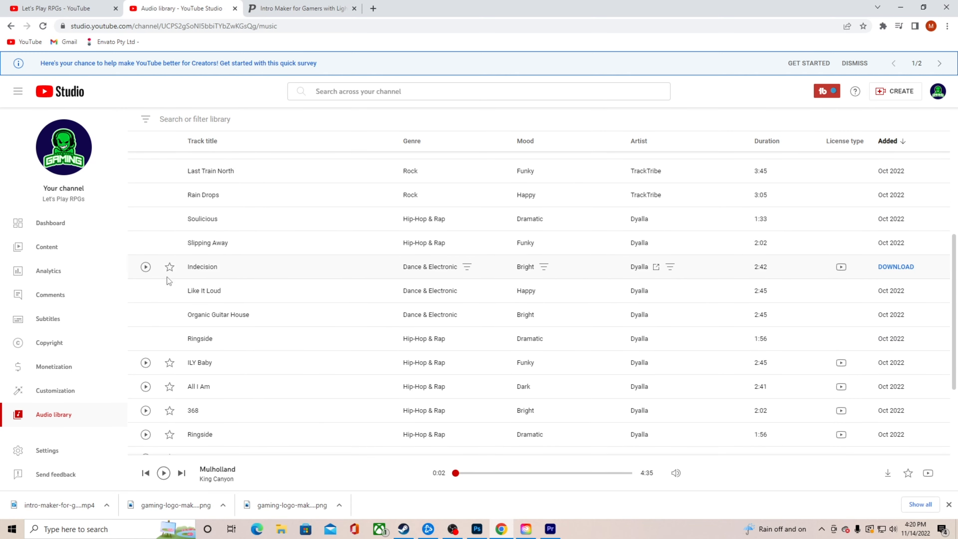
{"action": "left_click", "coordinate": [146, 267]}
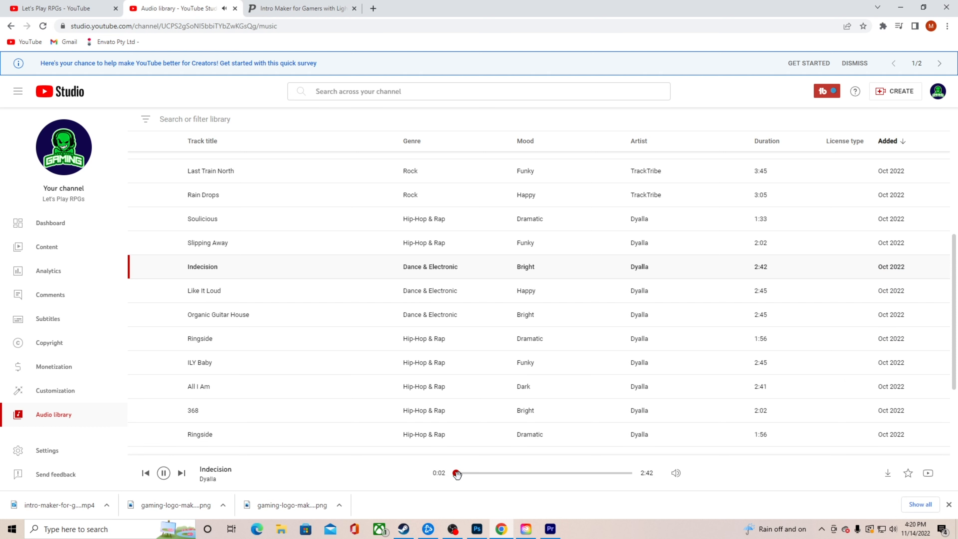
{"action": "left_click_drag", "start_coordinate": [456, 474], "coordinate": [477, 473]}
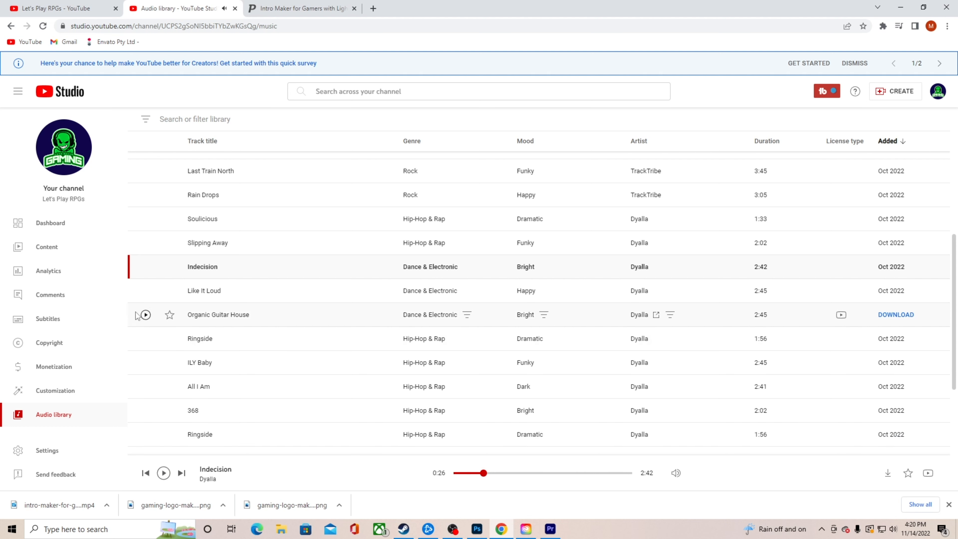
{"action": "left_click", "coordinate": [145, 290]}
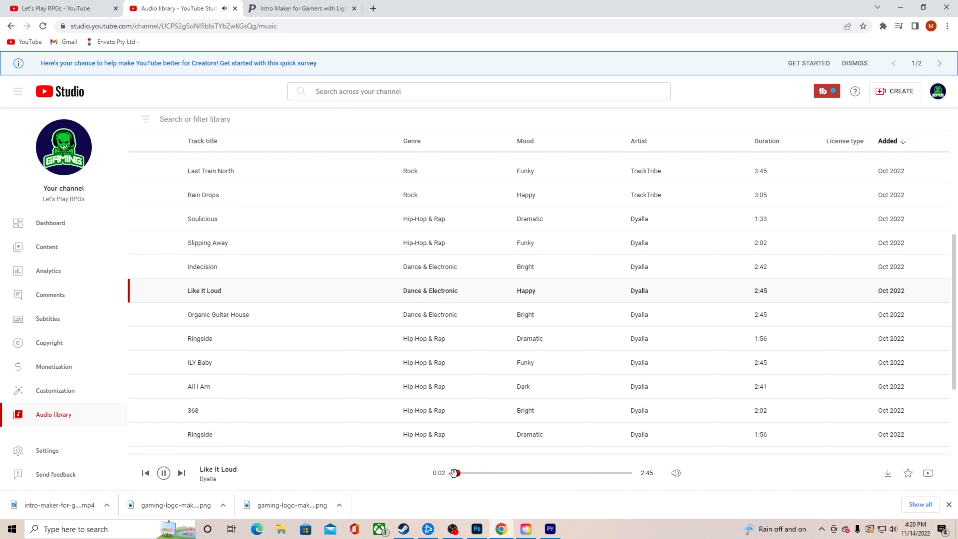
{"action": "left_click_drag", "start_coordinate": [458, 473], "coordinate": [481, 474]}
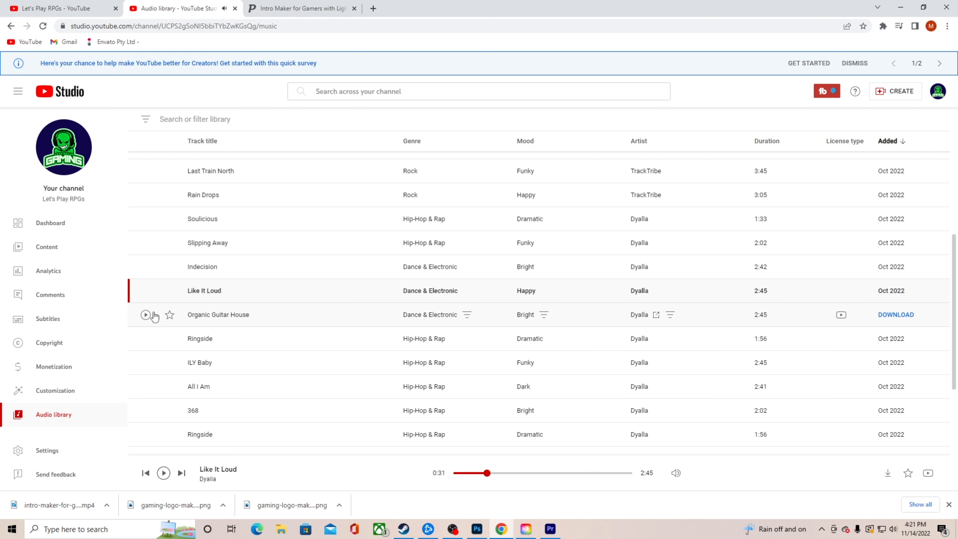
- Preview Organic Guitar House from about 0:29 while browsing the rest of the track list, and pause it
{"action": "left_click", "coordinate": [145, 314]}
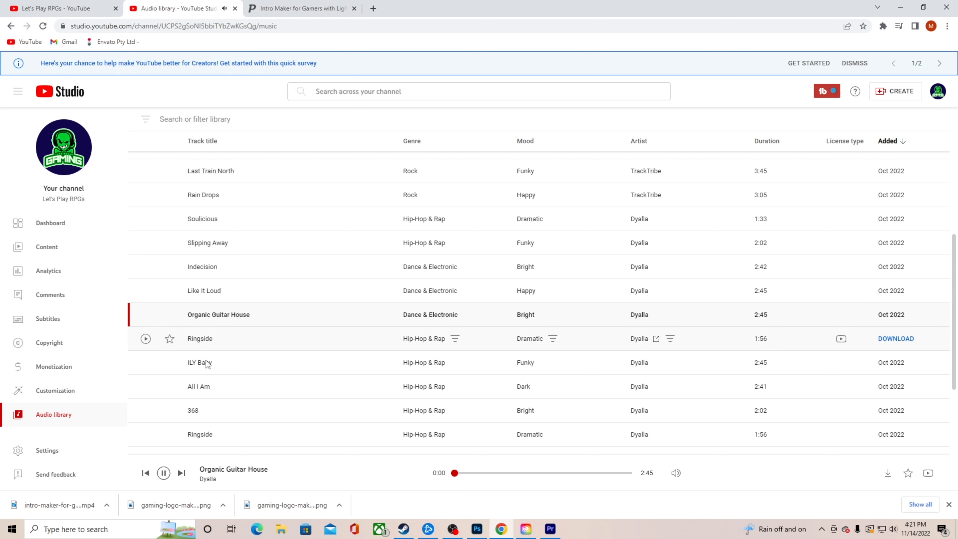
{"action": "left_click_drag", "start_coordinate": [457, 474], "coordinate": [487, 479]}
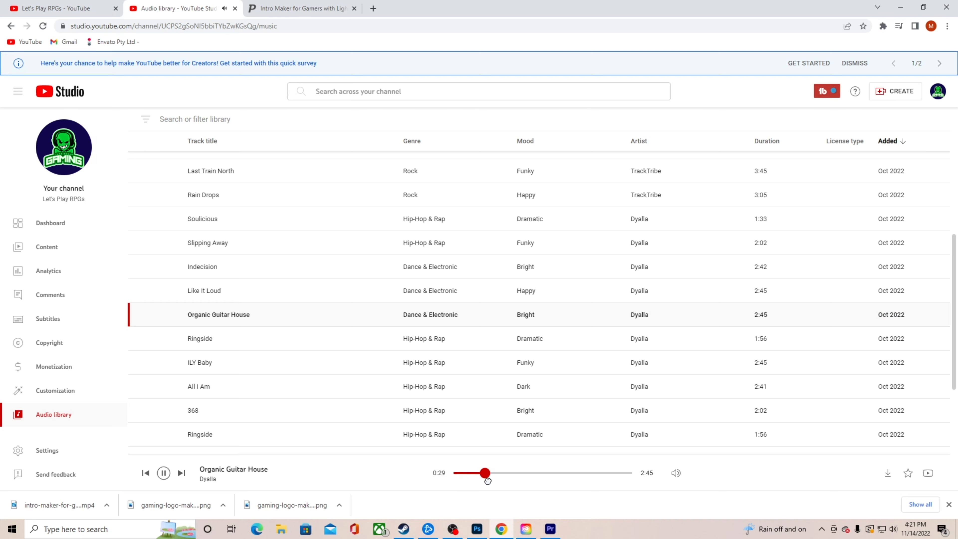
{"action": "scroll", "coordinate": [241, 386], "scroll_direction": "down", "scroll_amount": 5}
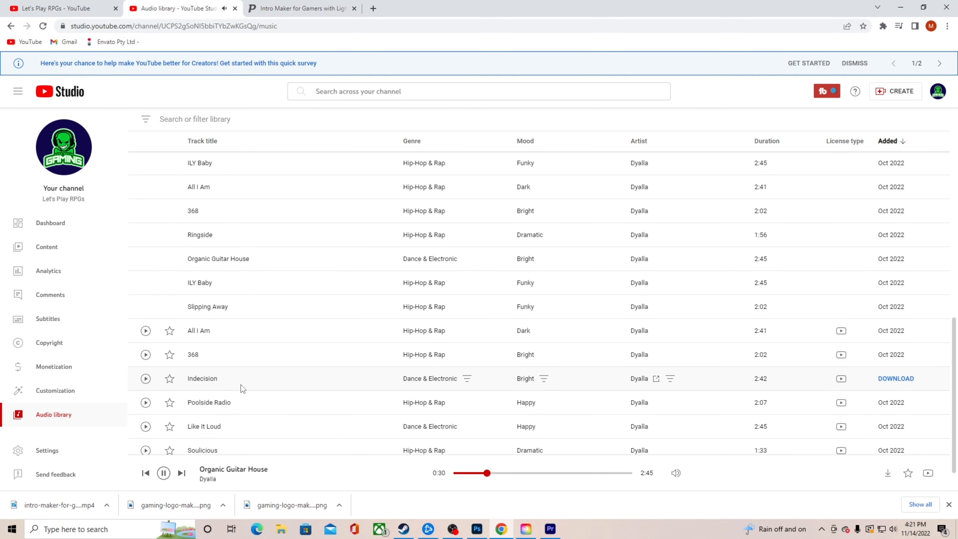
{"action": "scroll", "coordinate": [254, 389], "scroll_direction": "down", "scroll_amount": 2}
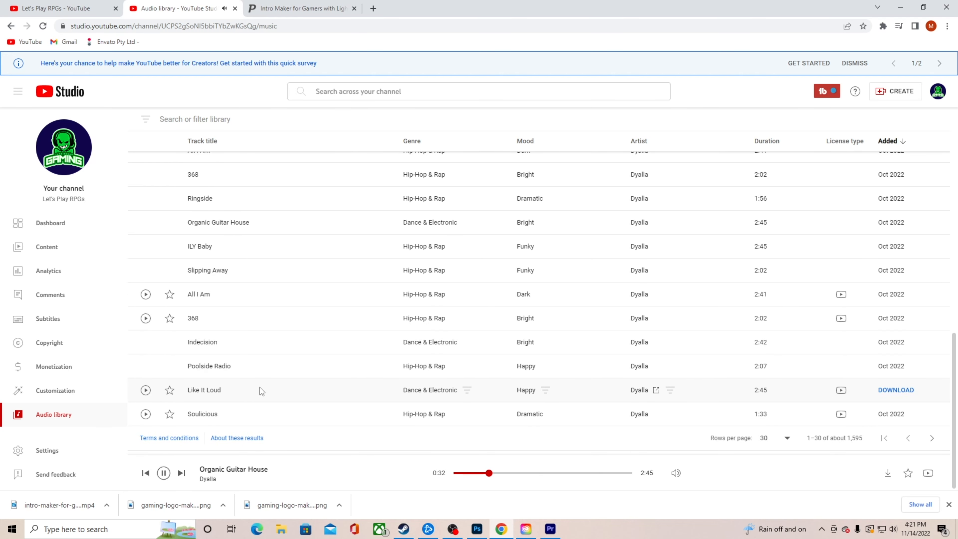
{"action": "scroll", "coordinate": [261, 389], "scroll_direction": "up", "scroll_amount": 7}
{"action": "scroll", "coordinate": [264, 389], "scroll_direction": "up", "scroll_amount": 5}
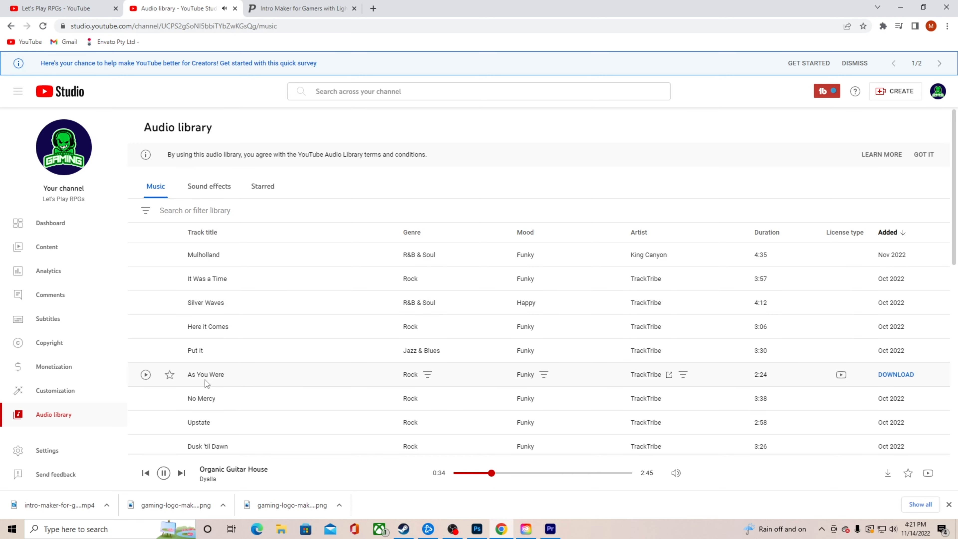
{"action": "left_click", "coordinate": [164, 473]}
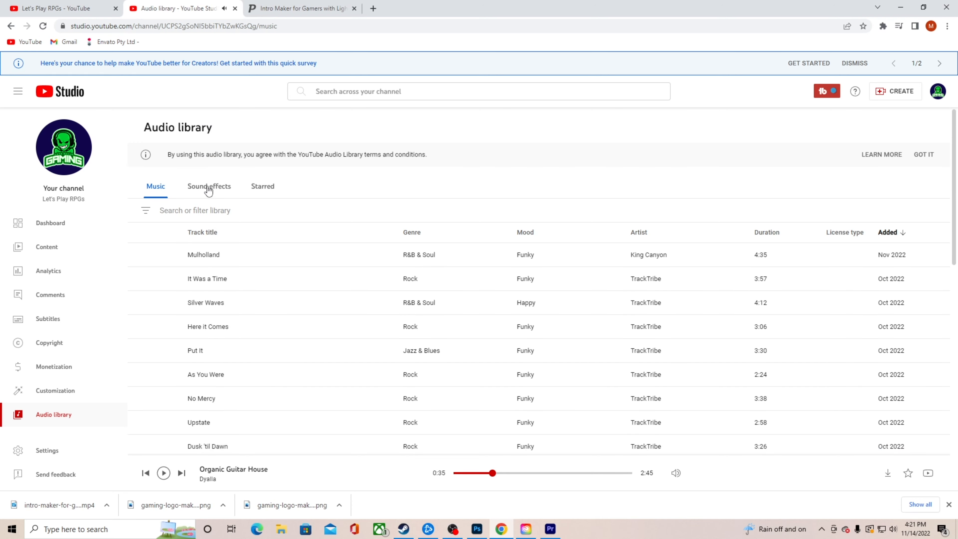
- Filter the music library by the Pop genre
{"action": "left_click", "coordinate": [223, 210]}
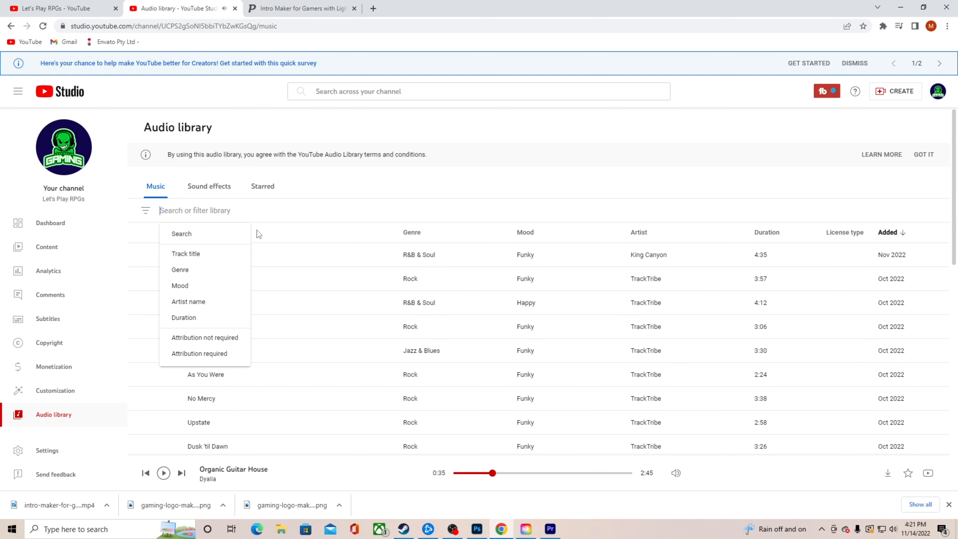
{"action": "left_click", "coordinate": [191, 270]}
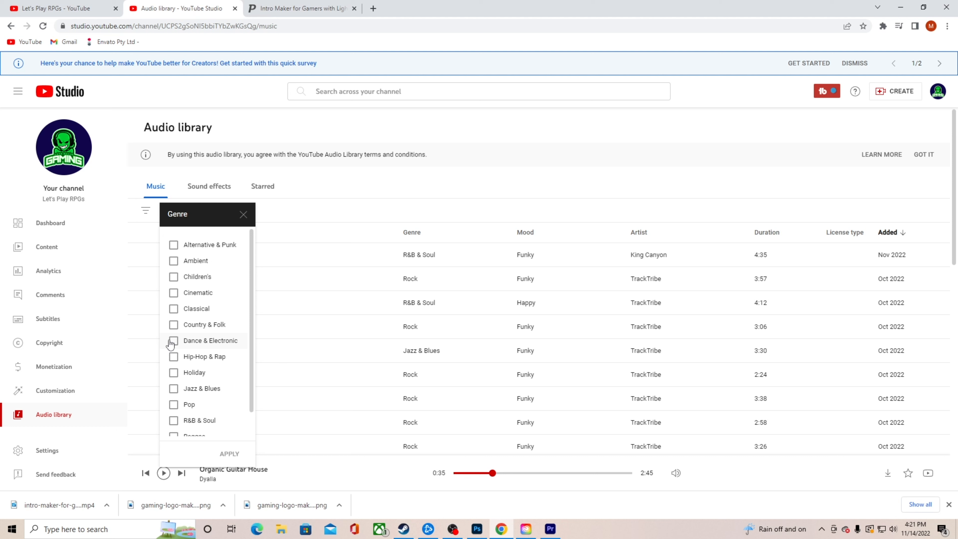
{"action": "left_click", "coordinate": [174, 404]}
{"action": "left_click", "coordinate": [229, 454]}
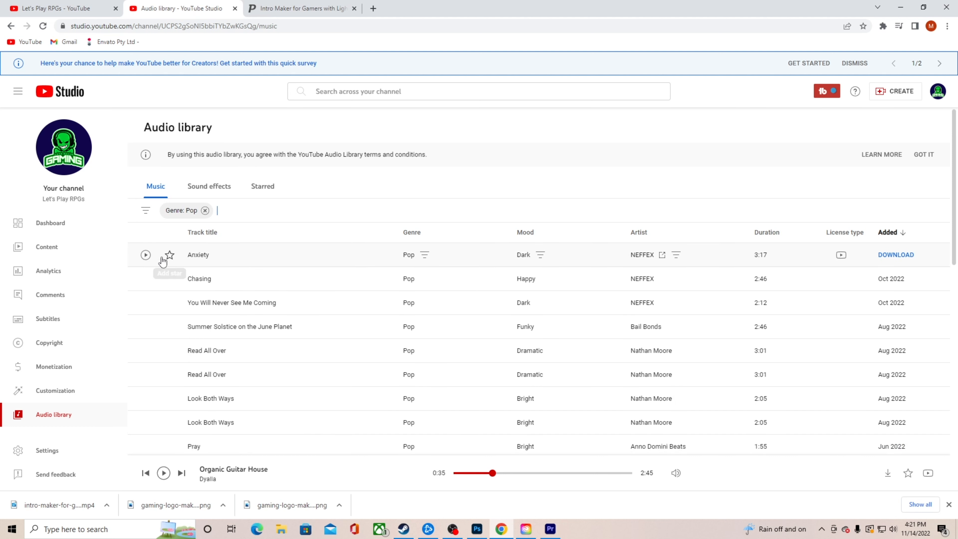
- Preview the pop tracks Anxiety, Chasing and You Will Never See Me Coming, pausing each after a short listen
{"action": "left_click", "coordinate": [148, 256]}
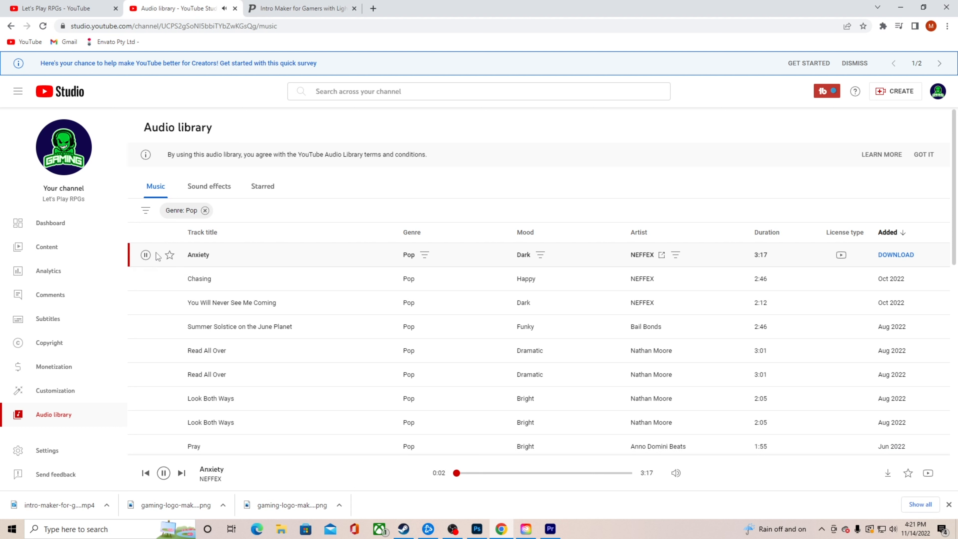
{"action": "left_click", "coordinate": [140, 259]}
{"action": "left_click", "coordinate": [145, 279]}
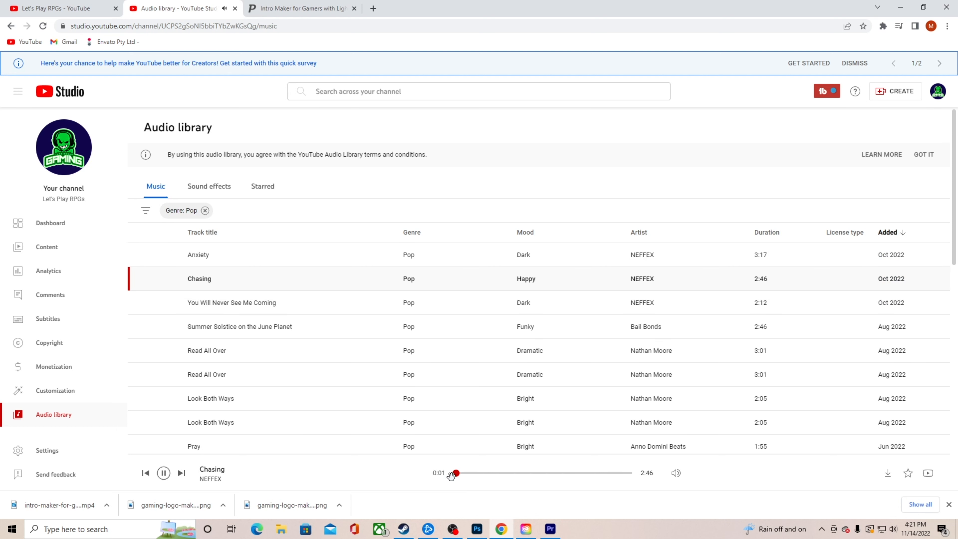
{"action": "left_click_drag", "start_coordinate": [456, 474], "coordinate": [469, 473]}
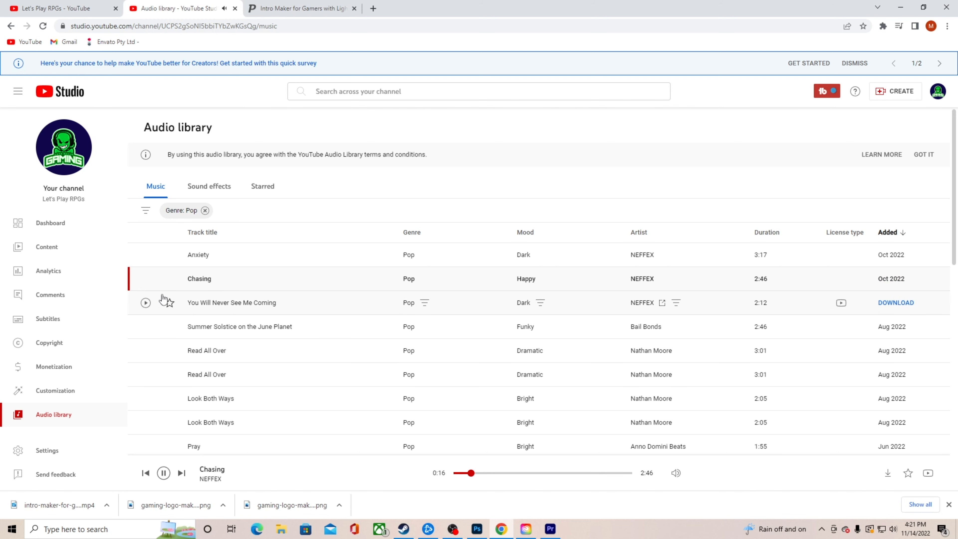
{"action": "left_click", "coordinate": [146, 278]}
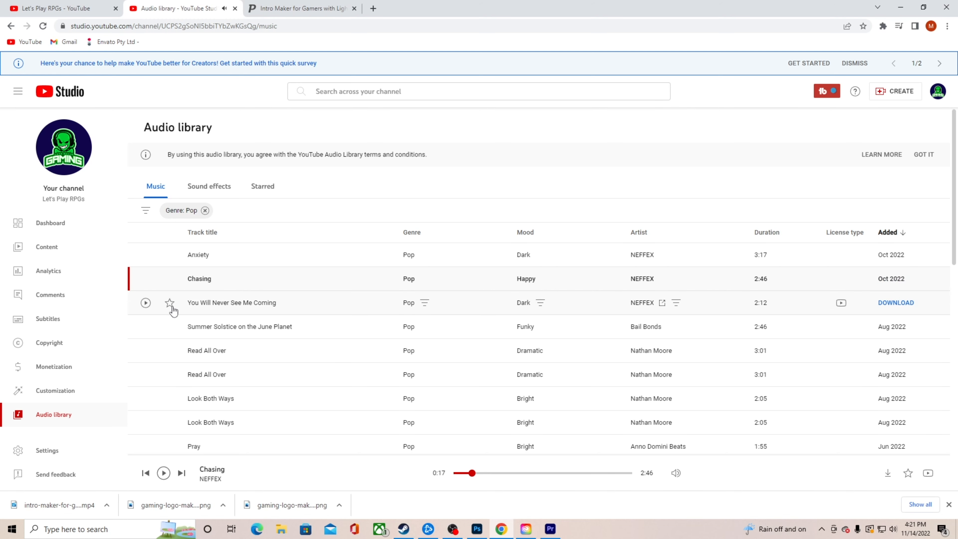
{"action": "left_click", "coordinate": [146, 303]}
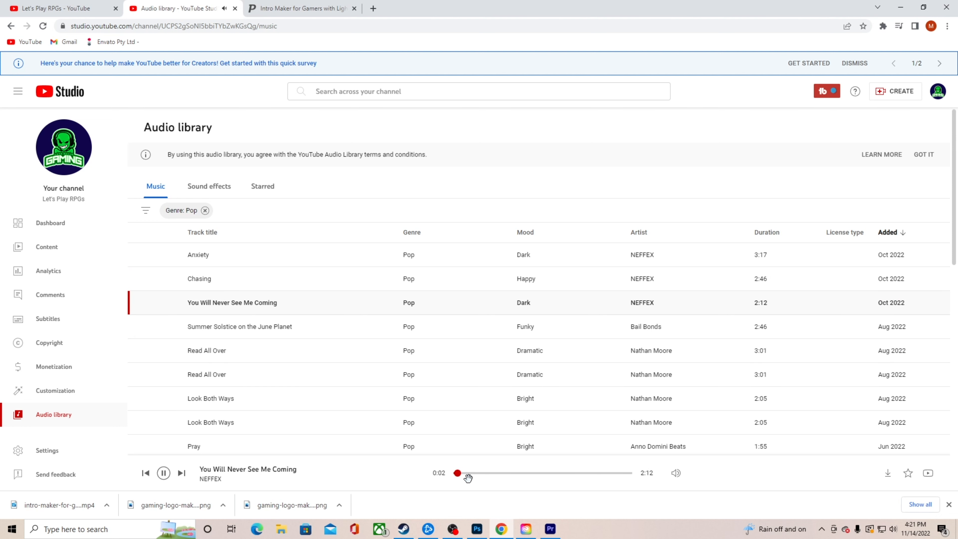
{"action": "left_click_drag", "start_coordinate": [458, 476], "coordinate": [470, 475]}
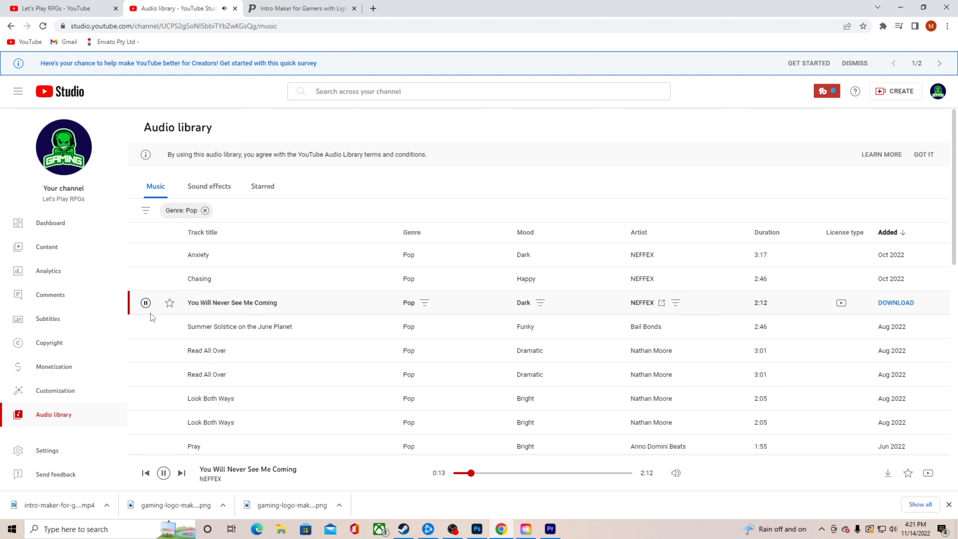
{"action": "left_click", "coordinate": [145, 309]}
- Preview Summer Solstice on the June Planet, pause it near its start, and download the track
{"action": "left_click", "coordinate": [150, 328]}
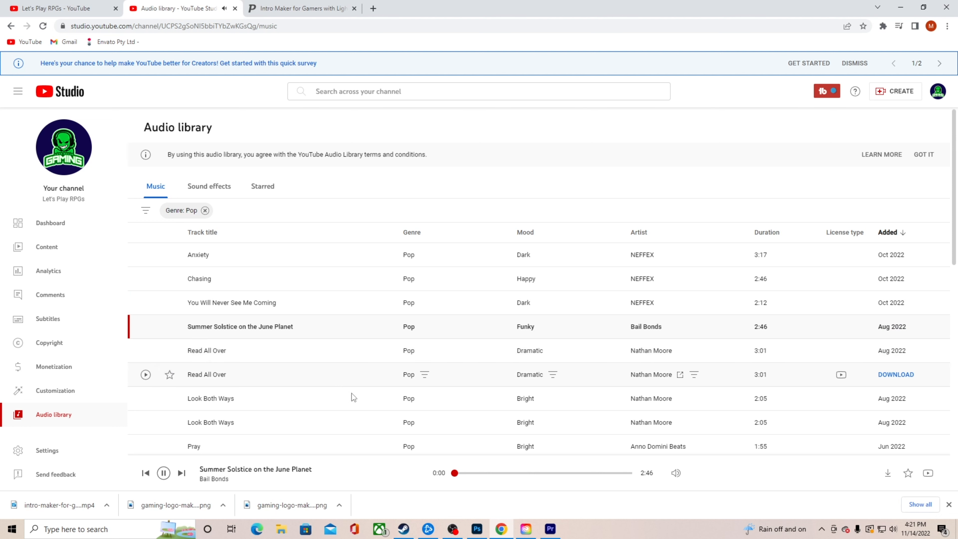
{"action": "left_click", "coordinate": [474, 474]}
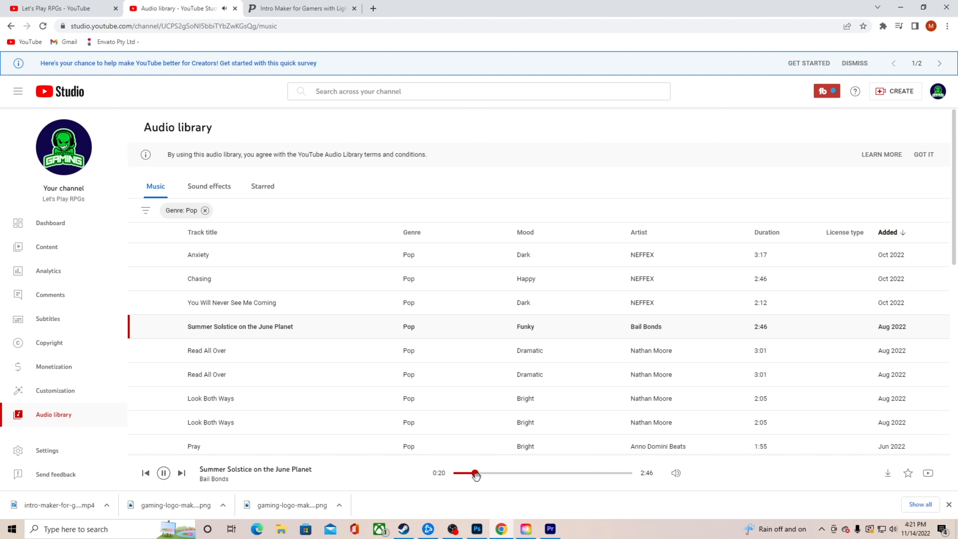
{"action": "left_click_drag", "start_coordinate": [476, 473], "coordinate": [454, 473]}
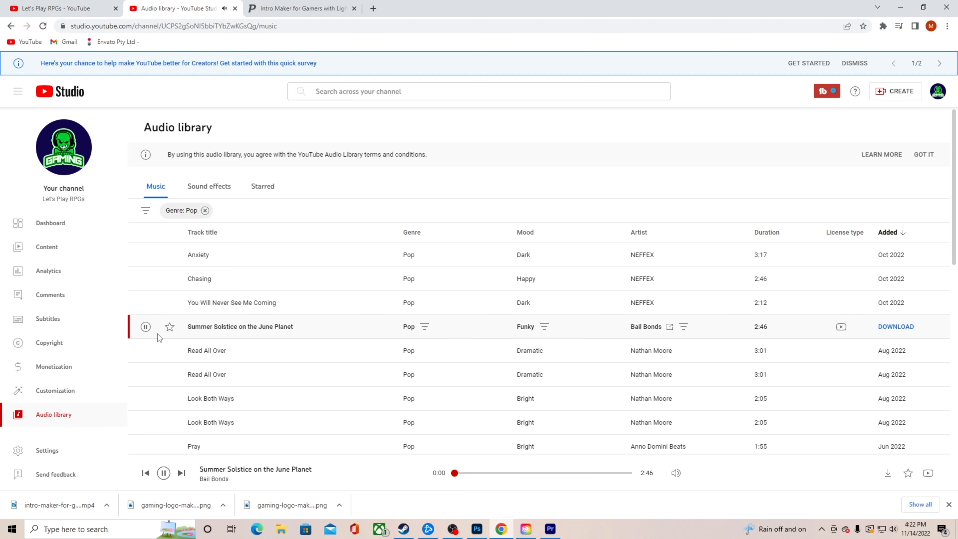
{"action": "left_click", "coordinate": [146, 326]}
{"action": "left_click", "coordinate": [895, 327]}
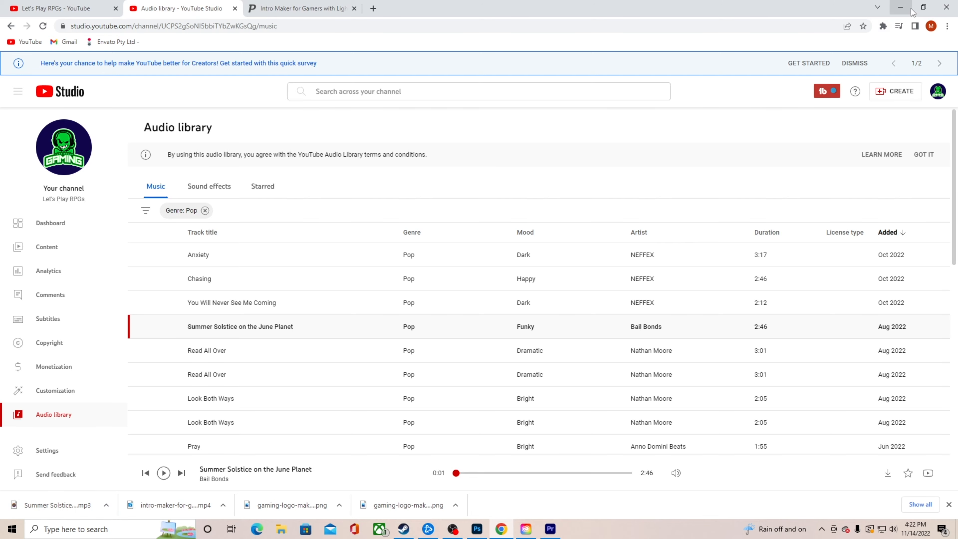
- Switch to Adobe Premiere Pro and import the Summer Solstice on the June Planet MP3 from the Downloads folder
{"action": "left_click", "coordinate": [902, 7]}
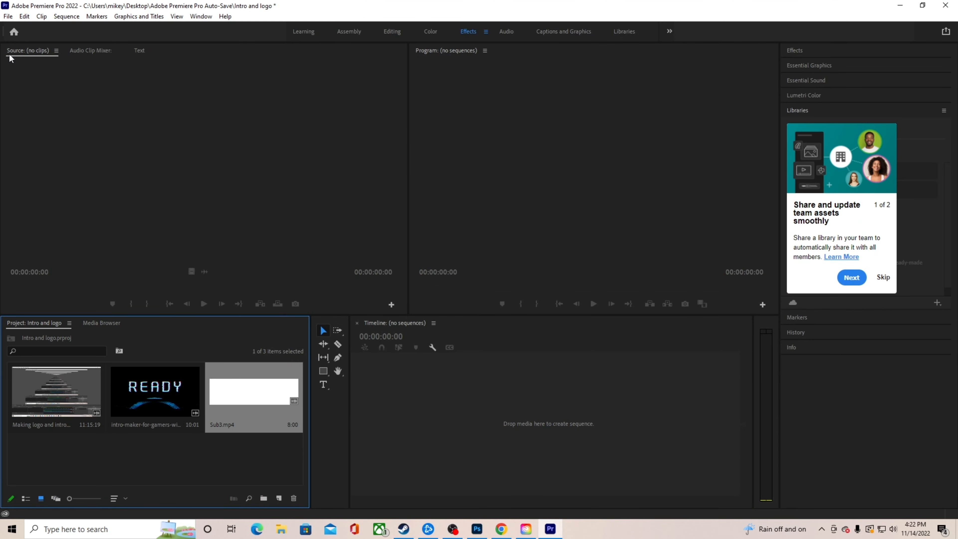
{"action": "left_click", "coordinate": [8, 16]}
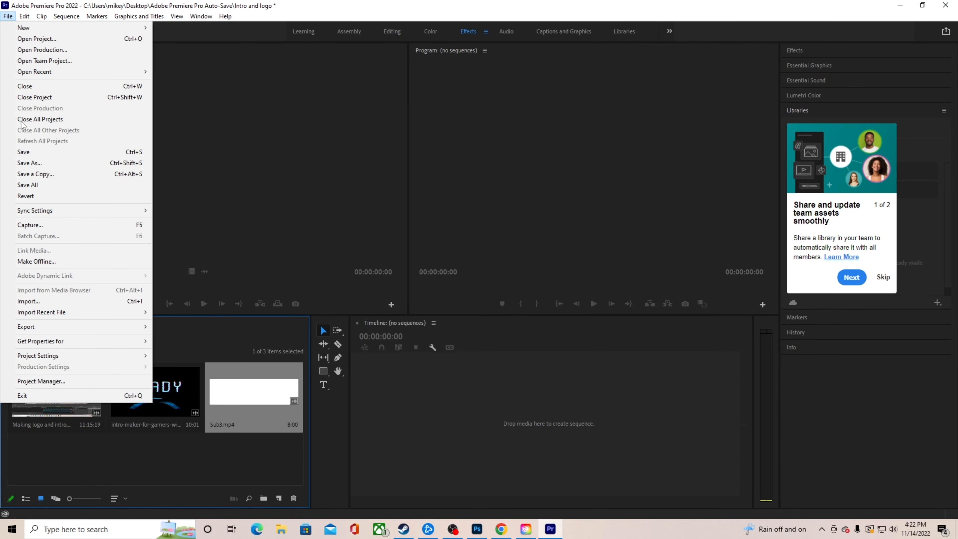
{"action": "left_click", "coordinate": [53, 301]}
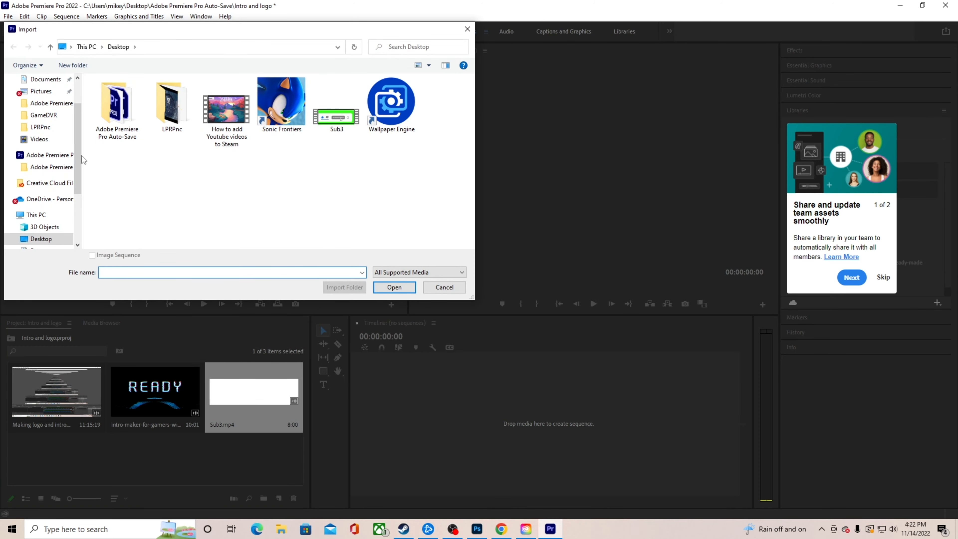
{"action": "scroll", "coordinate": [37, 219], "scroll_direction": "down", "scroll_amount": 1}
{"action": "left_click", "coordinate": [46, 227]}
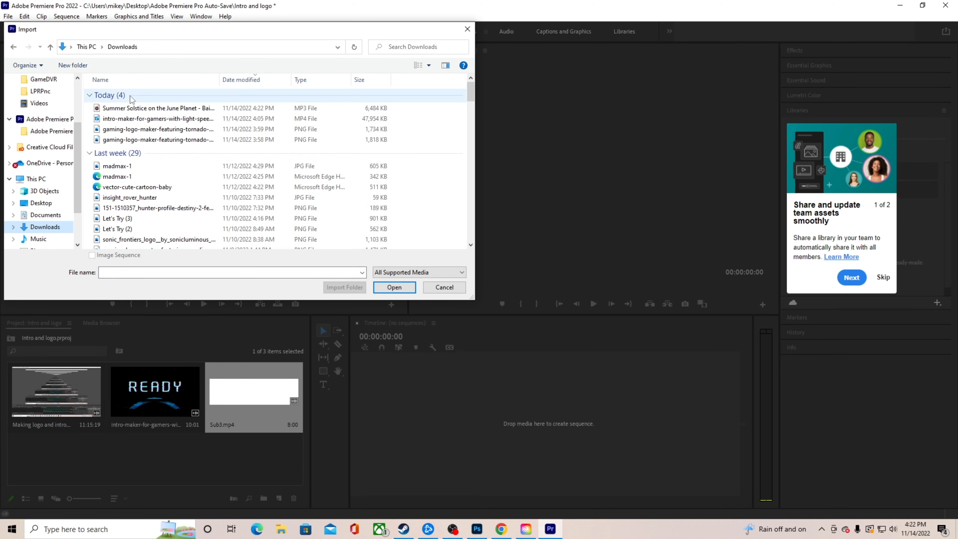
{"action": "left_click", "coordinate": [144, 110]}
{"action": "left_click", "coordinate": [392, 287]}
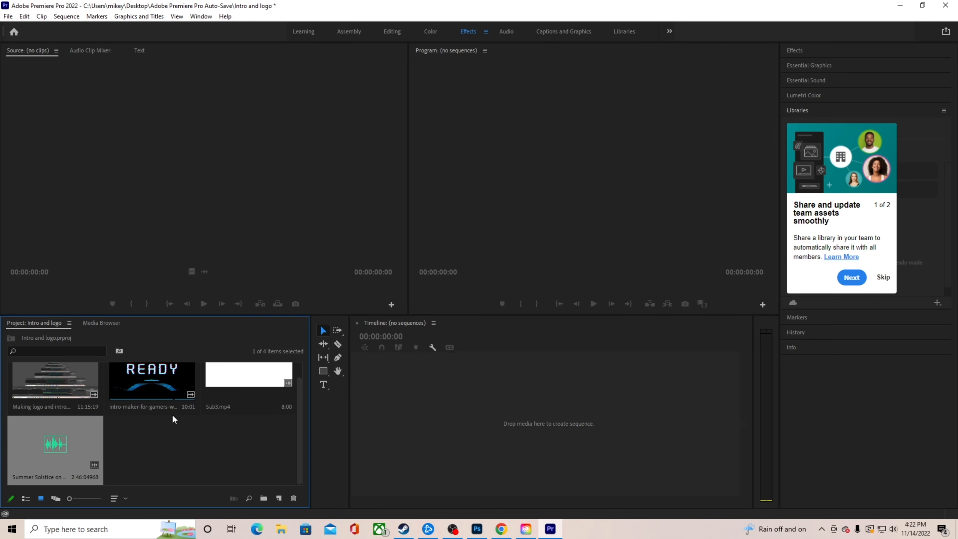
- Create a sequence by placing the Making logo and intro clip in the empty timeline
{"action": "scroll", "coordinate": [187, 458], "scroll_direction": "up", "scroll_amount": 1}
{"action": "left_click", "coordinate": [59, 394]}
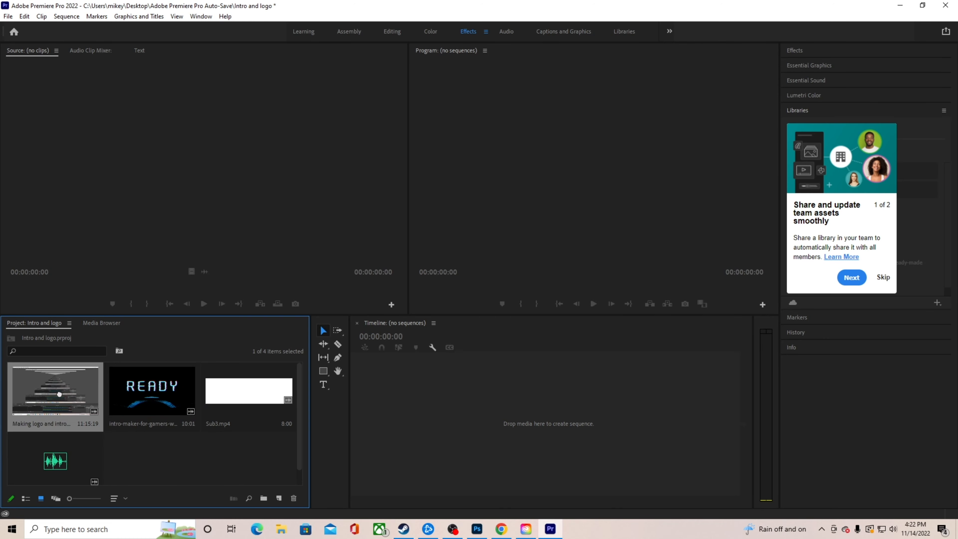
{"action": "left_click_drag", "start_coordinate": [59, 394], "coordinate": [432, 416]}
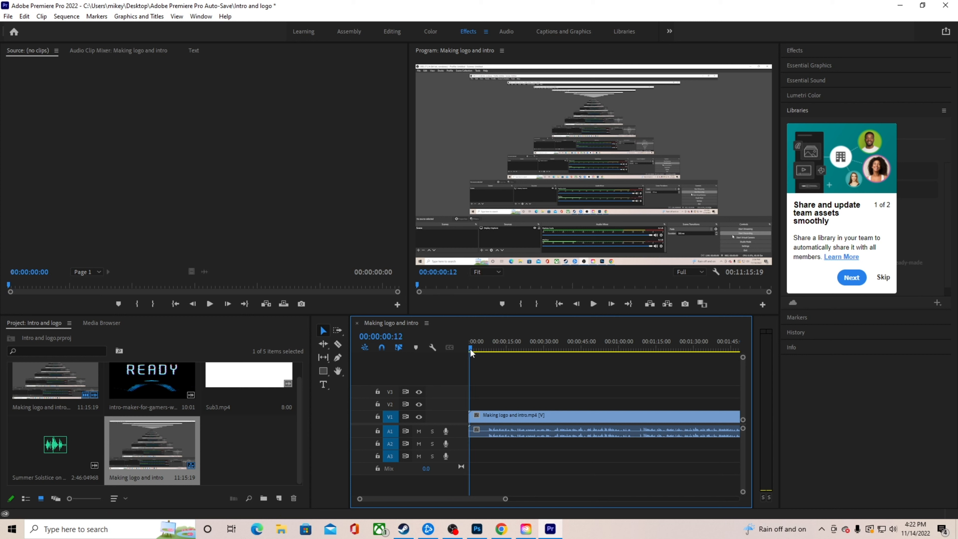
- Play the sequence from about 7 seconds, return the playhead to 00:00:07:48, and select the Making logo and intro clip
{"action": "left_click_drag", "start_coordinate": [471, 352], "coordinate": [488, 359]}
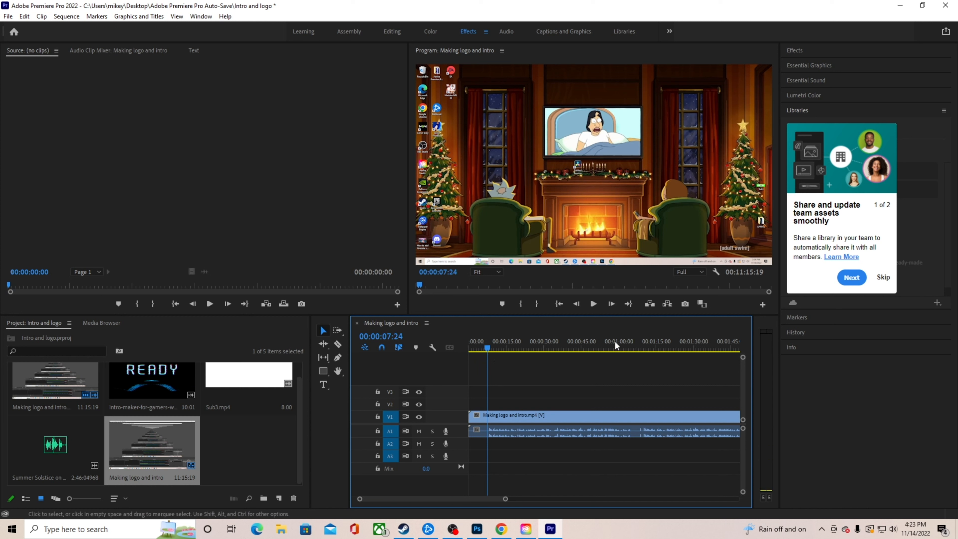
{"action": "left_click", "coordinate": [593, 304]}
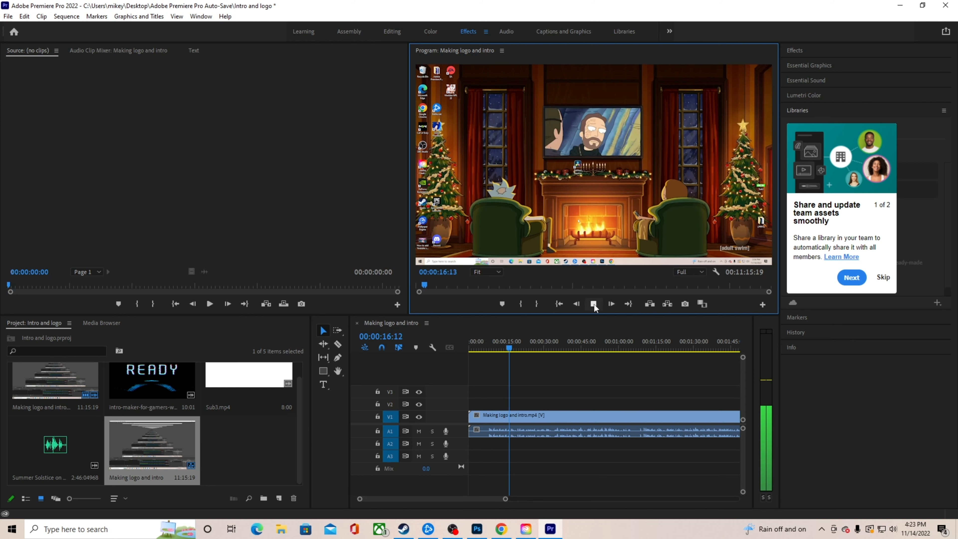
{"action": "left_click_drag", "start_coordinate": [511, 349], "coordinate": [490, 353]}
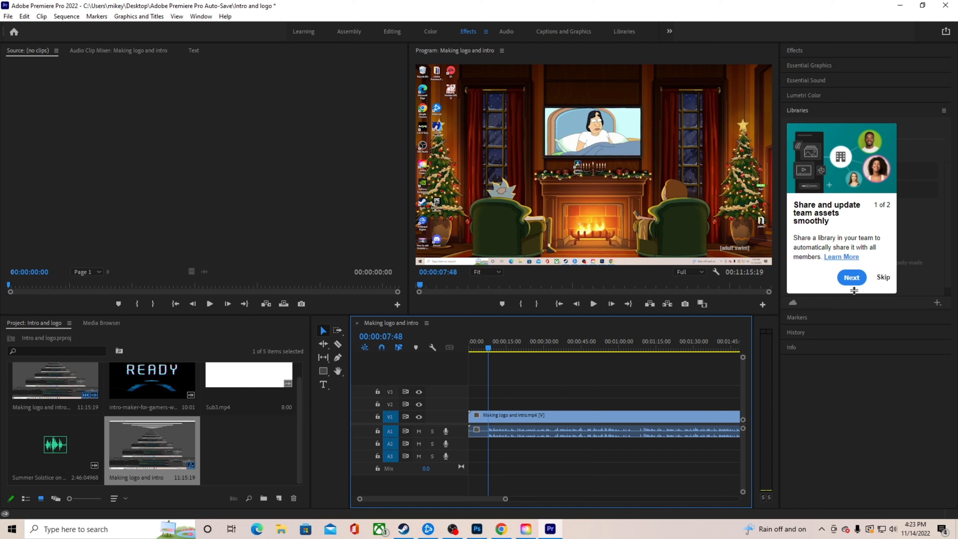
{"action": "left_click", "coordinate": [503, 431]}
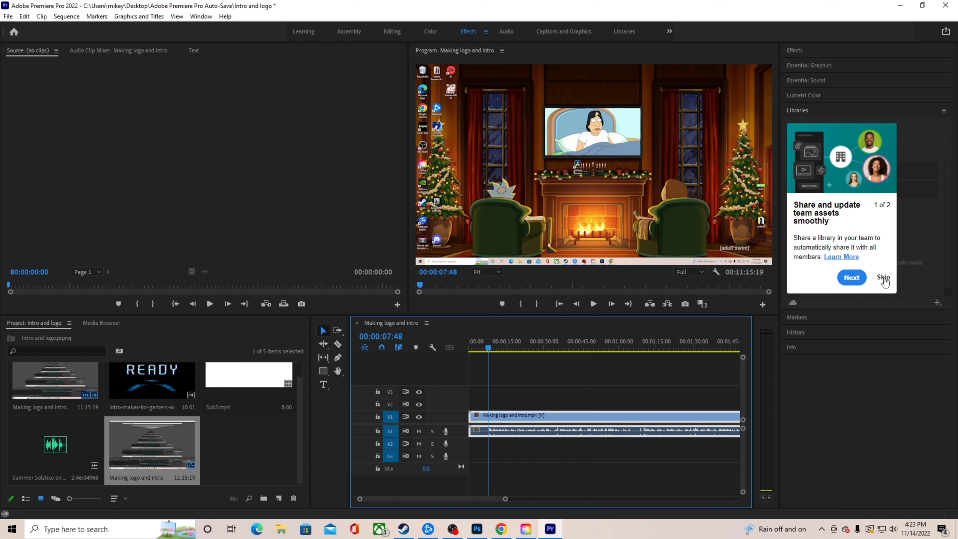
- Switch to the Audio workspace, tag the selected Making logo and intro clip as Dialogue, and apply the Podcast Voice preset
{"action": "left_click", "coordinate": [883, 281]}
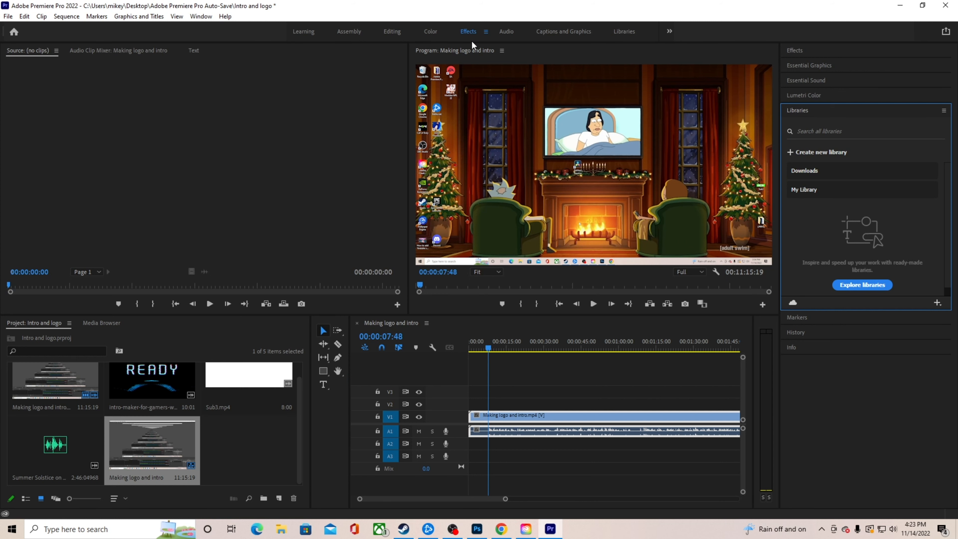
{"action": "left_click", "coordinate": [508, 32]}
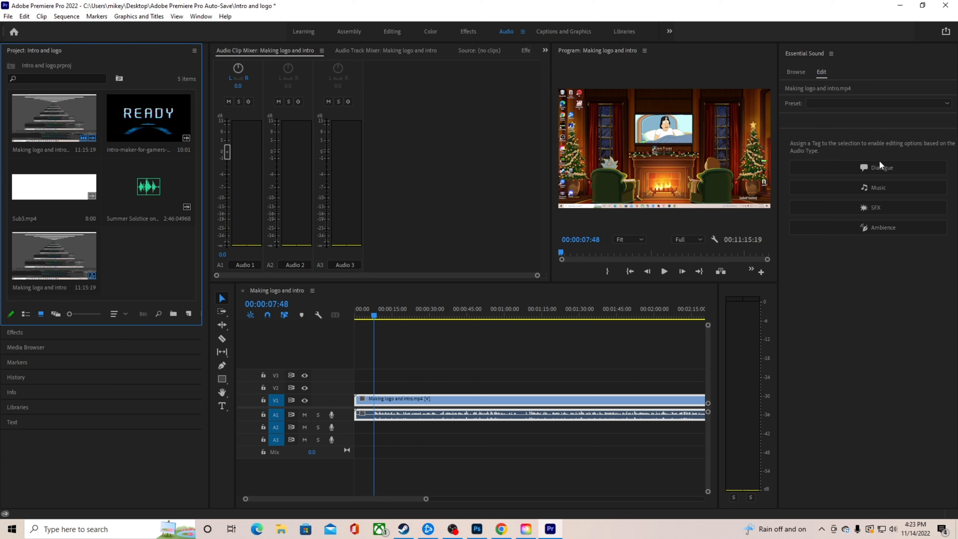
{"action": "left_click", "coordinate": [891, 167]}
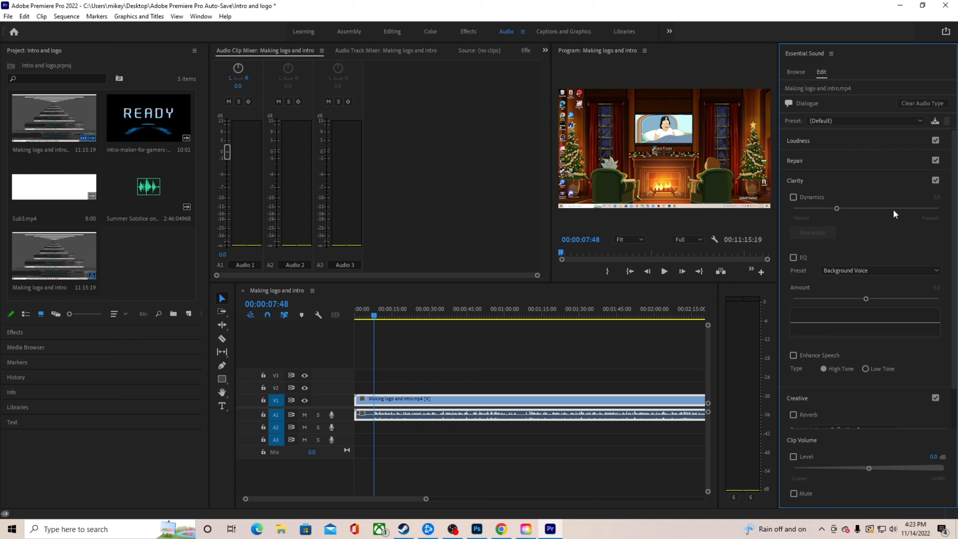
{"action": "left_click", "coordinate": [922, 118]}
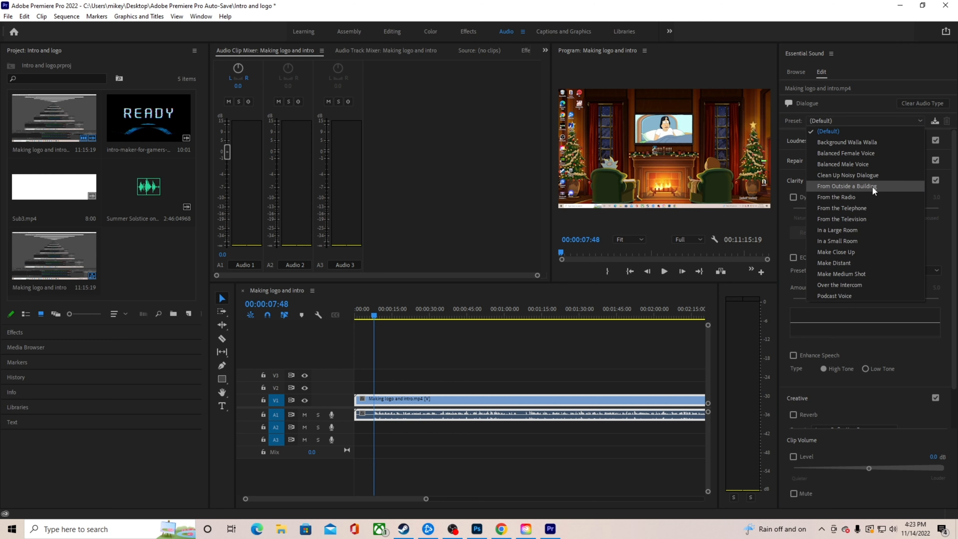
{"action": "left_click", "coordinate": [850, 296]}
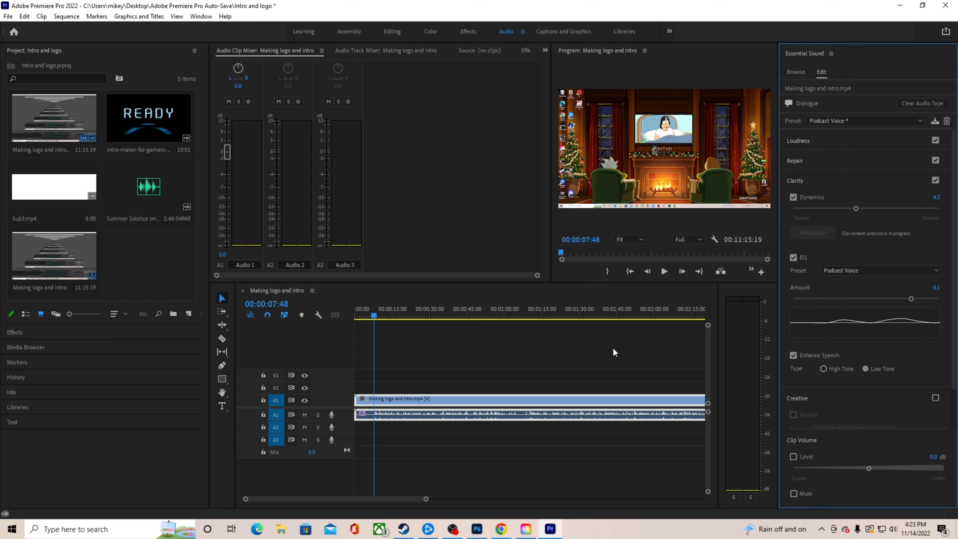
- Play the clip to listen to its dialogue audio, stop it, and return the playhead to about 7 seconds
{"action": "left_click", "coordinate": [665, 271]}
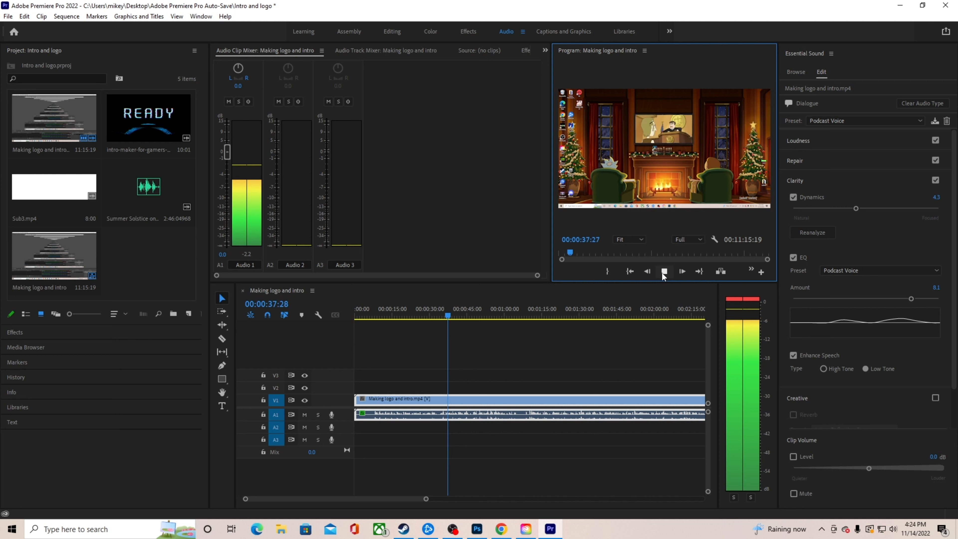
{"action": "left_click", "coordinate": [665, 272]}
{"action": "left_click_drag", "start_coordinate": [450, 319], "coordinate": [373, 327]}
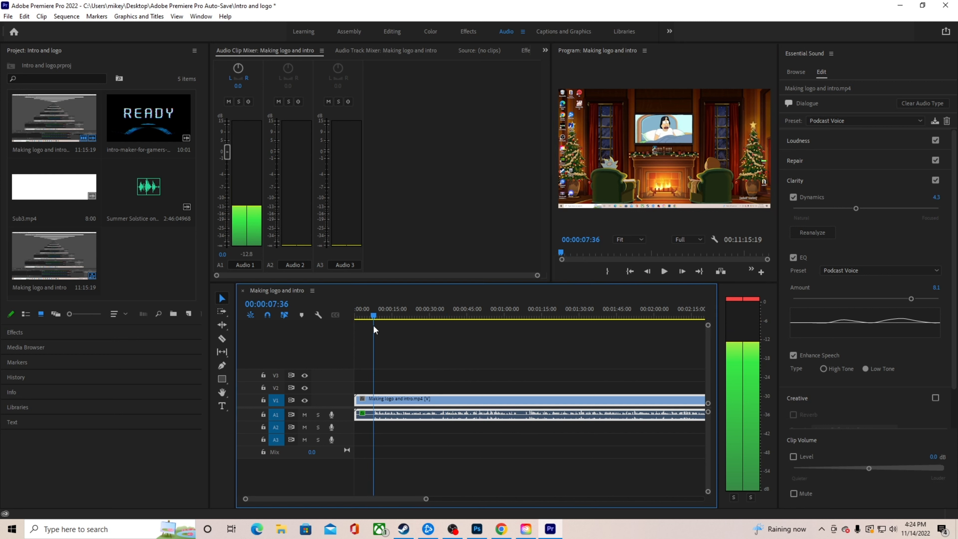
{"action": "left_click", "coordinate": [222, 339]}
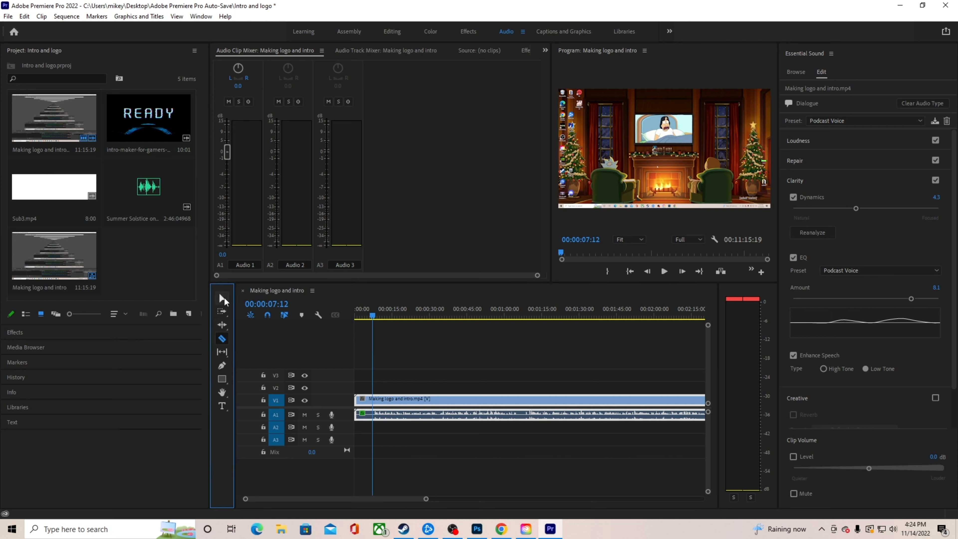
{"action": "left_click", "coordinate": [222, 298]}
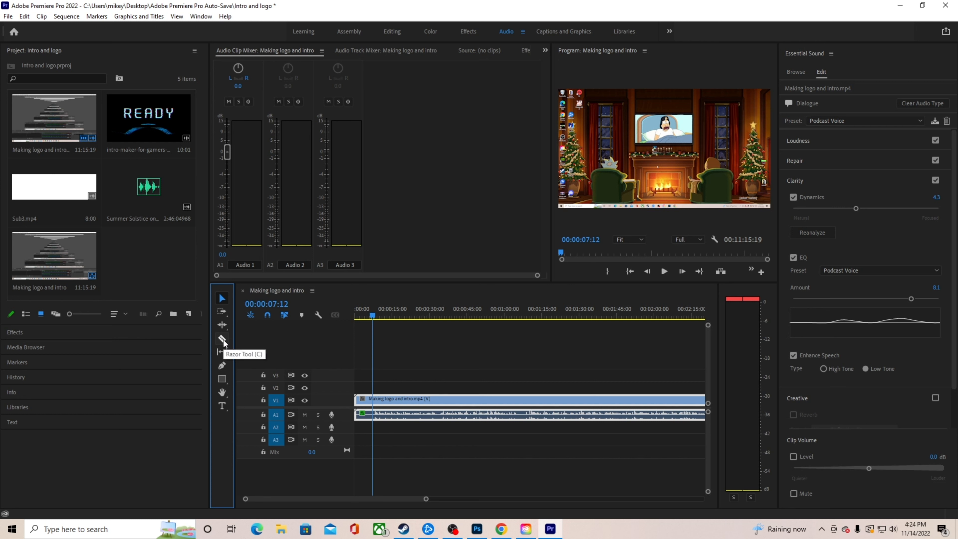
{"action": "left_click", "coordinate": [223, 340]}
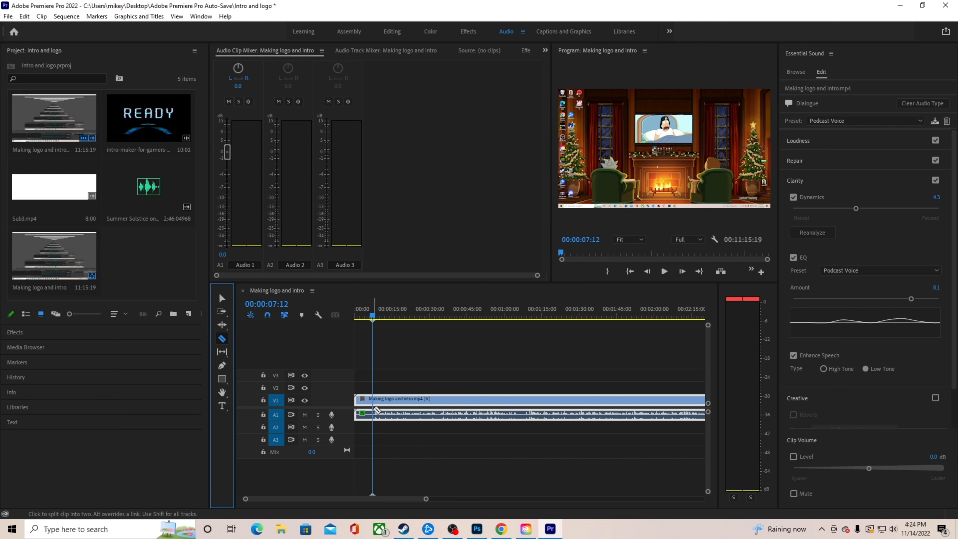
{"action": "left_click", "coordinate": [373, 410]}
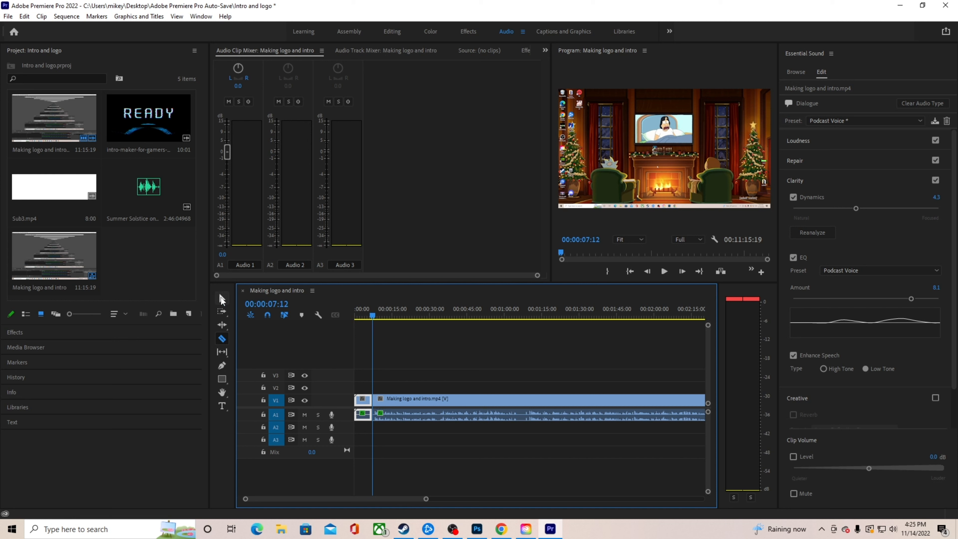
{"action": "left_click", "coordinate": [222, 299]}
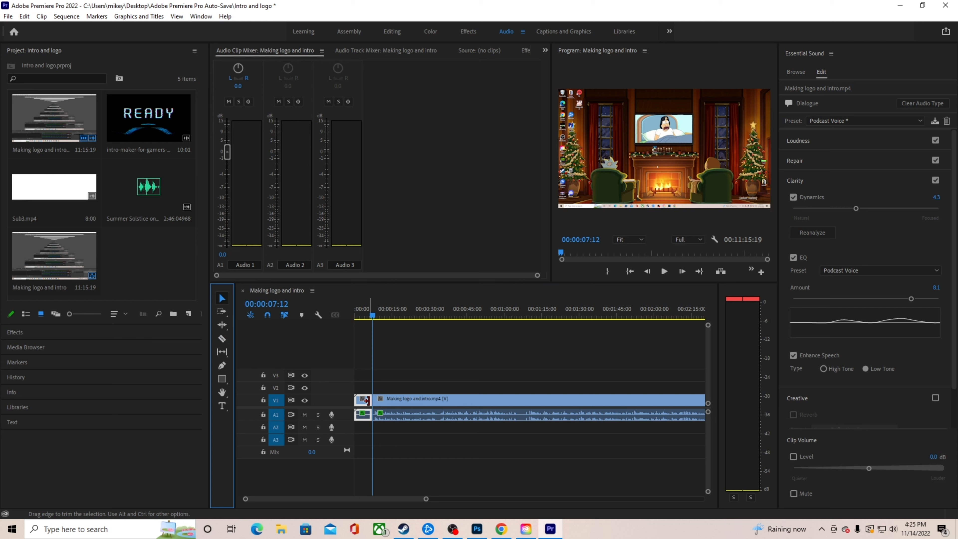
{"action": "left_click", "coordinate": [364, 386]}
{"action": "key", "text": "ctrl+z"}
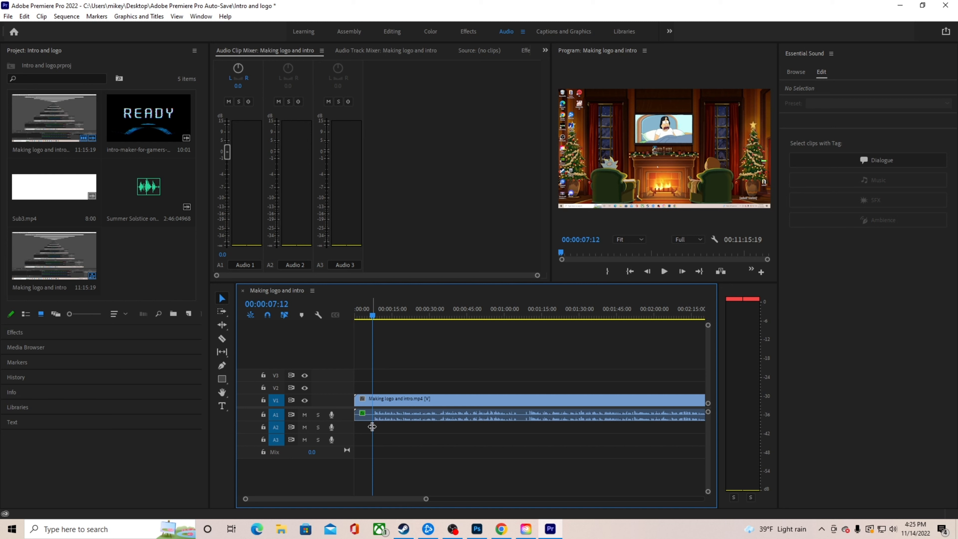
- Cut away everything before 00:00:07:00 in the Making logo and intro clip and move the remainder to the sequence start
{"action": "mouse_move", "coordinate": [363, 317]}
{"action": "left_mouse_down"}
{"action": "mouse_move", "coordinate": [351, 318]}
{"action": "mouse_move", "coordinate": [371, 321]}
{"action": "left_mouse_up"}
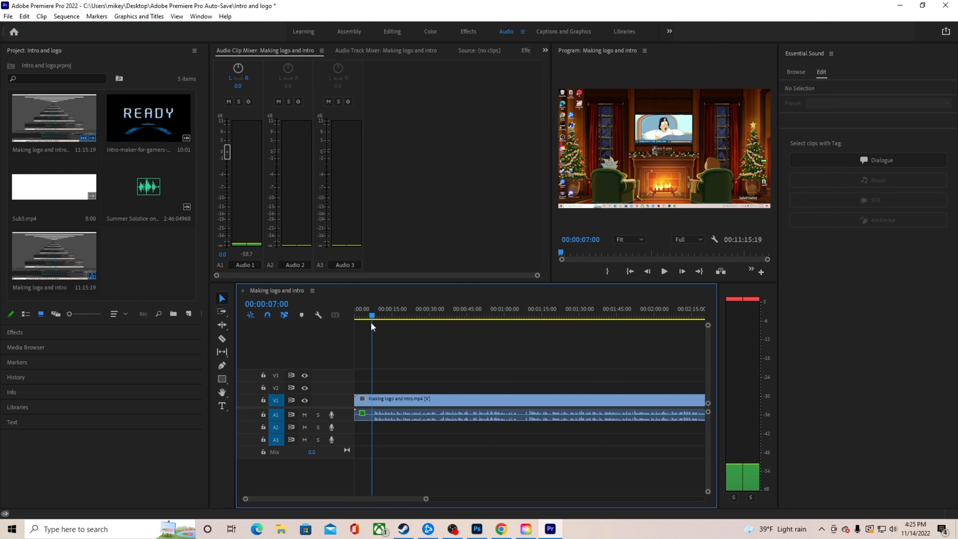
{"action": "left_click", "coordinate": [222, 337]}
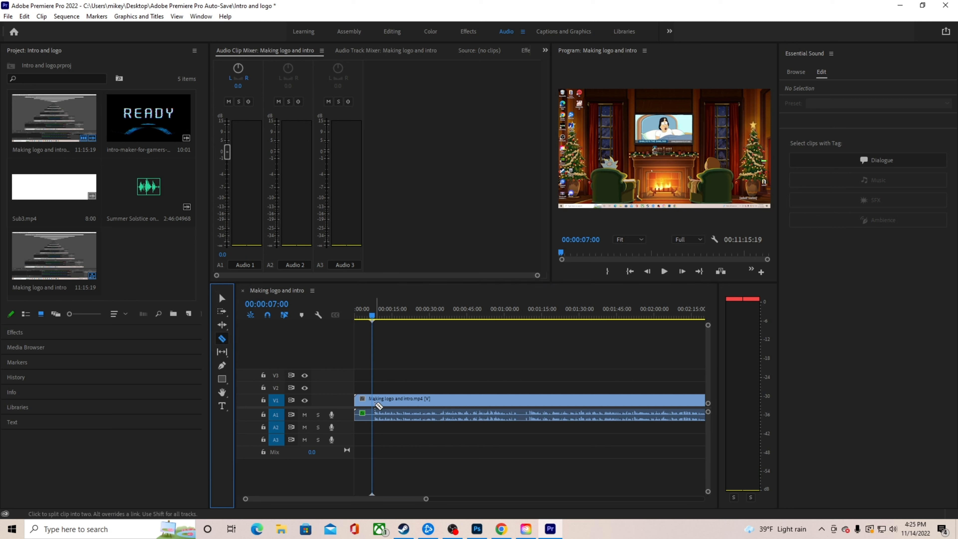
{"action": "left_click", "coordinate": [373, 402]}
{"action": "key", "text": "v"}
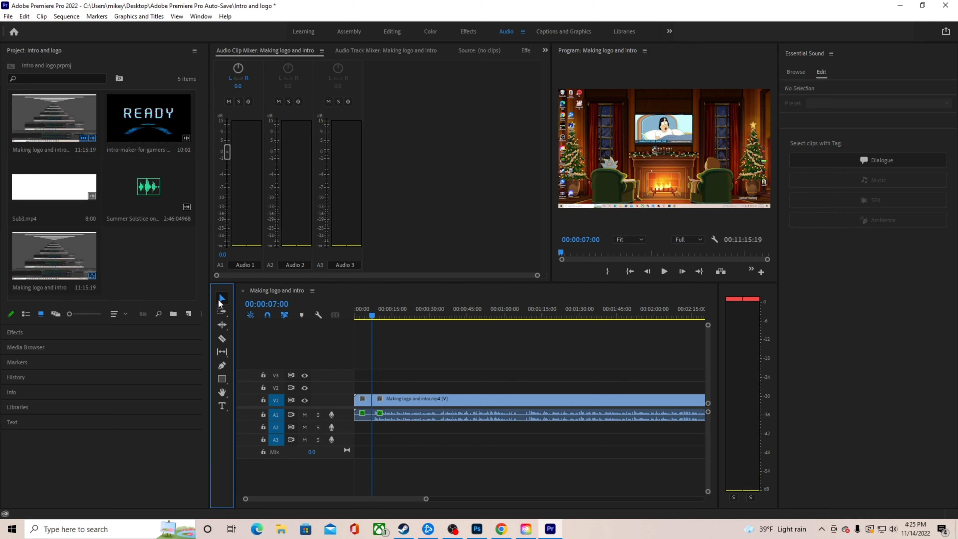
{"action": "left_click", "coordinate": [365, 408]}
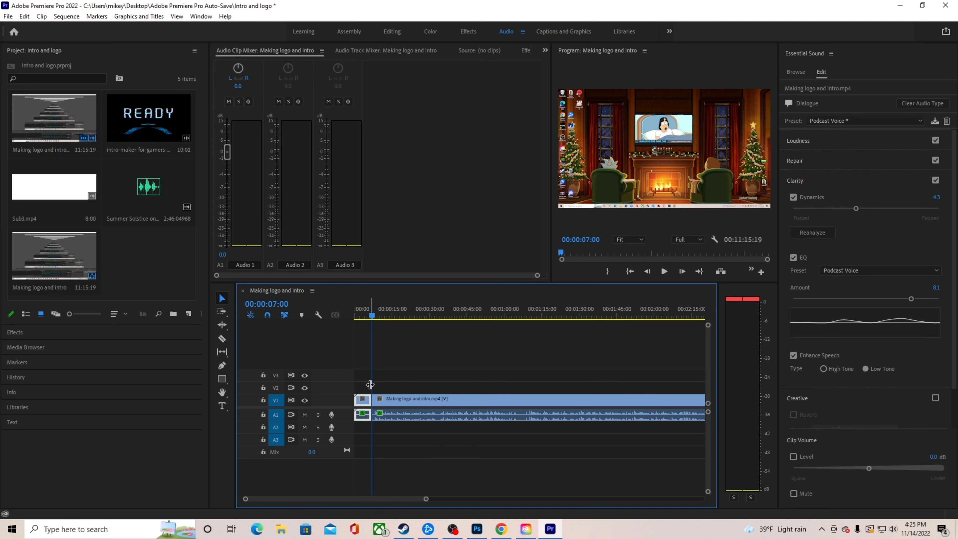
{"action": "key", "text": "Delete"}
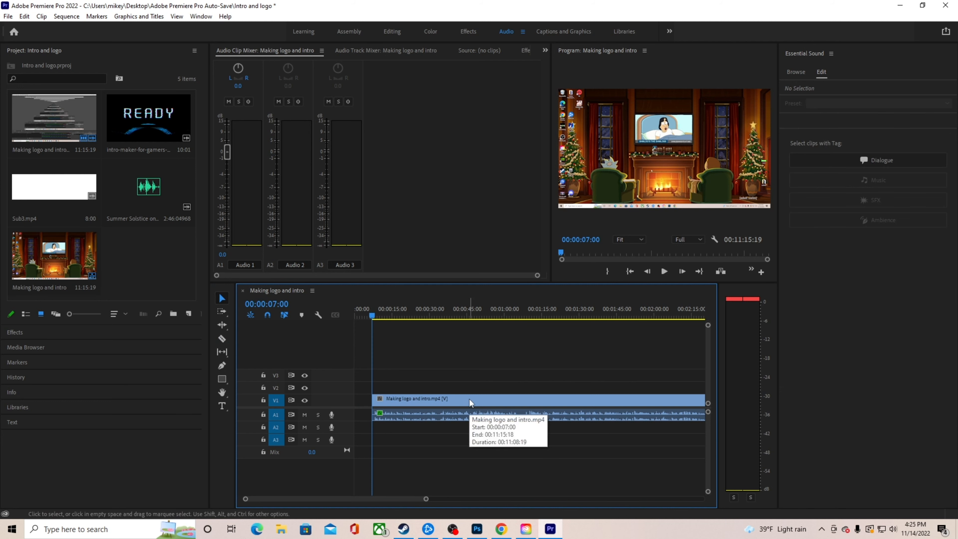
{"action": "left_click_drag", "start_coordinate": [470, 404], "coordinate": [450, 405]}
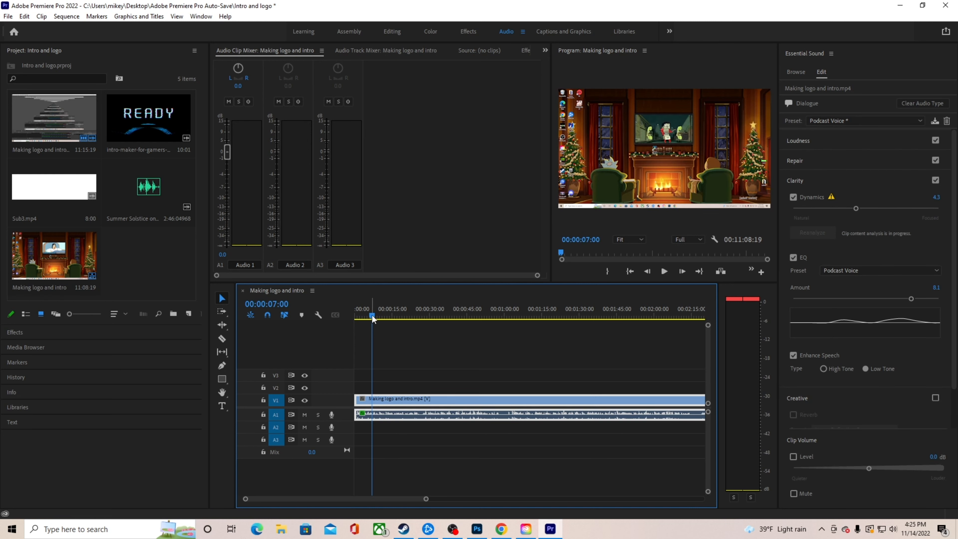
- Play the sequence from its start, then skip ahead to about 55 seconds and play up to 00:00:58:34
{"action": "left_click_drag", "start_coordinate": [373, 316], "coordinate": [344, 316]}
{"action": "left_click", "coordinate": [664, 271]}
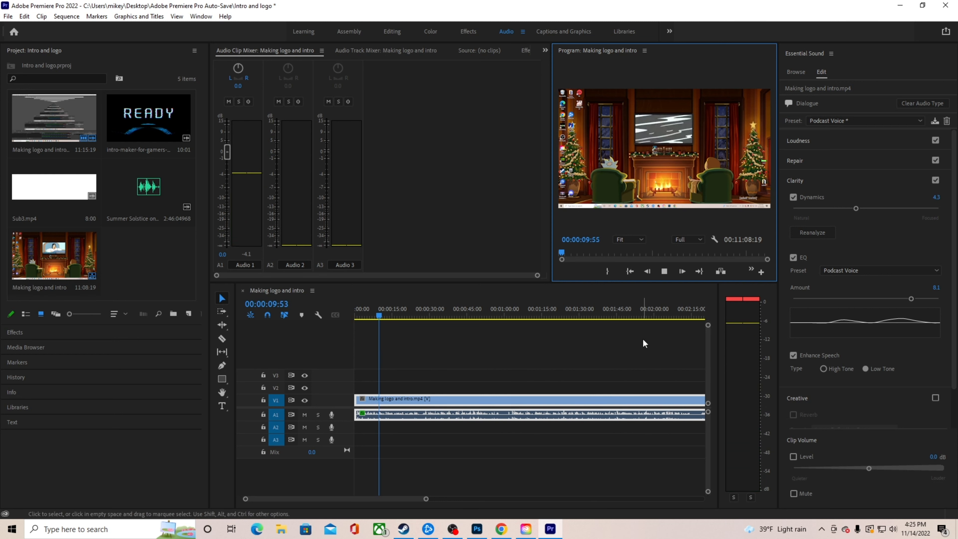
{"action": "left_click", "coordinate": [664, 272]}
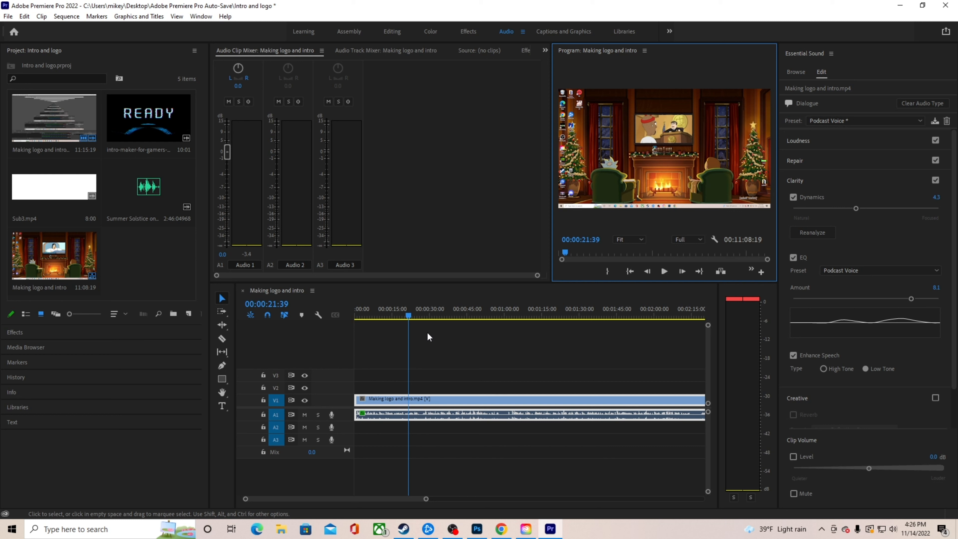
{"action": "left_click_drag", "start_coordinate": [410, 315], "coordinate": [492, 330]}
{"action": "left_click", "coordinate": [661, 272]}
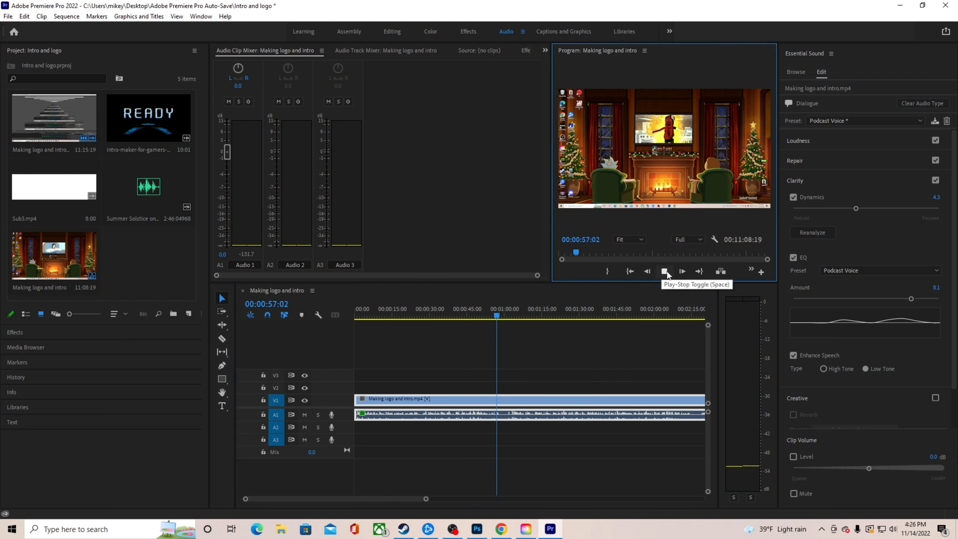
{"action": "left_click", "coordinate": [665, 272]}
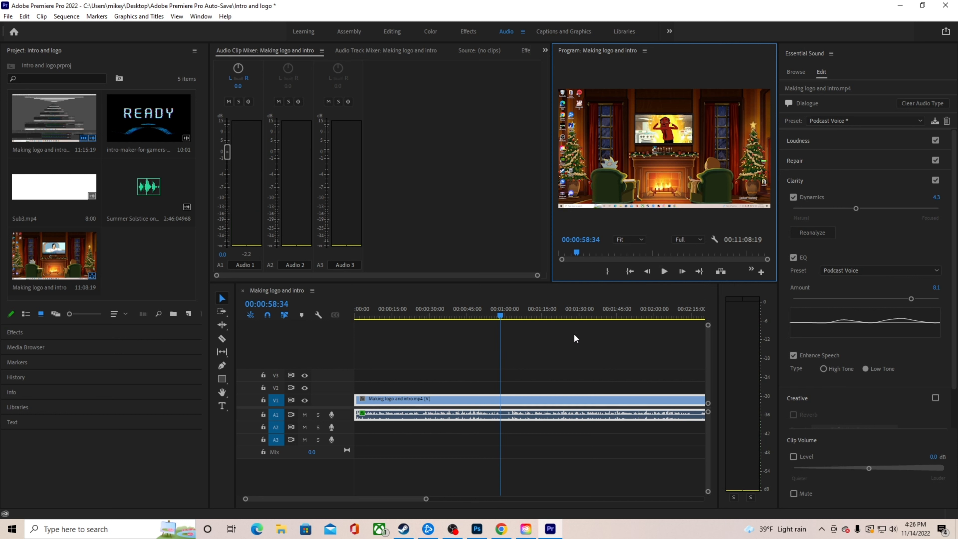
- Split the Making logo and intro clip at 00:00:59:00 and move the second part about 45 seconds later
{"action": "left_click", "coordinate": [502, 318]}
{"action": "left_click_drag", "start_coordinate": [501, 315], "coordinate": [503, 315]}
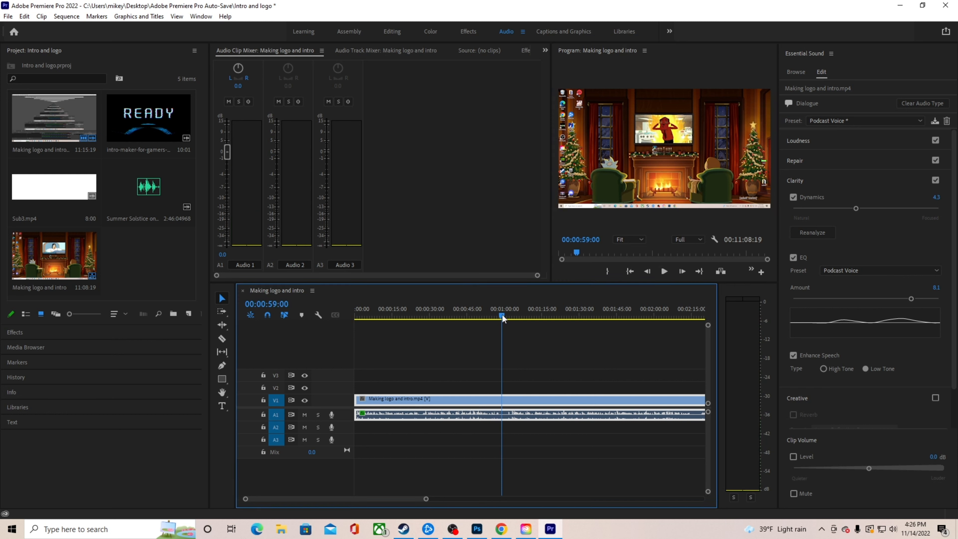
{"action": "left_click", "coordinate": [222, 338]}
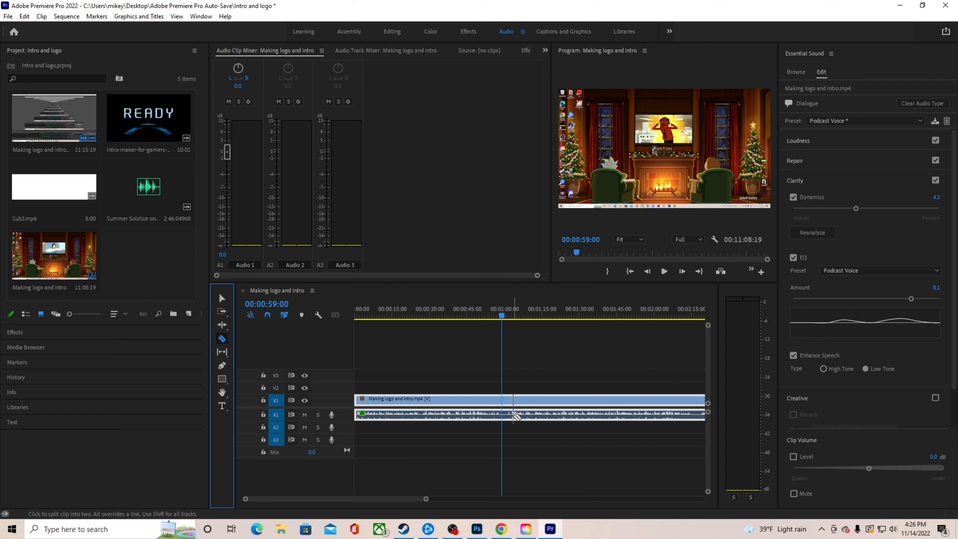
{"action": "left_click", "coordinate": [505, 406]}
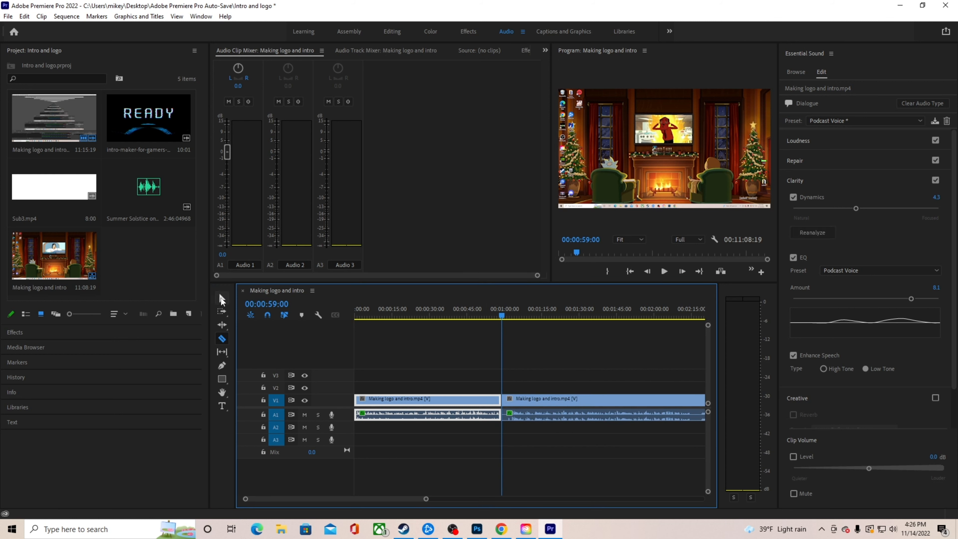
{"action": "left_click", "coordinate": [222, 298]}
{"action": "left_click_drag", "start_coordinate": [590, 401], "coordinate": [703, 410]}
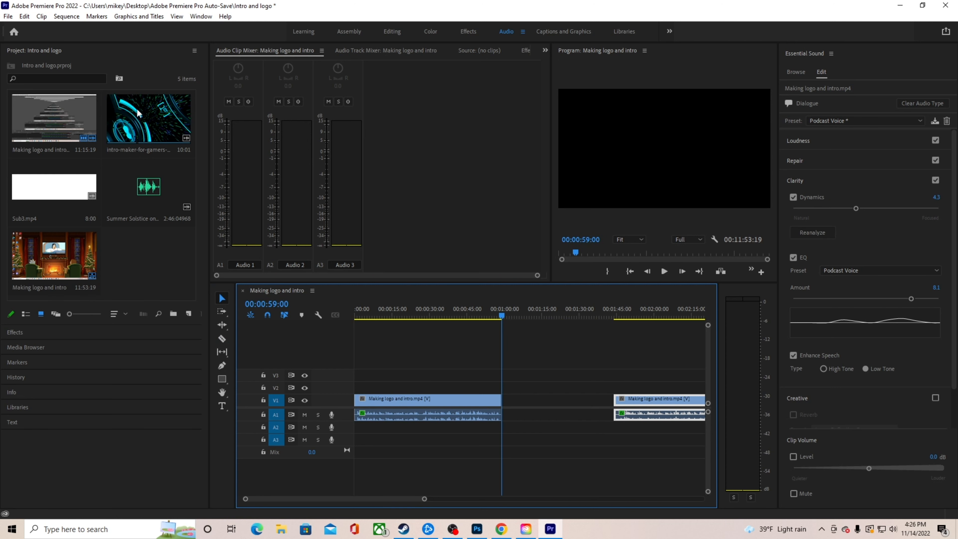
- Place the intro-maker-for-gamers clip on V1 at 00:00:59:00 and move the second part of the main clip directly against its end
{"action": "left_click_drag", "start_coordinate": [137, 114], "coordinate": [512, 403]}
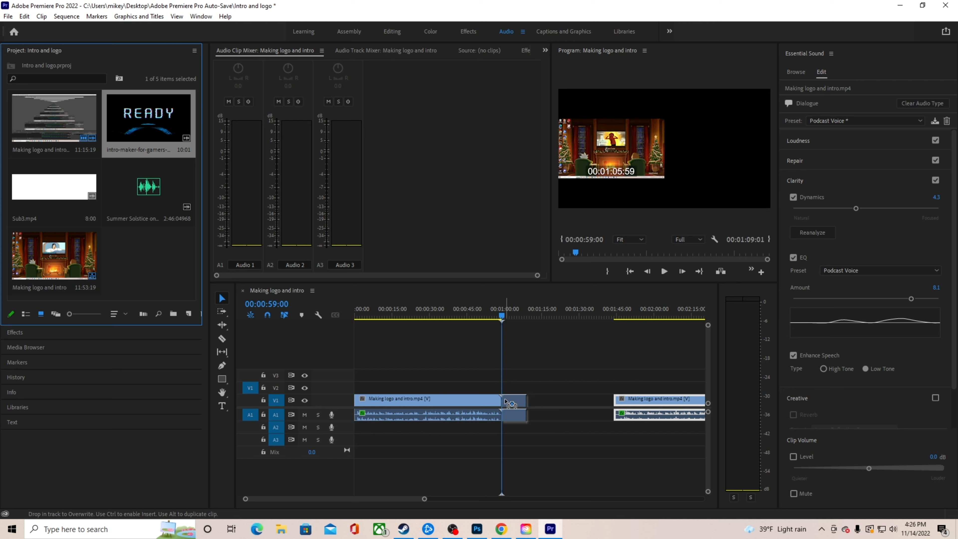
{"action": "left_click_drag", "start_coordinate": [505, 400], "coordinate": [520, 408]}
{"action": "left_click_drag", "start_coordinate": [664, 404], "coordinate": [575, 404]}
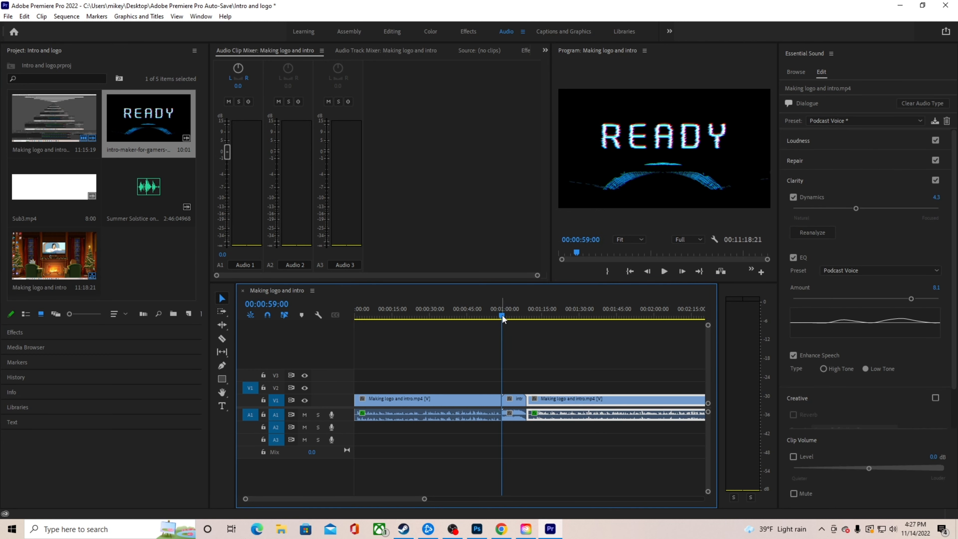
- Play across the inserted intro from 00:00:55:36 to 00:01:15:27 and return the playhead to 00:00:57:00
{"action": "left_click_drag", "start_coordinate": [503, 315], "coordinate": [492, 317]}
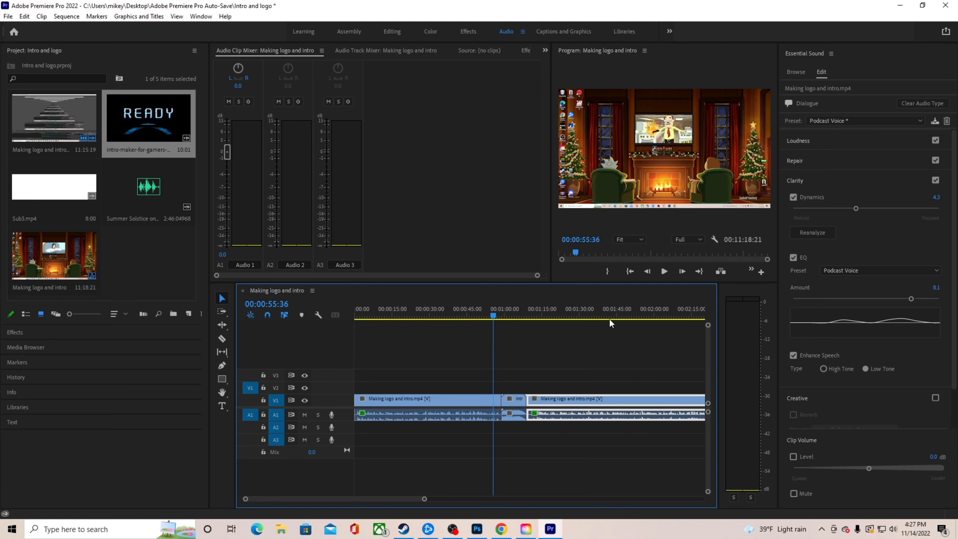
{"action": "left_click", "coordinate": [665, 271]}
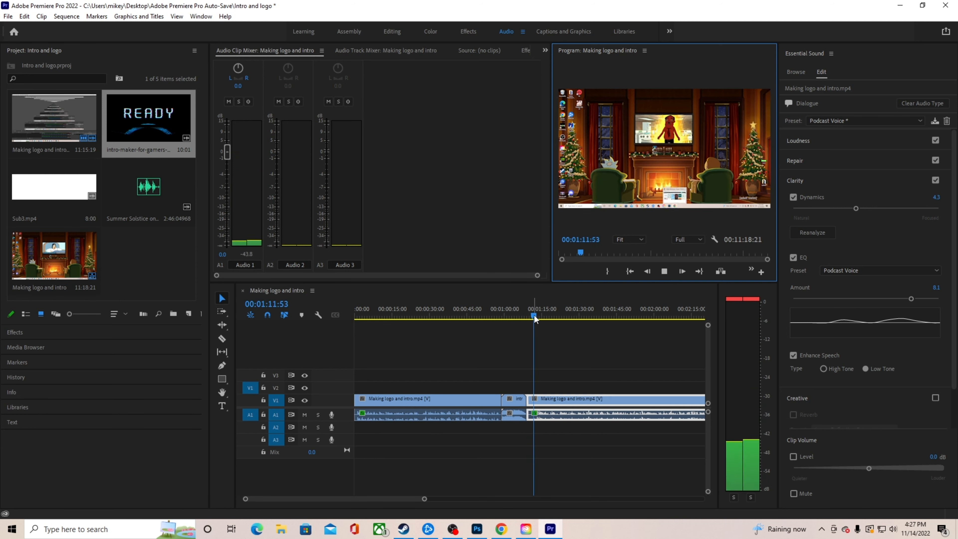
{"action": "left_click", "coordinate": [664, 272]}
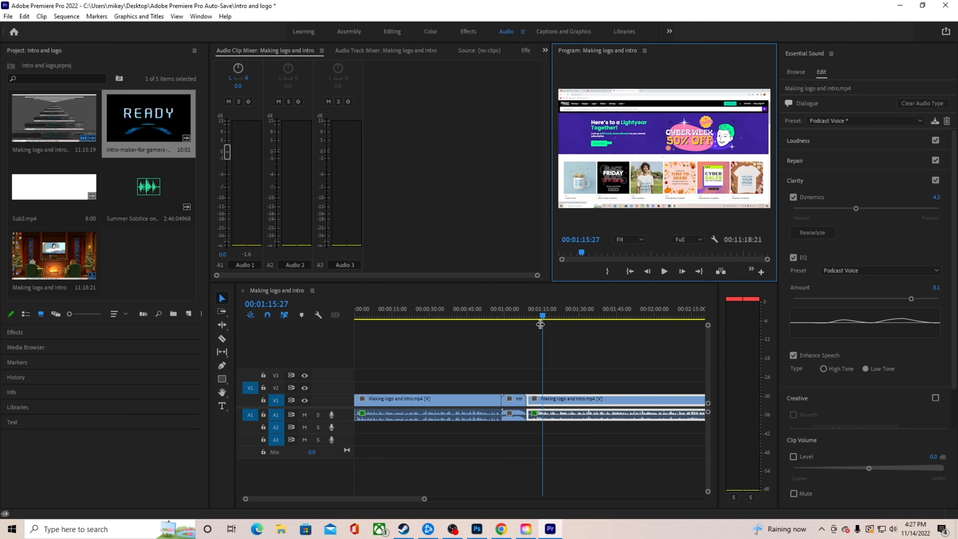
{"action": "left_click", "coordinate": [544, 319]}
{"action": "left_click_drag", "start_coordinate": [544, 318], "coordinate": [497, 334]}
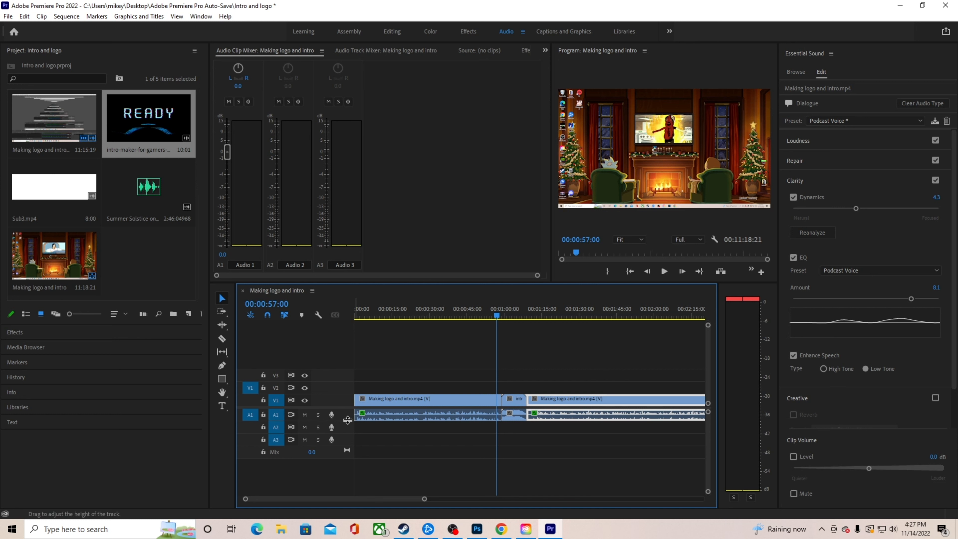
- Increase the height of audio track A1 and lower the intro clip's volume line to -13.9 dB
{"action": "left_click_drag", "start_coordinate": [349, 422], "coordinate": [349, 445]}
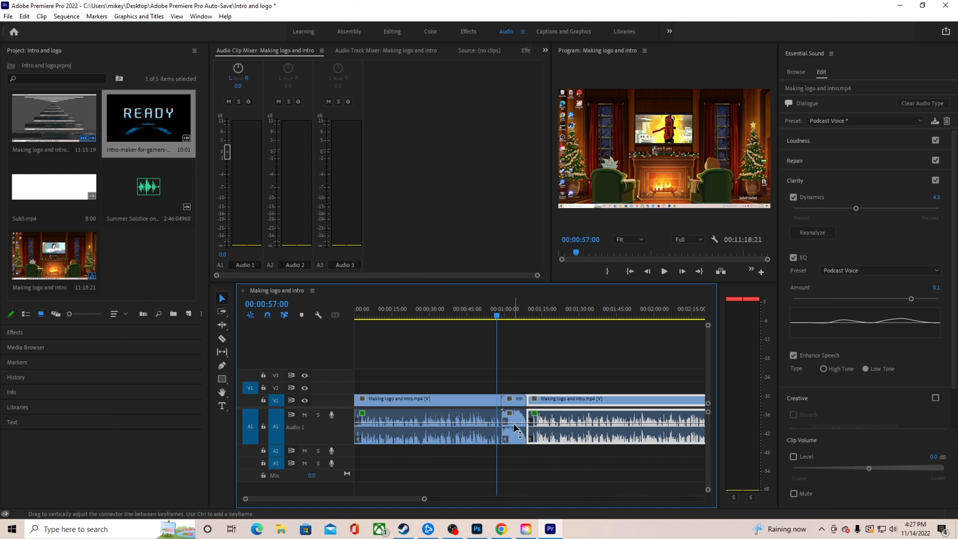
{"action": "left_click_drag", "start_coordinate": [496, 319], "coordinate": [502, 319]}
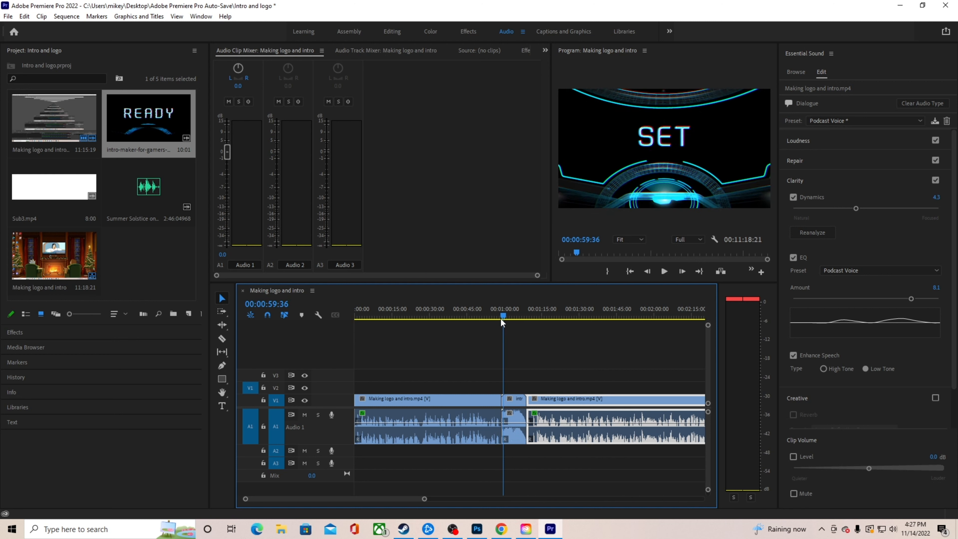
{"action": "left_click", "coordinate": [514, 428]}
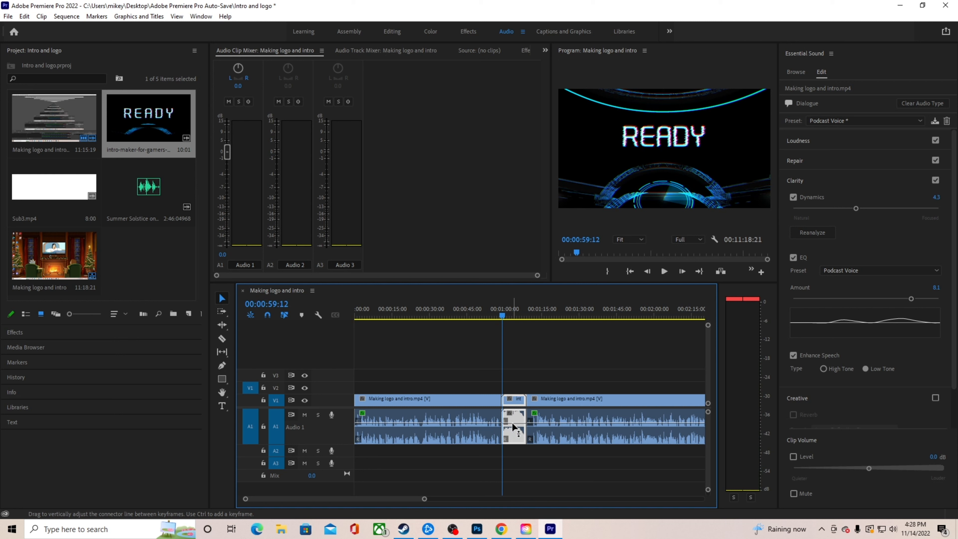
{"action": "left_click_drag", "start_coordinate": [514, 427], "coordinate": [514, 432]}
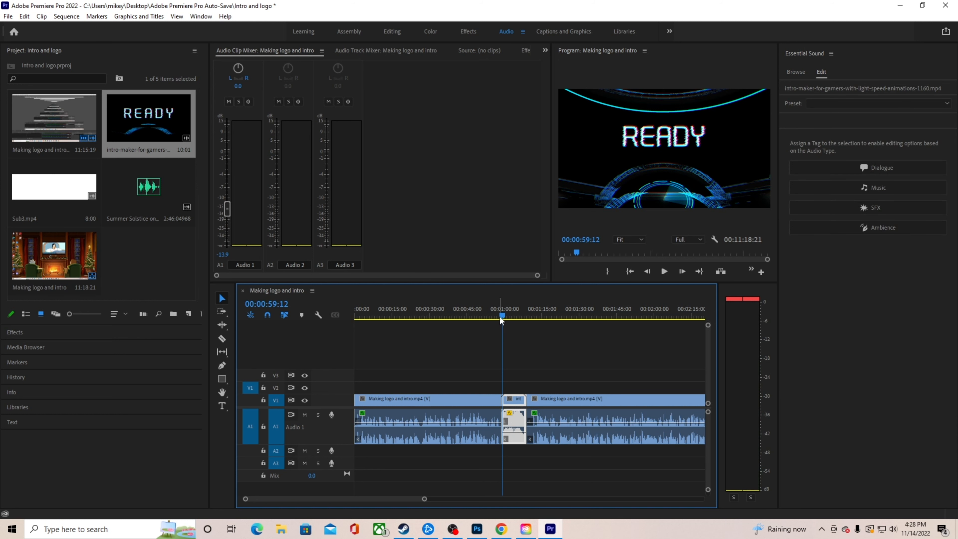
- Play across the intro from 00:00:56:00 and again from 00:00:57:24 to check its volume, and return the playhead to 00:00:57:48
{"action": "left_click_drag", "start_coordinate": [503, 319], "coordinate": [494, 318]}
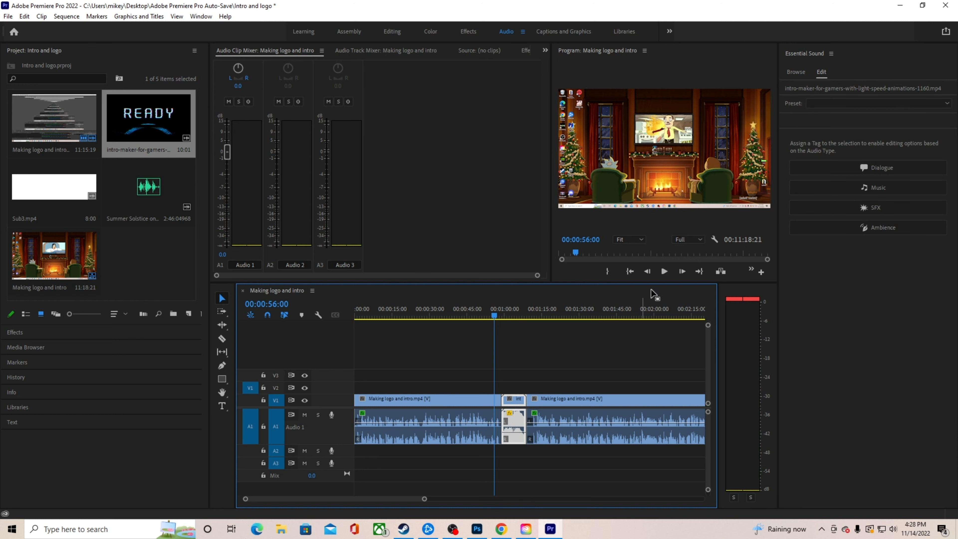
{"action": "left_click", "coordinate": [663, 273]}
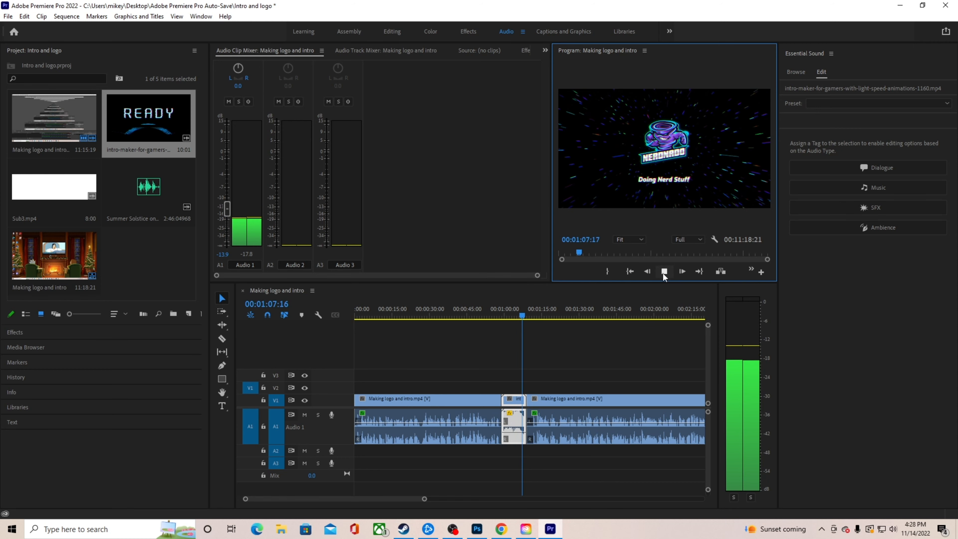
{"action": "left_click", "coordinate": [664, 272]}
{"action": "left_click_drag", "start_coordinate": [524, 314], "coordinate": [498, 317]}
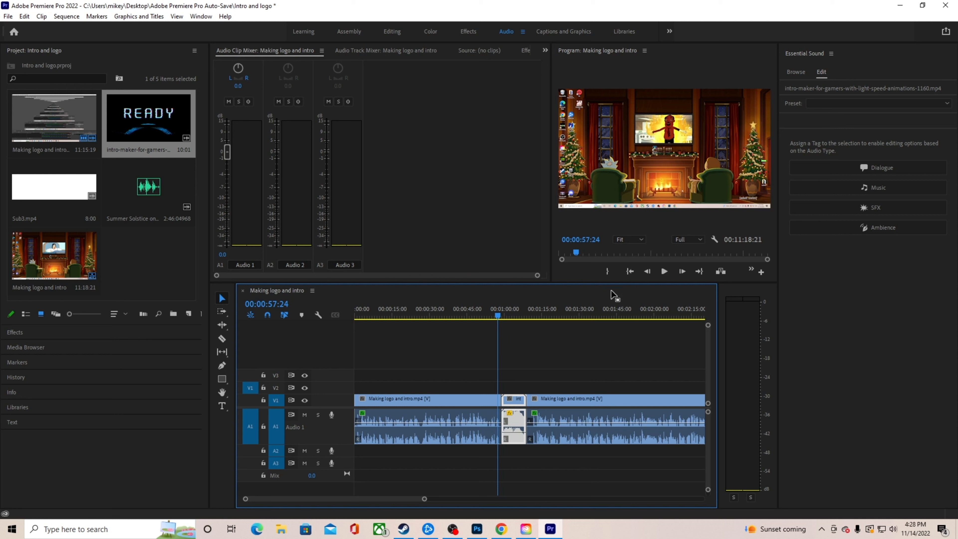
{"action": "left_click", "coordinate": [664, 275]}
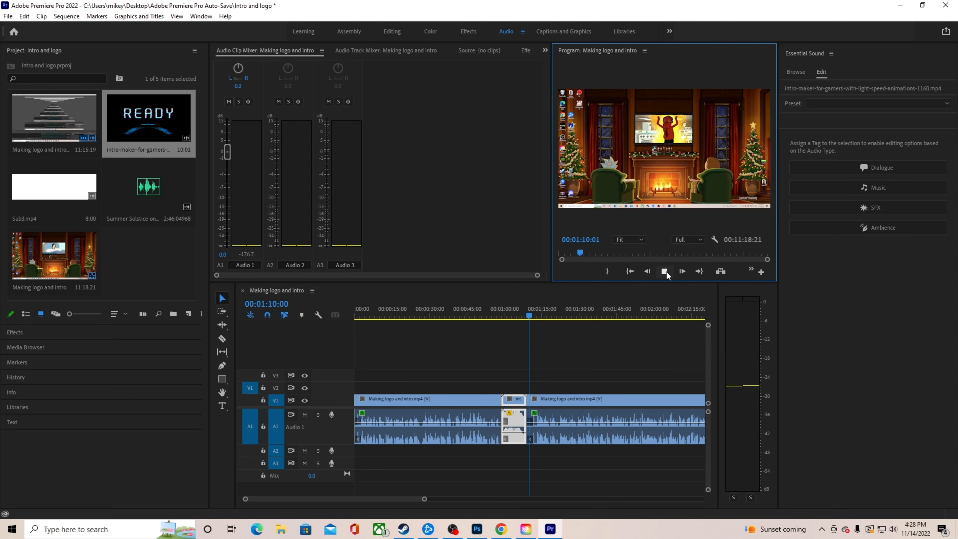
{"action": "left_click", "coordinate": [665, 271]}
{"action": "left_click_drag", "start_coordinate": [530, 317], "coordinate": [500, 320]}
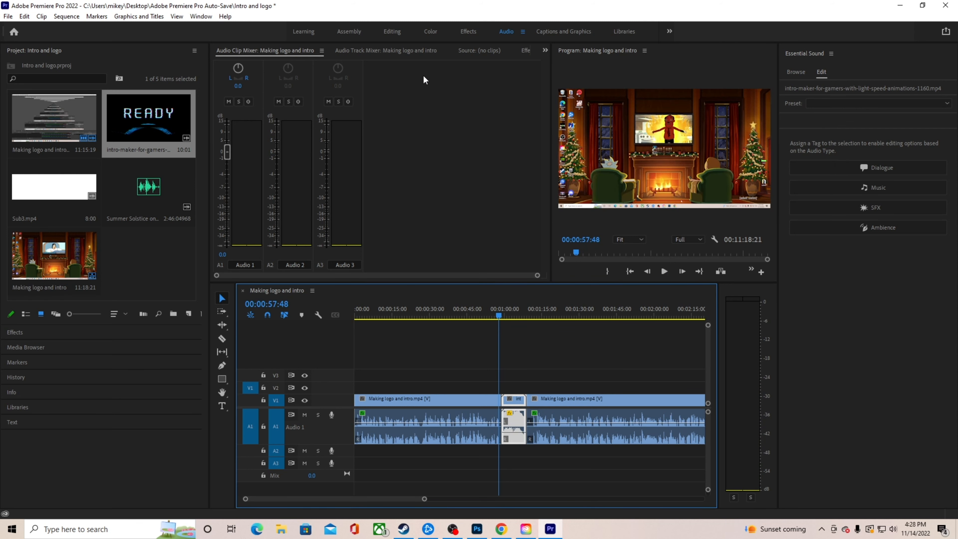
- Switch to the Effects workspace and apply the Additive Dissolve video transition at the start of the intro clip on V1
{"action": "left_click", "coordinate": [394, 33]}
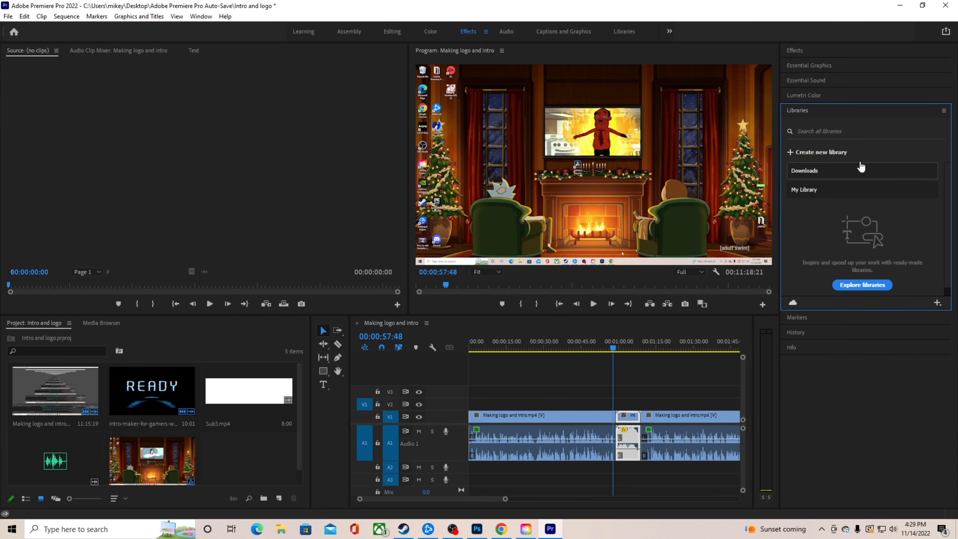
{"action": "left_click", "coordinate": [811, 53]}
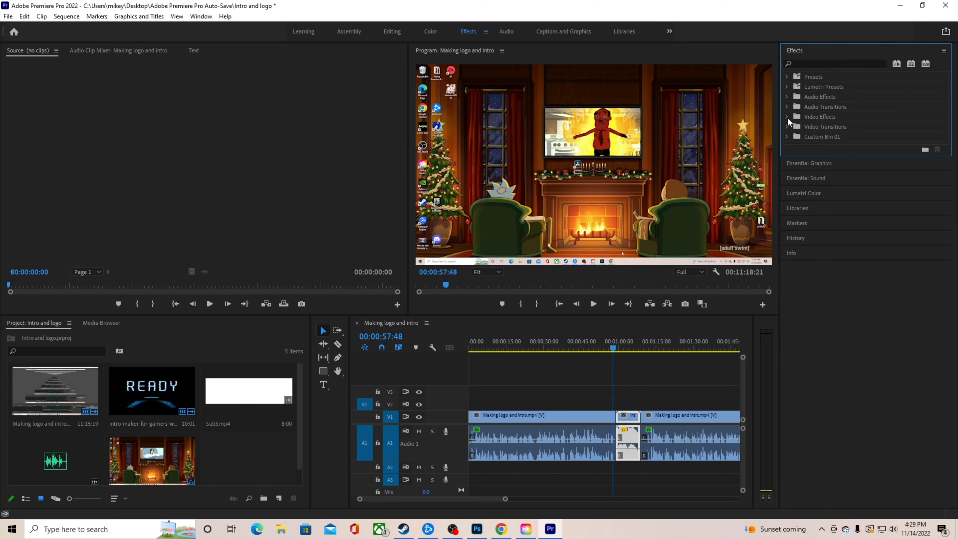
{"action": "left_click", "coordinate": [787, 126]}
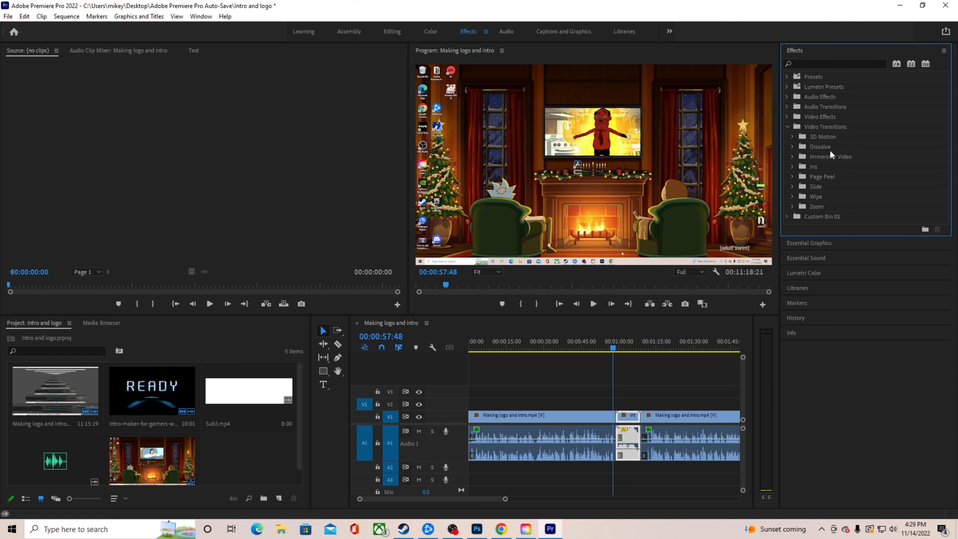
{"action": "left_click", "coordinate": [793, 147]}
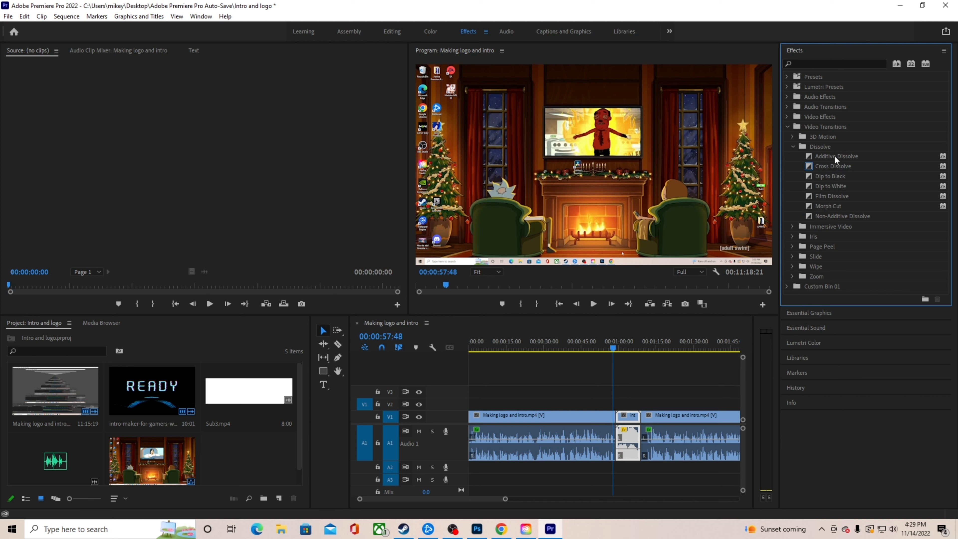
{"action": "left_click_drag", "start_coordinate": [833, 161], "coordinate": [798, 178]}
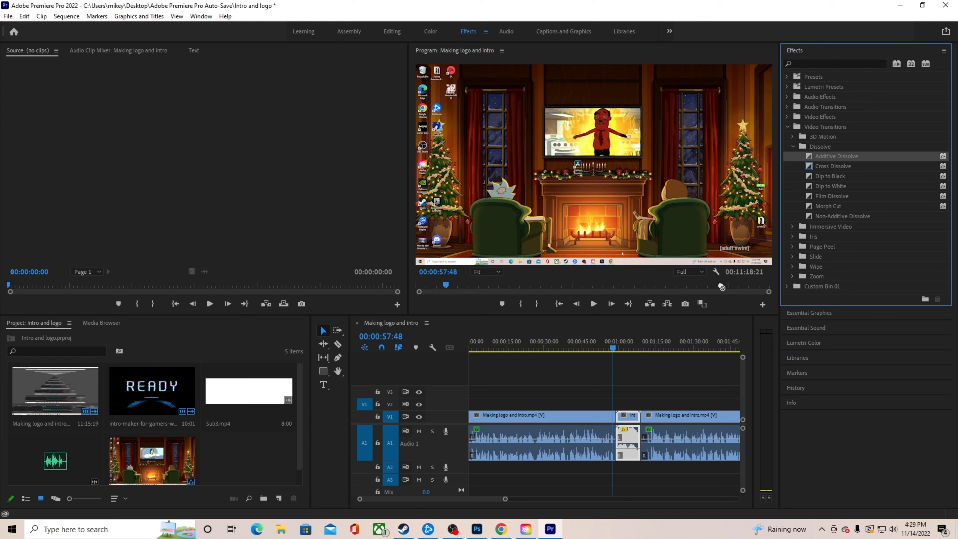
{"action": "left_click_drag", "start_coordinate": [722, 287], "coordinate": [621, 420]}
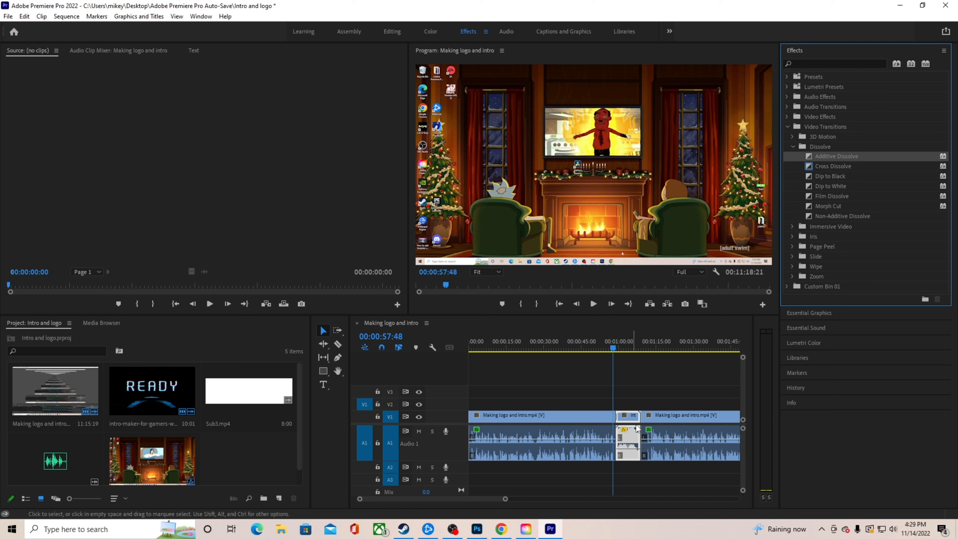
- Play the dissolve into the intro from 00:00:57:48, and replay from shortly before the intro through 00:01:09:47
{"action": "left_click", "coordinate": [594, 304]}
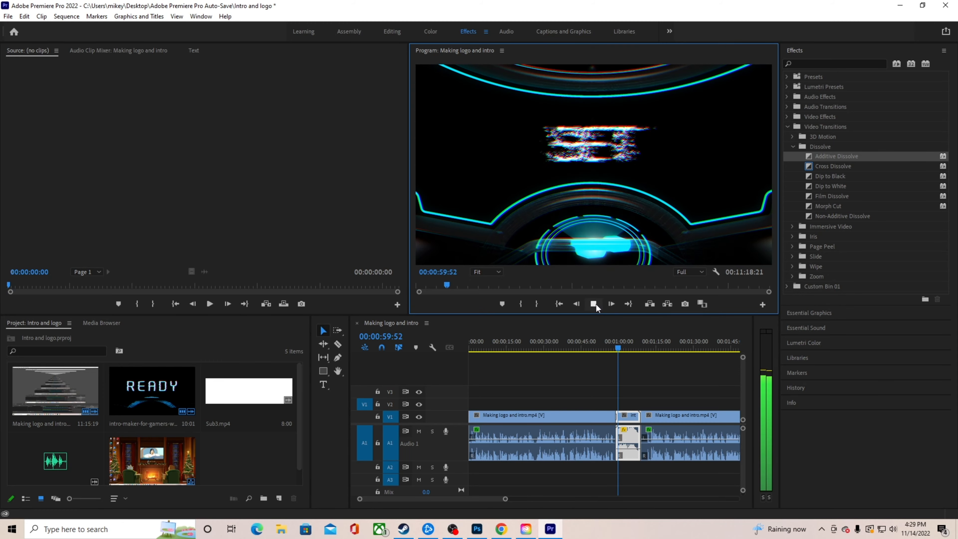
{"action": "left_click", "coordinate": [596, 304]}
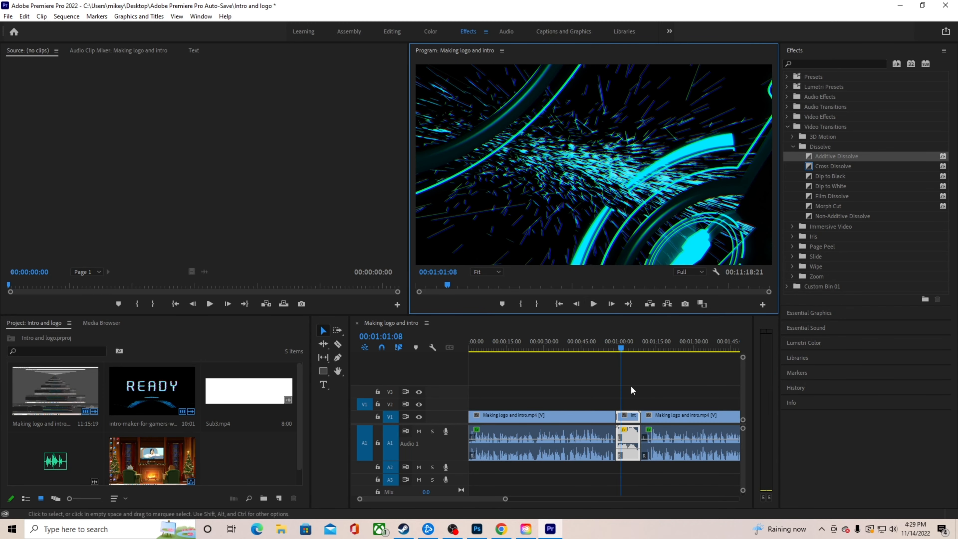
{"action": "left_click", "coordinate": [607, 351]}
{"action": "left_click_drag", "start_coordinate": [607, 353], "coordinate": [610, 358]}
{"action": "left_click", "coordinate": [595, 305]}
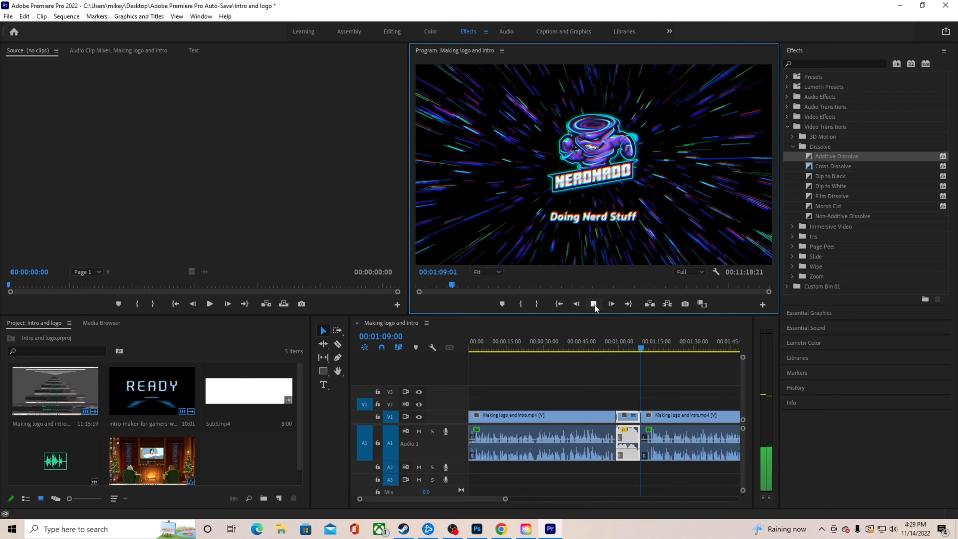
{"action": "left_click", "coordinate": [594, 305]}
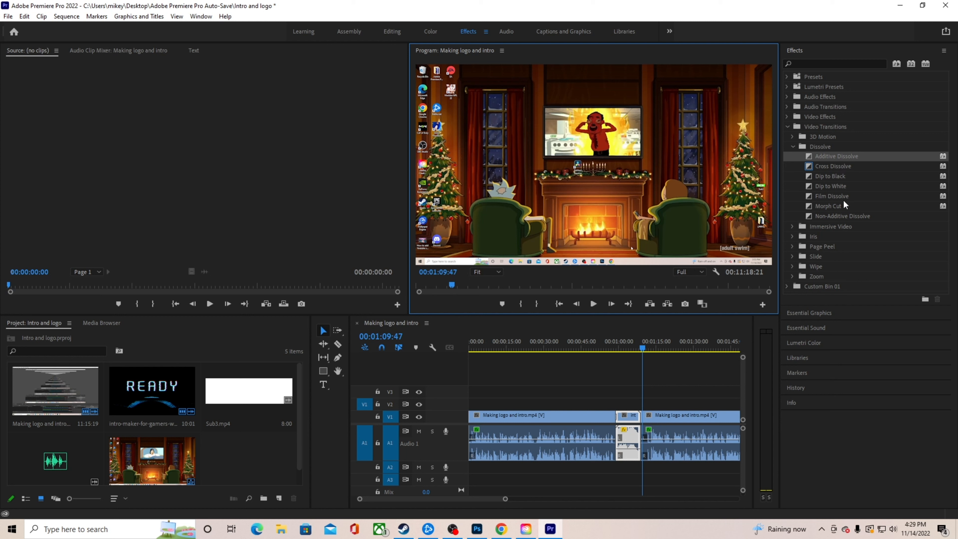
- Apply a Film Dissolve at the end of the intro clip and play the result from 00:00:56:36 to 00:01:11:24
{"action": "left_click", "coordinate": [835, 197]}
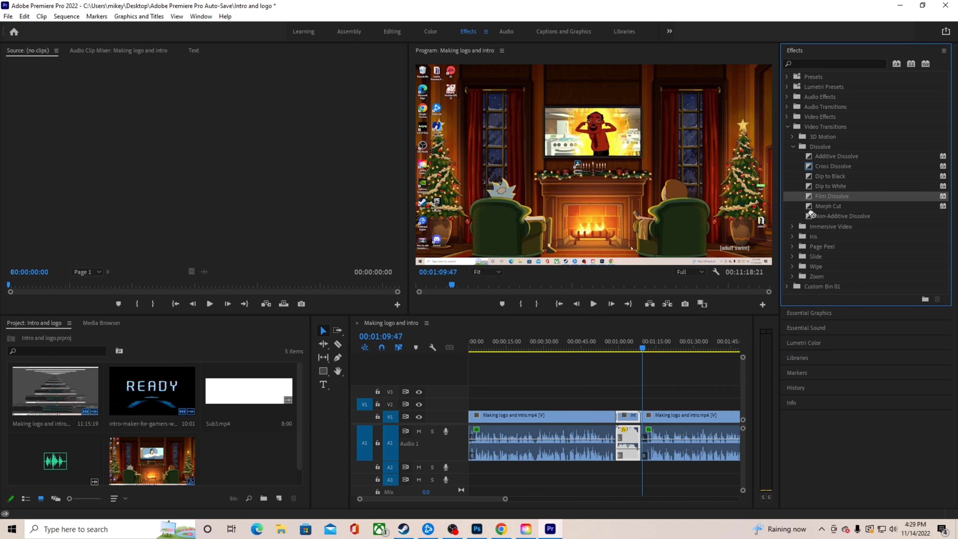
{"action": "left_click_drag", "start_coordinate": [811, 215], "coordinate": [641, 418]}
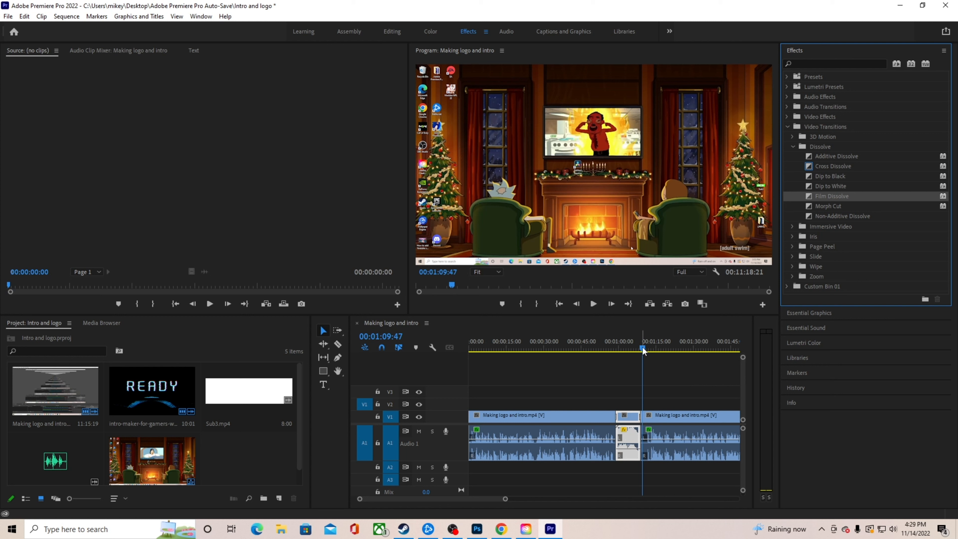
{"action": "left_click_drag", "start_coordinate": [643, 351], "coordinate": [610, 354]}
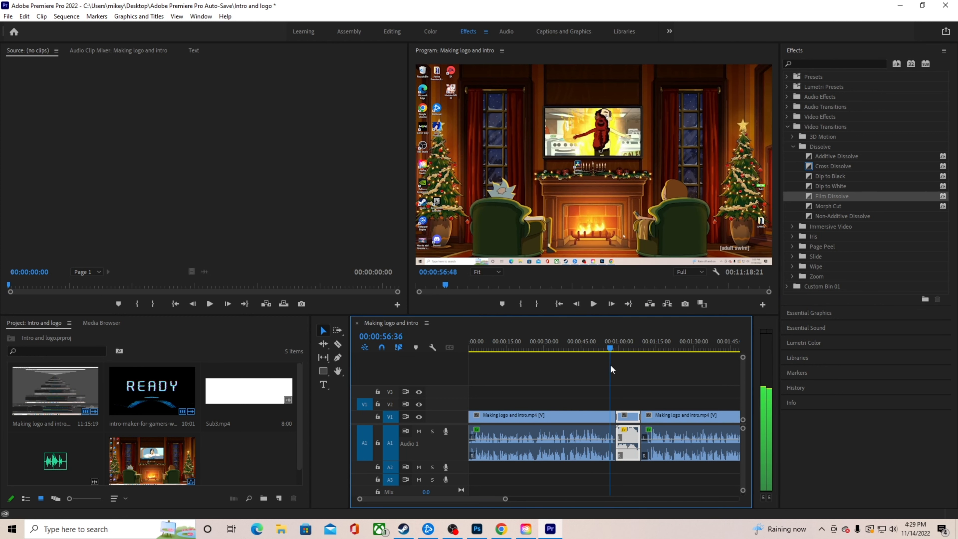
{"action": "left_click", "coordinate": [596, 305]}
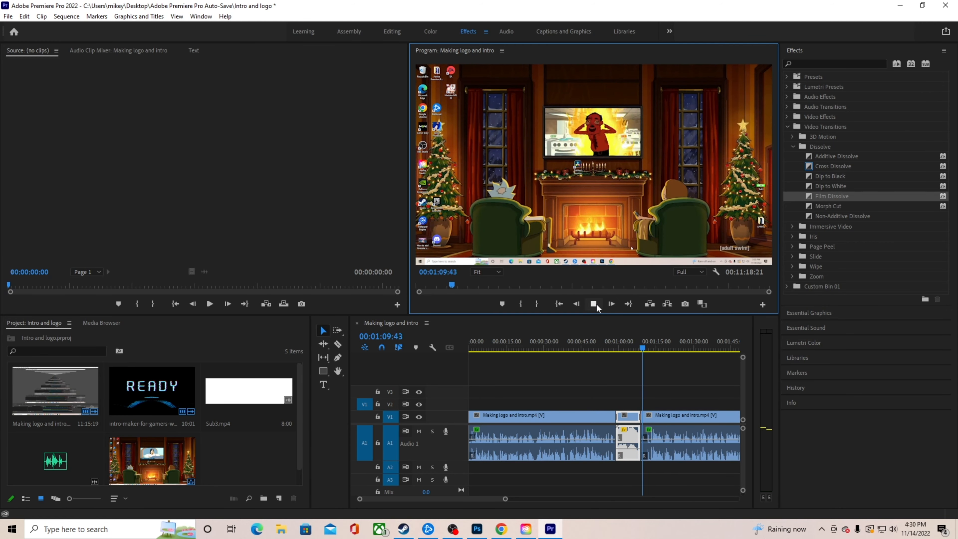
{"action": "left_click", "coordinate": [595, 305]}
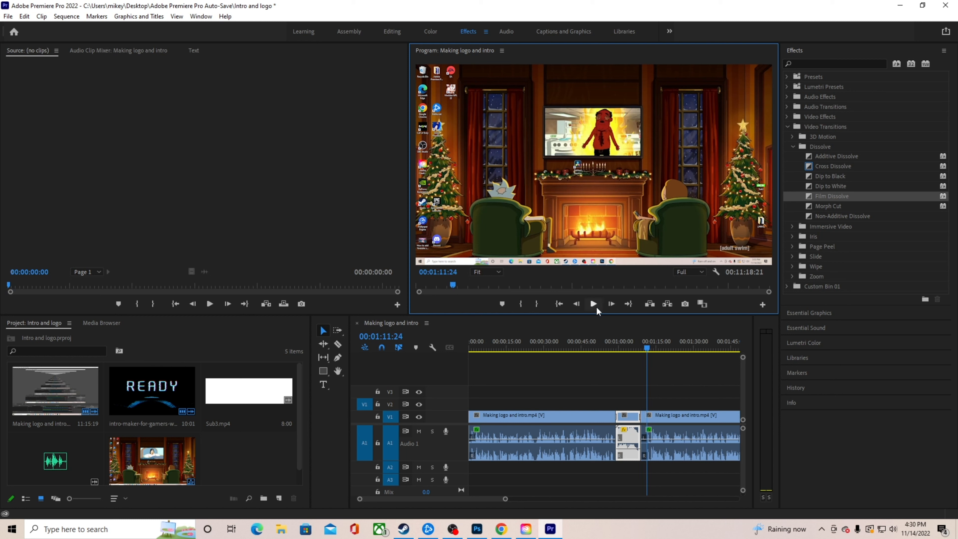
- Cut away the main footage between the intro and 00:01:10:36, and move the remaining clip against the intro's end
{"action": "left_click_drag", "start_coordinate": [648, 352], "coordinate": [646, 355]}
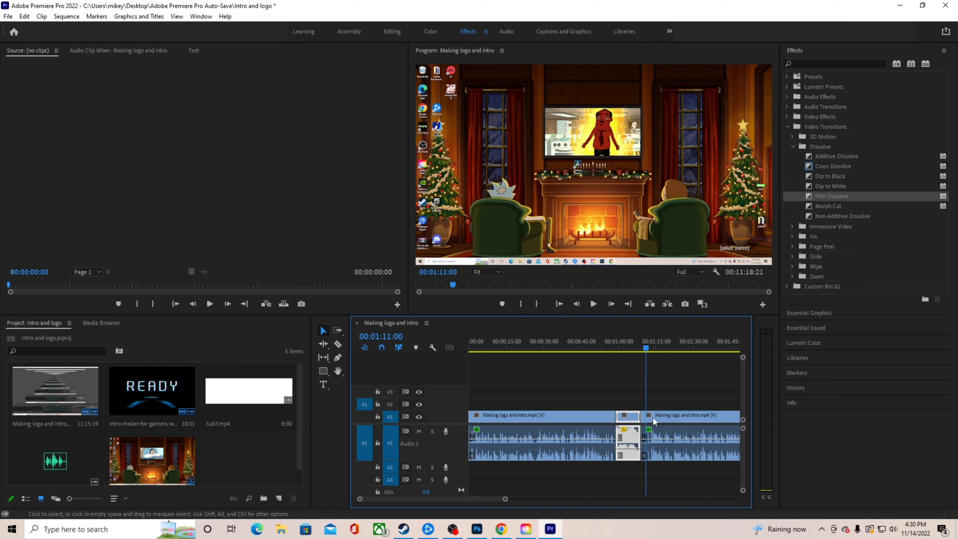
{"action": "left_click", "coordinate": [645, 350]}
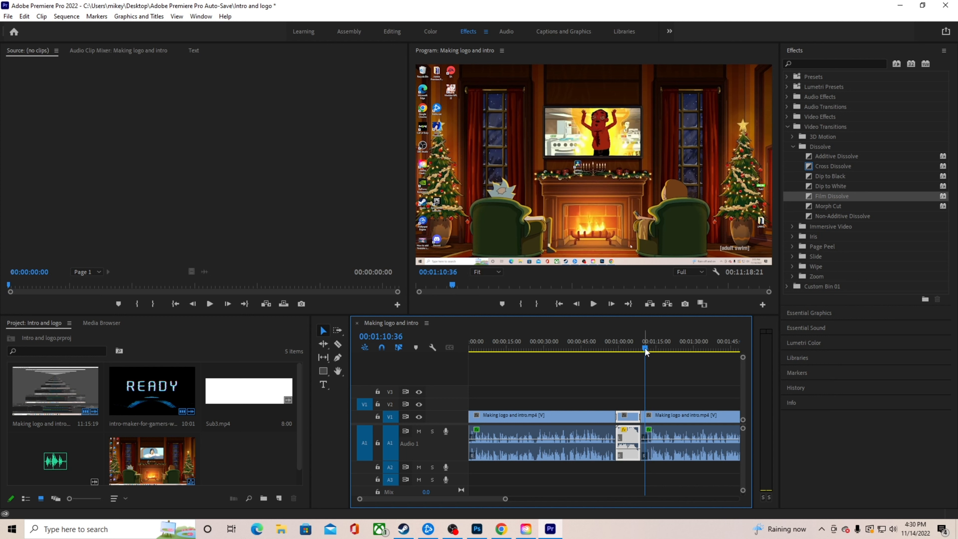
{"action": "left_click", "coordinate": [337, 344]}
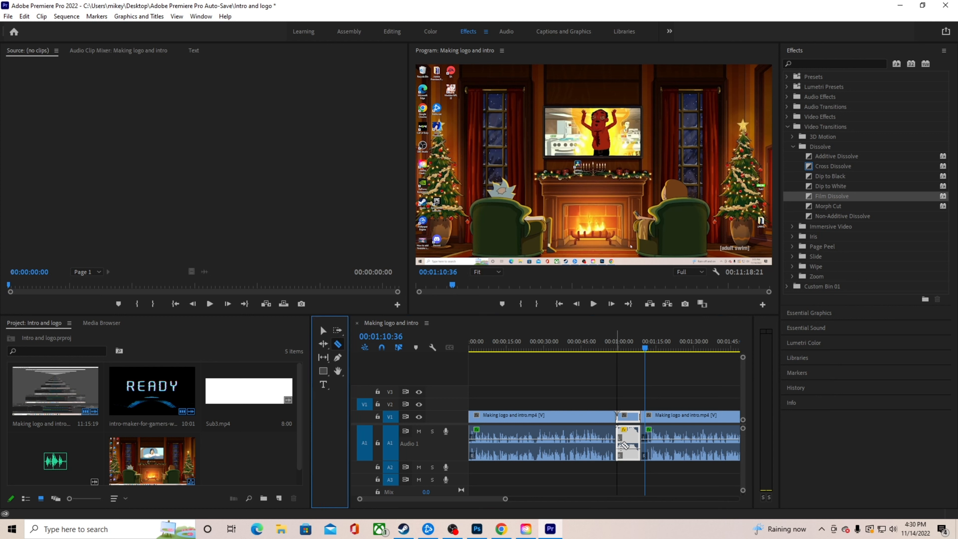
{"action": "left_click", "coordinate": [649, 438]}
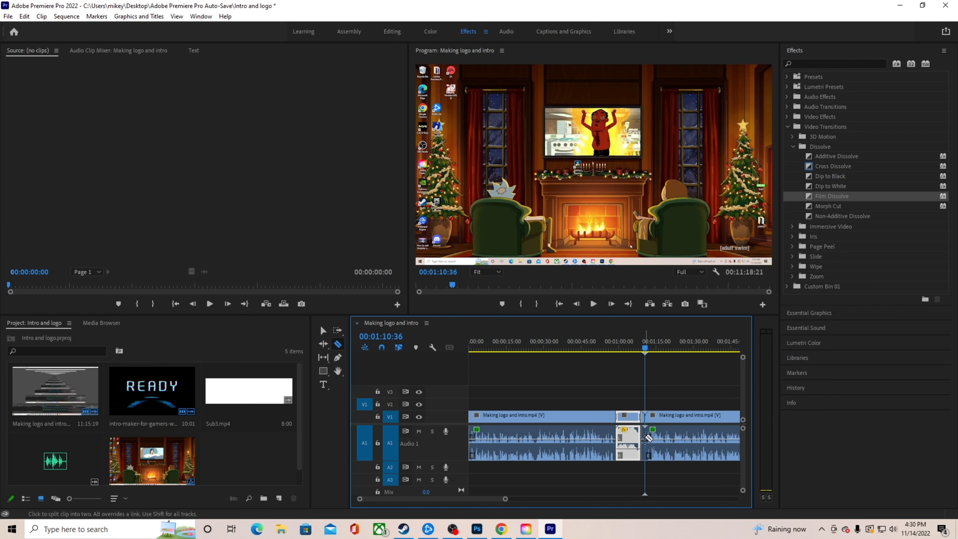
{"action": "left_click", "coordinate": [323, 330]}
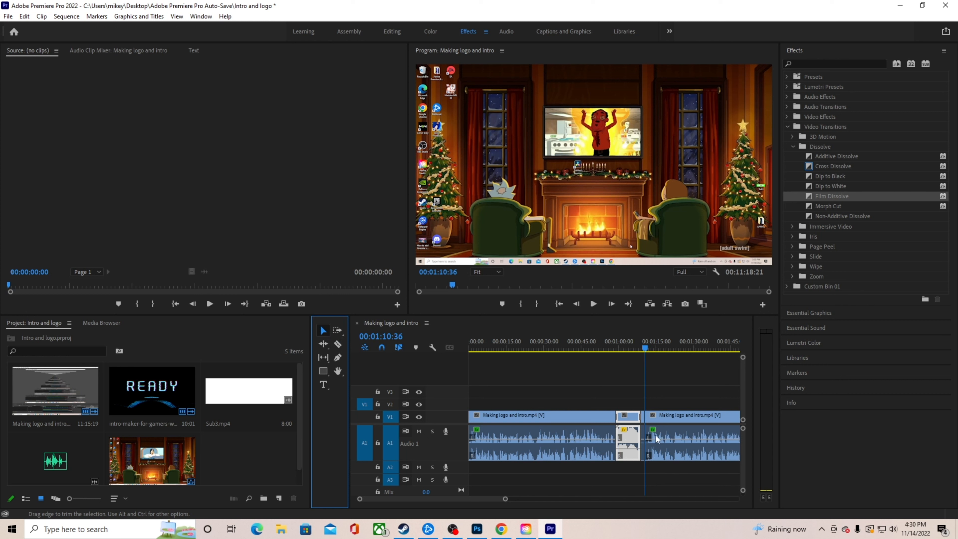
{"action": "left_click", "coordinate": [643, 436]}
{"action": "key", "text": "Delete"}
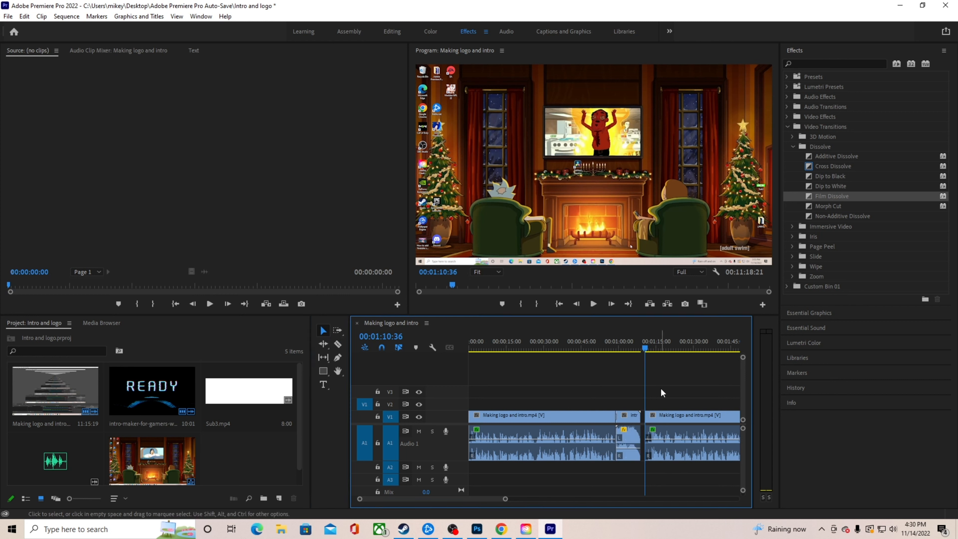
{"action": "left_click_drag", "start_coordinate": [705, 420], "coordinate": [700, 421]}
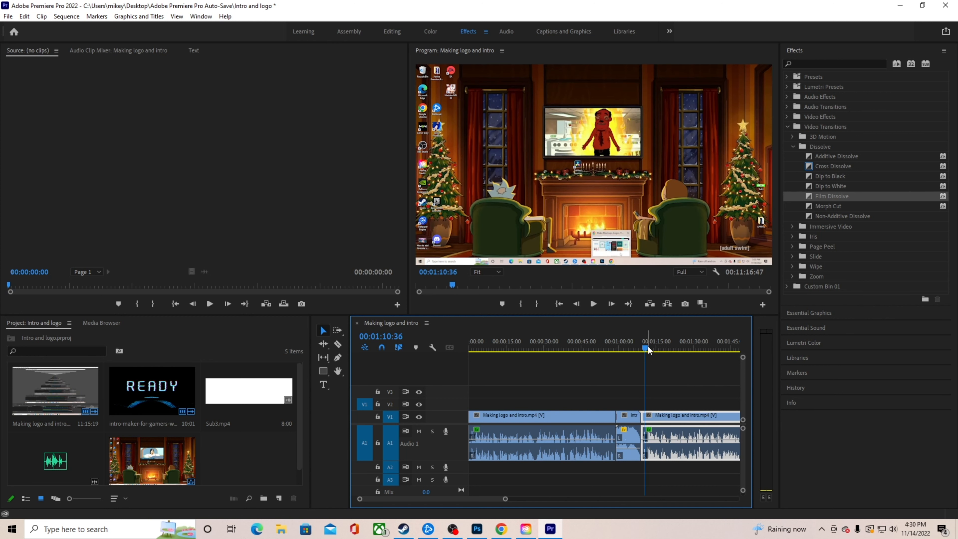
- Play across the join between the intro and the trimmed main clip up to 00:01:12:03
{"action": "left_click_drag", "start_coordinate": [645, 352], "coordinate": [637, 356]}
{"action": "left_click", "coordinate": [593, 304]}
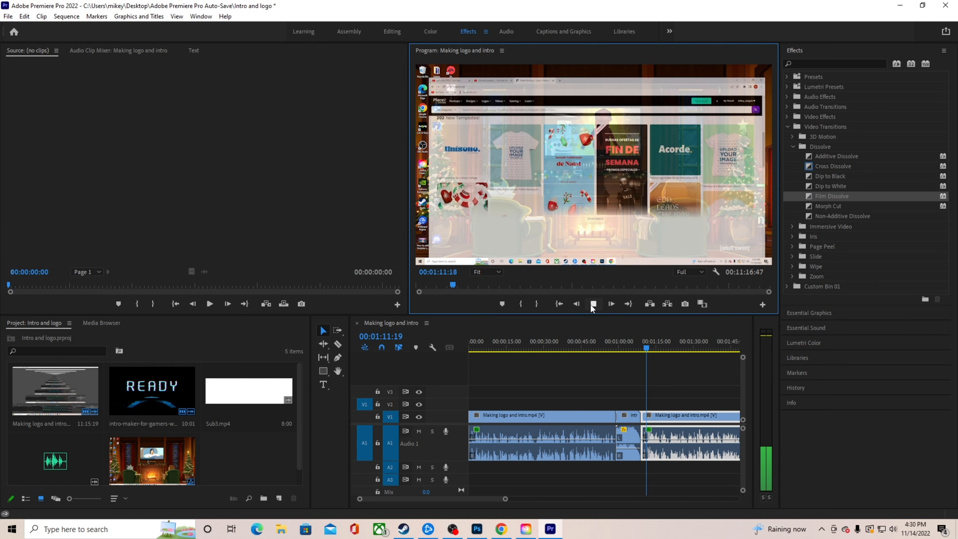
{"action": "left_click", "coordinate": [592, 305]}
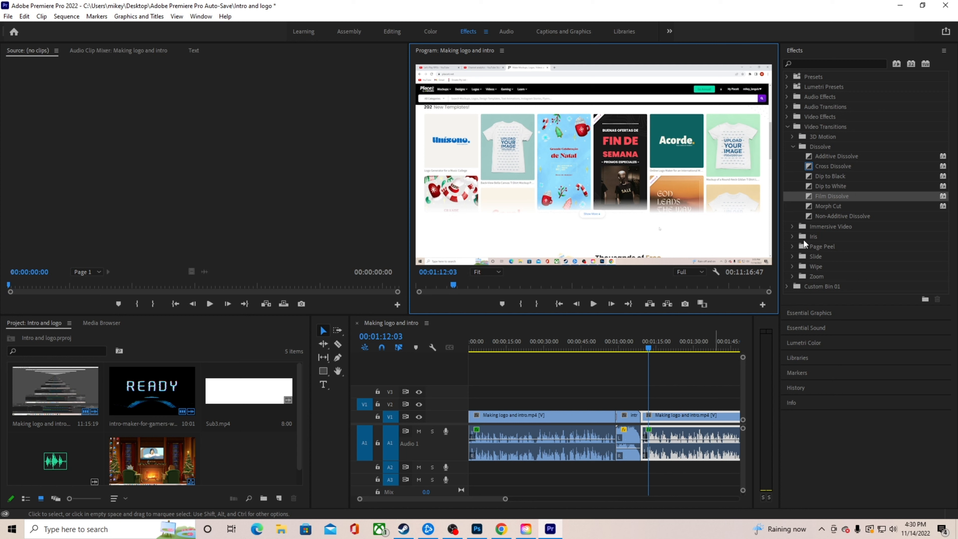
- Apply the Film Dissolve transition to the edit point between the intro and the trimmed main clip
{"action": "left_click_drag", "start_coordinate": [826, 195], "coordinate": [668, 366]}
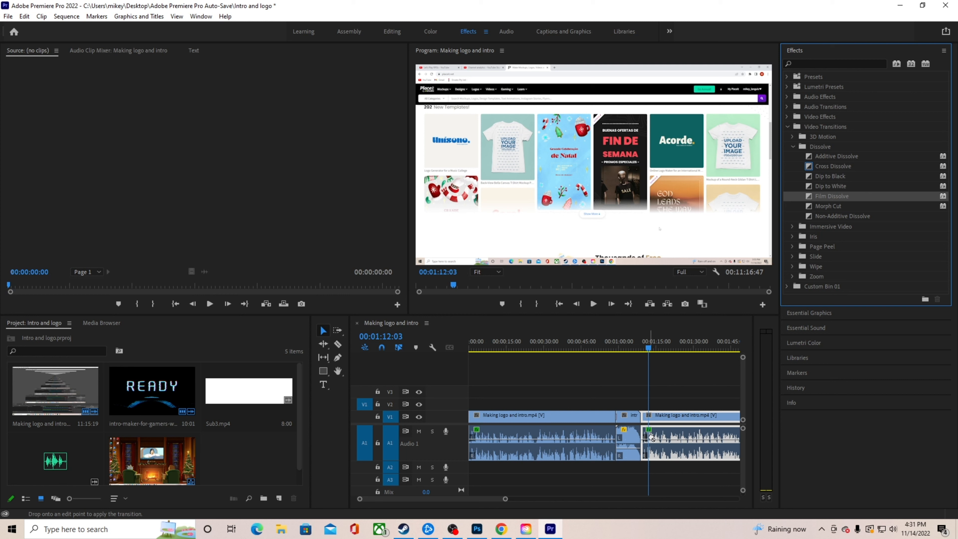
{"action": "left_click_drag", "start_coordinate": [727, 360], "coordinate": [642, 419]}
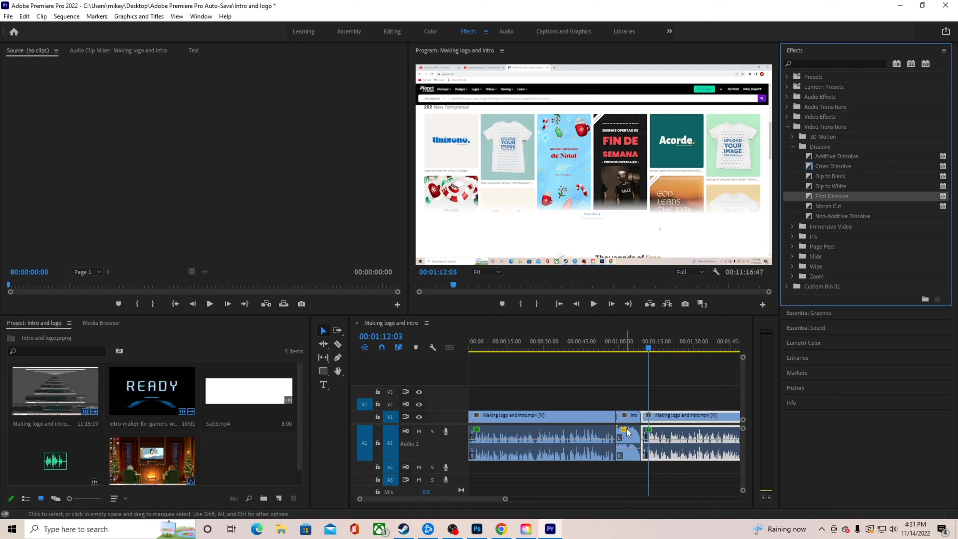
- Place the Film Dissolve on the edit point at the intro's end and play across the join up to 00:01:14:27
{"action": "left_click", "coordinate": [633, 437]}
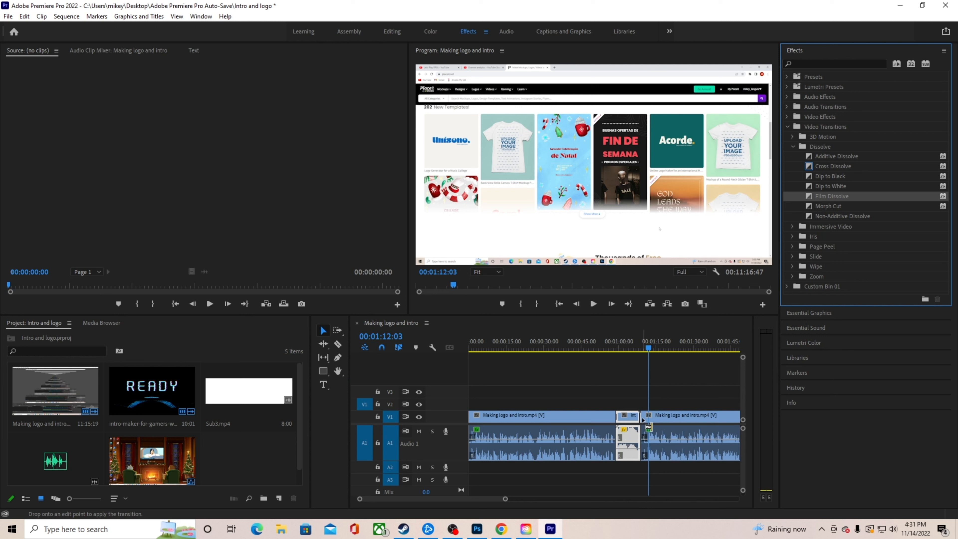
{"action": "left_click_drag", "start_coordinate": [643, 419], "coordinate": [643, 419]}
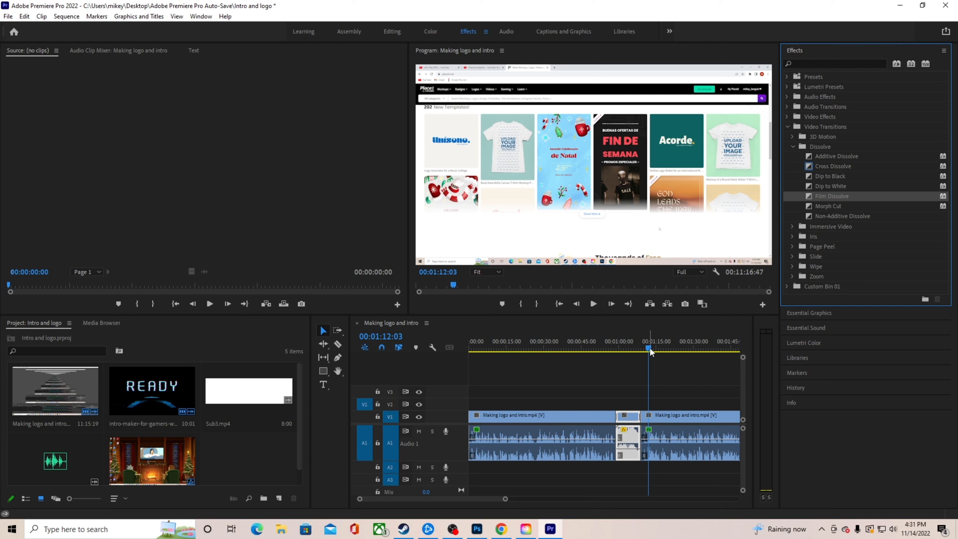
{"action": "left_click_drag", "start_coordinate": [650, 352], "coordinate": [635, 349]}
{"action": "left_click", "coordinate": [593, 304]}
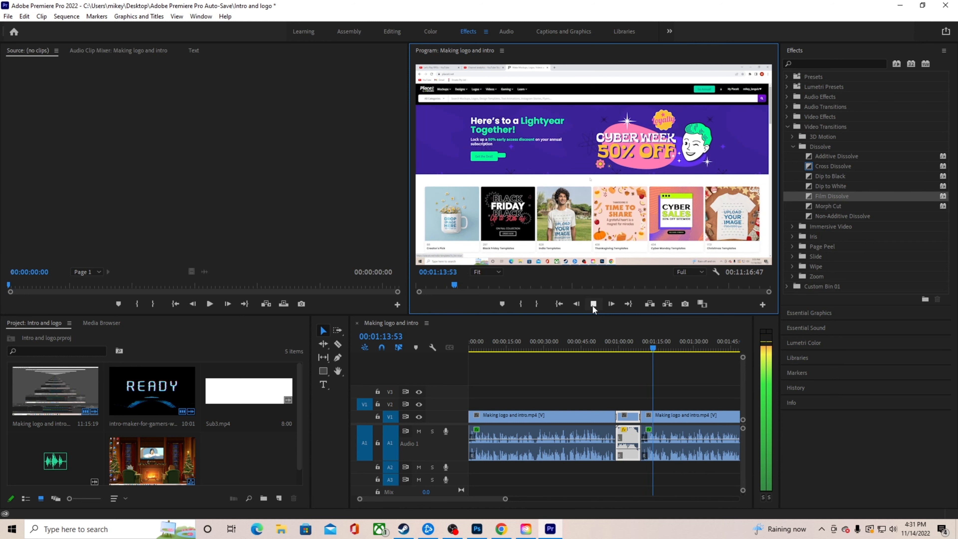
{"action": "left_click", "coordinate": [593, 306]}
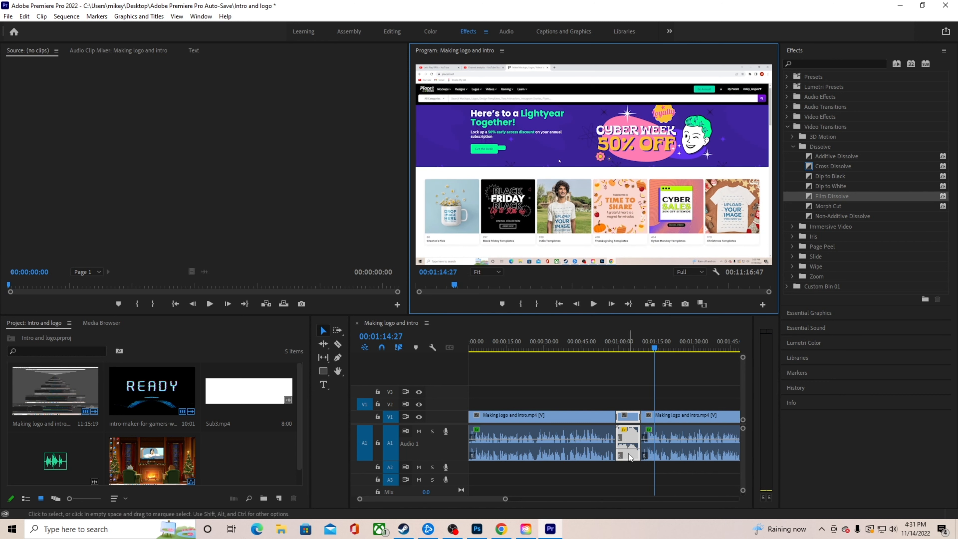
- Replay the intro and its transition into the main footage from 00:01:05:00 to 00:01:20:37
{"action": "left_click_drag", "start_coordinate": [629, 449], "coordinate": [630, 453]}
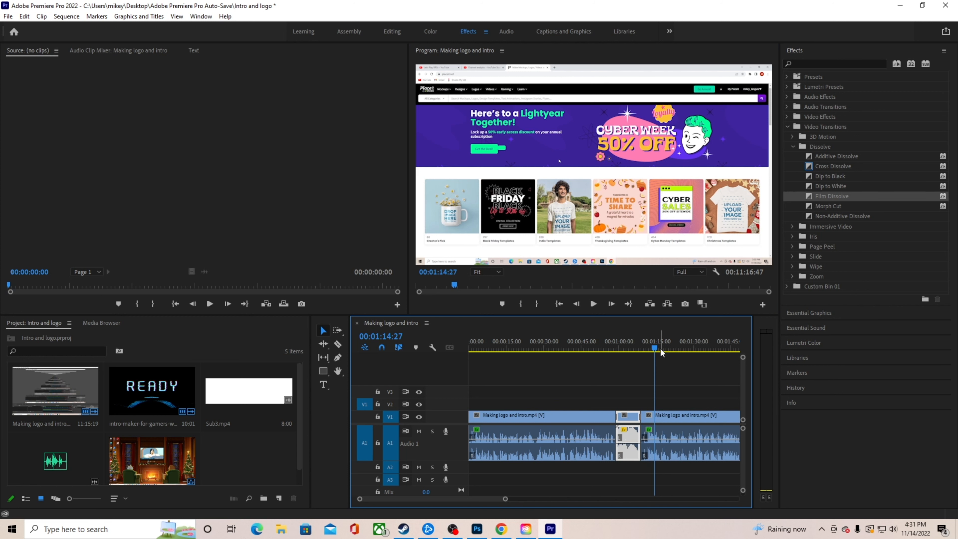
{"action": "left_click_drag", "start_coordinate": [656, 348], "coordinate": [632, 352]}
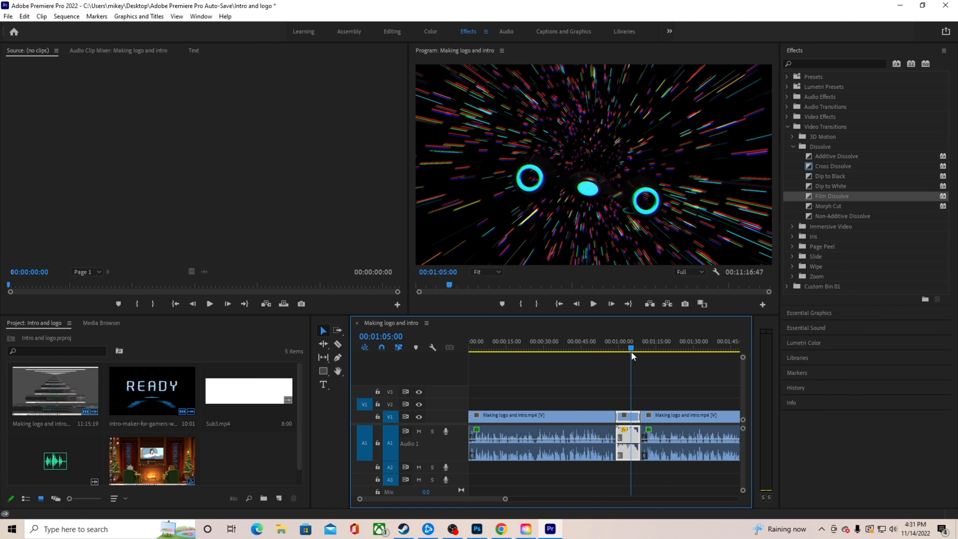
{"action": "left_click", "coordinate": [593, 303]}
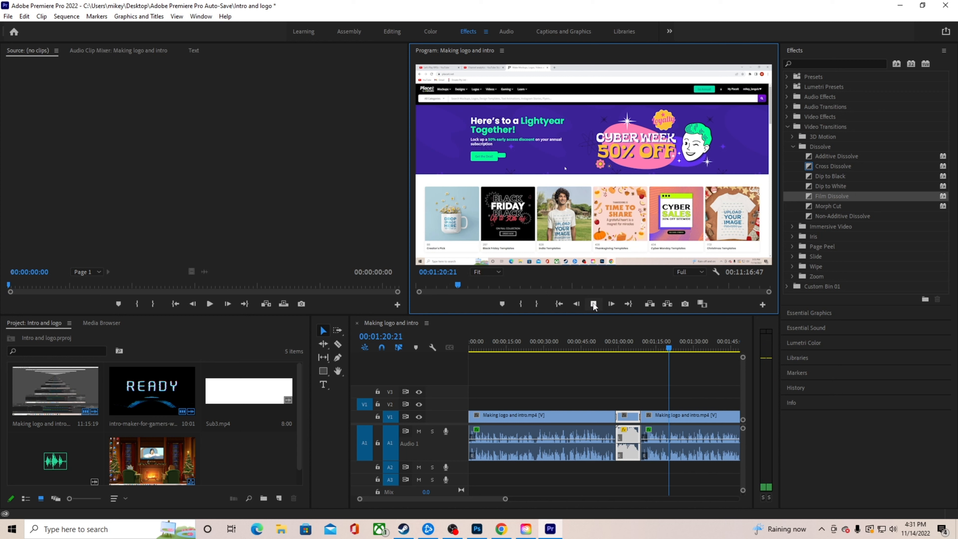
{"action": "left_click", "coordinate": [593, 305]}
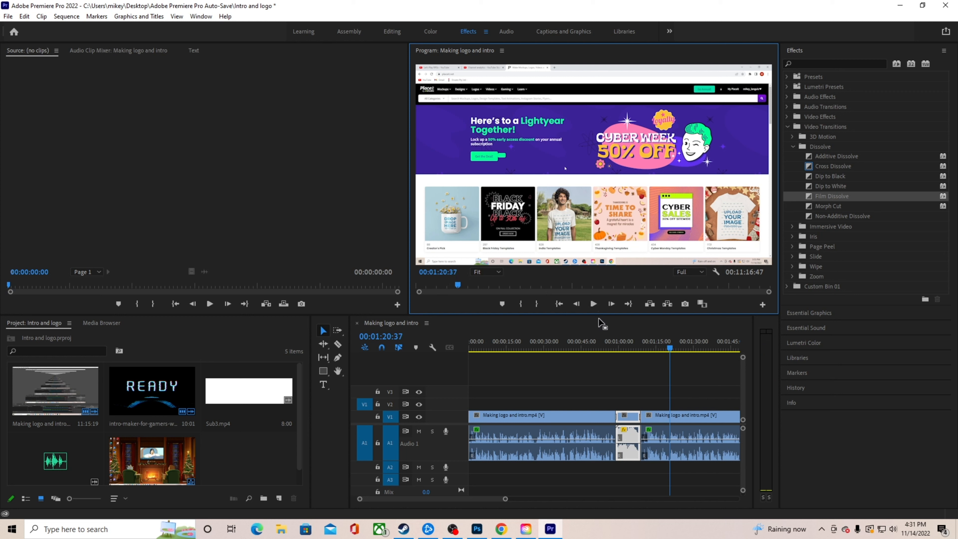
{"action": "left_click", "coordinate": [671, 351]}
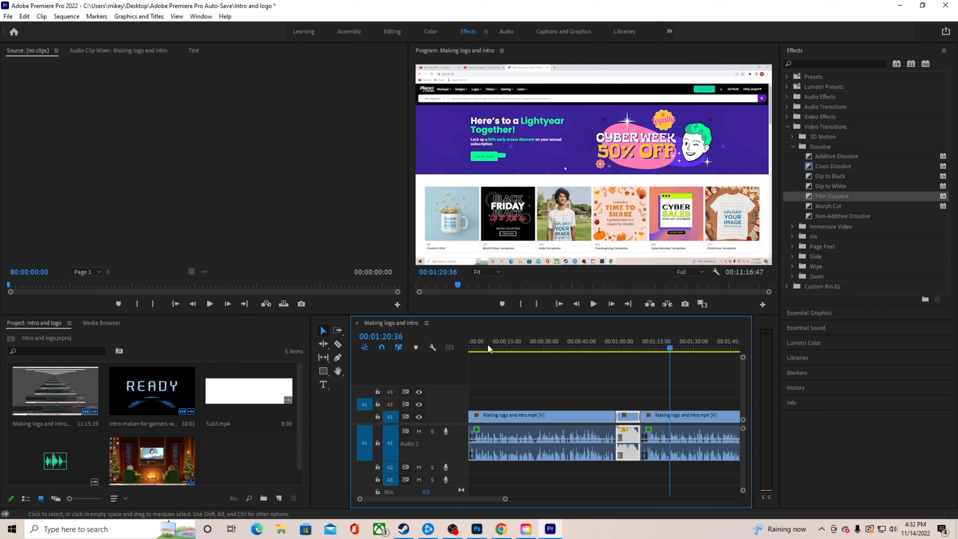
- Place the music file on audio track A2 from the sequence start and split it at 00:00:59:00, where the intro begins
{"action": "left_click_drag", "start_coordinate": [91, 454], "coordinate": [472, 471]}
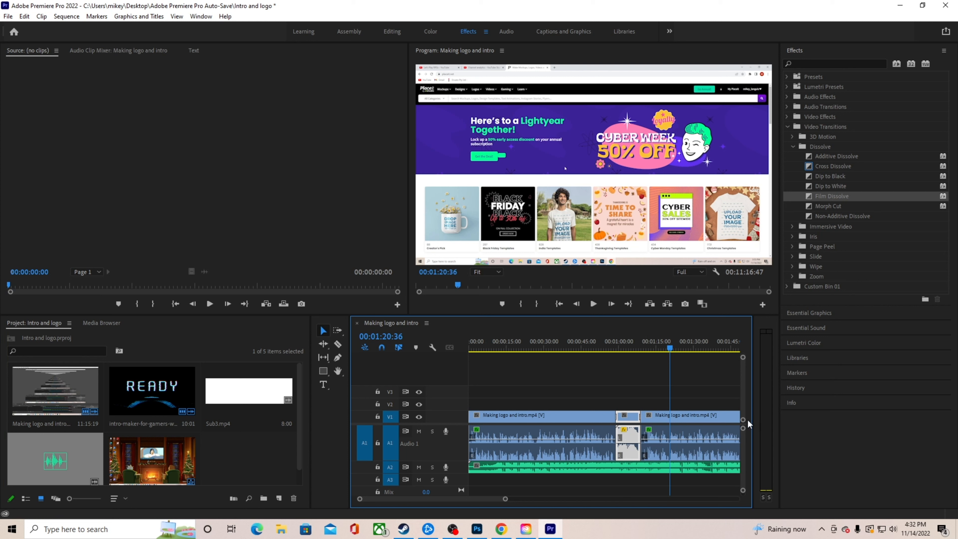
{"action": "left_click_drag", "start_coordinate": [671, 348], "coordinate": [617, 358]}
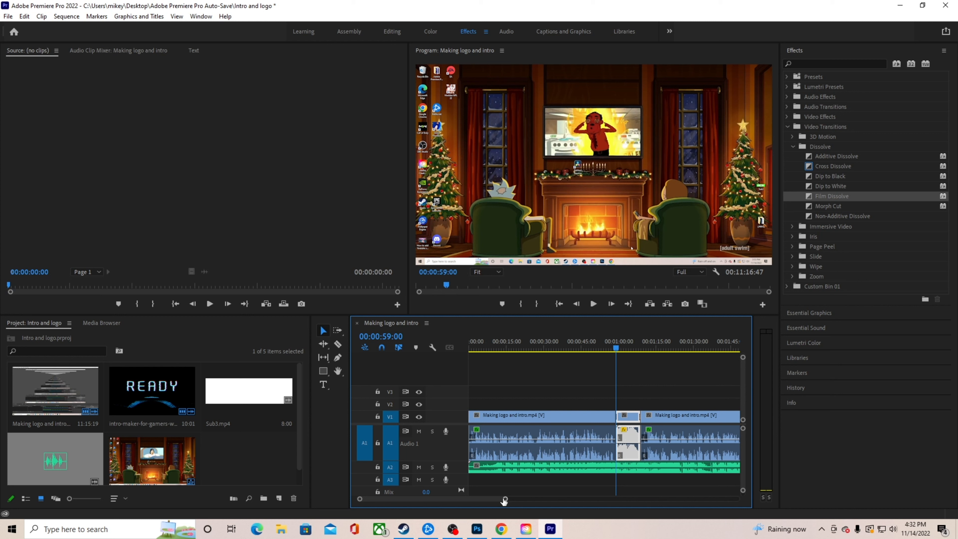
{"action": "mouse_move", "coordinate": [506, 500]}
{"action": "left_mouse_down"}
{"action": "mouse_move", "coordinate": [545, 501]}
{"action": "mouse_move", "coordinate": [493, 499]}
{"action": "left_mouse_up"}
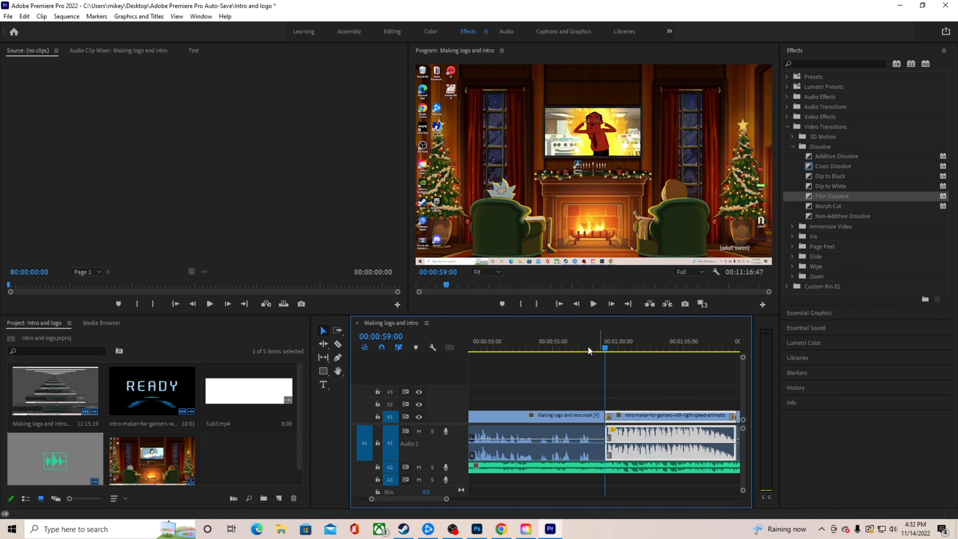
{"action": "left_click", "coordinate": [338, 344]}
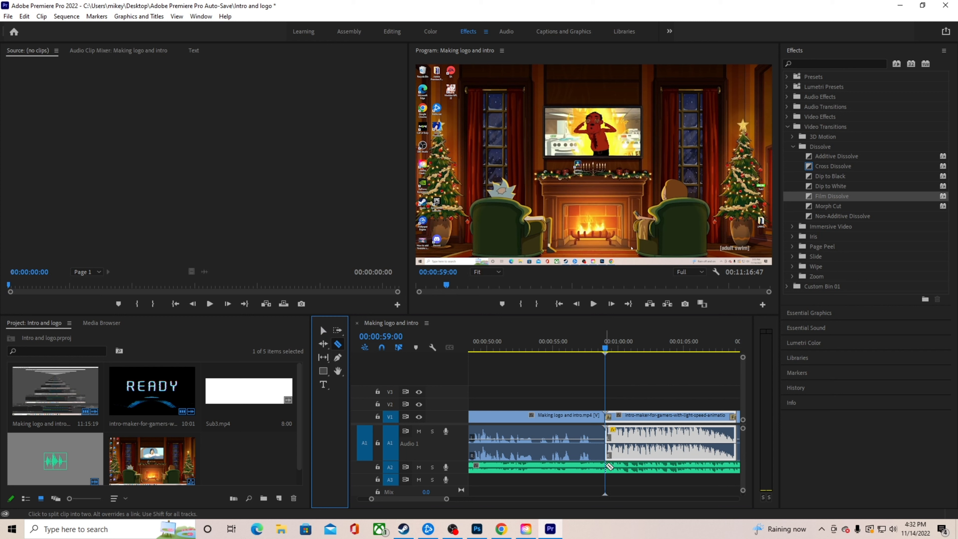
{"action": "left_click", "coordinate": [608, 464]}
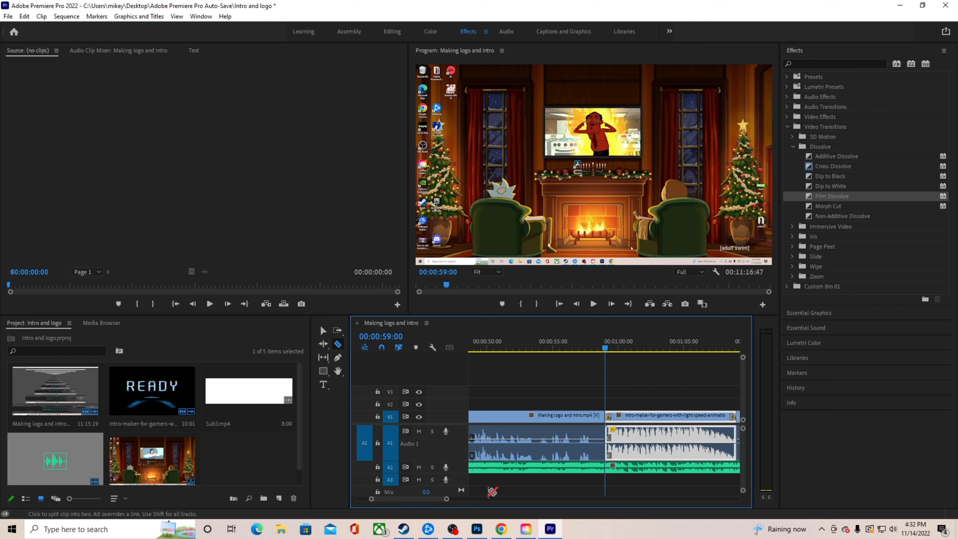
- Split the music at 00:01:08:59, where the intro ends, and delete the piece beneath the intro
{"action": "scroll", "coordinate": [430, 504], "scroll_direction": "down", "scroll_amount": 5}
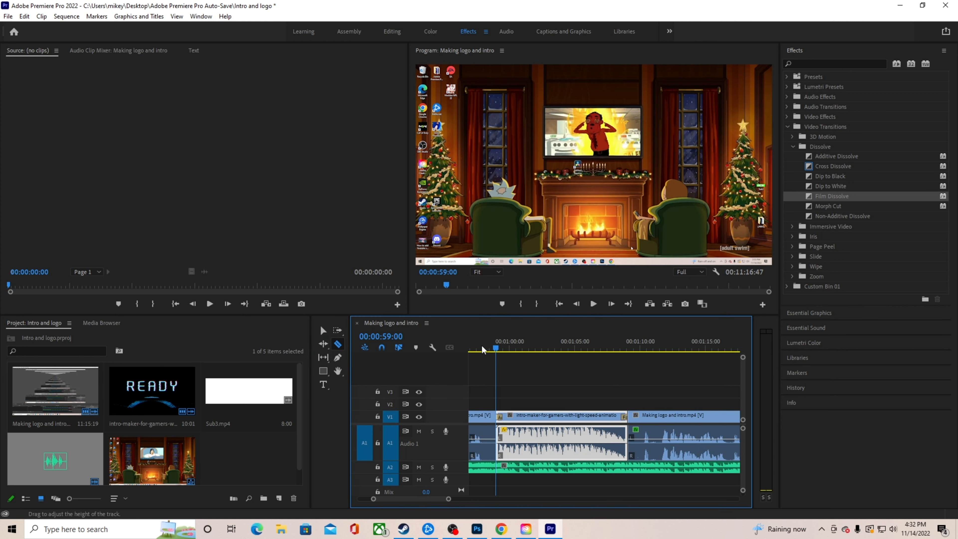
{"action": "left_click_drag", "start_coordinate": [494, 353], "coordinate": [626, 356]}
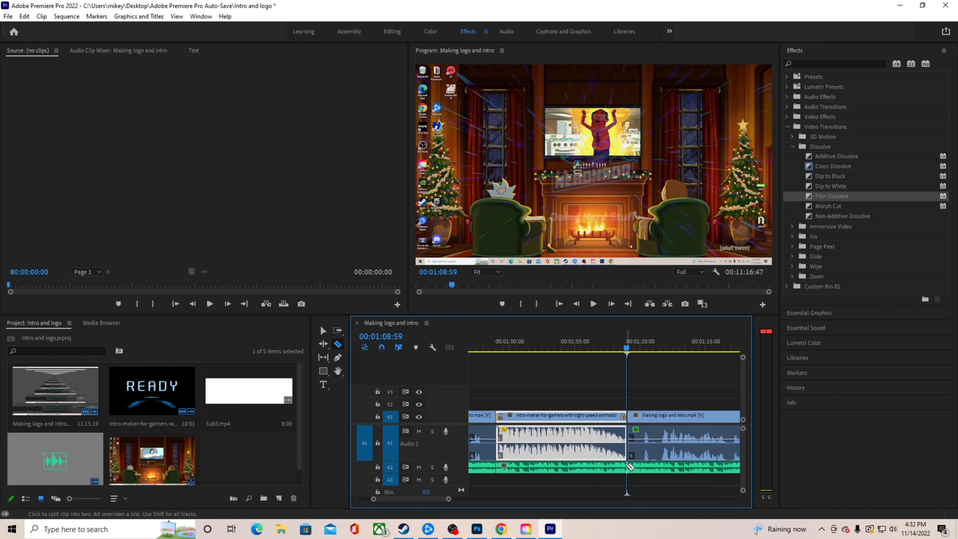
{"action": "left_click", "coordinate": [627, 467]}
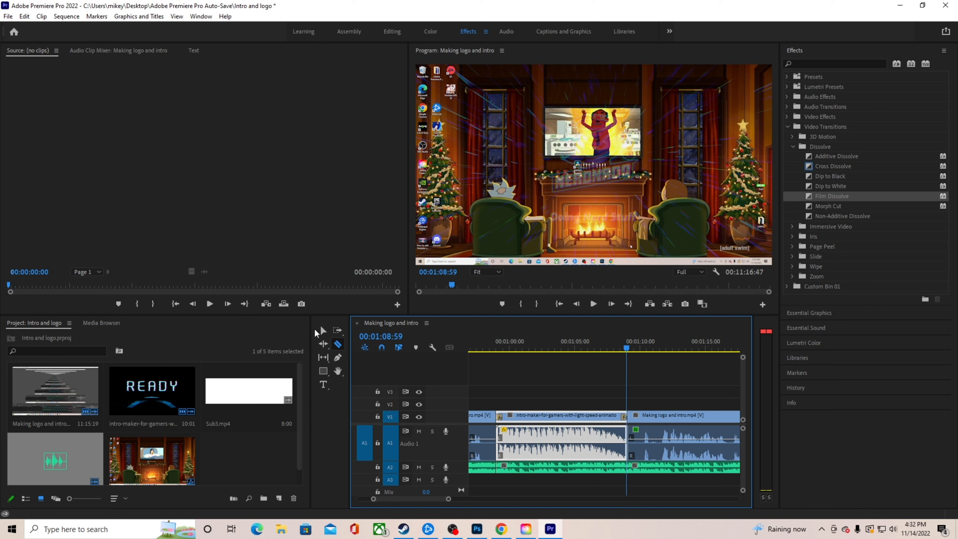
{"action": "left_click", "coordinate": [327, 331]}
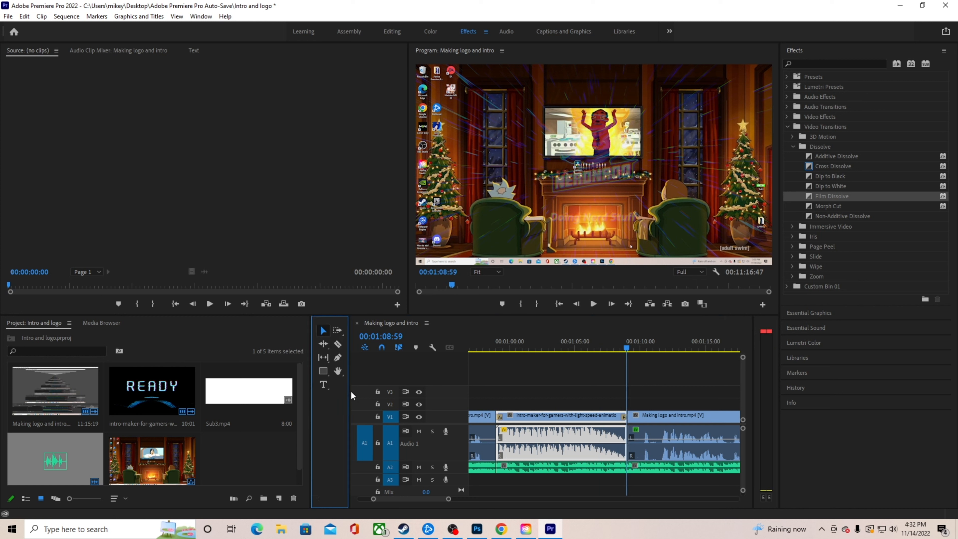
{"action": "left_click", "coordinate": [569, 469]}
{"action": "key", "text": "Delete"}
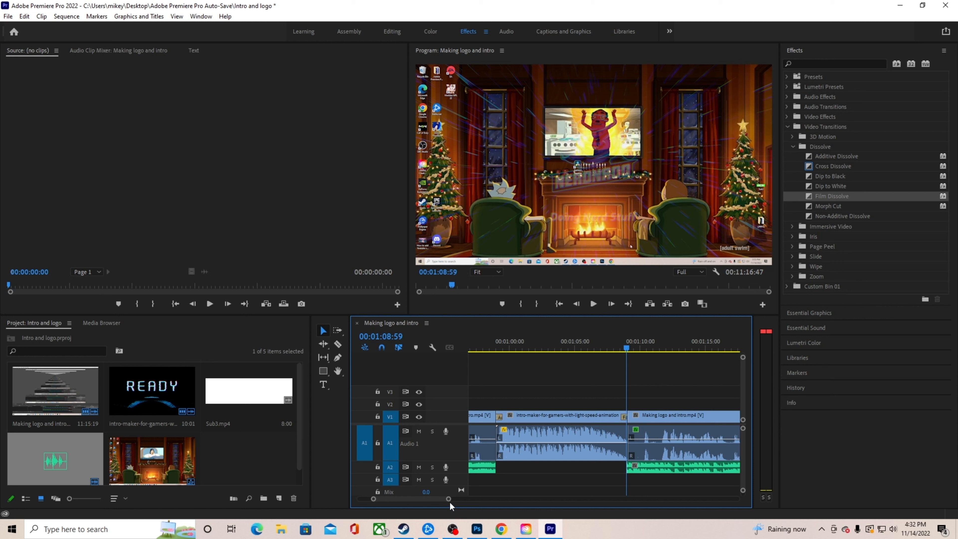
- Play the opening of the sequence with the music from 00:00:01:22 to 00:00:06:51
{"action": "left_click_drag", "start_coordinate": [449, 501], "coordinate": [514, 499]}
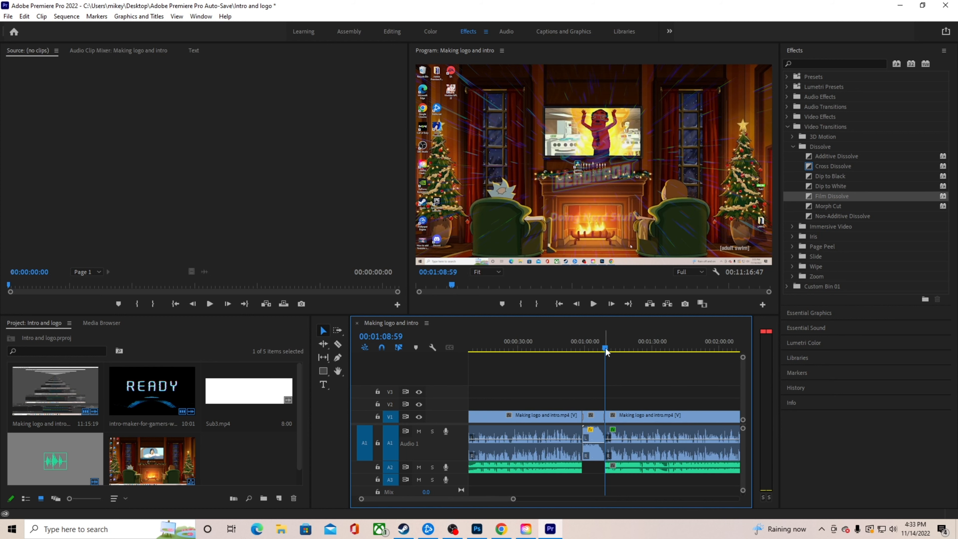
{"action": "left_click_drag", "start_coordinate": [605, 348], "coordinate": [470, 347]}
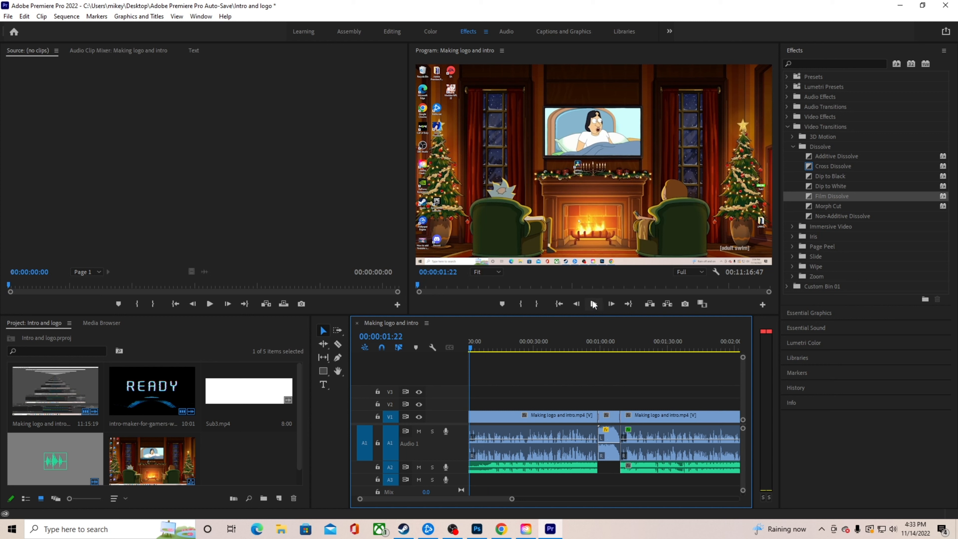
{"action": "left_click", "coordinate": [593, 304]}
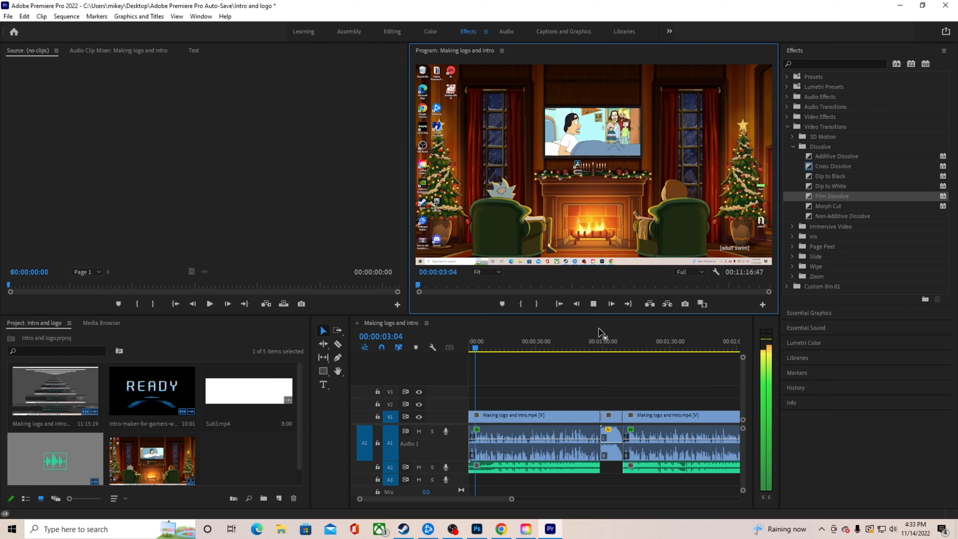
{"action": "left_click", "coordinate": [594, 306]}
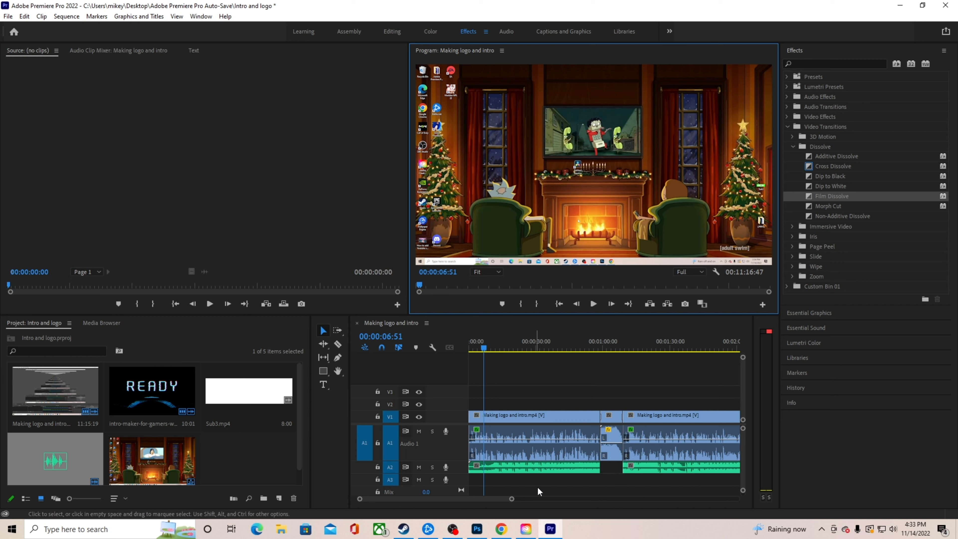
- Delete both remaining music pieces, before and after the intro, from audio track A2
{"action": "left_click", "coordinate": [526, 466]}
{"action": "key", "text": "Delete"}
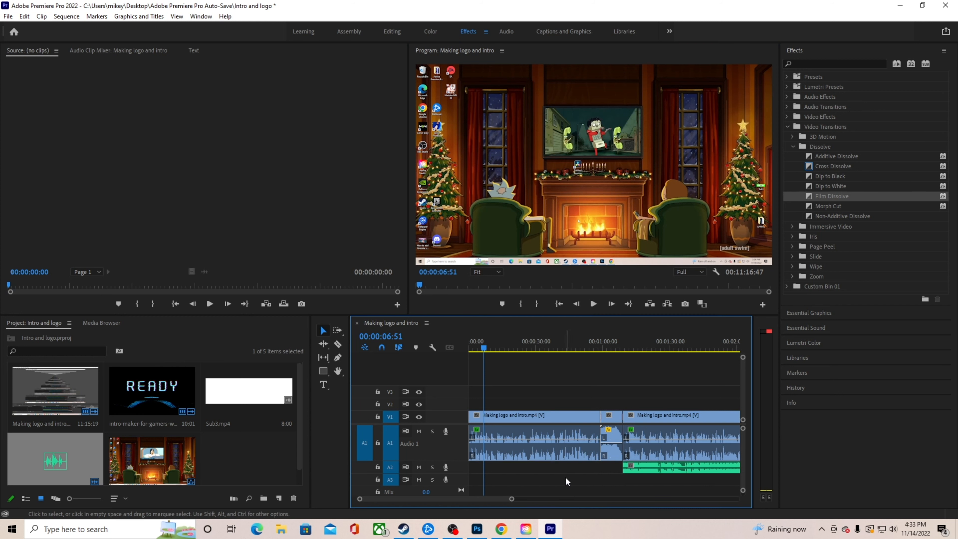
{"action": "left_click", "coordinate": [665, 467]}
{"action": "key", "text": "Delete"}
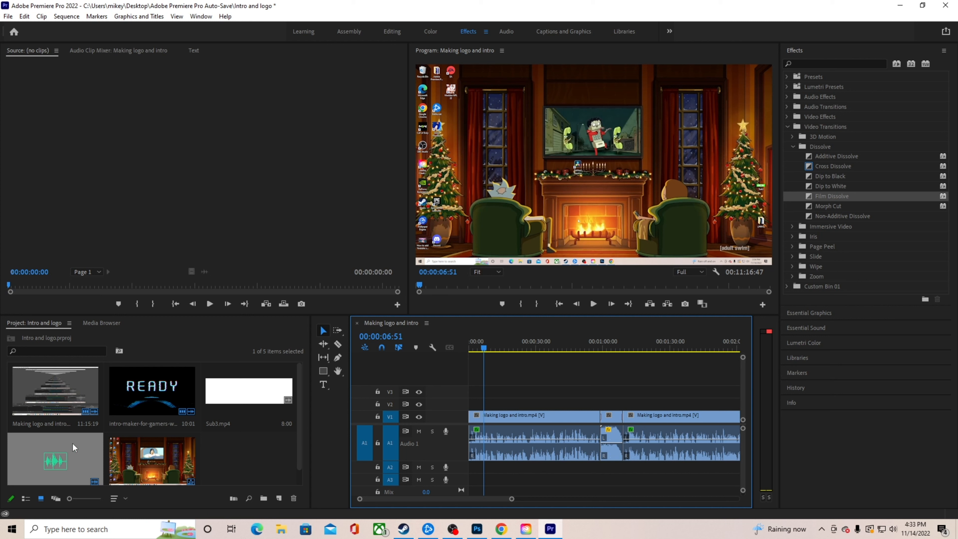
- Place the full music file back on audio track A2 at the sequence start and play it up to 00:00:16:54
{"action": "left_click_drag", "start_coordinate": [74, 448], "coordinate": [468, 491]}
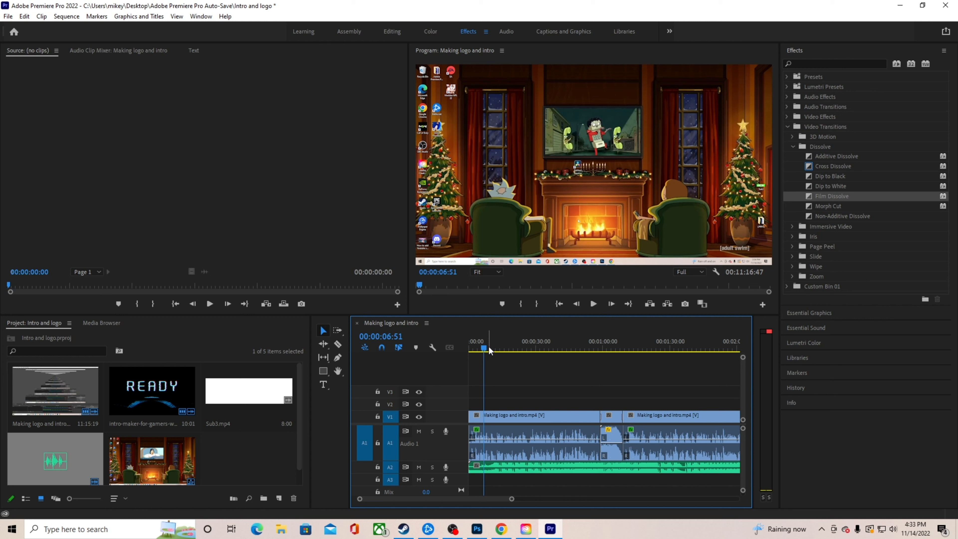
{"action": "left_click_drag", "start_coordinate": [486, 351], "coordinate": [502, 352]}
{"action": "left_click", "coordinate": [593, 304]}
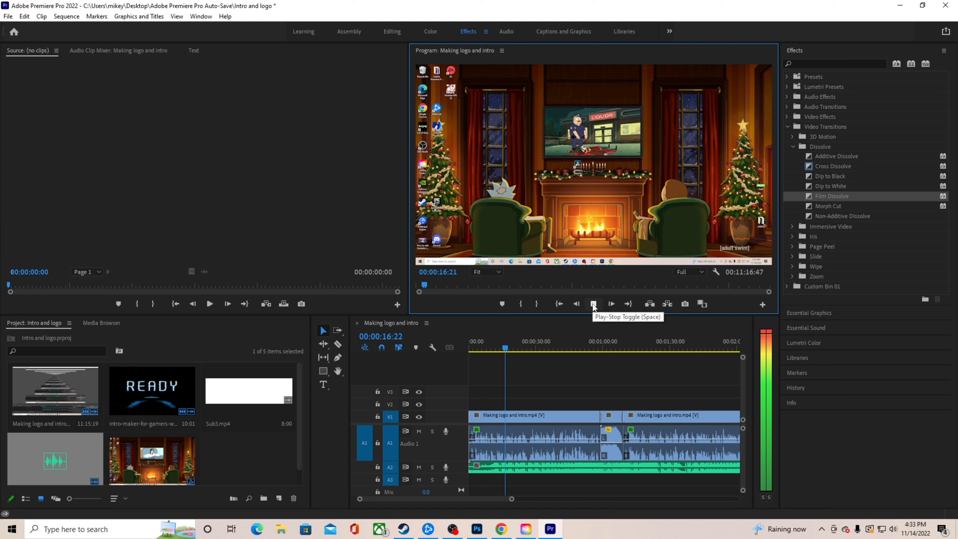
{"action": "left_click", "coordinate": [594, 304]}
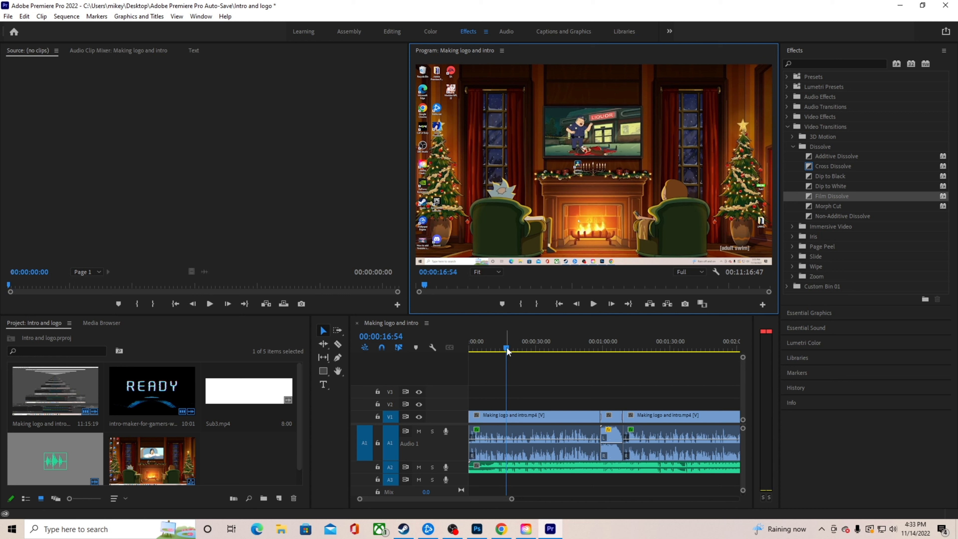
- Split the music at 00:00:14:57, delete its opening piece, and move the remainder to the start of the sequence
{"action": "left_click_drag", "start_coordinate": [507, 348], "coordinate": [503, 353]}
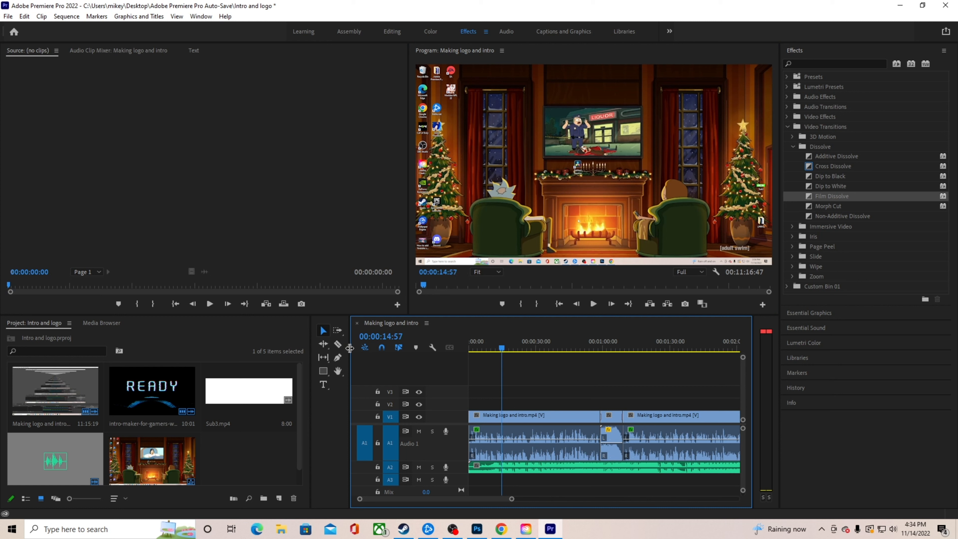
{"action": "left_click", "coordinate": [338, 344]}
{"action": "left_click", "coordinate": [505, 469]}
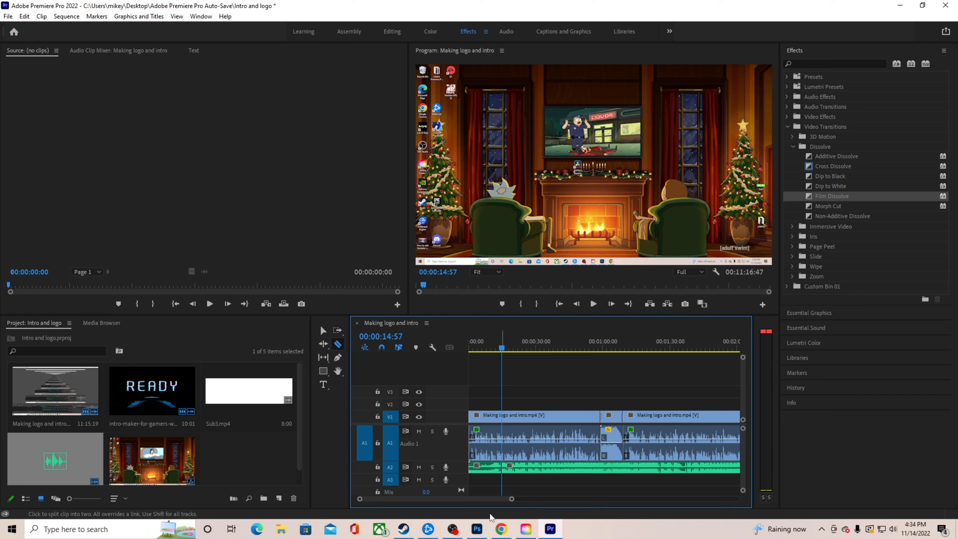
{"action": "left_click", "coordinate": [323, 331]}
{"action": "left_click", "coordinate": [491, 467]}
{"action": "key", "text": "Delete"}
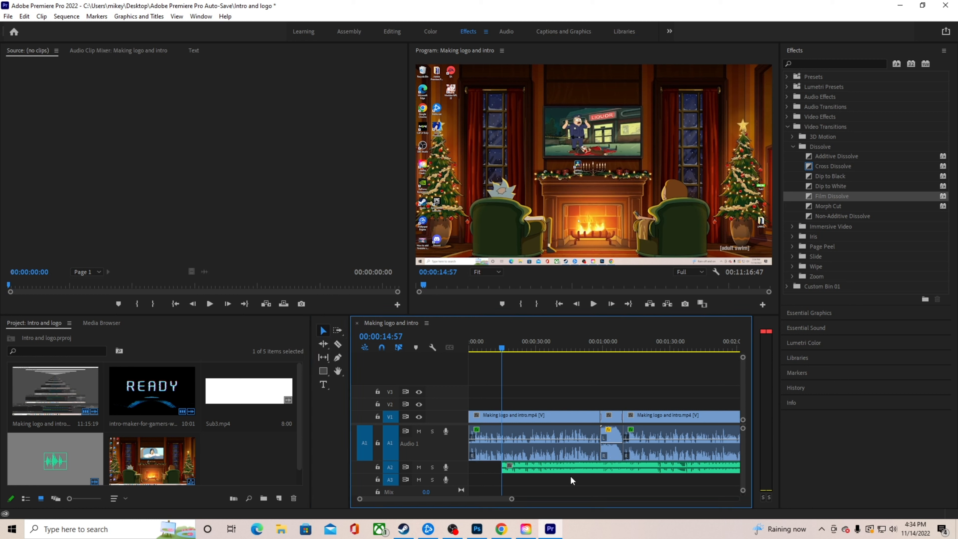
{"action": "left_click_drag", "start_coordinate": [555, 465], "coordinate": [522, 466]}
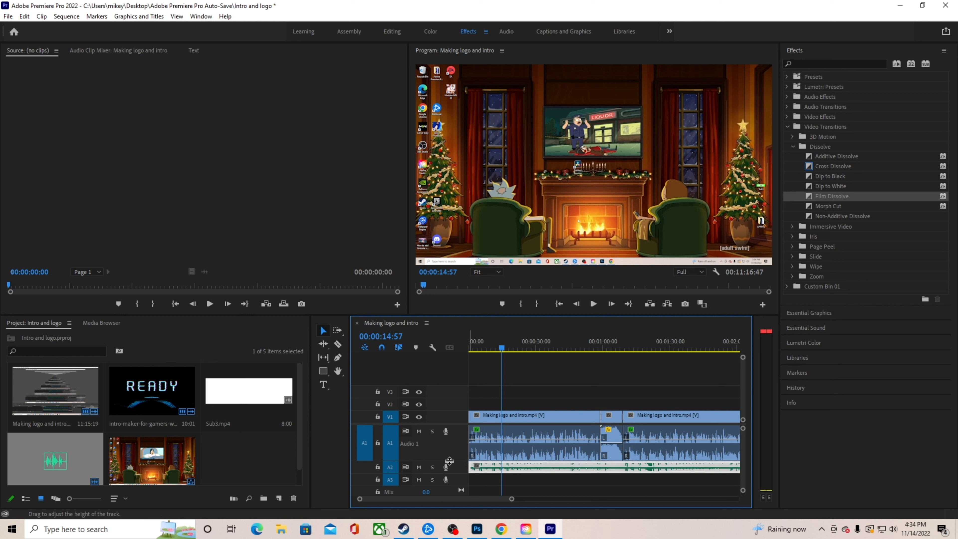
- Reduce the height of audio track A1, enlarge track A2, and lower the music clip's volume level line
{"action": "left_click_drag", "start_coordinate": [455, 461], "coordinate": [458, 445]}
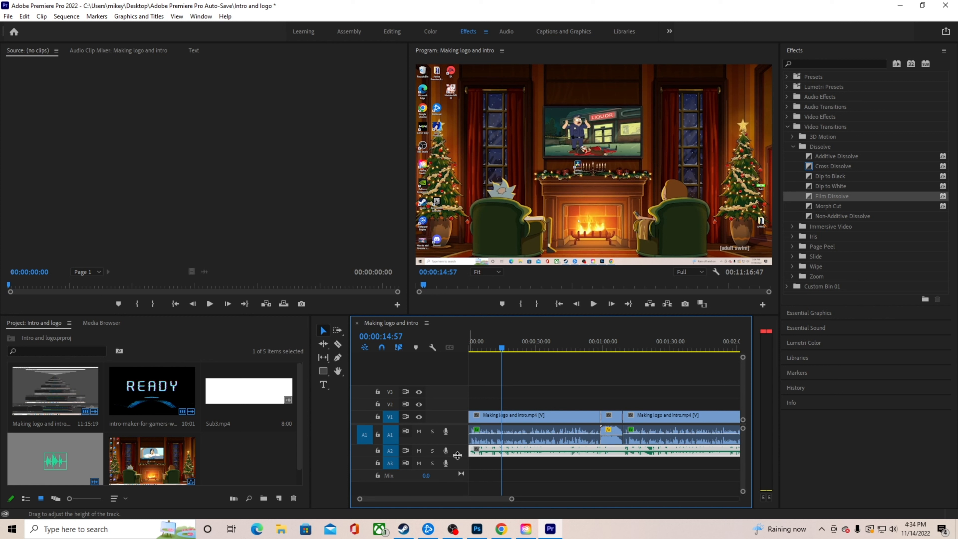
{"action": "left_click_drag", "start_coordinate": [456, 457], "coordinate": [459, 484]}
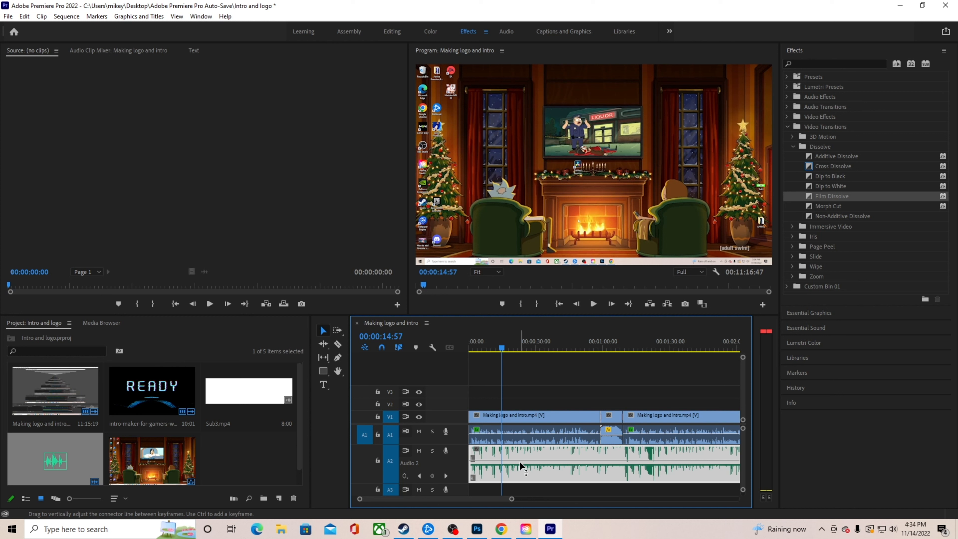
{"action": "left_click_drag", "start_coordinate": [519, 461], "coordinate": [520, 479]}
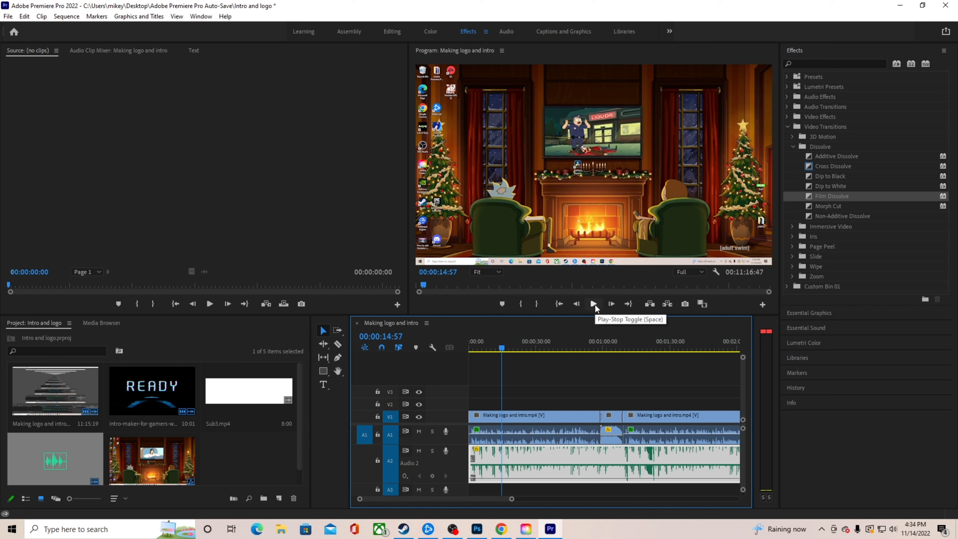
- Play the sequence from 00:00:14:57 to 00:00:29:47, fine-tuning the music clip's volume line during a pause at 00:00:21:44
{"action": "left_click", "coordinate": [595, 304]}
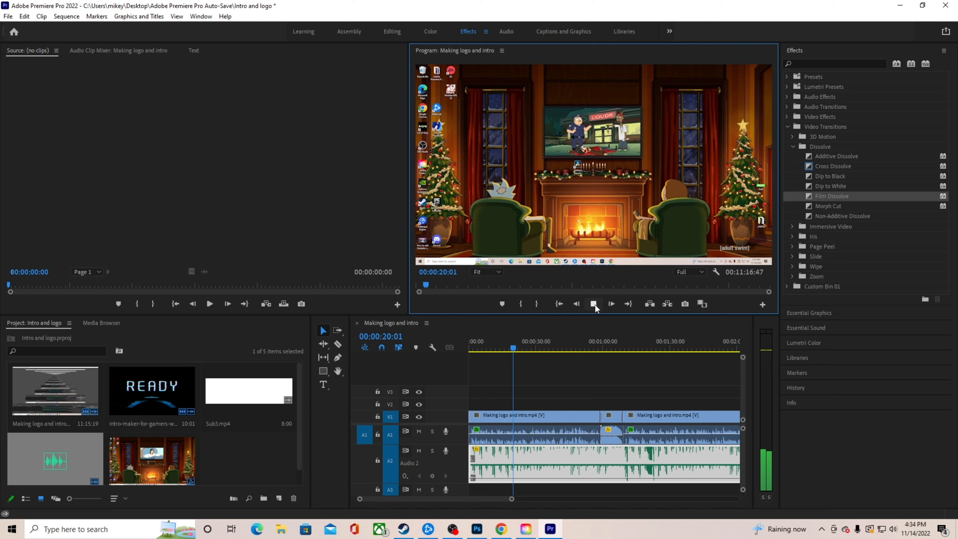
{"action": "left_click", "coordinate": [594, 304]}
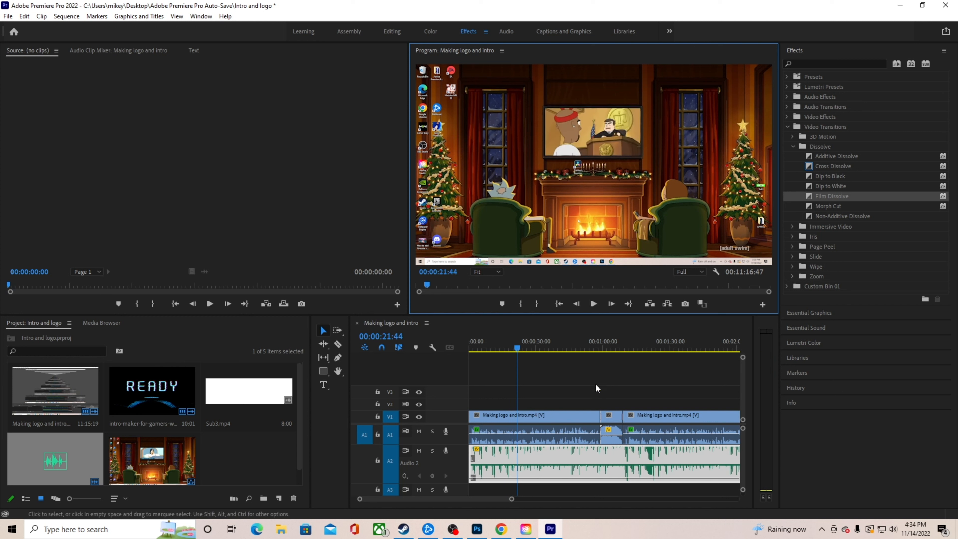
{"action": "left_click_drag", "start_coordinate": [541, 477], "coordinate": [541, 477]}
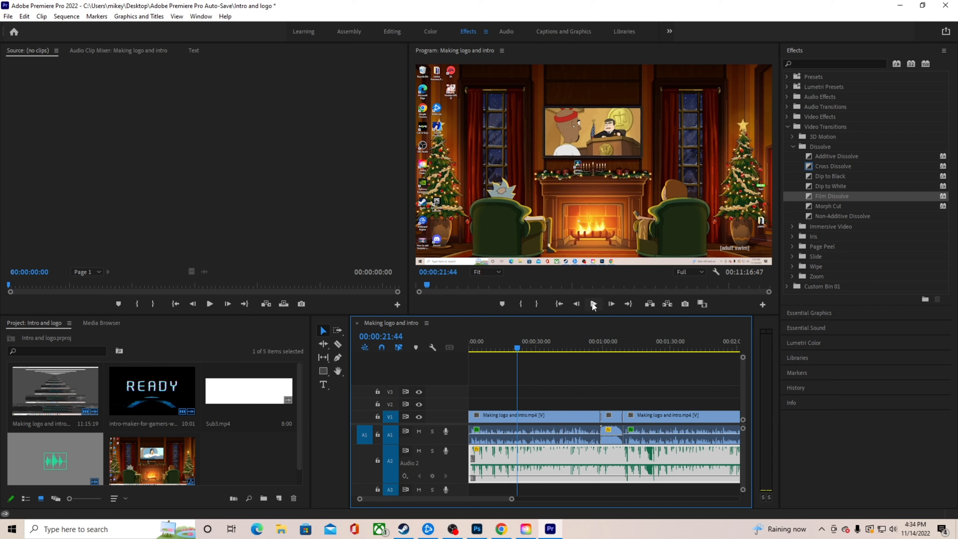
{"action": "left_click", "coordinate": [594, 304]}
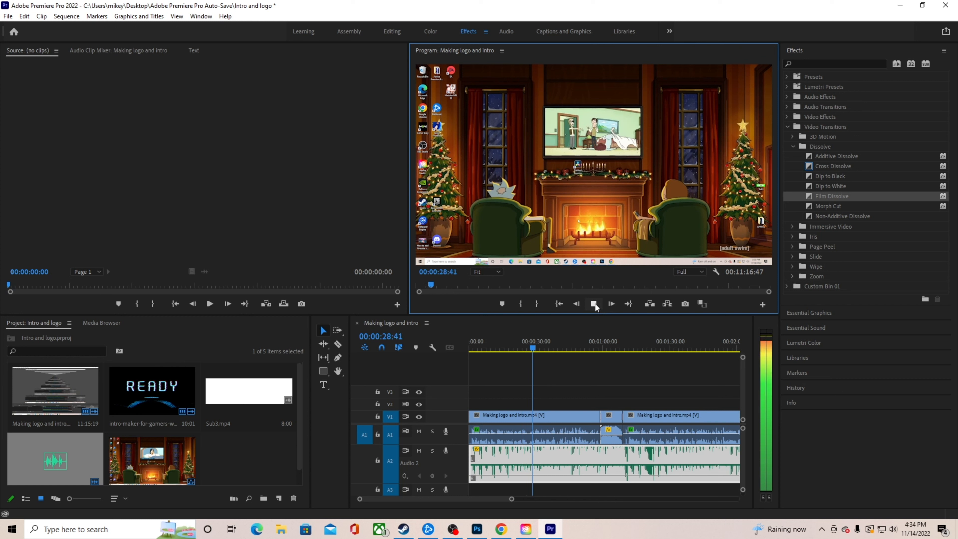
{"action": "left_click", "coordinate": [594, 304]}
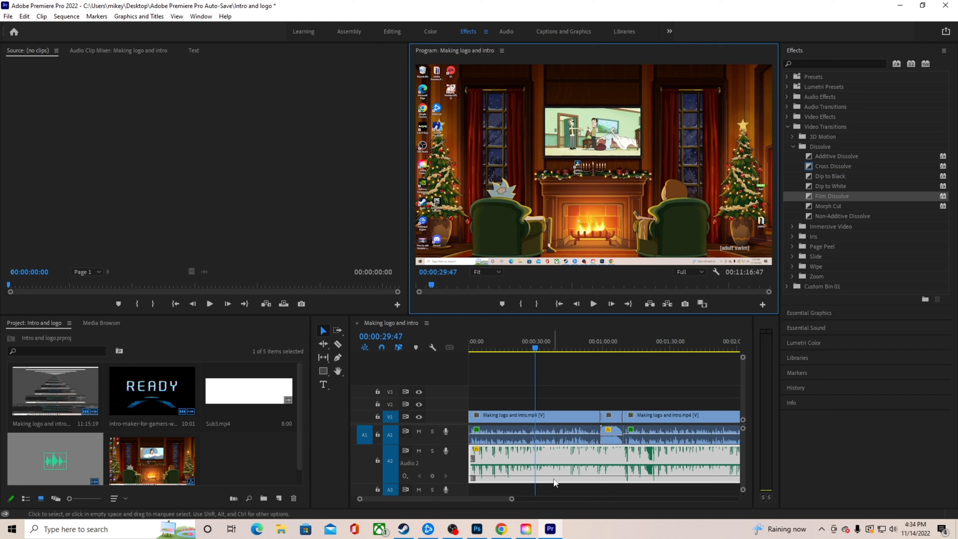
- Readjust the music clip's volume line on track A2 in small moves while playing the sequence up to 00:00:44:33
{"action": "left_click_drag", "start_coordinate": [555, 476], "coordinate": [555, 474]}
{"action": "left_click", "coordinate": [592, 306]}
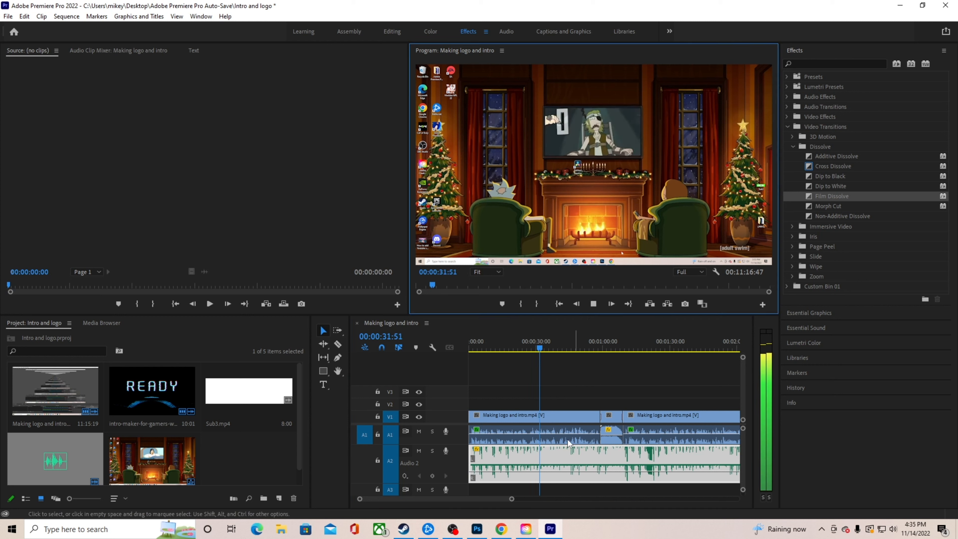
{"action": "left_click", "coordinate": [594, 304]}
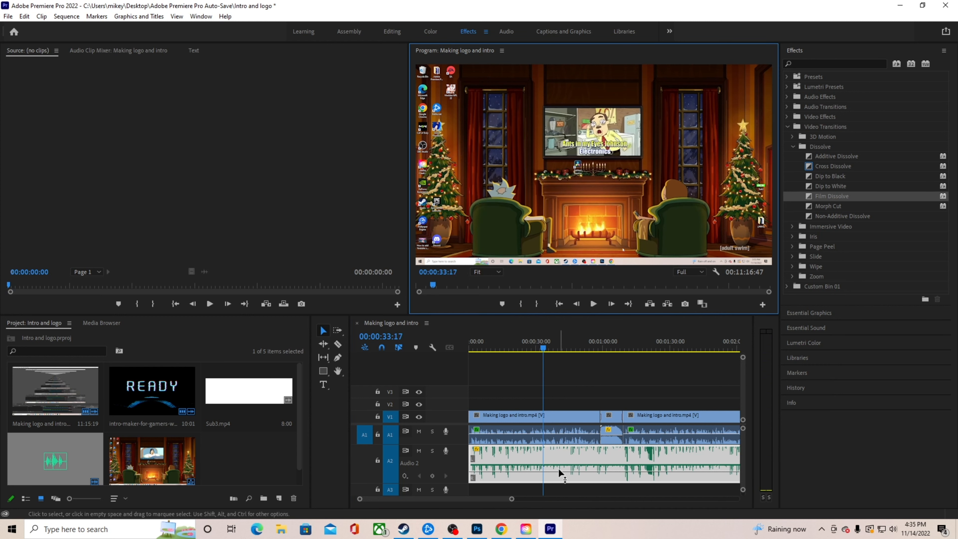
{"action": "left_click", "coordinate": [562, 474]}
{"action": "left_click_drag", "start_coordinate": [562, 477], "coordinate": [562, 477]}
{"action": "left_click", "coordinate": [594, 304]}
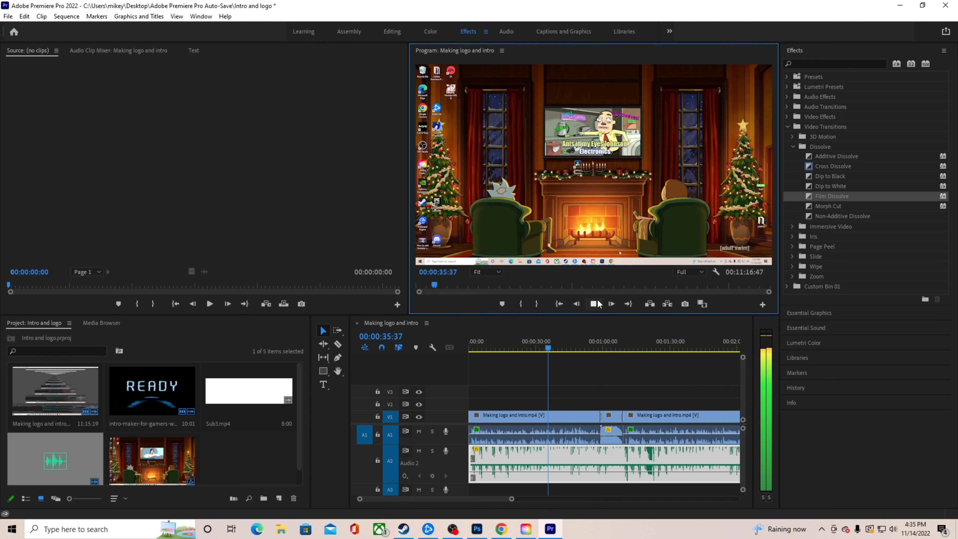
{"action": "left_click", "coordinate": [572, 470]}
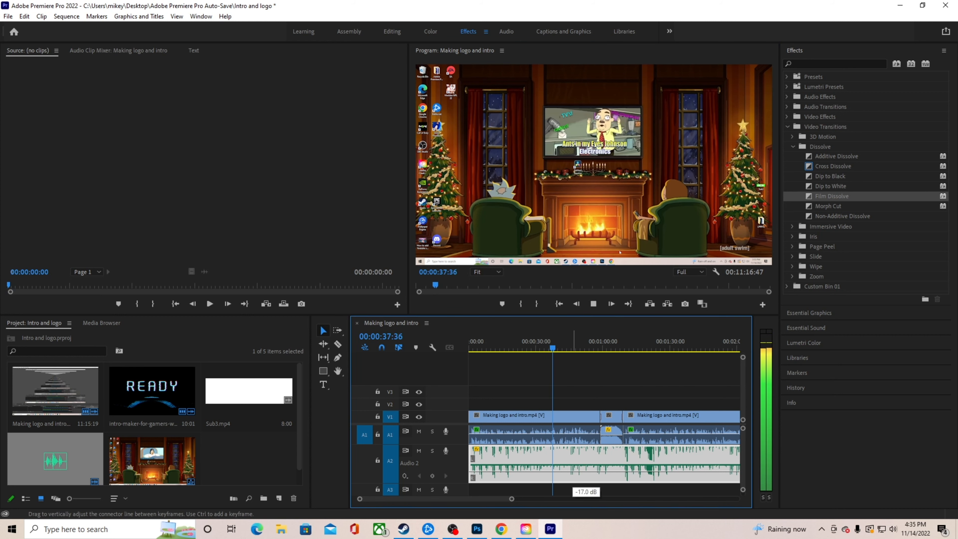
{"action": "left_click_drag", "start_coordinate": [572, 470], "coordinate": [572, 472]}
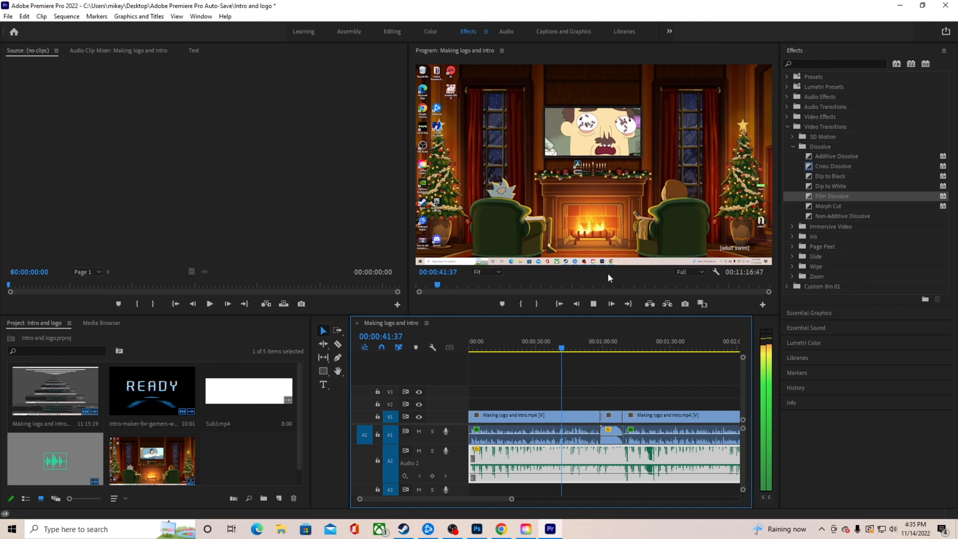
{"action": "left_click", "coordinate": [593, 304]}
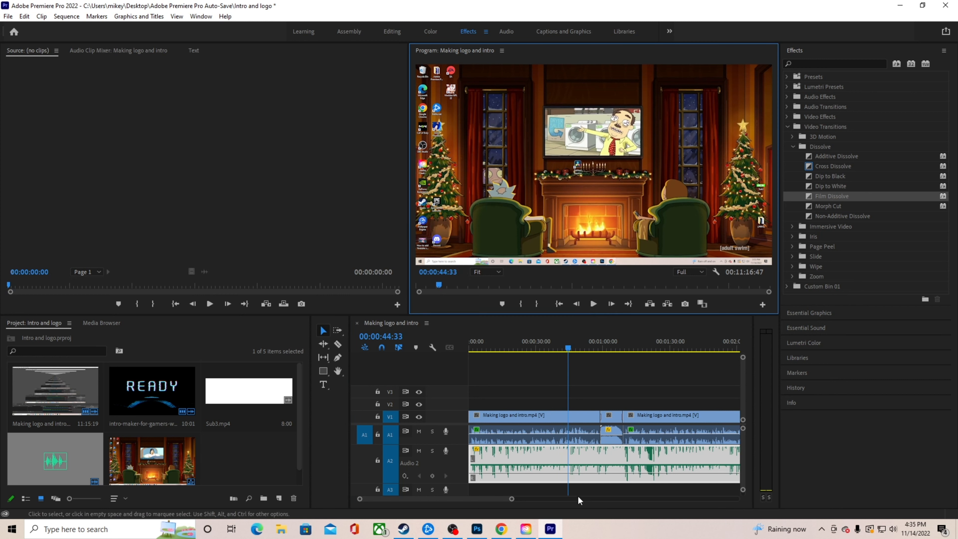
- Replay the sequence from 00:00:13:50 to 00:00:22:15 and lower the music clip's volume line slightly
{"action": "left_click_drag", "start_coordinate": [569, 352], "coordinate": [499, 352]}
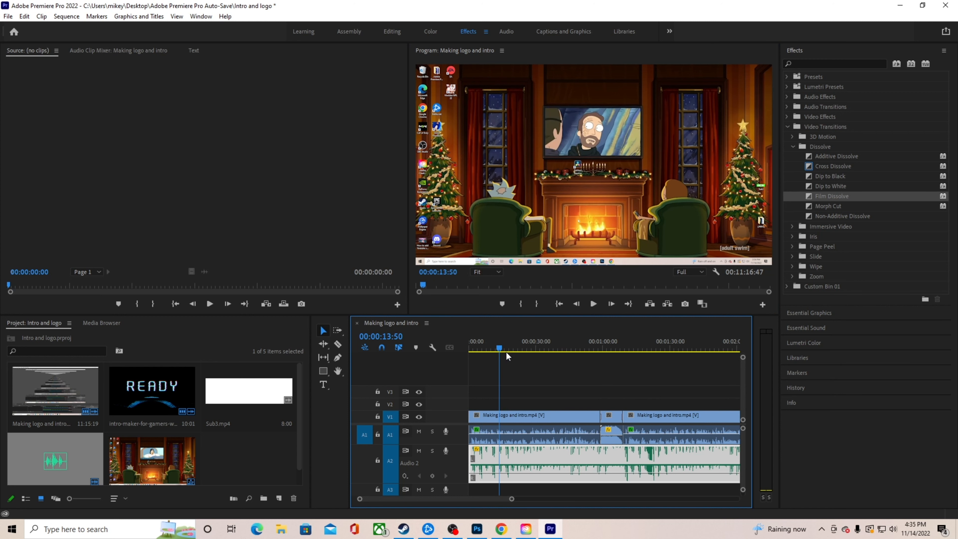
{"action": "left_click", "coordinate": [595, 303]}
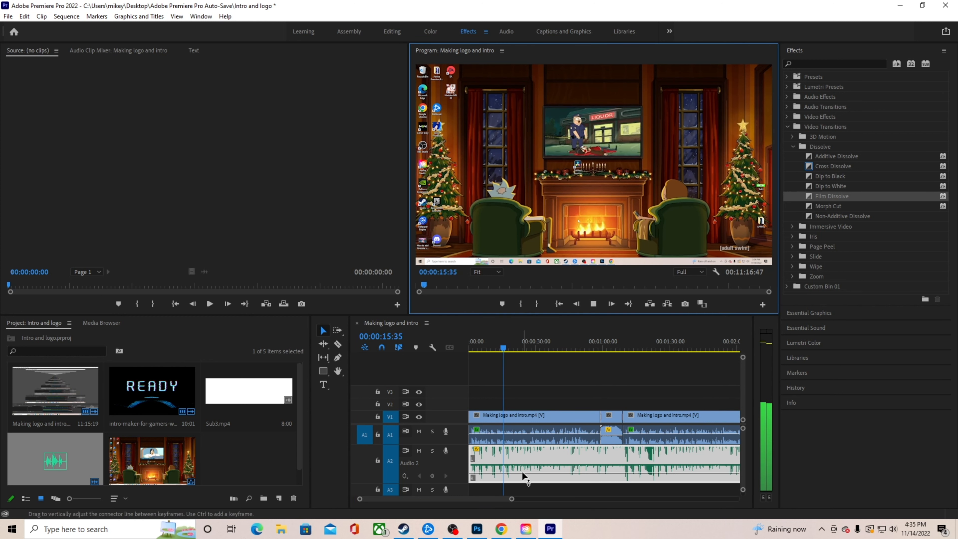
{"action": "left_click_drag", "start_coordinate": [522, 473], "coordinate": [522, 476]}
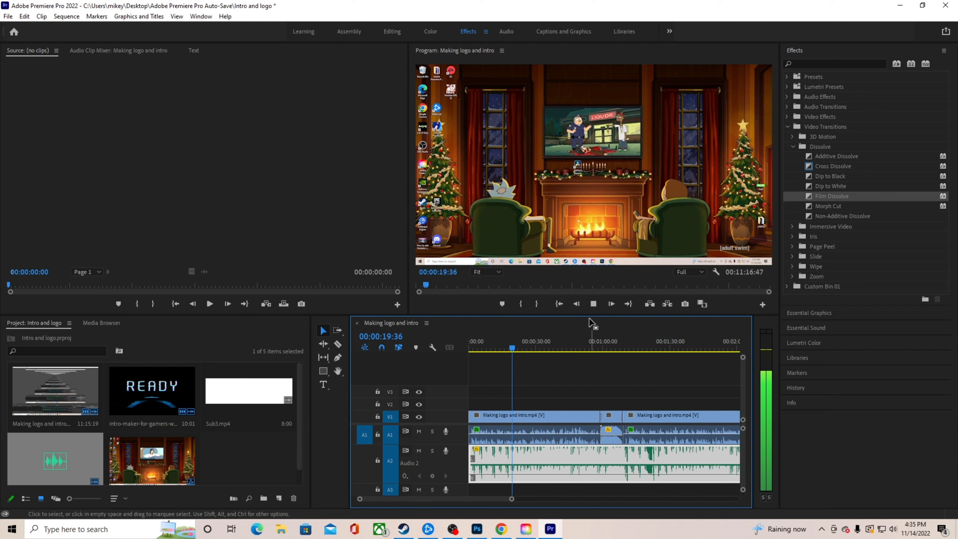
{"action": "left_click", "coordinate": [595, 304]}
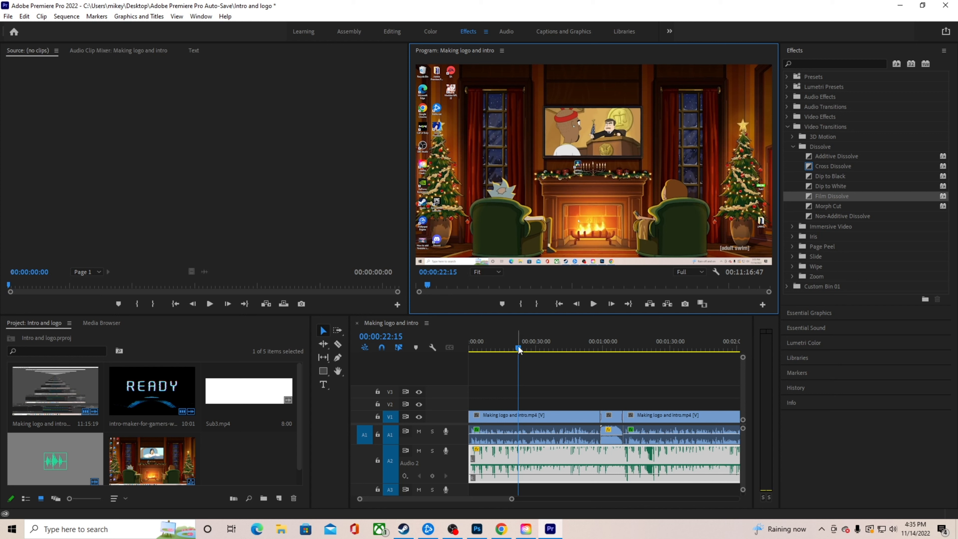
- Split the music clip on track A2 at 00:00:58:56, where the intro clip starts
{"action": "left_click_drag", "start_coordinate": [519, 350], "coordinate": [601, 373]}
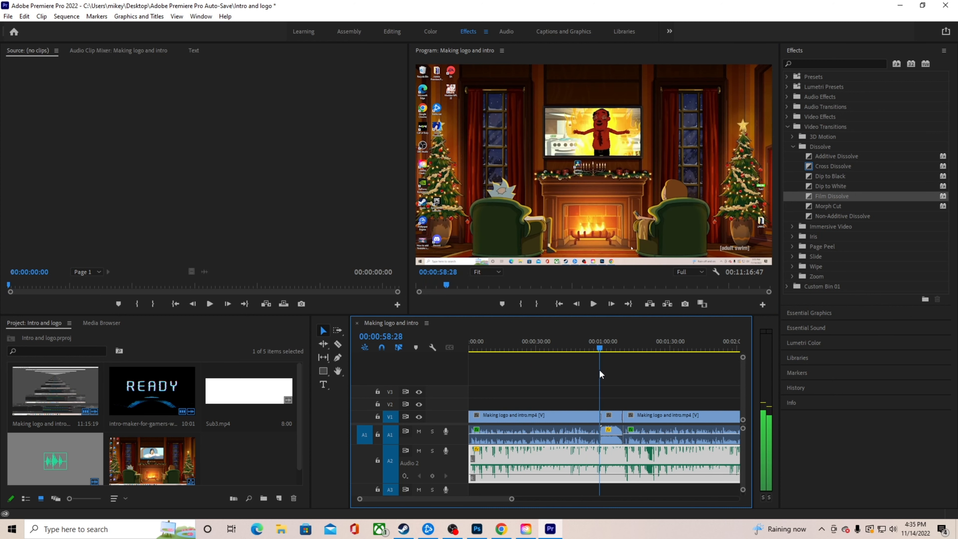
{"action": "left_click_drag", "start_coordinate": [513, 499], "coordinate": [472, 500]}
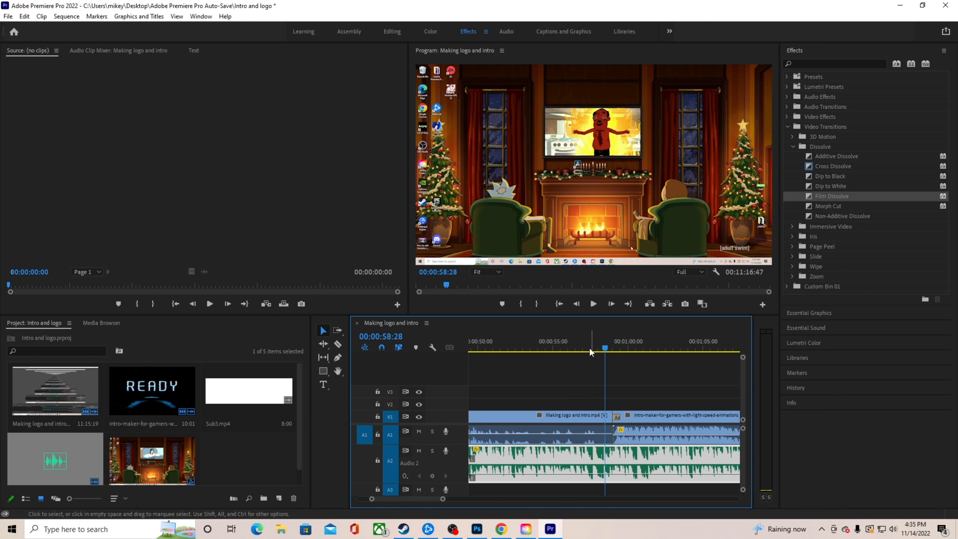
{"action": "left_click_drag", "start_coordinate": [605, 347], "coordinate": [612, 356]}
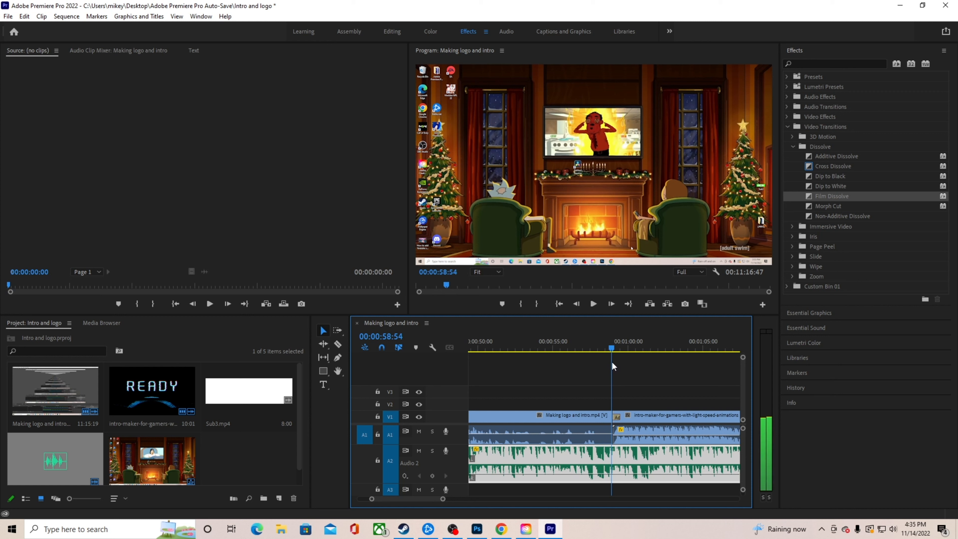
{"action": "left_click", "coordinate": [338, 344]}
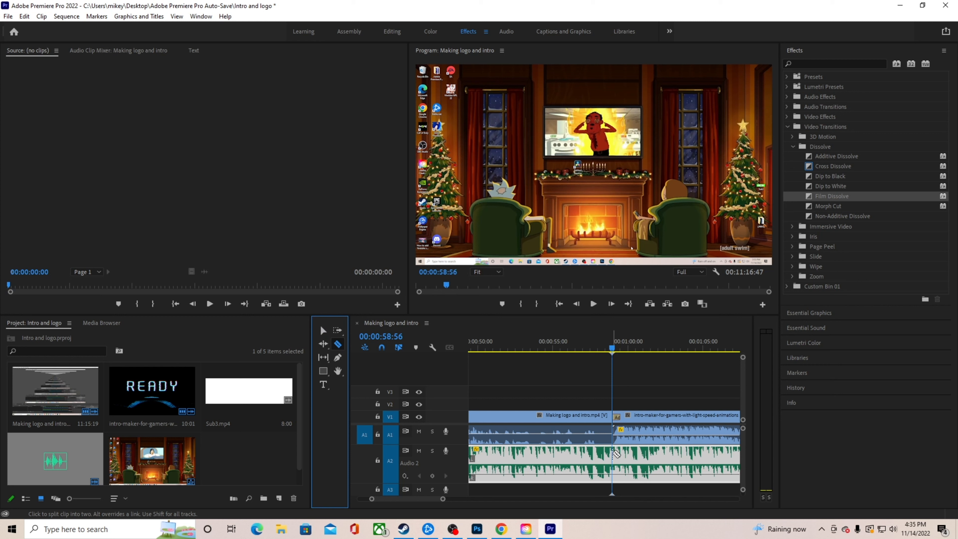
{"action": "key", "text": "v"}
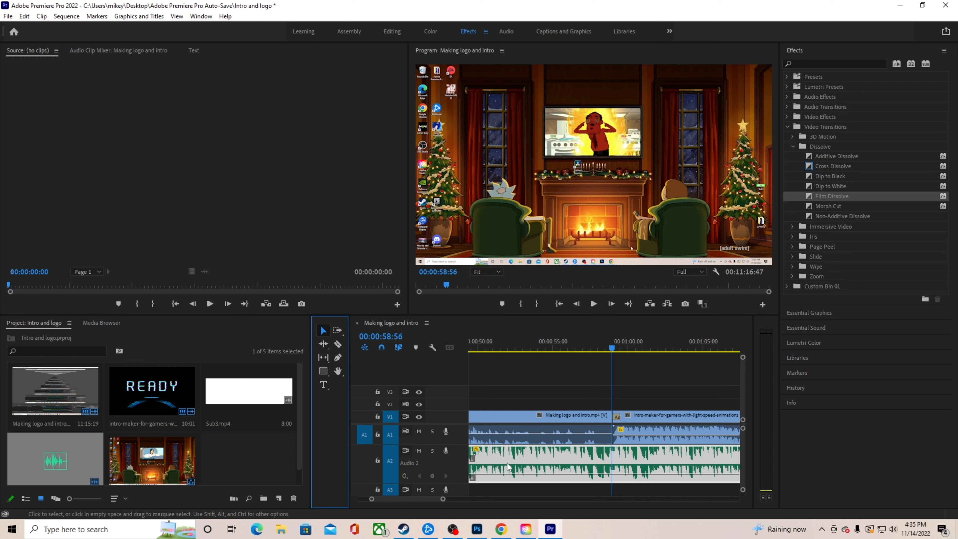
{"action": "left_click", "coordinate": [521, 458]}
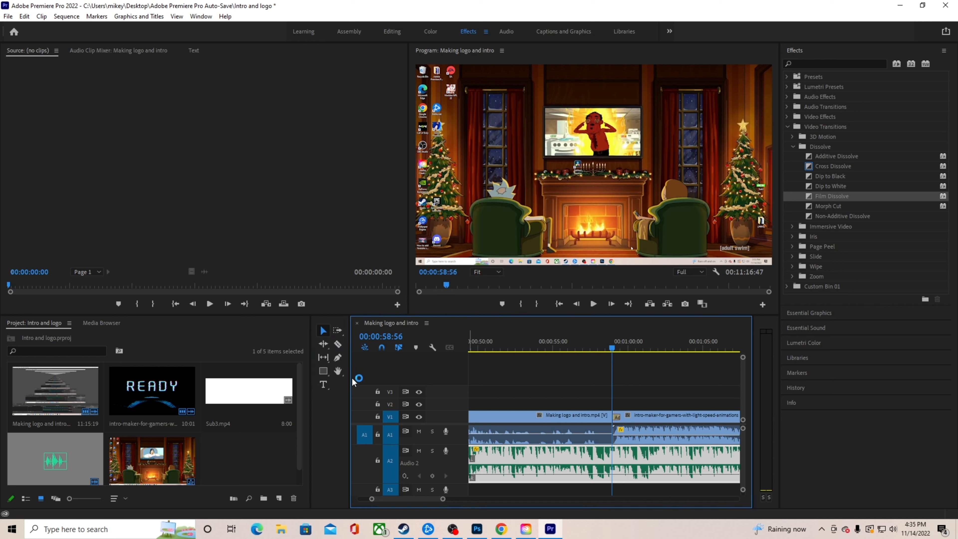
{"action": "left_click", "coordinate": [338, 345]}
{"action": "left_click", "coordinate": [613, 455]}
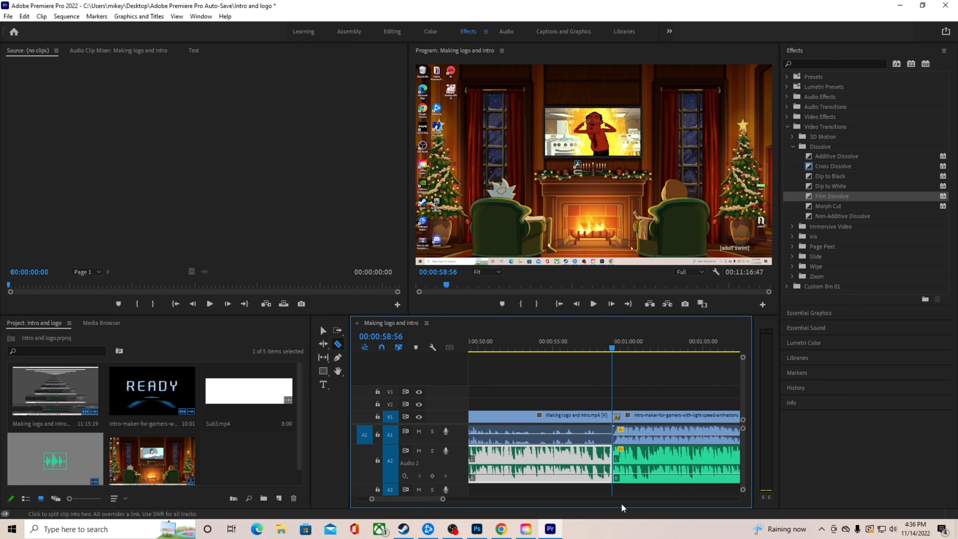
- Split the music again at 00:01:09:01, where the intro ends, and delete the piece beneath the intro
{"action": "left_click_drag", "start_coordinate": [428, 505], "coordinate": [432, 505]}
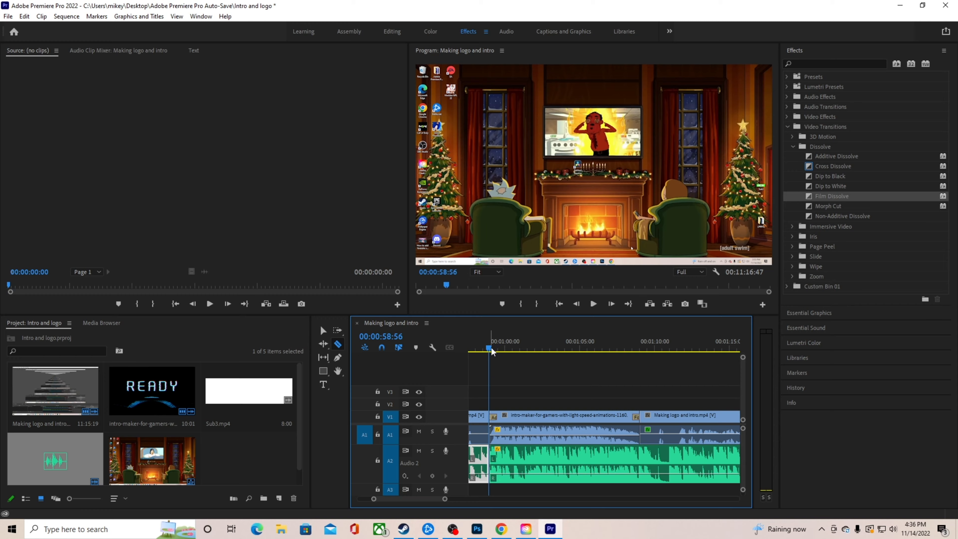
{"action": "left_click_drag", "start_coordinate": [489, 349], "coordinate": [641, 381]}
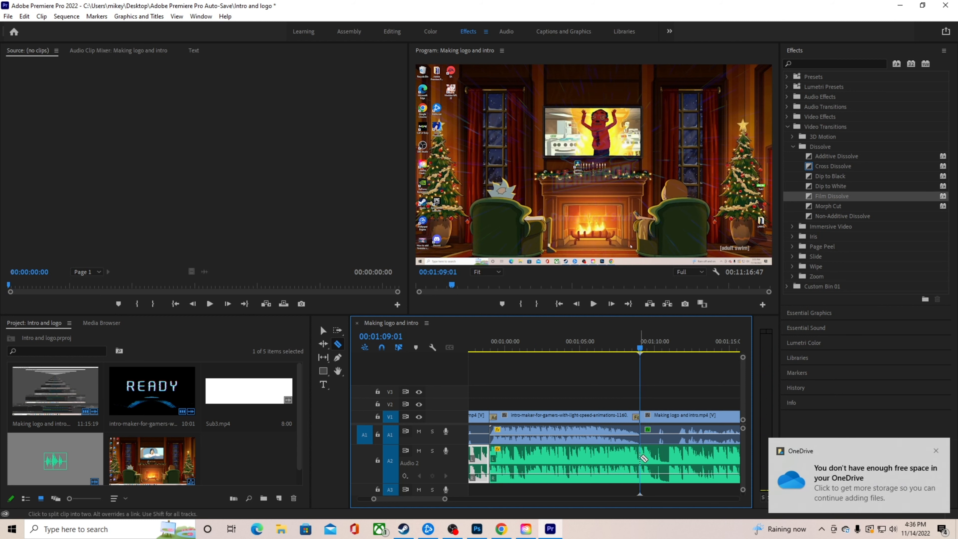
{"action": "left_click", "coordinate": [644, 458]}
{"action": "left_click", "coordinate": [323, 331]}
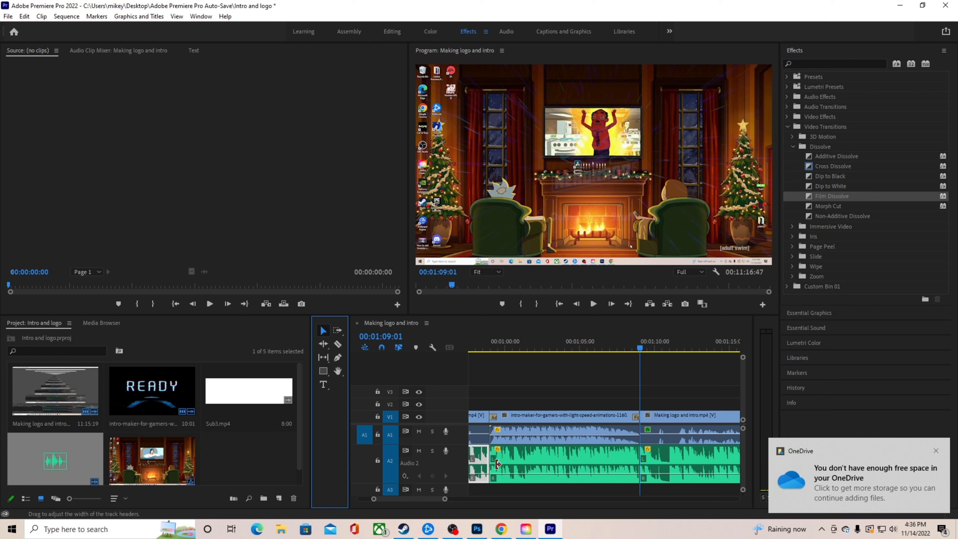
{"action": "left_click", "coordinate": [567, 460]}
{"action": "key", "text": "Delete"}
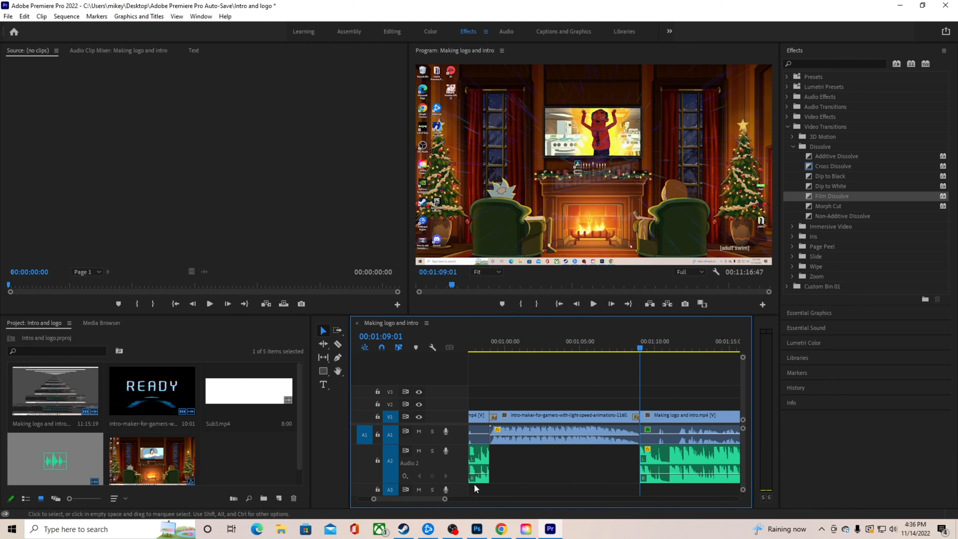
- Return the playhead to the start of the sequence and play it to review the music balance
{"action": "mouse_move", "coordinate": [423, 499]}
{"action": "left_mouse_down"}
{"action": "mouse_move", "coordinate": [411, 501]}
{"action": "mouse_move", "coordinate": [423, 502]}
{"action": "left_mouse_up"}
{"action": "left_click_drag", "start_coordinate": [609, 350], "coordinate": [392, 365]}
{"action": "left_click_drag", "start_coordinate": [435, 499], "coordinate": [519, 509]}
{"action": "left_click_drag", "start_coordinate": [497, 351], "coordinate": [470, 352]}
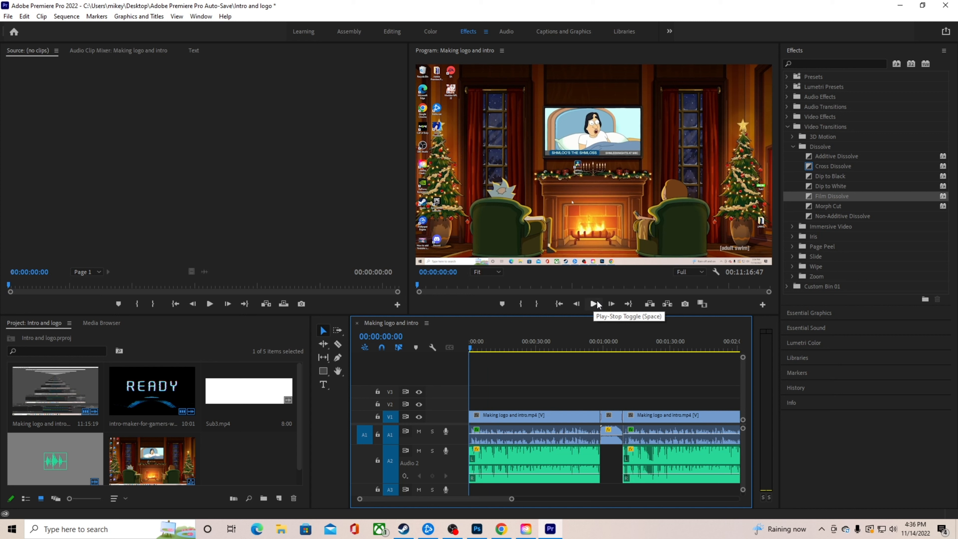
{"action": "left_click", "coordinate": [597, 304]}
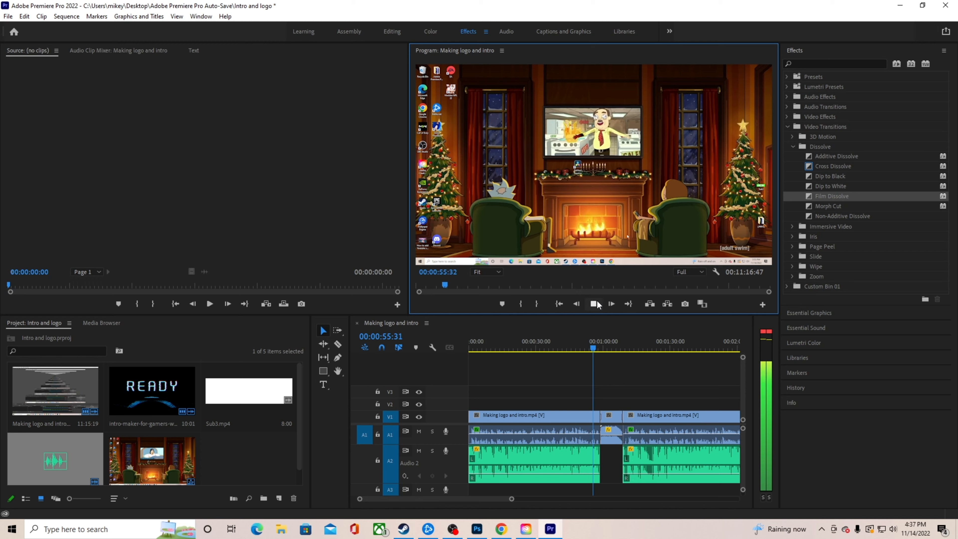
- Raise the computer's volume to 100, lower it to about 34 while listening, and stop playback at 00:01:26:51
{"action": "key", "text": "XF86AudioLowerVolume"}
{"action": "key", "text": "XF86AudioRaiseVolume"}
{"action": "key", "text": "XF86AudioRaiseVolume"}
{"action": "key", "text": "XF86AudioRaiseVolume"}
{"action": "key", "text": "XF86AudioRaiseVolume"}
{"action": "key", "text": "XF86AudioRaiseVolume"}
{"action": "key", "text": "XF86AudioRaiseVolume"}
{"action": "key", "text": "XF86AudioRaiseVolume"}
{"action": "key", "text": "XF86AudioRaiseVolume"}
{"action": "key", "text": "XF86AudioRaiseVolume"}
{"action": "key", "text": "XF86AudioRaiseVolume"}
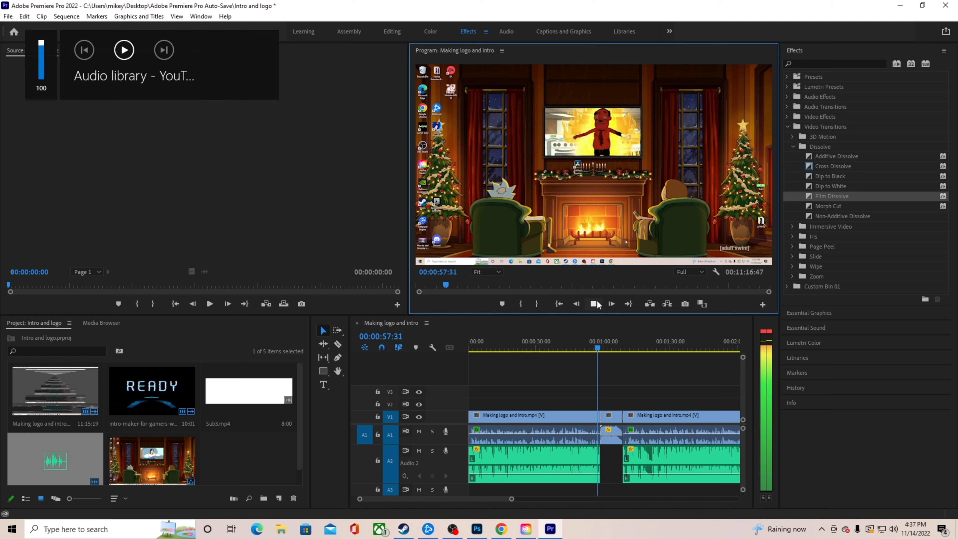
{"action": "key", "text": "XF86AudioLowerVolume"}
{"action": "key", "text": "XF86AudioLowerVolume"}
{"action": "key", "text": "XF86AudioLowerVolume"}
{"action": "key", "text": "XF86AudioLowerVolume"}
{"action": "key", "text": "XF86AudioLowerVolume"}
{"action": "key", "text": "XF86AudioLowerVolume"}
{"action": "key", "text": "XF86AudioLowerVolume"}
{"action": "key", "text": "XF86AudioLowerVolume"}
{"action": "key", "text": "XF86AudioLowerVolume"}
{"action": "key", "text": "XF86AudioLowerVolume"}
{"action": "key", "text": "XF86AudioLowerVolume"}
{"action": "key", "text": "XF86AudioLowerVolume"}
{"action": "key", "text": "XF86AudioLowerVolume"}
{"action": "key", "text": "XF86AudioLowerVolume"}
{"action": "key", "text": "XF86AudioLowerVolume"}
{"action": "key", "text": "XF86AudioLowerVolume"}
{"action": "key", "text": "XF86AudioLowerVolume"}
{"action": "key", "text": "XF86AudioLowerVolume"}
{"action": "key", "text": "XF86AudioLowerVolume"}
{"action": "key", "text": "XF86AudioLowerVolume"}
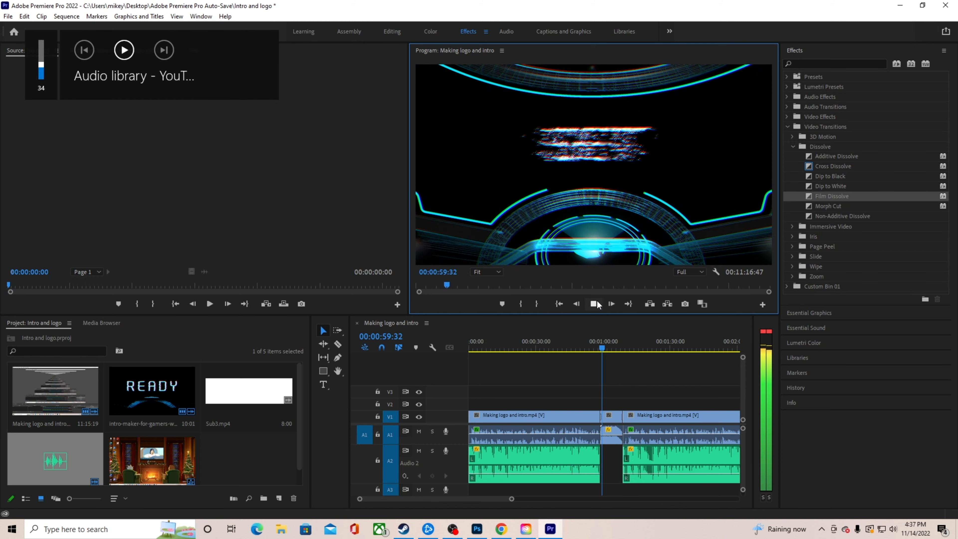
{"action": "key", "text": "XF86AudioRaiseVolume"}
{"action": "key", "text": "XF86AudioLowerVolume"}
{"action": "key", "text": "XF86AudioLowerVolume"}
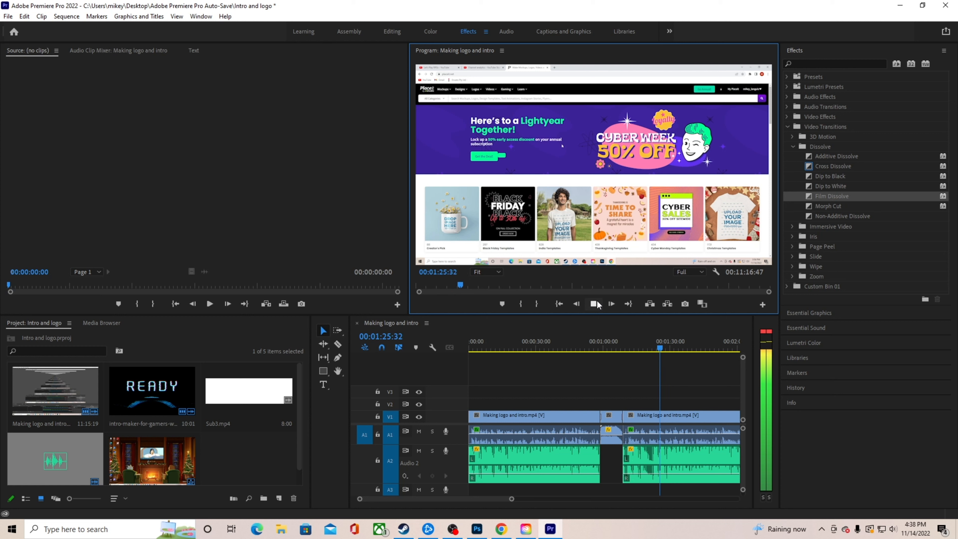
{"action": "left_click", "coordinate": [595, 304]}
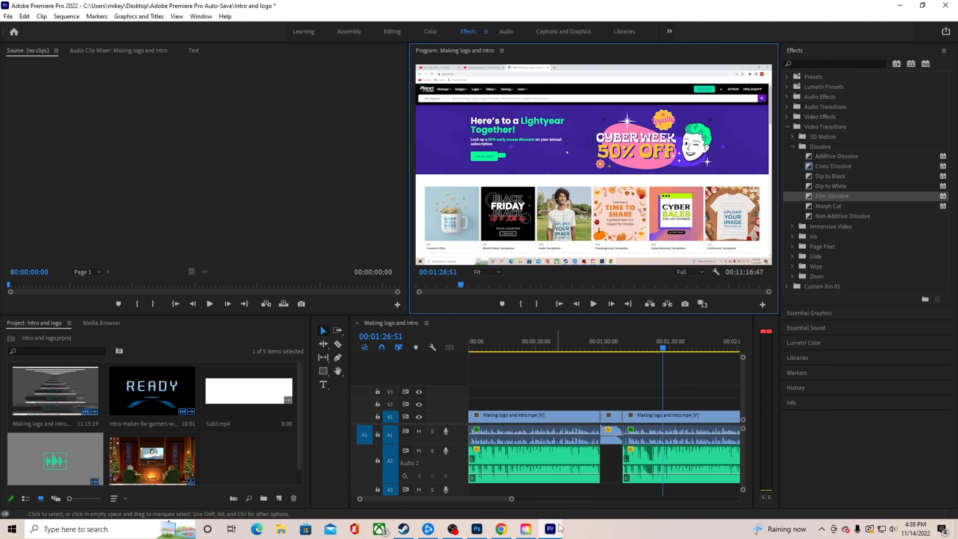
- Play the sequence from 00:02:20:57 to hear how the music on track A2 fades near its end
{"action": "scroll", "coordinate": [480, 498], "scroll_direction": "down", "scroll_amount": 3}
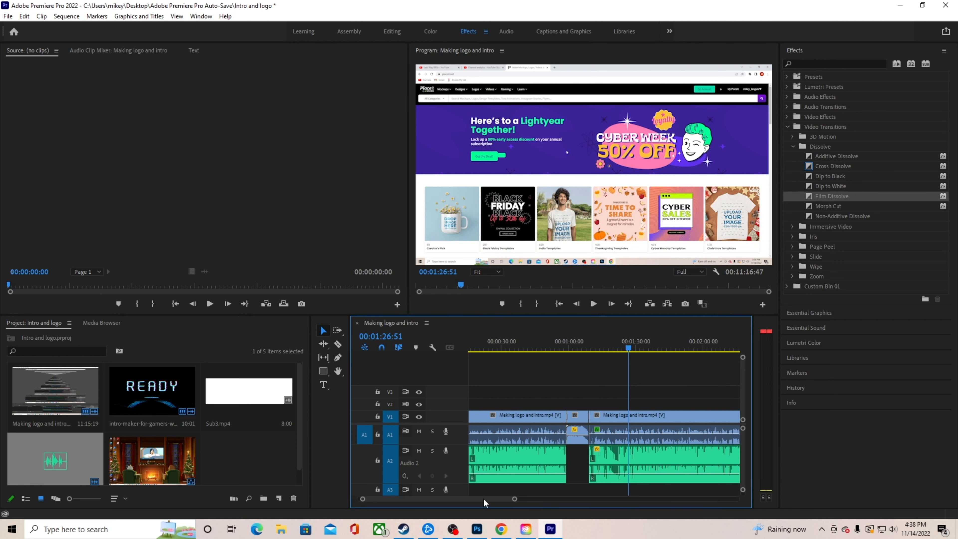
{"action": "left_click_drag", "start_coordinate": [514, 499], "coordinate": [553, 505]}
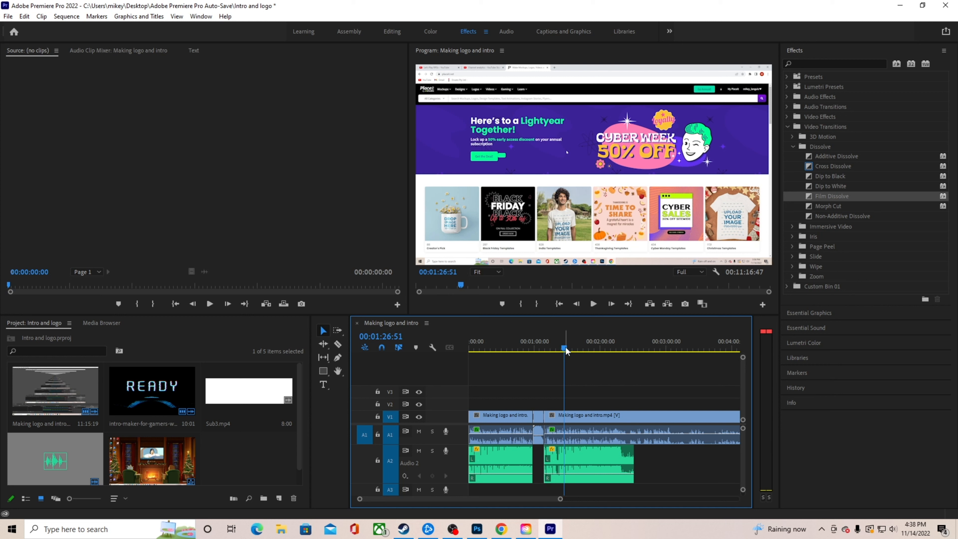
{"action": "left_click_drag", "start_coordinate": [565, 348], "coordinate": [625, 350]}
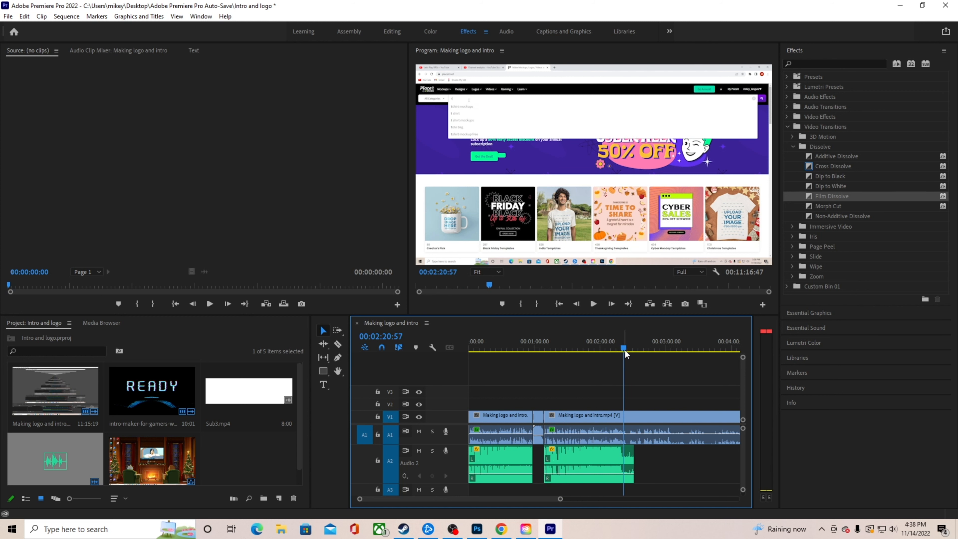
{"action": "left_click", "coordinate": [594, 304]}
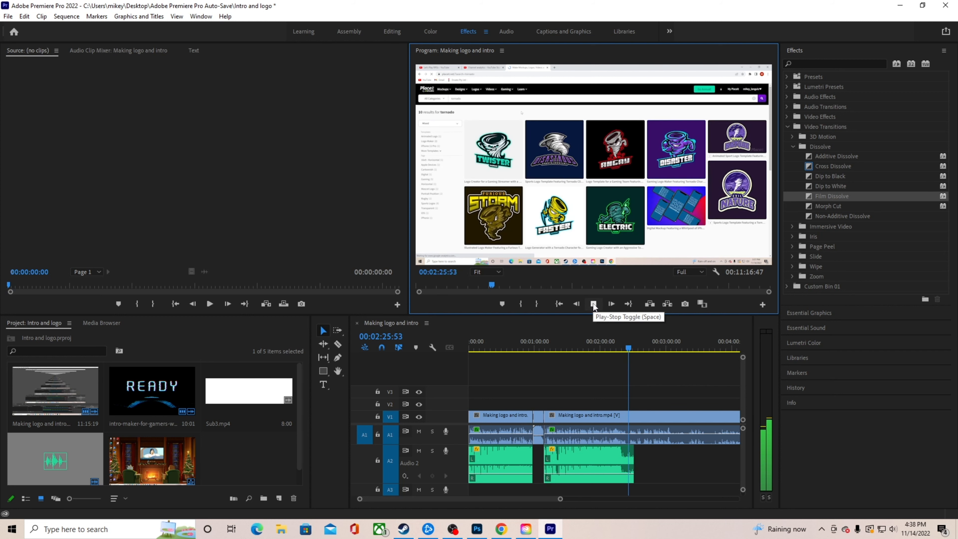
{"action": "left_click", "coordinate": [594, 304]}
- Split the A2 music clip at 00:02:16:24, before its quiet ending, and delete the leftover tail
{"action": "left_click", "coordinate": [628, 348]}
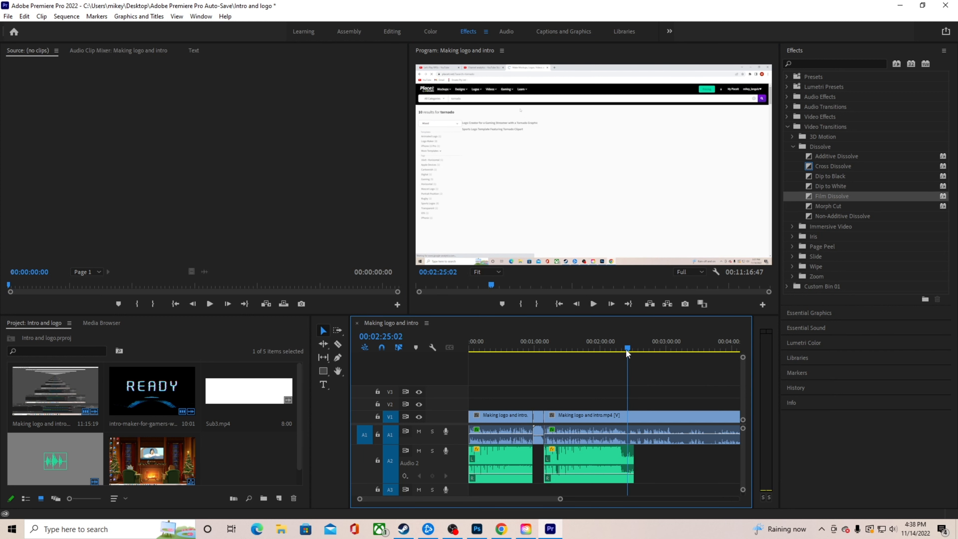
{"action": "left_click_drag", "start_coordinate": [626, 352], "coordinate": [619, 352]}
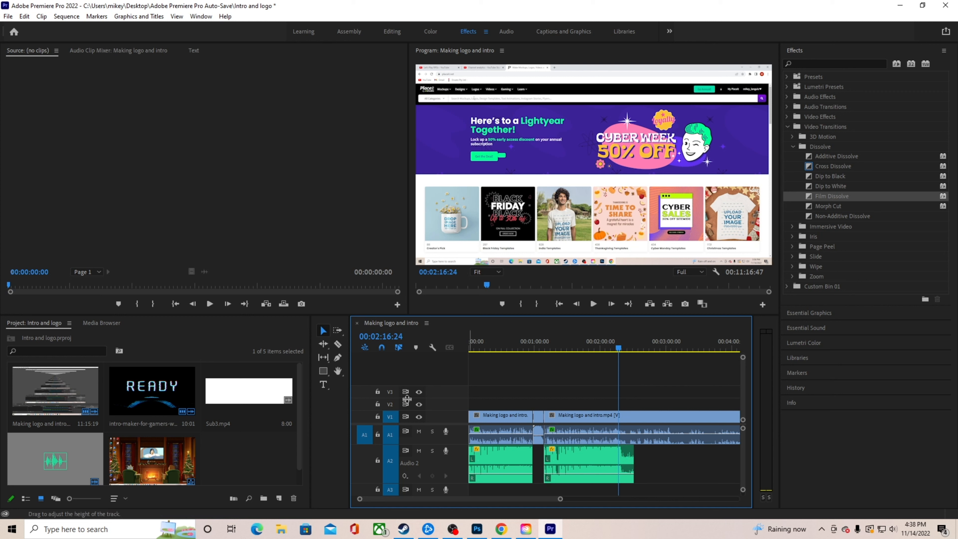
{"action": "left_click", "coordinate": [337, 345]}
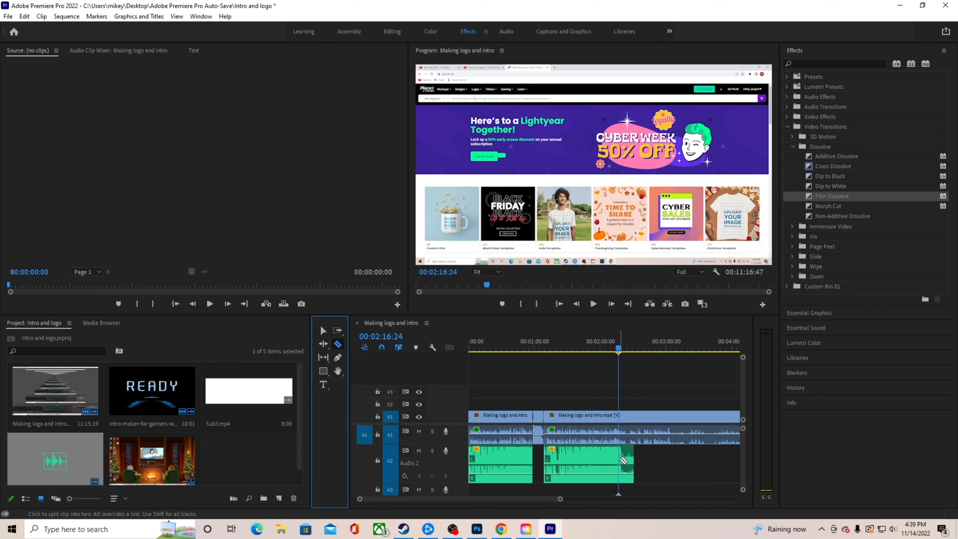
{"action": "left_click", "coordinate": [619, 465]}
{"action": "left_click", "coordinate": [323, 331]}
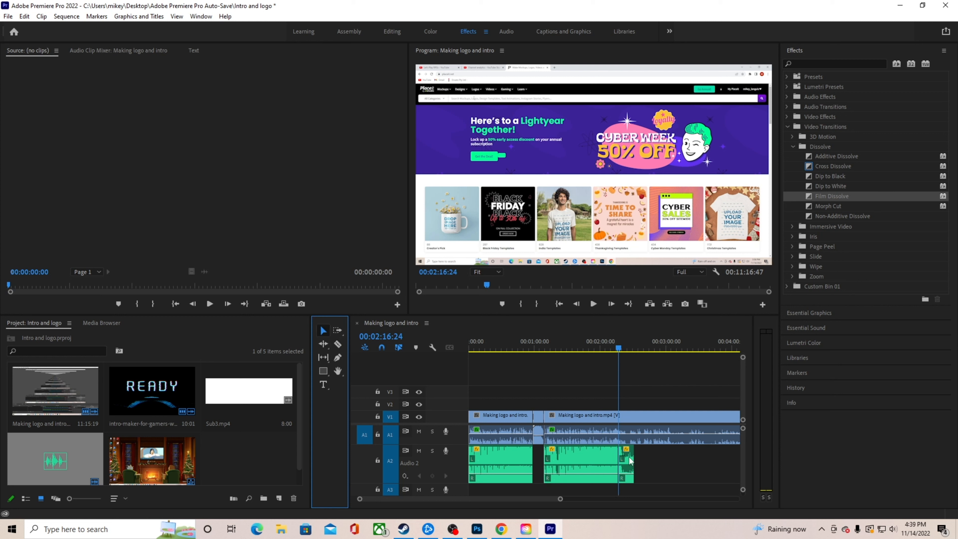
{"action": "left_click", "coordinate": [626, 465]}
{"action": "key", "text": "Delete"}
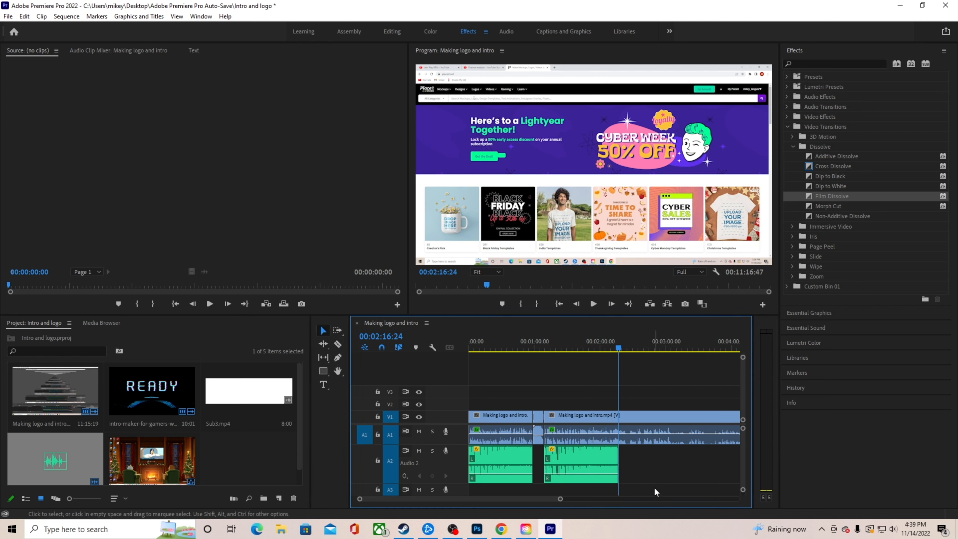
- Place another copy of the music from the project on track A2, starting at 00:02:16:24, and select it
{"action": "left_click_drag", "start_coordinate": [75, 449], "coordinate": [619, 473]}
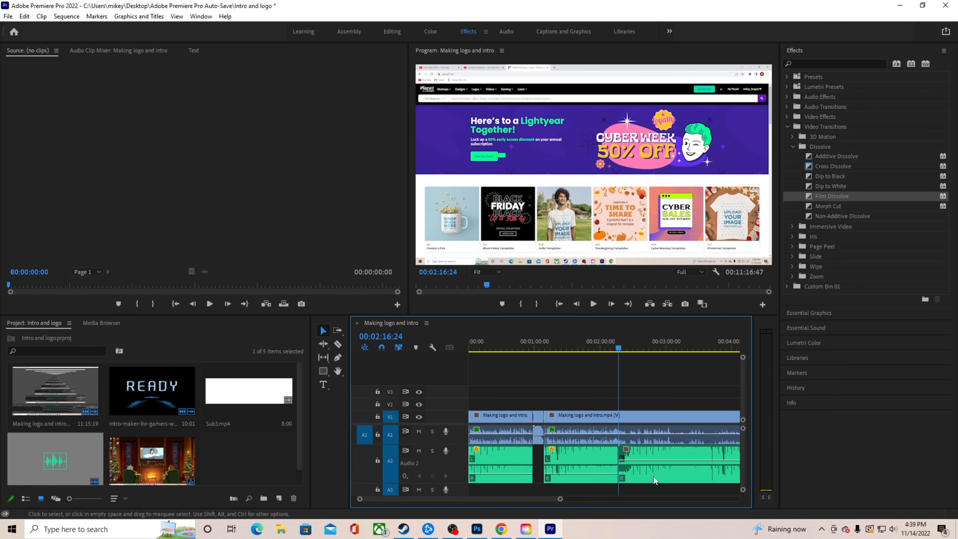
{"action": "left_click", "coordinate": [338, 345]}
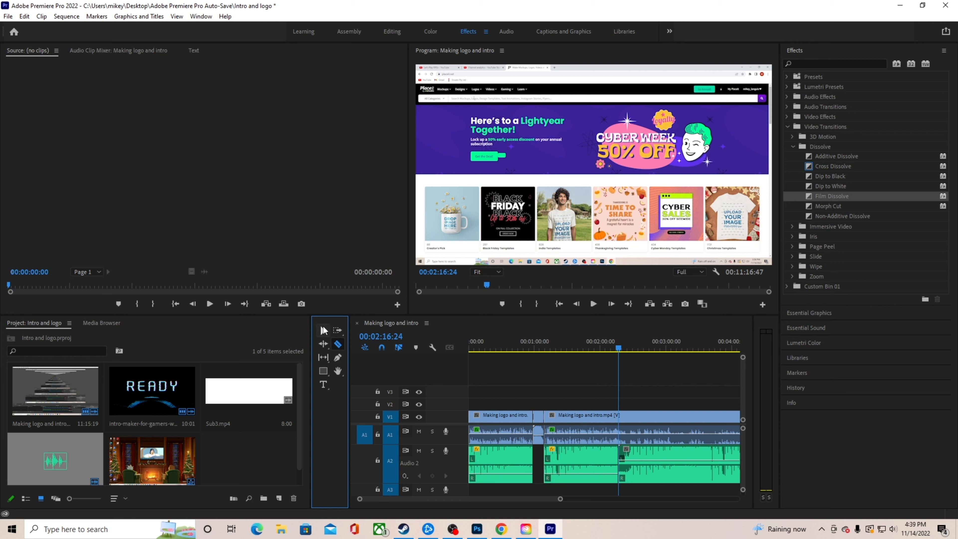
{"action": "key", "text": "v"}
{"action": "left_click", "coordinate": [662, 456]}
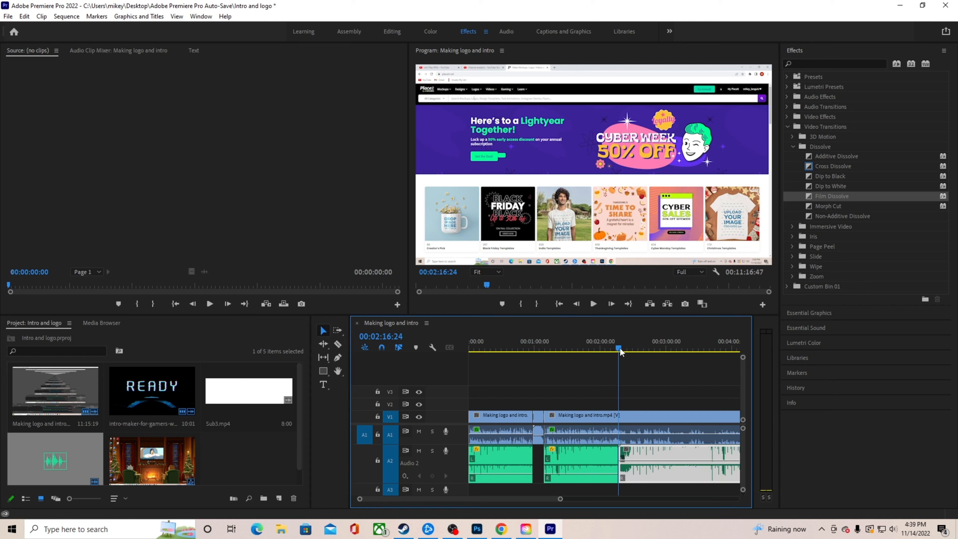
- Cut the second music copy's quiet opening off at 00:02:29:35 and butt the remaining music against the clip ending at 00:02:16:24
{"action": "left_click", "coordinate": [633, 351]}
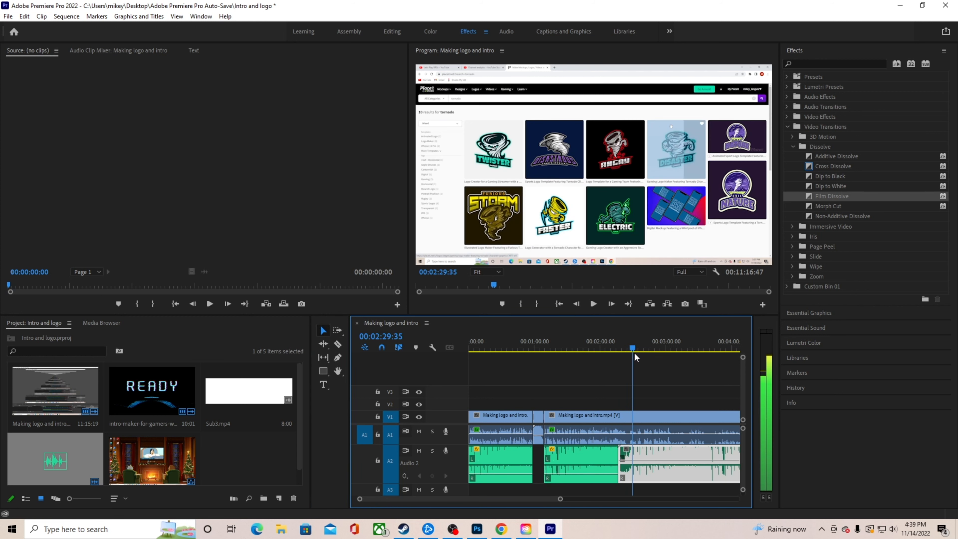
{"action": "left_click", "coordinate": [337, 344]}
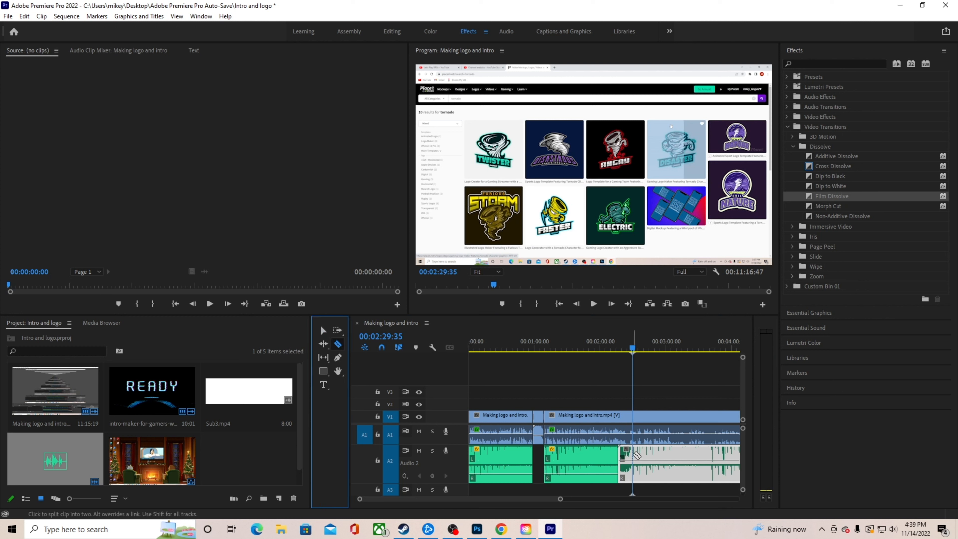
{"action": "left_click", "coordinate": [633, 456]}
{"action": "left_click", "coordinate": [324, 331]}
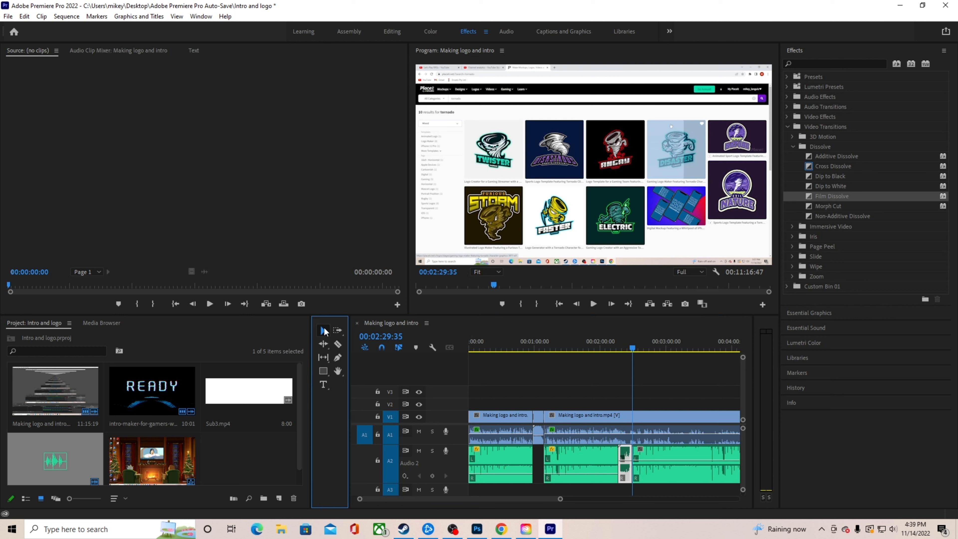
{"action": "left_click", "coordinate": [629, 469]}
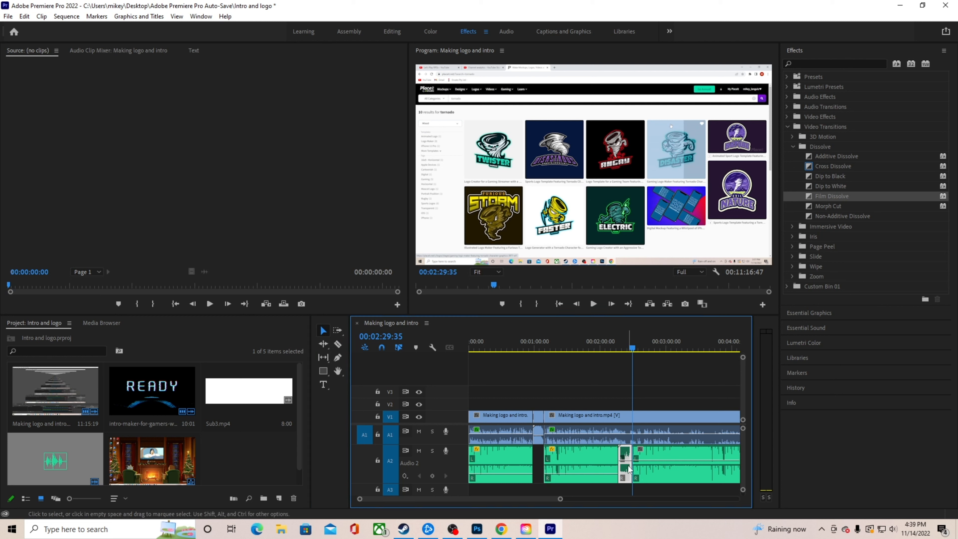
{"action": "left_click_drag", "start_coordinate": [628, 465], "coordinate": [670, 453]}
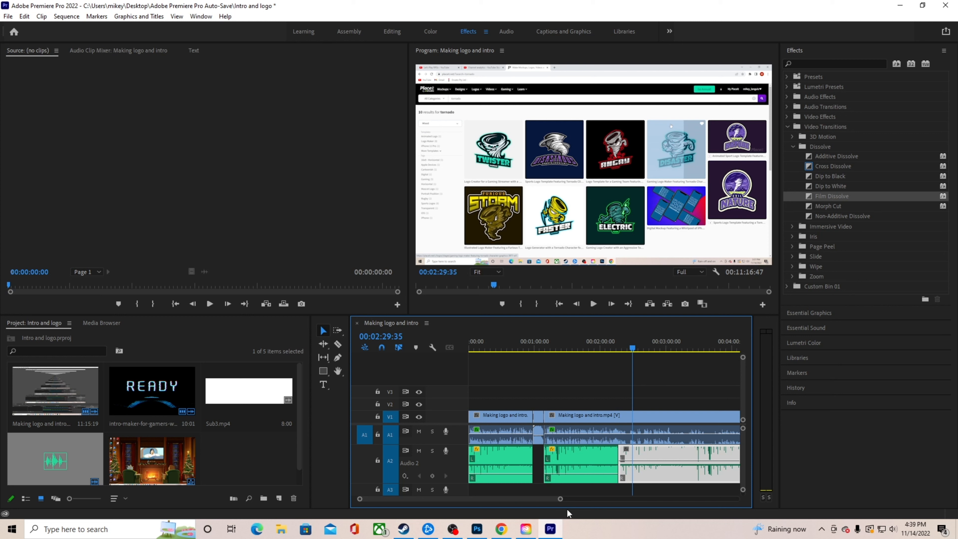
- Split the second music copy at 00:04:36:07, before its quiet ending, and delete the leftover tail
{"action": "left_click_drag", "start_coordinate": [560, 502], "coordinate": [659, 504]}
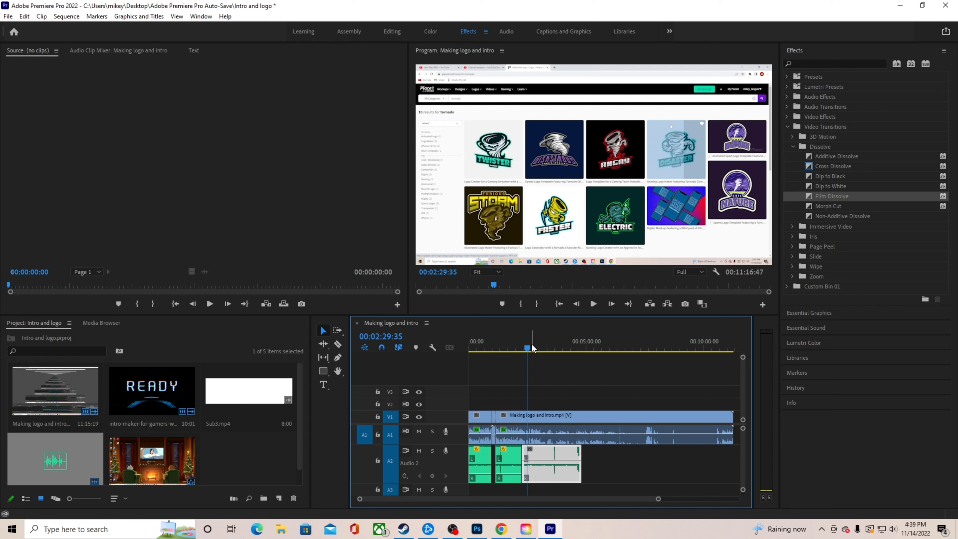
{"action": "left_click", "coordinate": [542, 349]}
{"action": "left_click", "coordinate": [578, 349]}
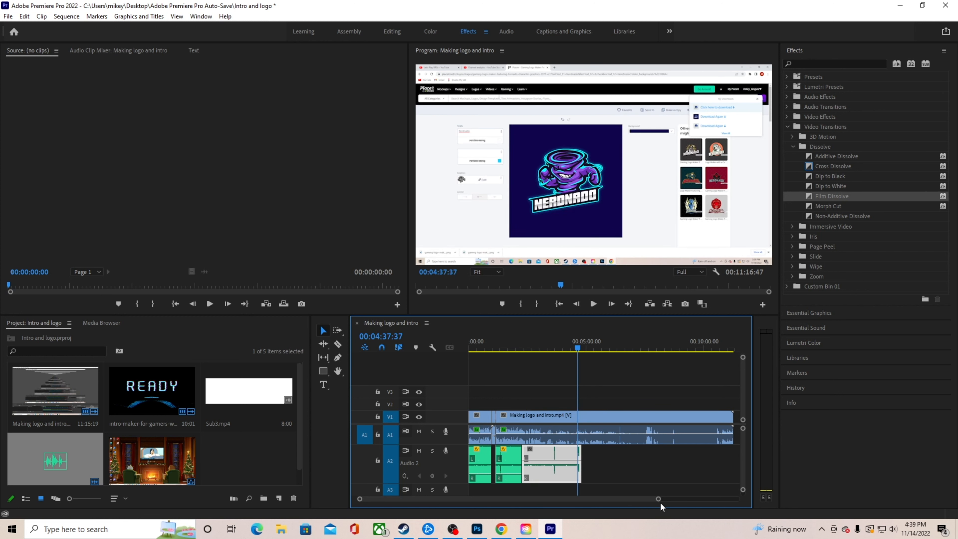
{"action": "left_click_drag", "start_coordinate": [659, 501], "coordinate": [571, 516]}
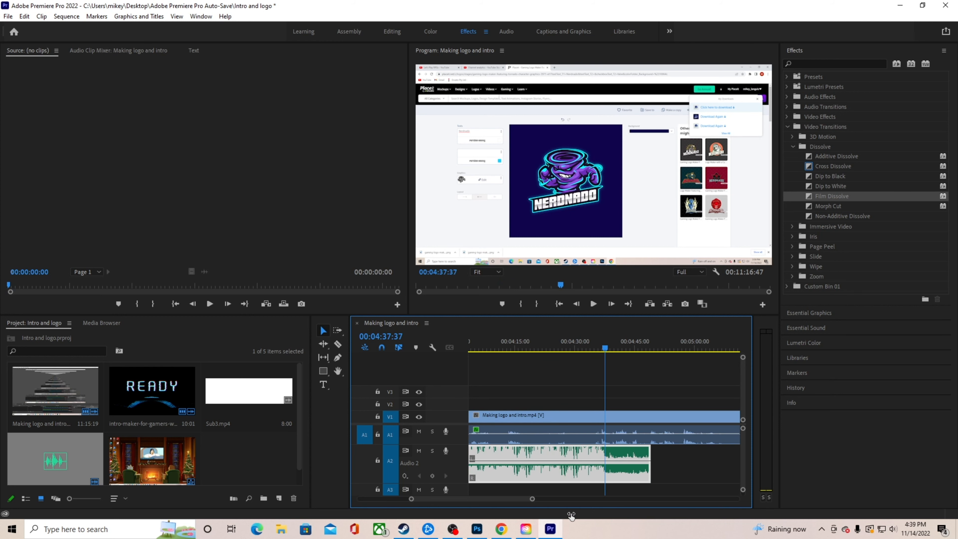
{"action": "left_click_drag", "start_coordinate": [605, 348], "coordinate": [599, 350]}
{"action": "left_click", "coordinate": [339, 345]}
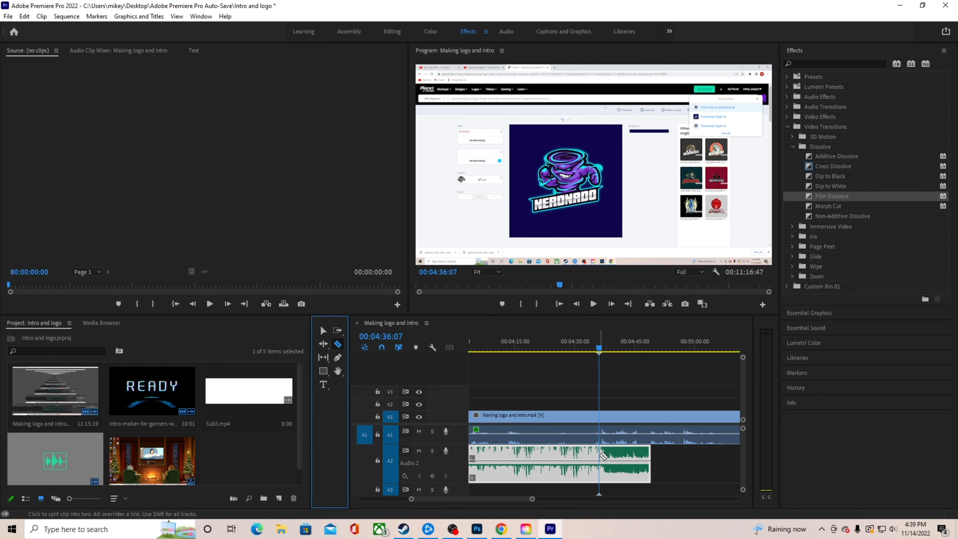
{"action": "left_click", "coordinate": [604, 456]}
{"action": "left_click", "coordinate": [324, 331]}
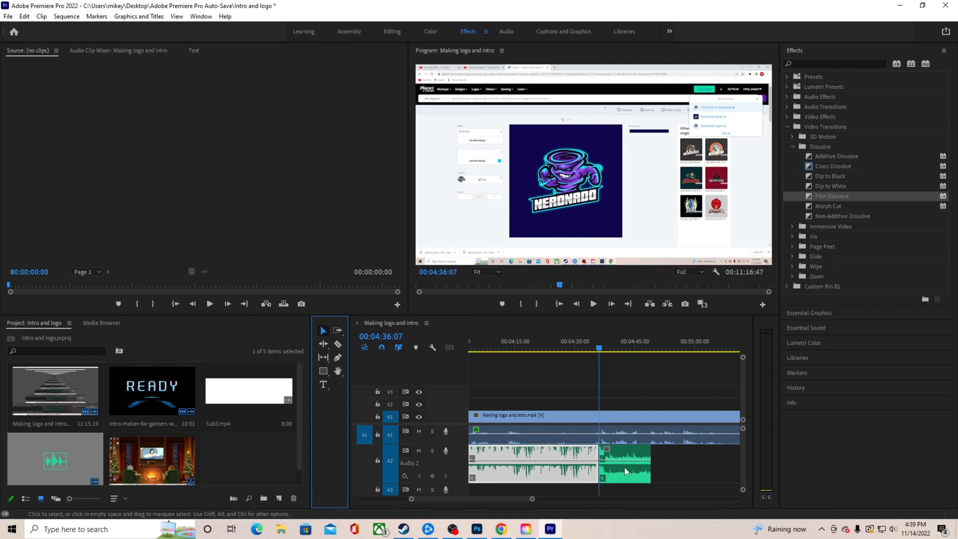
{"action": "left_click", "coordinate": [627, 458]}
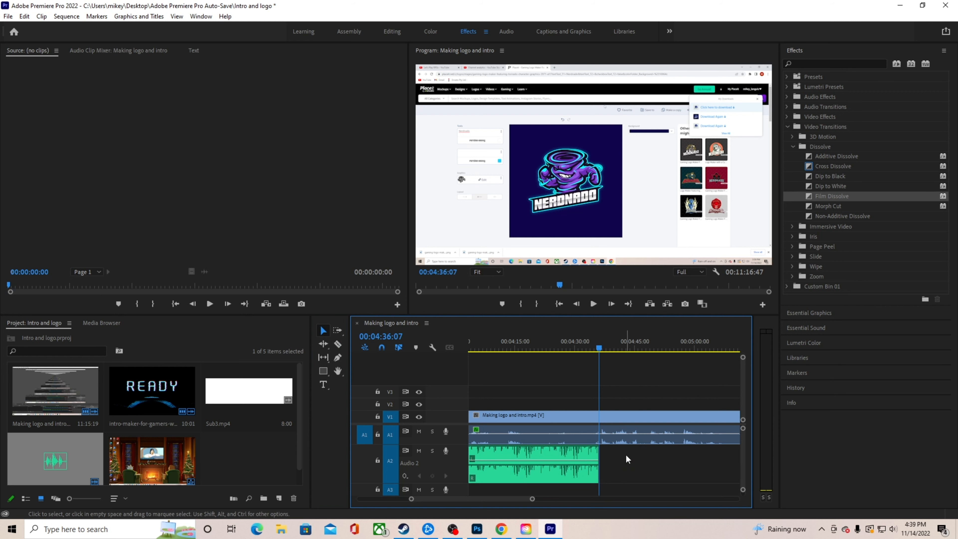
- Add a third copy of the music on track A2 at 00:04:36:07 and split it at 00:04:48:15, after its quiet opening
{"action": "left_click_drag", "start_coordinate": [81, 439], "coordinate": [621, 477]}
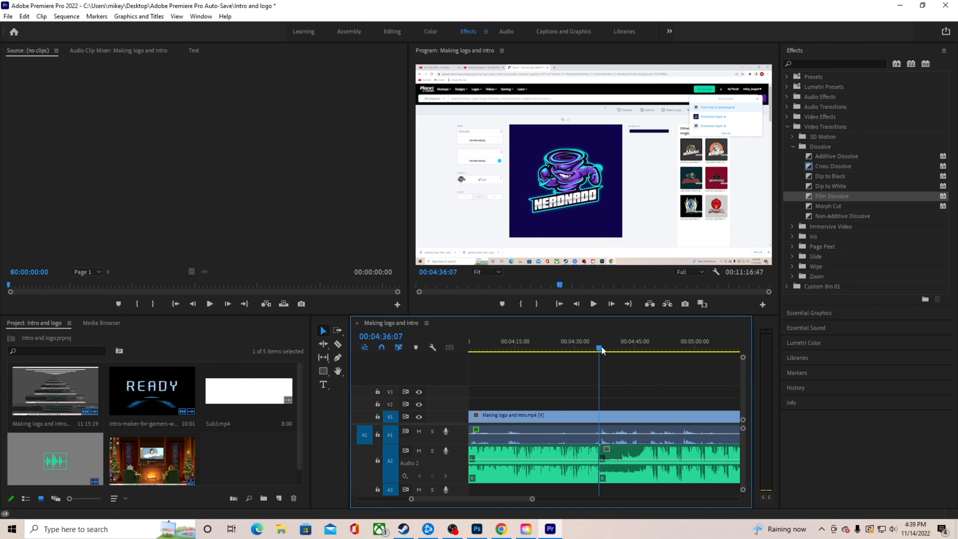
{"action": "left_click_drag", "start_coordinate": [601, 348], "coordinate": [647, 349]}
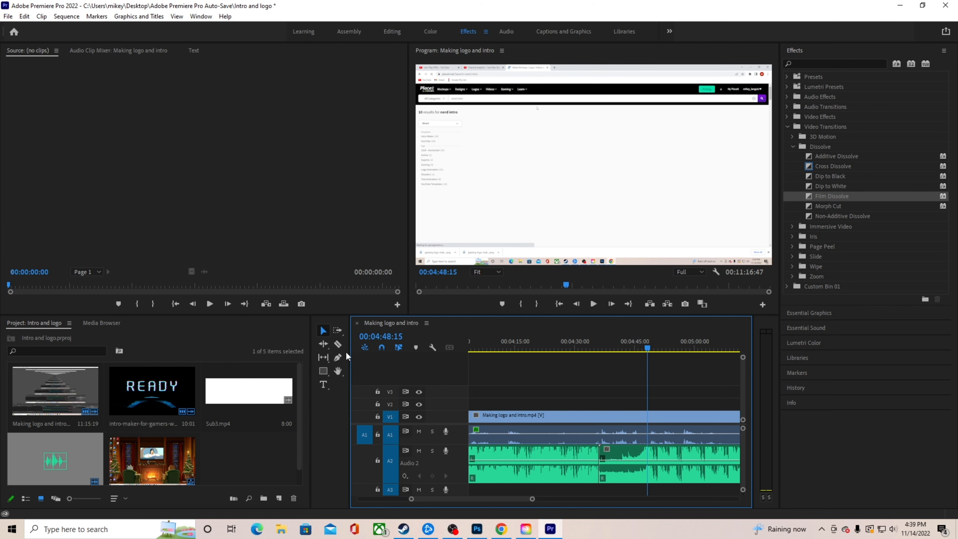
{"action": "left_click", "coordinate": [339, 345]}
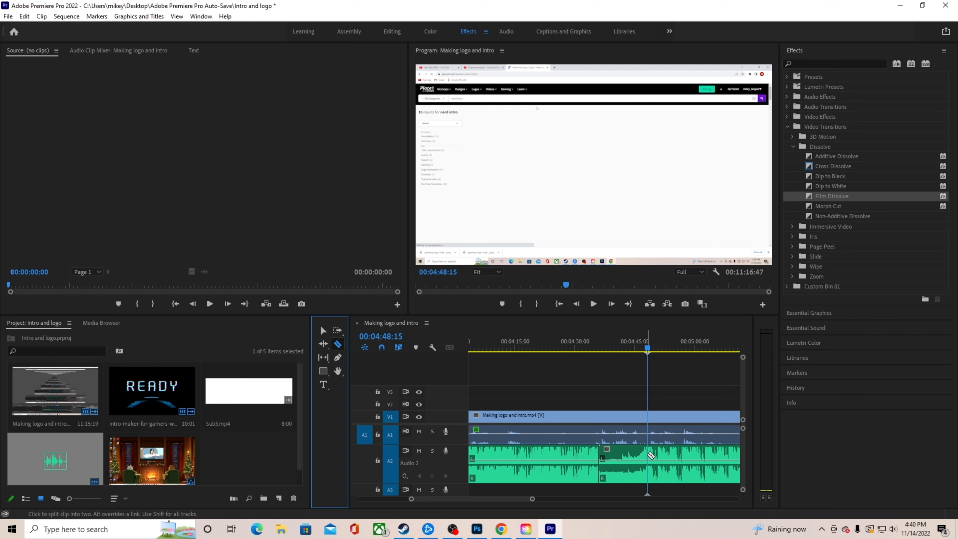
{"action": "left_click", "coordinate": [649, 455]}
- Delete the third copy's opening piece and close the gap so the music continues from 00:04:36:07, with the playhead at the join
{"action": "left_click", "coordinate": [324, 331]}
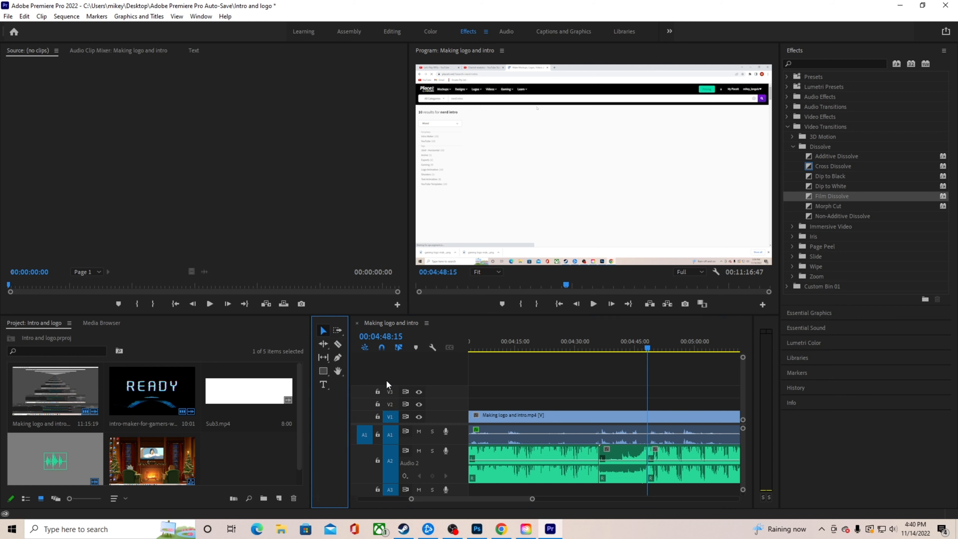
{"action": "left_click", "coordinate": [632, 455]}
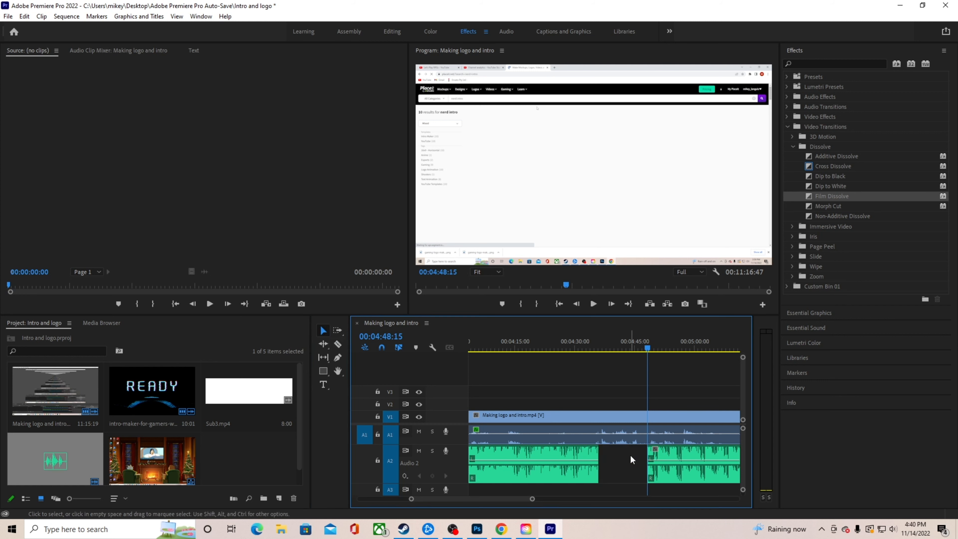
{"action": "left_click_drag", "start_coordinate": [683, 455], "coordinate": [634, 459]}
{"action": "left_click_drag", "start_coordinate": [649, 349], "coordinate": [601, 356]}
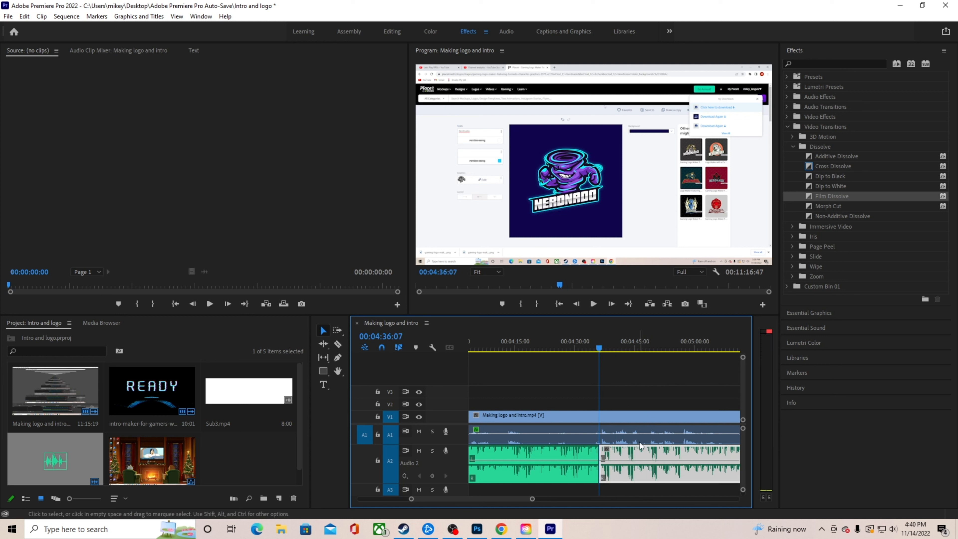
- Expand the height of track A1 and play the sequence from 00:02:21:56 to 00:02:24:15 to check the second music copy's loudness
{"action": "left_click_drag", "start_coordinate": [517, 498], "coordinate": [542, 500]}
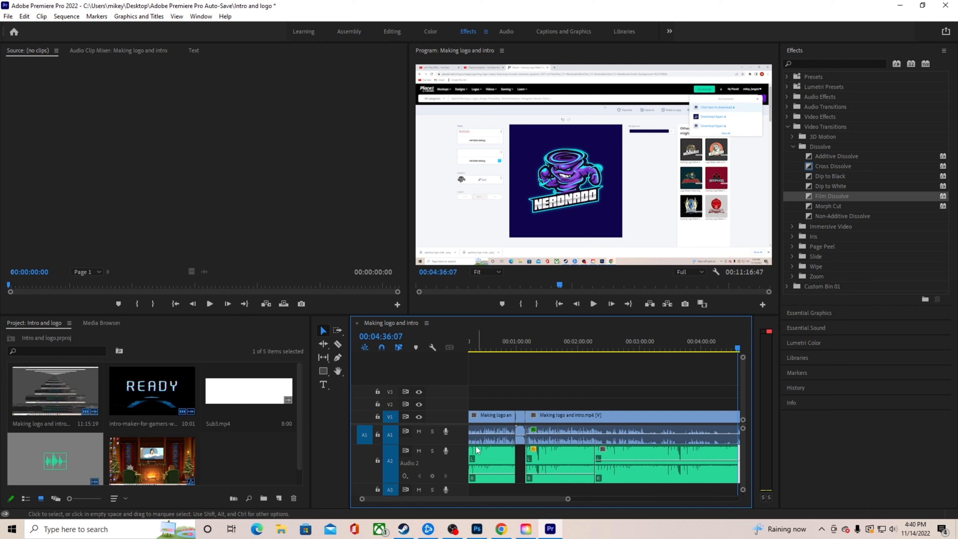
{"action": "left_click_drag", "start_coordinate": [432, 444], "coordinate": [443, 467]}
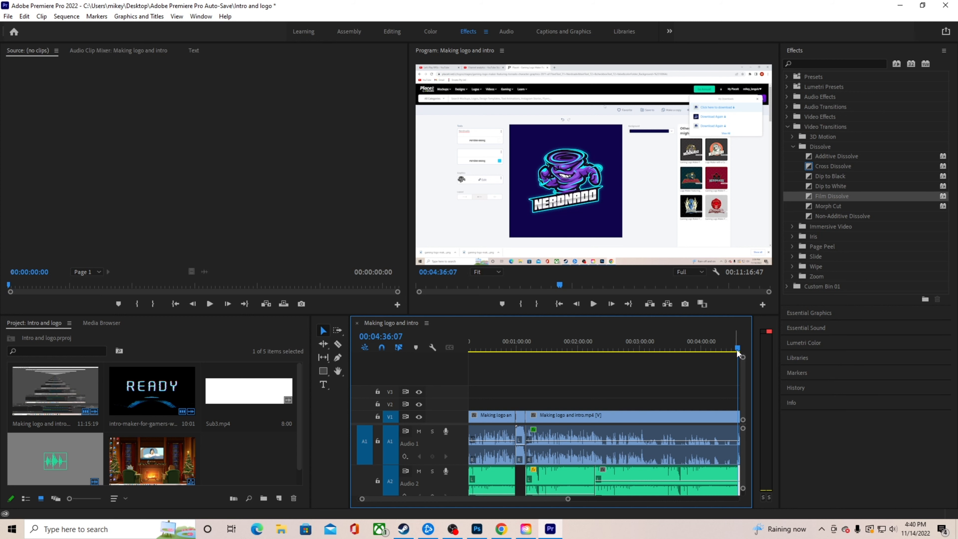
{"action": "left_click", "coordinate": [603, 349]}
{"action": "left_click_drag", "start_coordinate": [604, 369], "coordinate": [601, 372]}
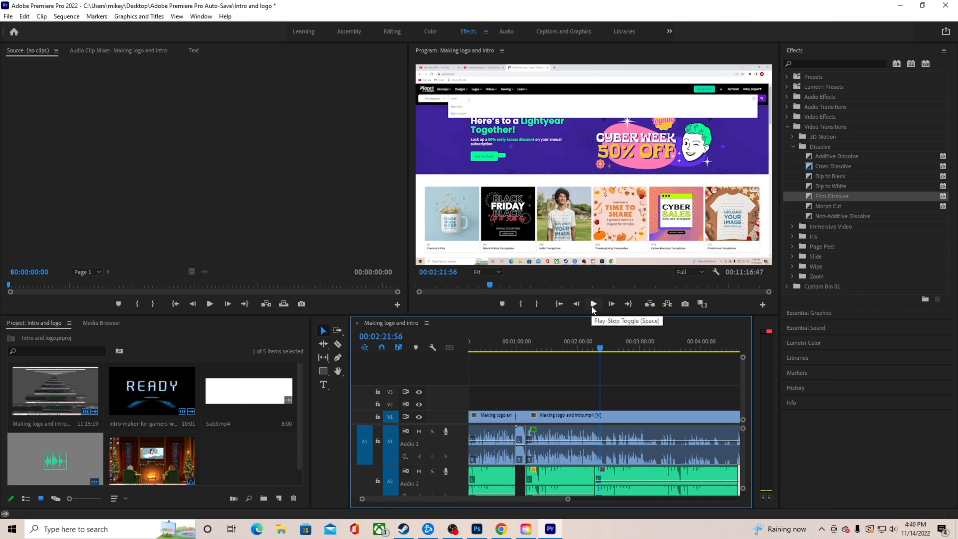
{"action": "left_click", "coordinate": [593, 306]}
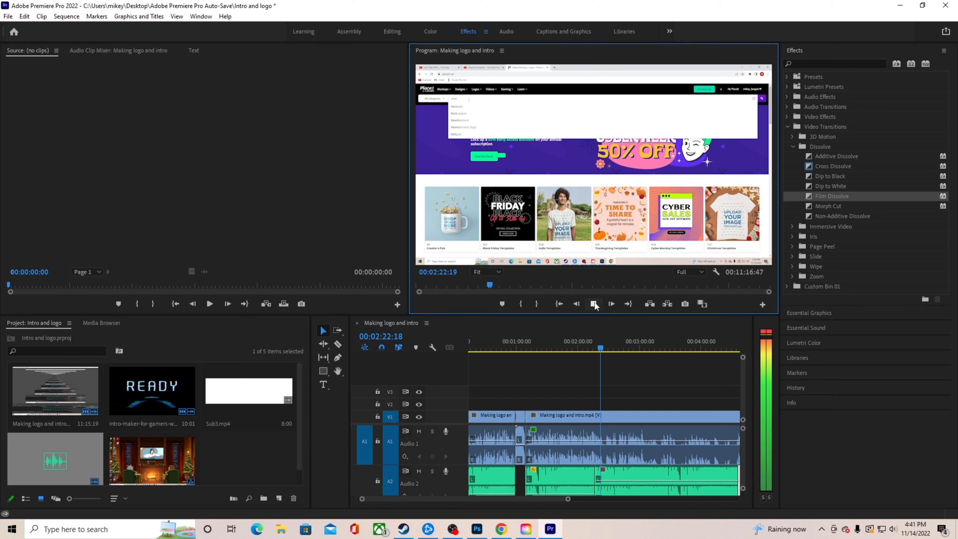
{"action": "left_click", "coordinate": [594, 305]}
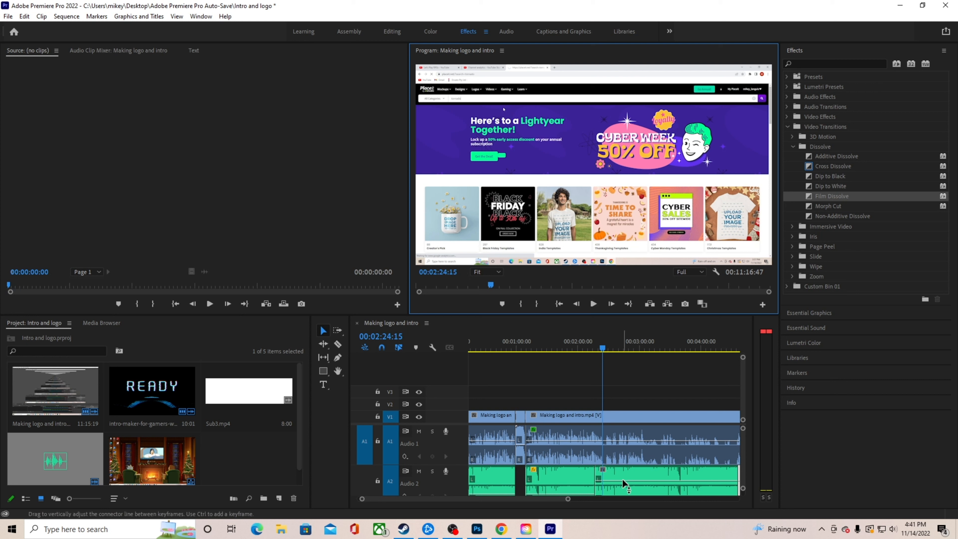
{"action": "scroll", "coordinate": [660, 468], "scroll_direction": "down", "scroll_amount": 1}
{"action": "scroll", "coordinate": [685, 460], "scroll_direction": "up", "scroll_amount": 1}
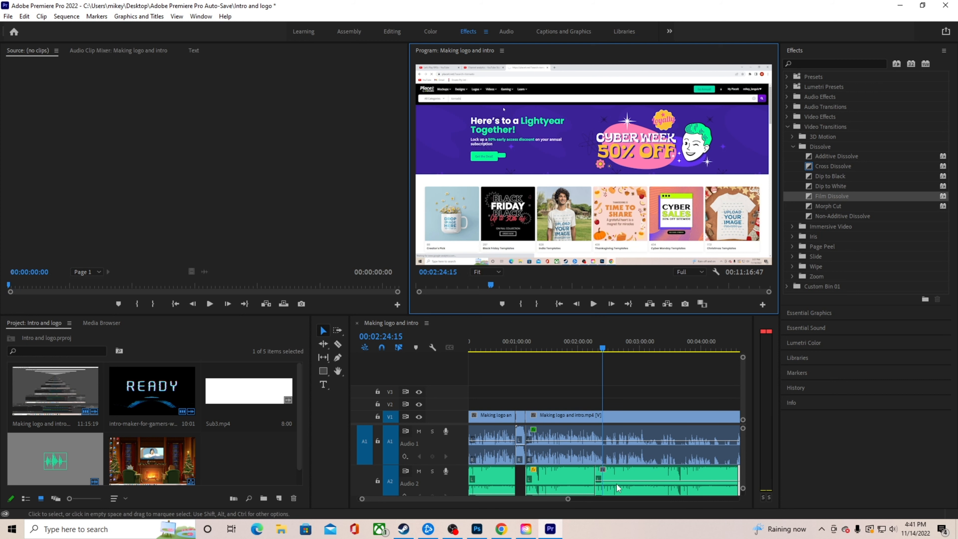
- Lower the second music copy on track A2 by about 26 dB, fine-tune the level, and play from 00:02:22:25 to check the balance
{"action": "left_click_drag", "start_coordinate": [621, 480], "coordinate": [622, 496]}
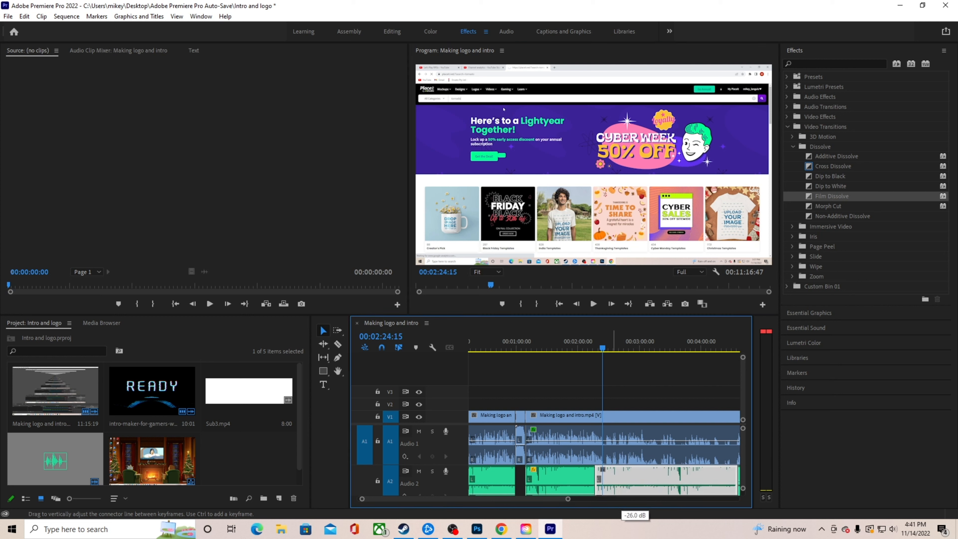
{"action": "left_click_drag", "start_coordinate": [635, 487], "coordinate": [635, 485]}
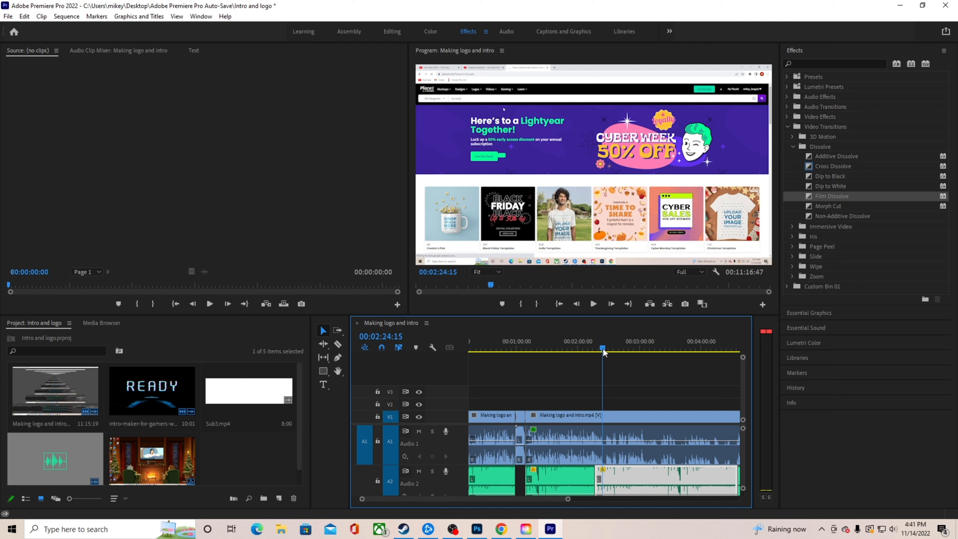
{"action": "left_click_drag", "start_coordinate": [603, 349], "coordinate": [601, 349]}
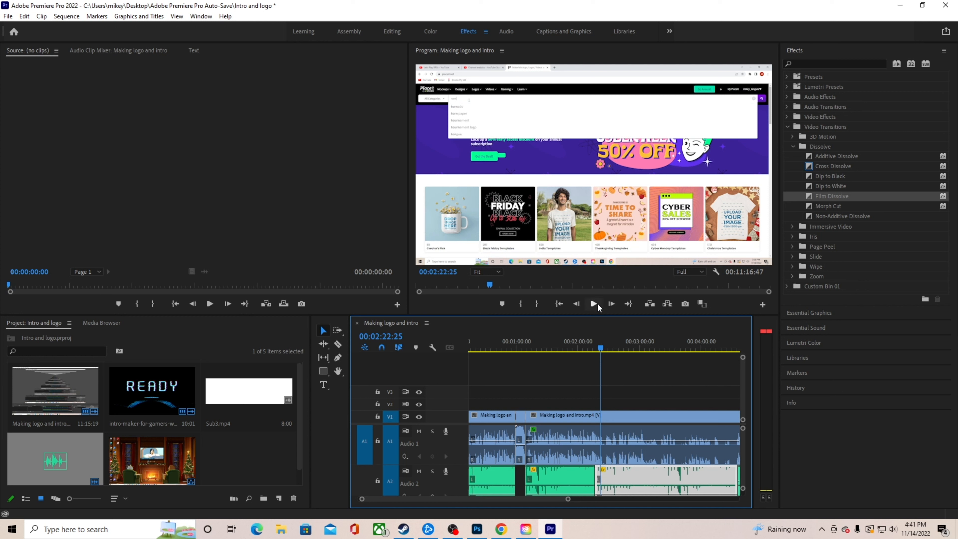
{"action": "left_click", "coordinate": [594, 304]}
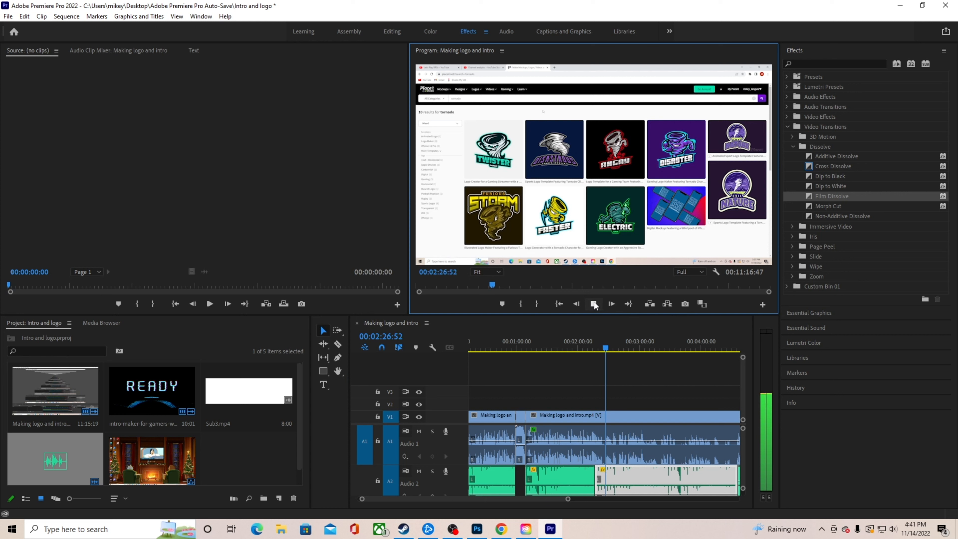
{"action": "left_click", "coordinate": [594, 304]}
- Play a further stretch of the second music copy up to 00:03:40:22 to check the music under the speech
{"action": "left_click_drag", "start_coordinate": [608, 353], "coordinate": [655, 355]}
{"action": "left_click", "coordinate": [595, 305]}
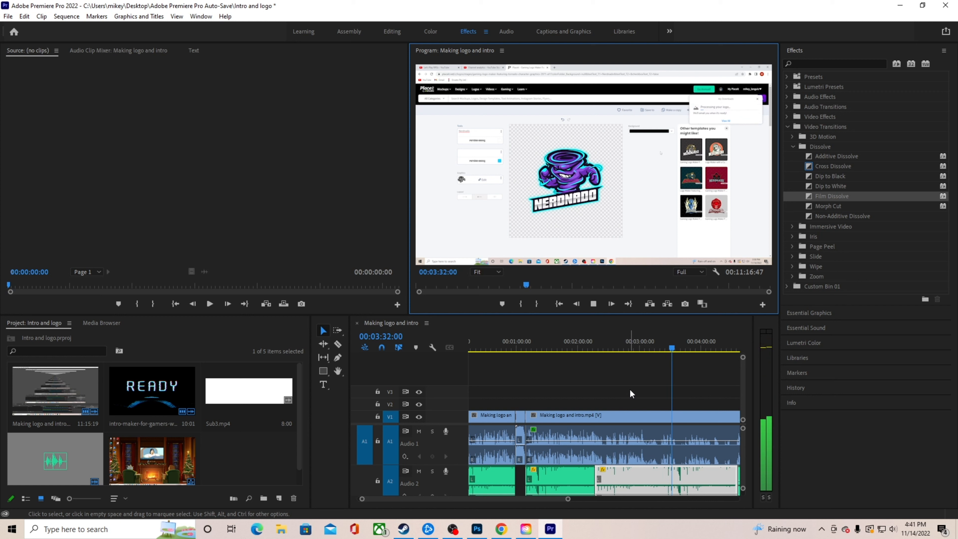
{"action": "left_click", "coordinate": [594, 304]}
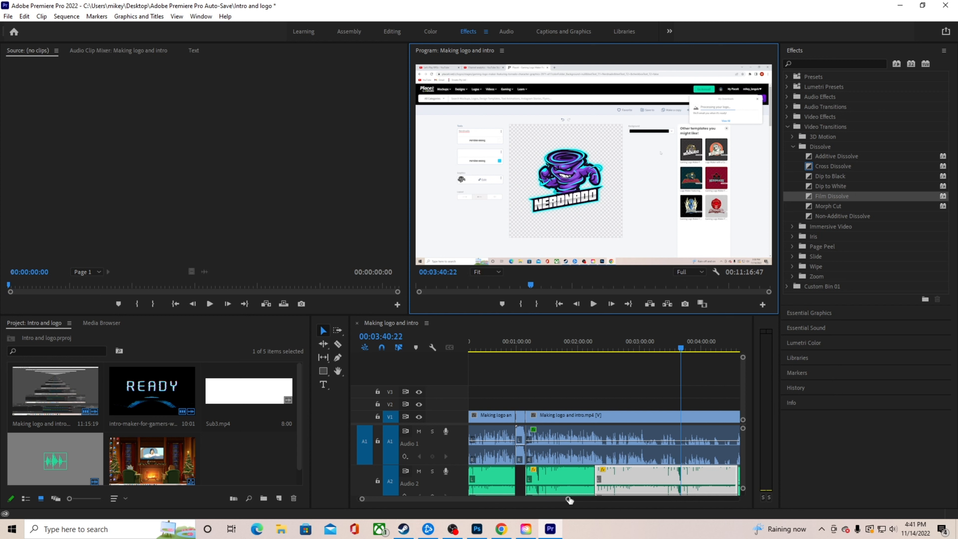
- Split the main video clip and its audio at about 00:03:36 and at 00:03:40:50, around the pause in speech
{"action": "left_click_drag", "start_coordinate": [568, 501], "coordinate": [528, 499]}
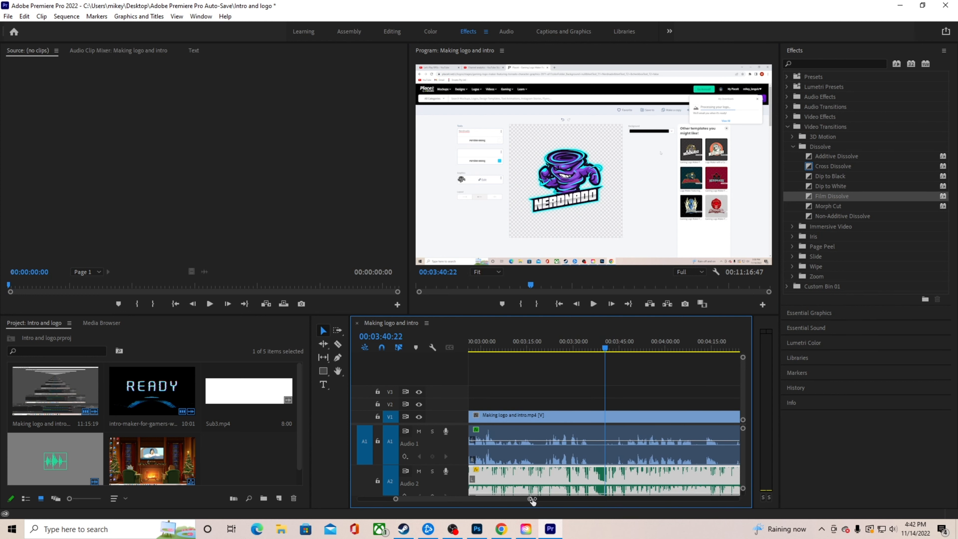
{"action": "left_click", "coordinate": [339, 346]}
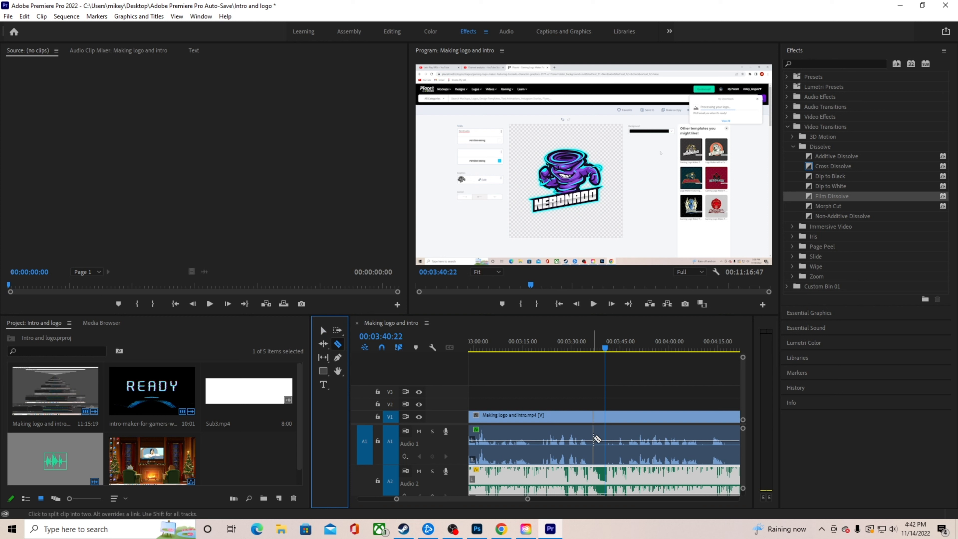
{"action": "mouse_move", "coordinate": [607, 349]}
{"action": "left_mouse_down"}
{"action": "mouse_move", "coordinate": [592, 357]}
{"action": "mouse_move", "coordinate": [608, 359]}
{"action": "left_mouse_up"}
{"action": "left_click", "coordinate": [596, 437]}
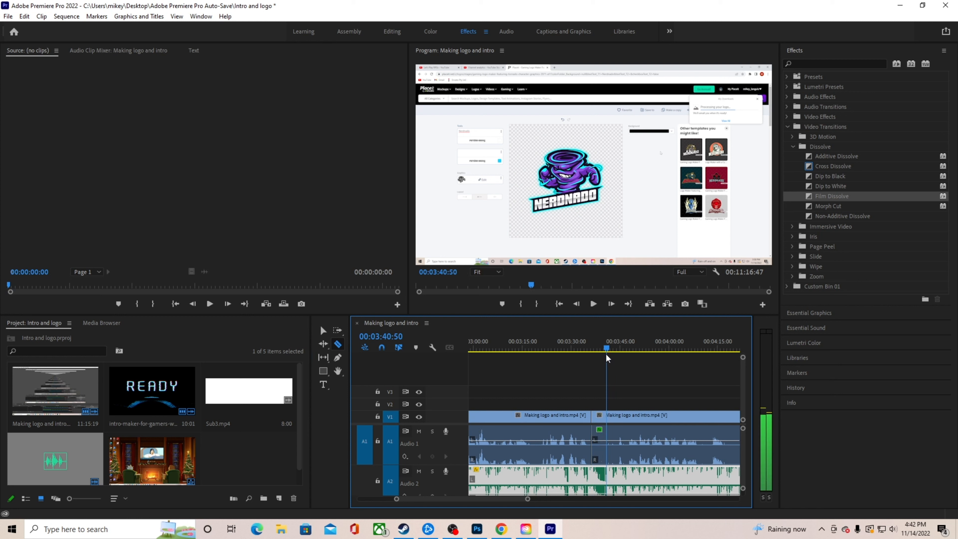
{"action": "left_click", "coordinate": [607, 439]}
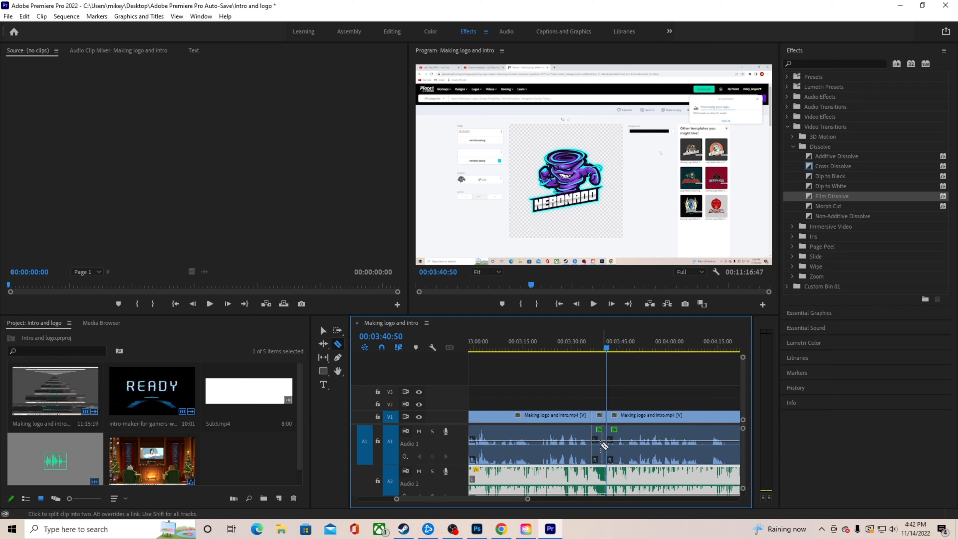
- Delete the short piece between the two cuts and move the rest of the main video back to close the gap
{"action": "left_click", "coordinate": [323, 331]}
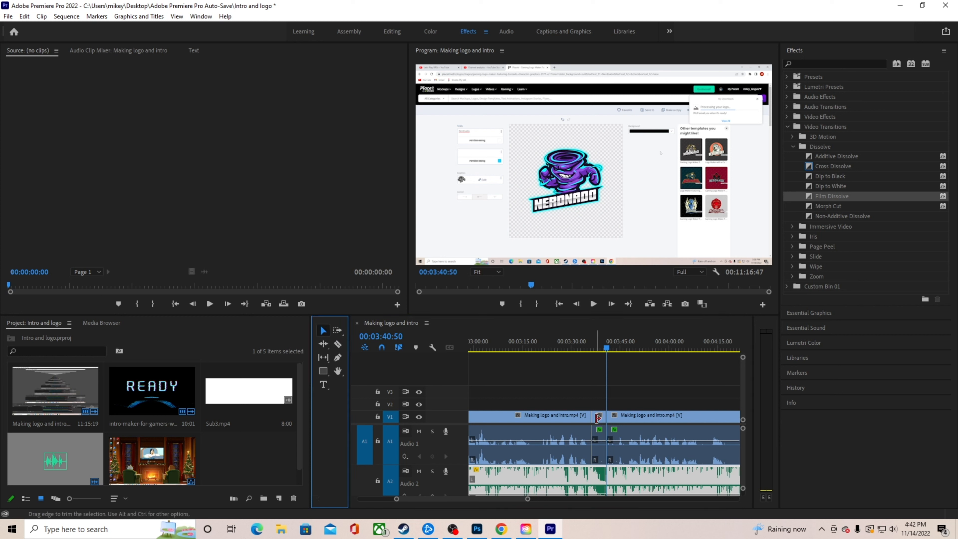
{"action": "left_click", "coordinate": [602, 434]}
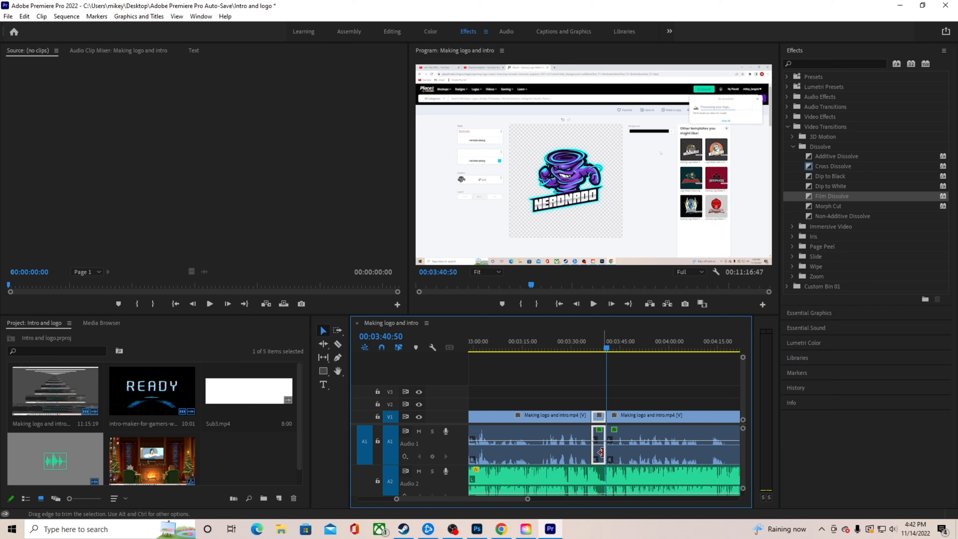
{"action": "key", "text": "Delete"}
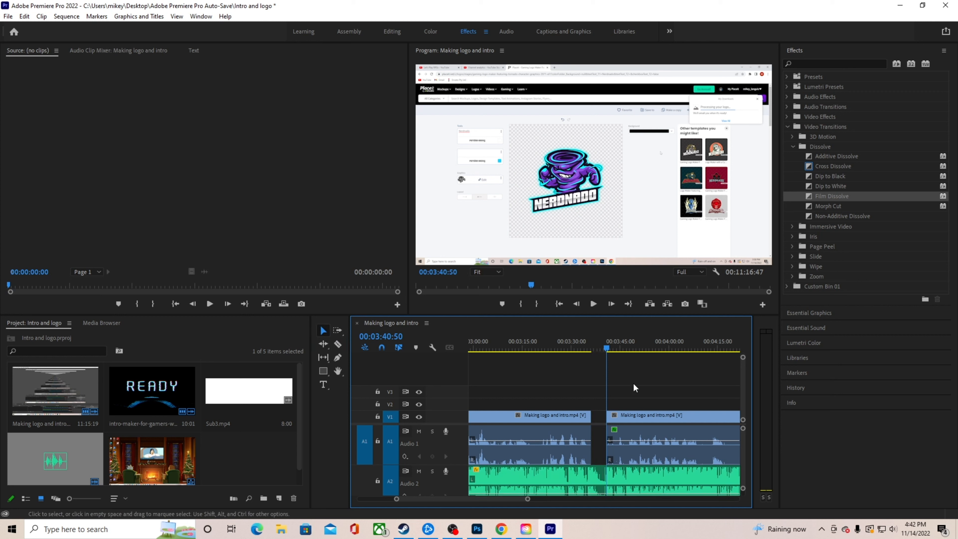
{"action": "left_click_drag", "start_coordinate": [694, 416], "coordinate": [679, 417]}
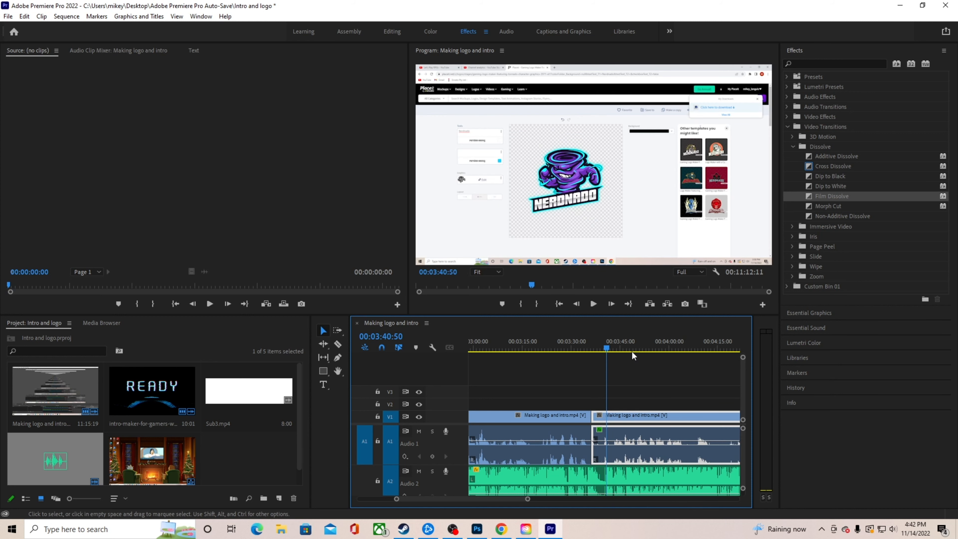
- Play from just before the new join to 00:03:40:52 to check for remaining silence
{"action": "left_click_drag", "start_coordinate": [606, 349], "coordinate": [583, 354]}
{"action": "left_click", "coordinate": [592, 303]}
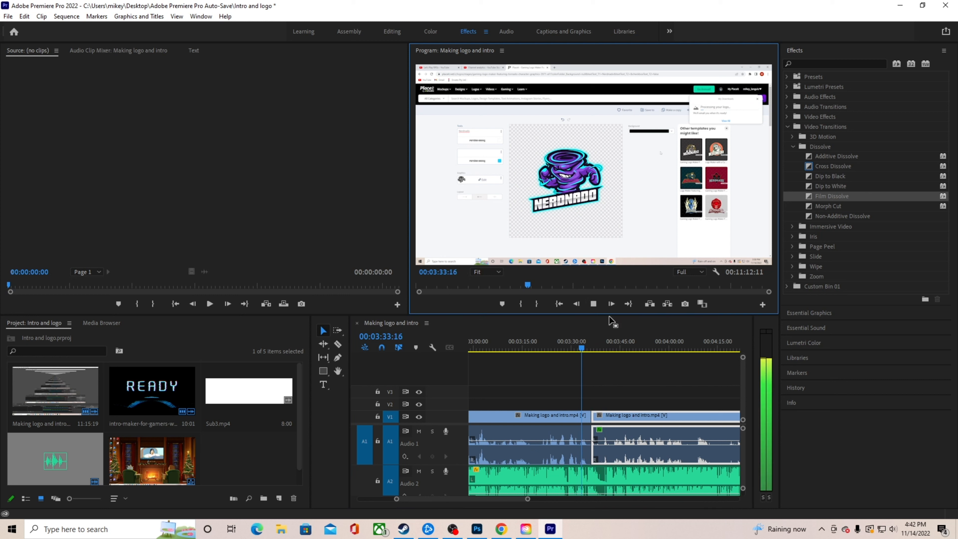
{"action": "left_click", "coordinate": [594, 305]}
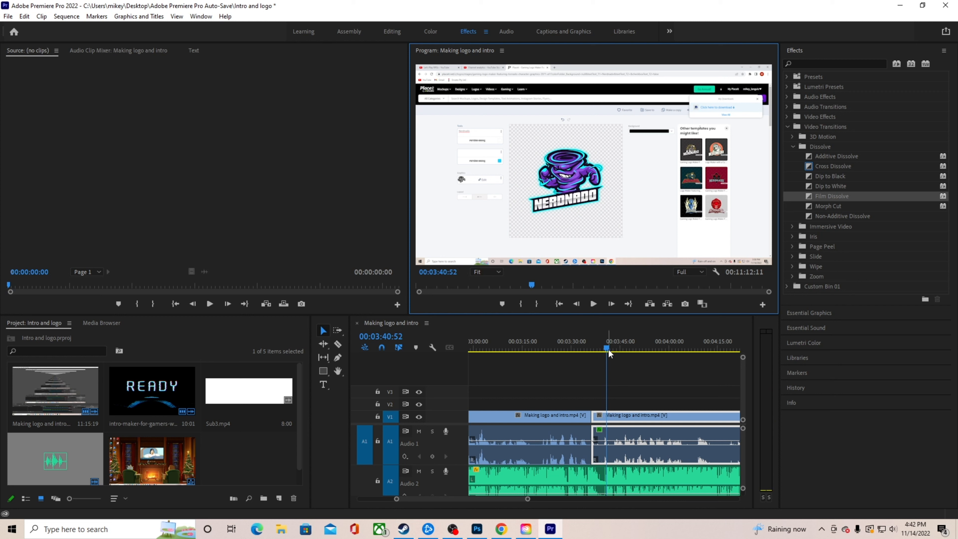
- Split the main clip at 00:03:39:36, delete the silent piece between the previous join and this cut, and close the gap
{"action": "left_click_drag", "start_coordinate": [609, 349], "coordinate": [603, 350]}
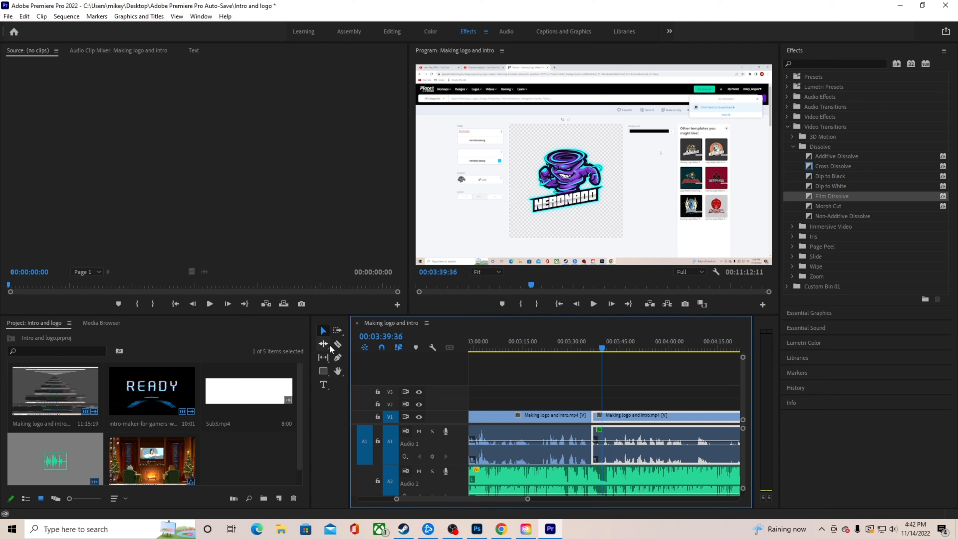
{"action": "left_click", "coordinate": [338, 344]}
{"action": "left_click", "coordinate": [604, 442]}
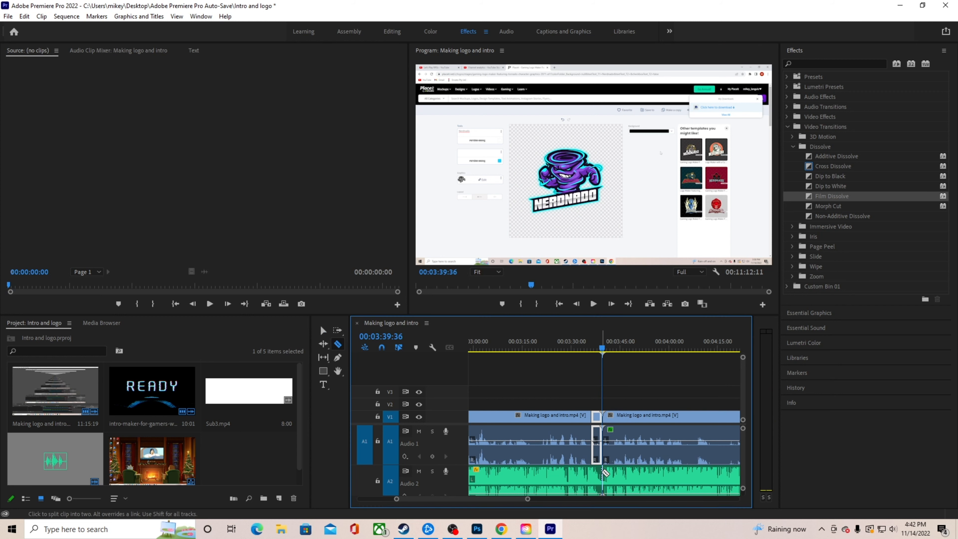
{"action": "left_click", "coordinate": [323, 331]}
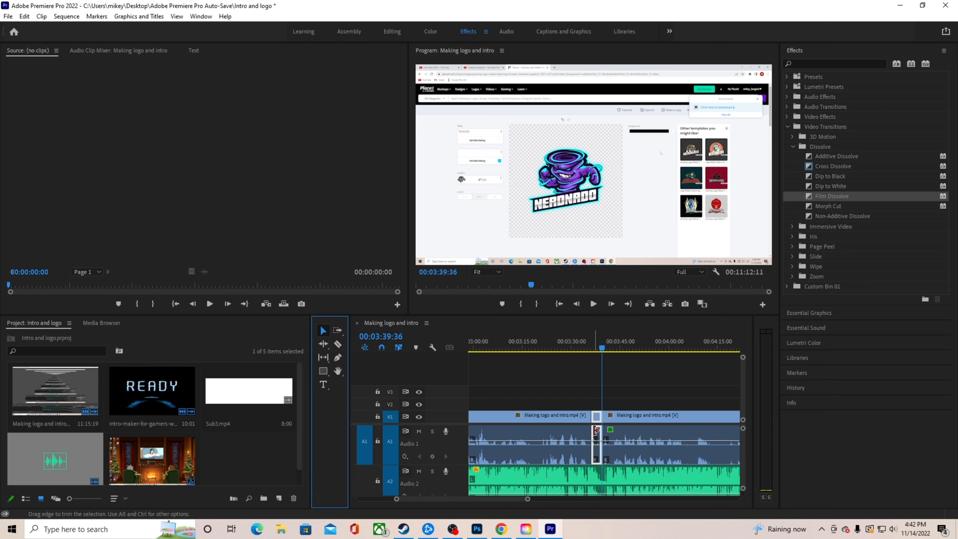
{"action": "left_click", "coordinate": [591, 442]}
{"action": "key", "text": "Delete"}
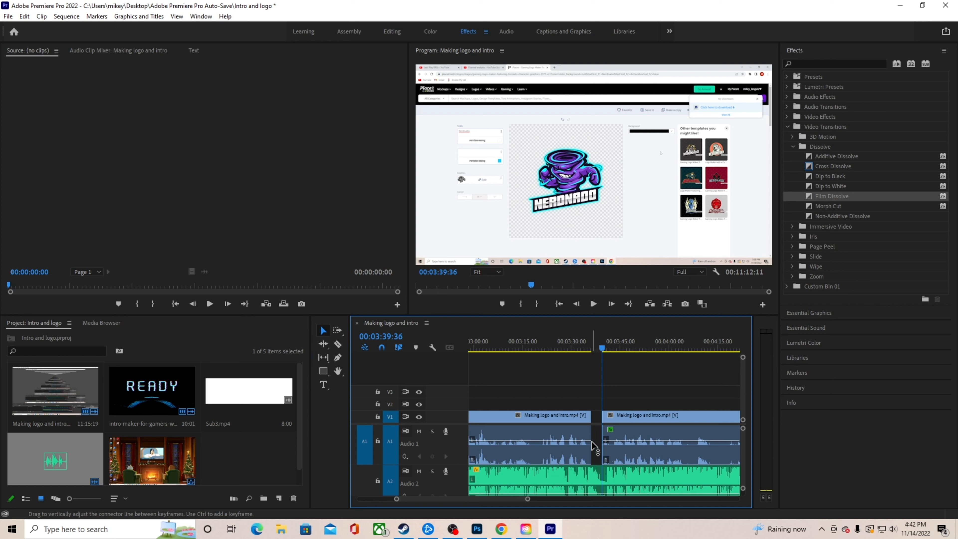
{"action": "left_click_drag", "start_coordinate": [651, 423], "coordinate": [633, 414]}
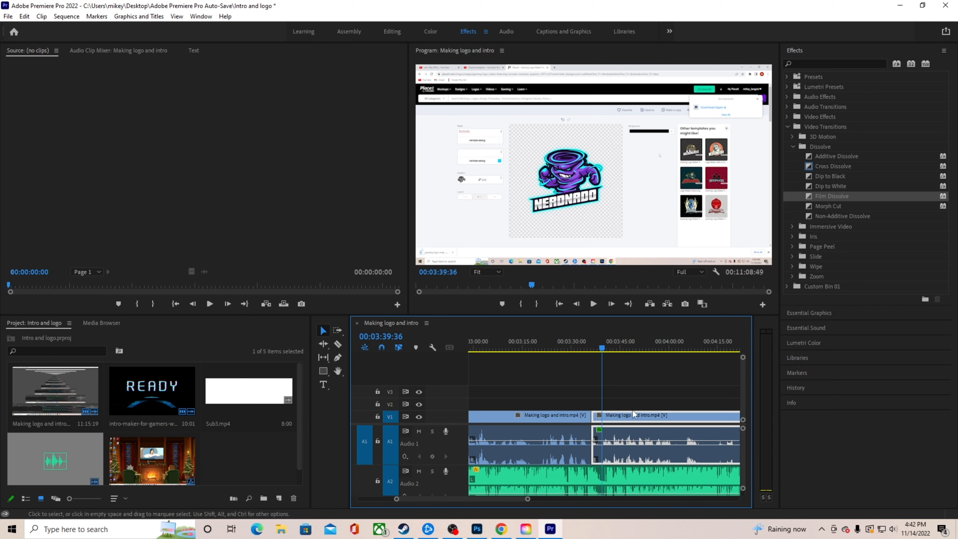
- Play the sequence across the tightened join to 00:03:43:42 to check how the speech flows
{"action": "left_click", "coordinate": [603, 347]}
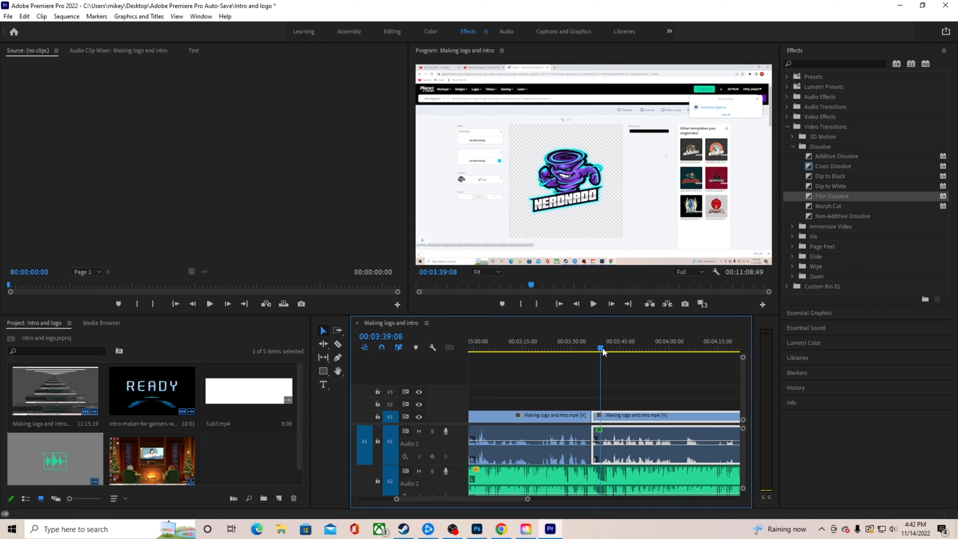
{"action": "left_click_drag", "start_coordinate": [603, 348], "coordinate": [583, 349]}
{"action": "left_click", "coordinate": [594, 306]}
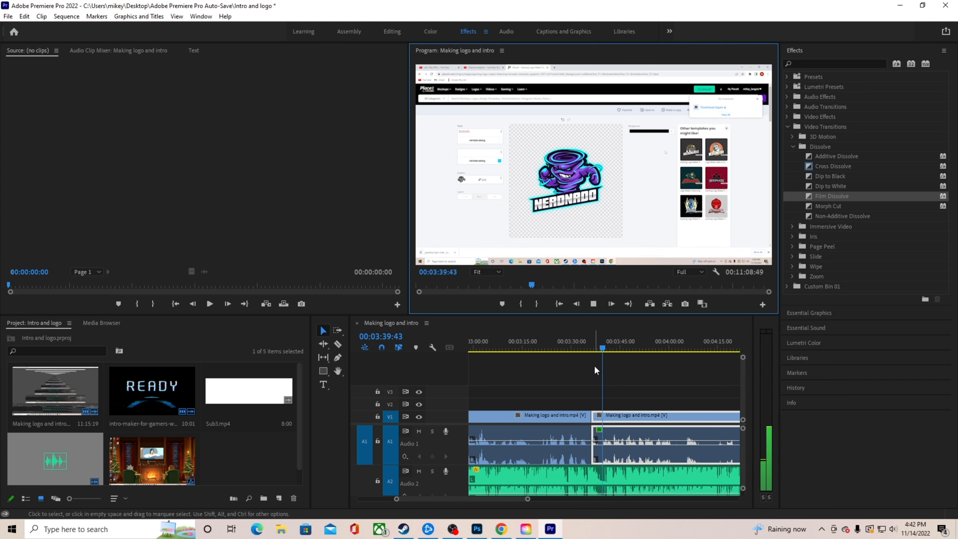
{"action": "left_click", "coordinate": [595, 304]}
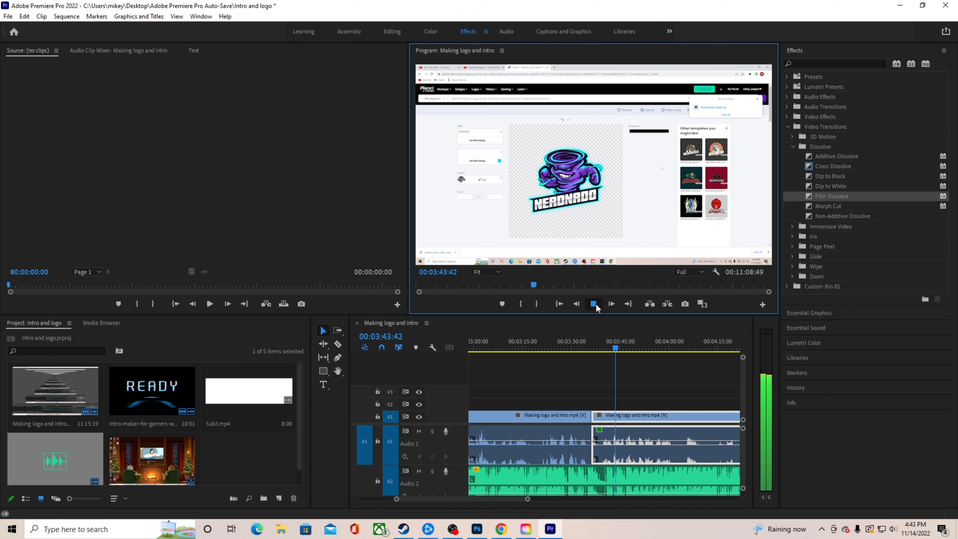
- Play the sequence from 00:03:59:26 to 00:04:10:10 to locate the next pause in speech
{"action": "scroll", "coordinate": [513, 498], "scroll_direction": "down", "scroll_amount": 5}
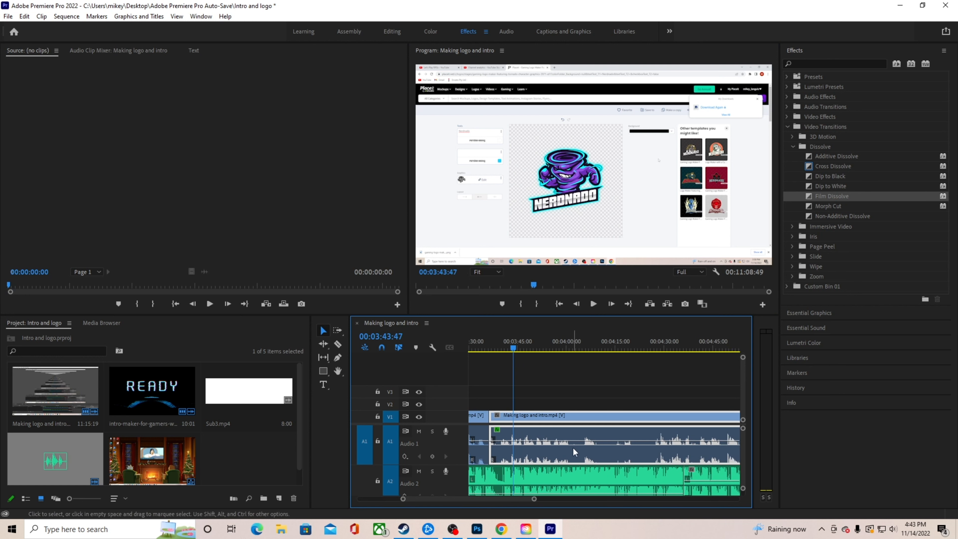
{"action": "left_click_drag", "start_coordinate": [516, 348], "coordinate": [567, 357]}
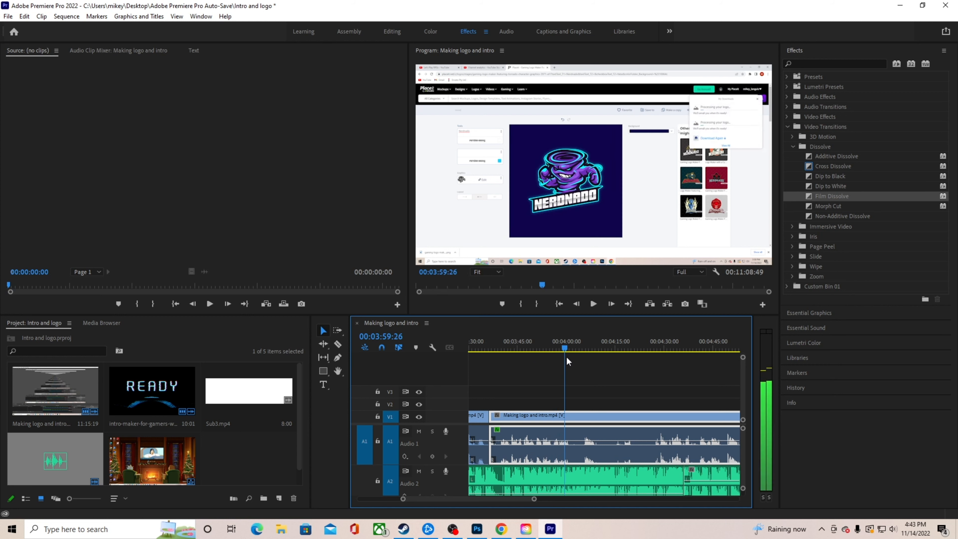
{"action": "left_click", "coordinate": [594, 304]}
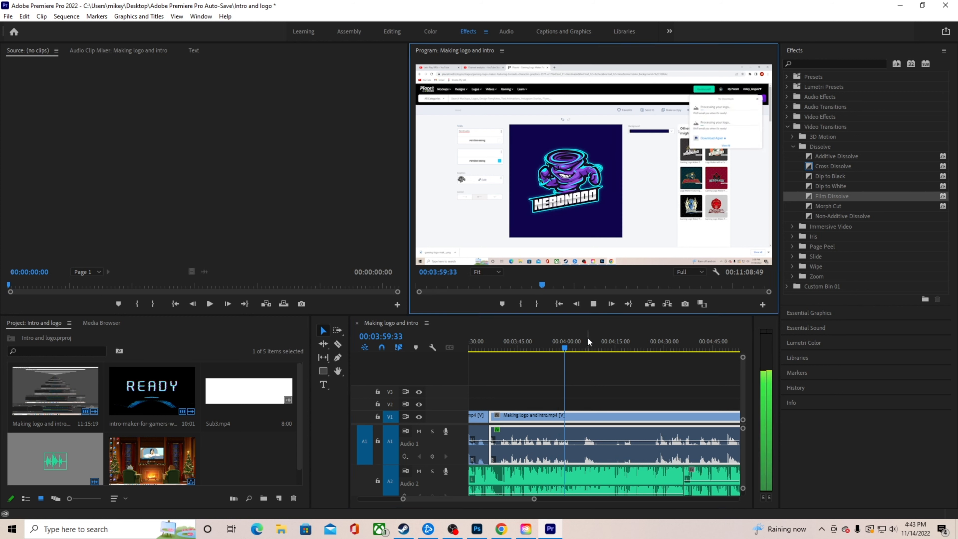
{"action": "left_click", "coordinate": [596, 305]}
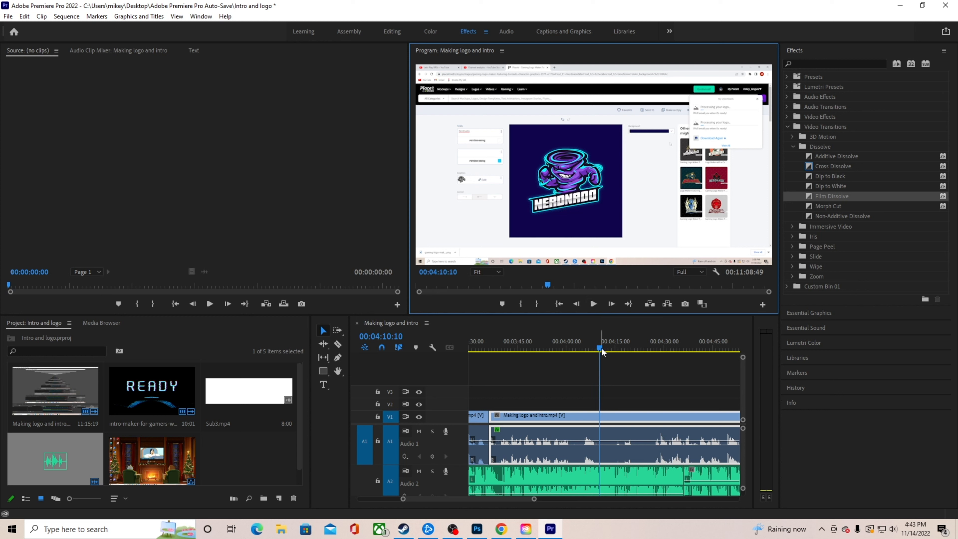
- Split the main video clip and its audio at 00:04:09:42 and 00:04:14:46, around the next pause
{"action": "left_click_drag", "start_coordinate": [601, 348], "coordinate": [599, 350]}
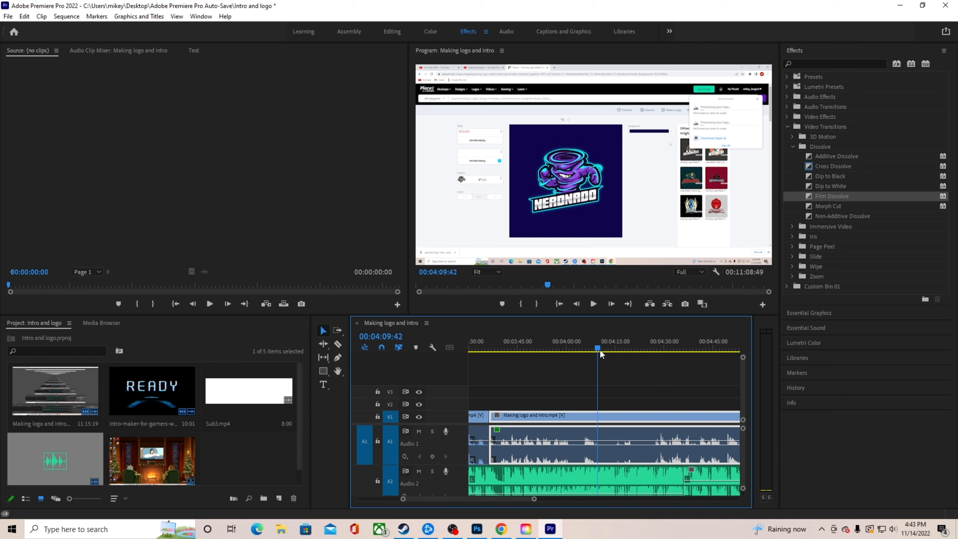
{"action": "left_click", "coordinate": [340, 345]}
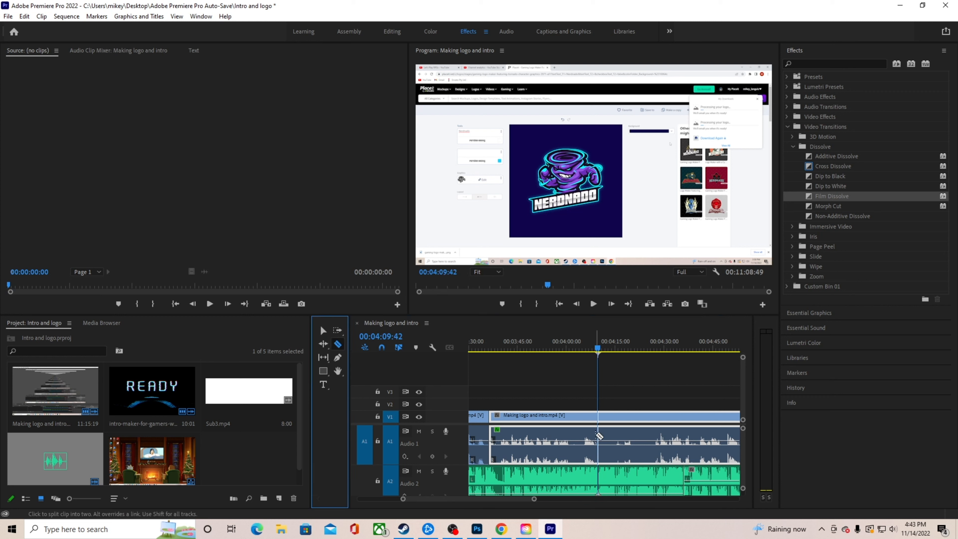
{"action": "left_click", "coordinate": [600, 416]}
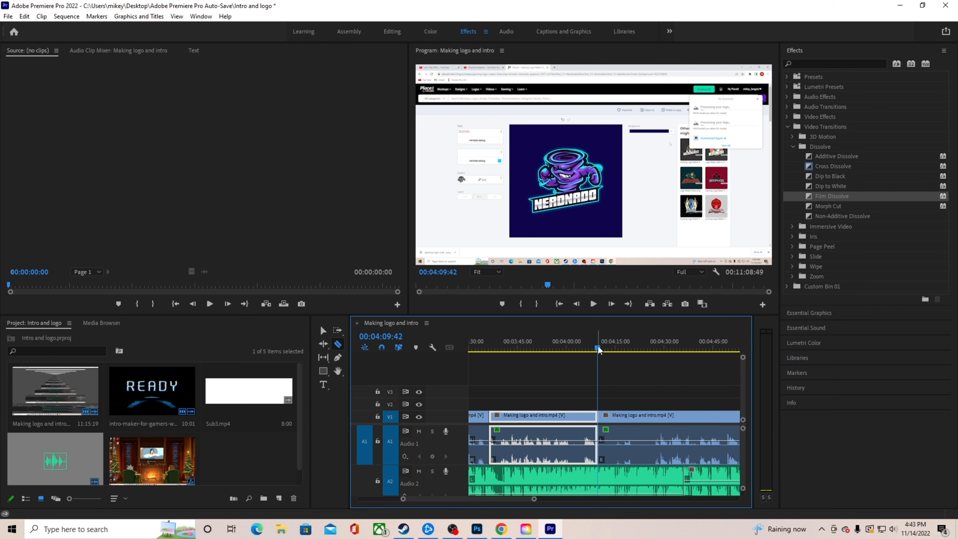
{"action": "left_click", "coordinate": [615, 348]}
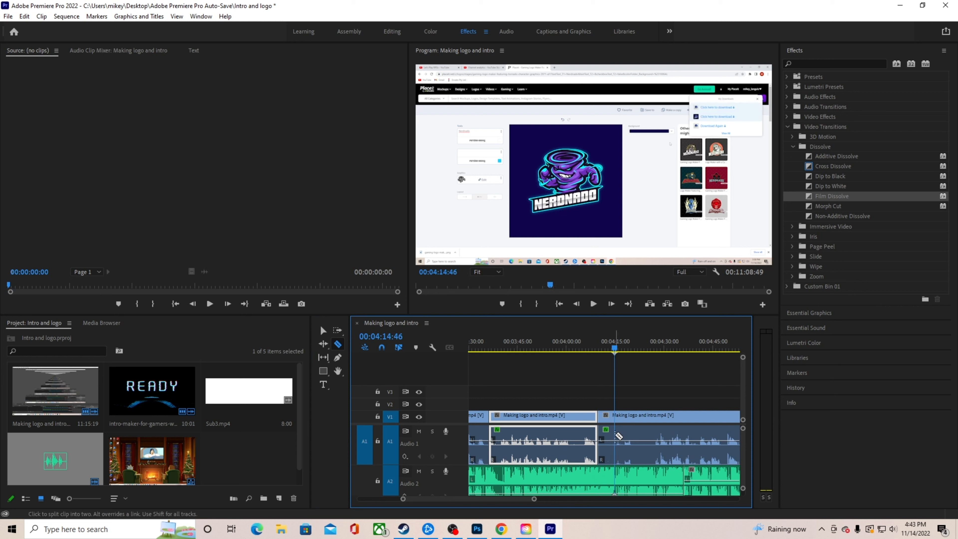
{"action": "left_click", "coordinate": [615, 434]}
- Delete the piece between 00:04:09:42 and 00:04:14:46 and move the following video back to close the gap
{"action": "left_click", "coordinate": [323, 331]}
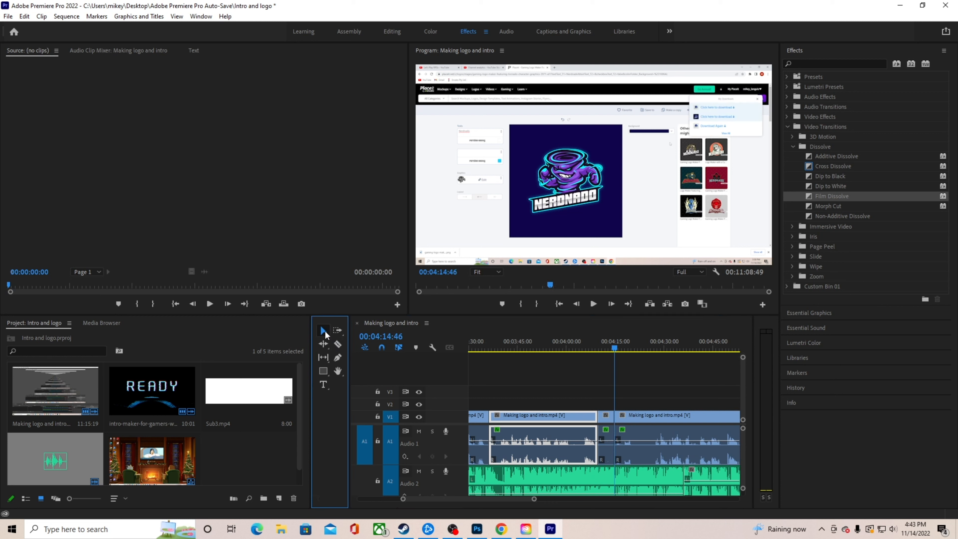
{"action": "left_click", "coordinate": [608, 430]}
{"action": "key", "text": "Delete"}
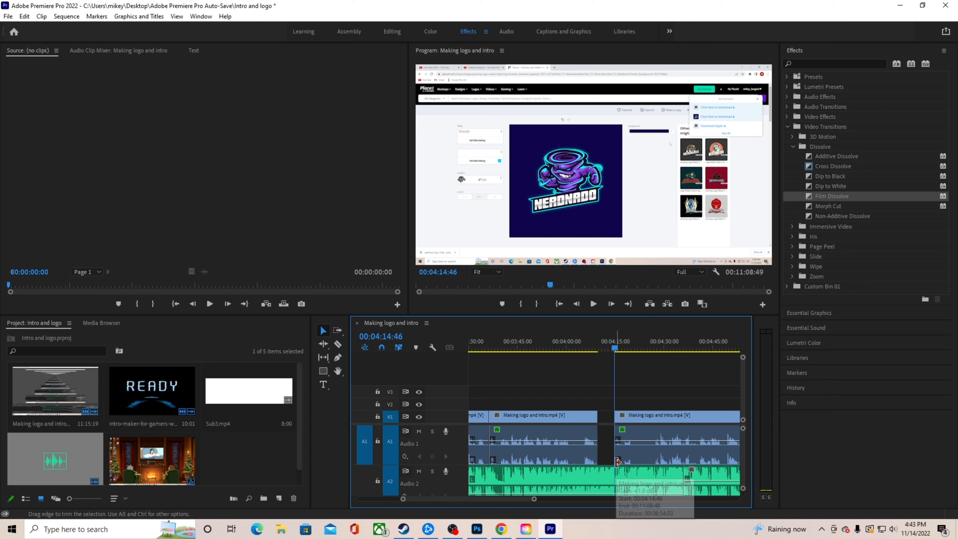
{"action": "left_click_drag", "start_coordinate": [659, 415], "coordinate": [641, 414]}
- Play the sequence from just before the closed gap to 00:04:25:34 to check the join and locate the next pause
{"action": "left_click_drag", "start_coordinate": [614, 347], "coordinate": [592, 347]}
{"action": "left_click", "coordinate": [593, 304]}
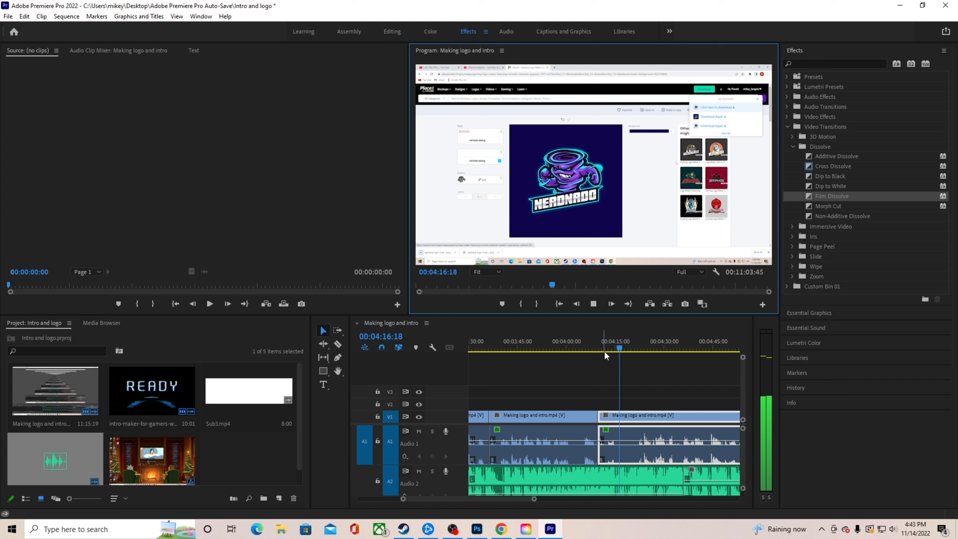
{"action": "left_click", "coordinate": [593, 305]}
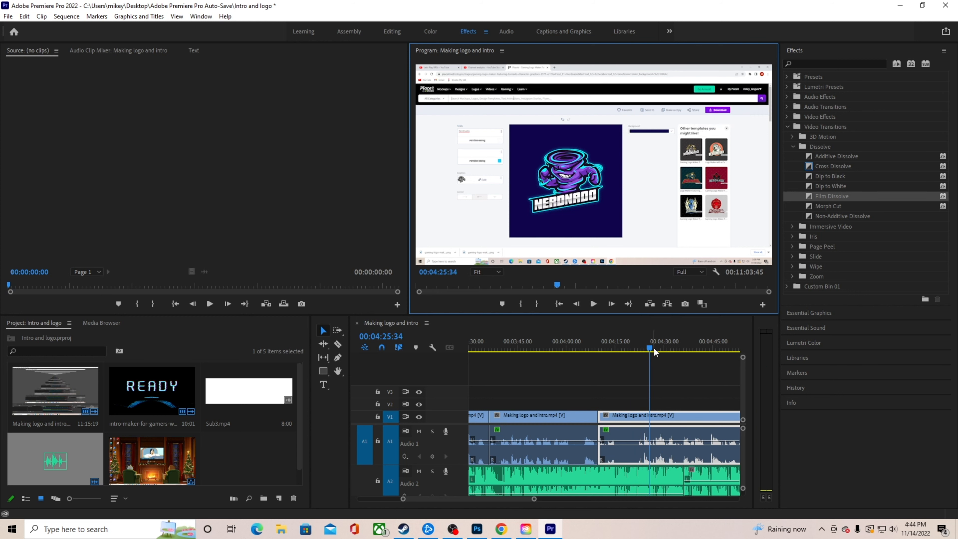
- Split the main video clip and its audio at 00:04:15:50 and 00:04:21:22, around the next pause in speech
{"action": "left_click_drag", "start_coordinate": [651, 348], "coordinate": [620, 355]}
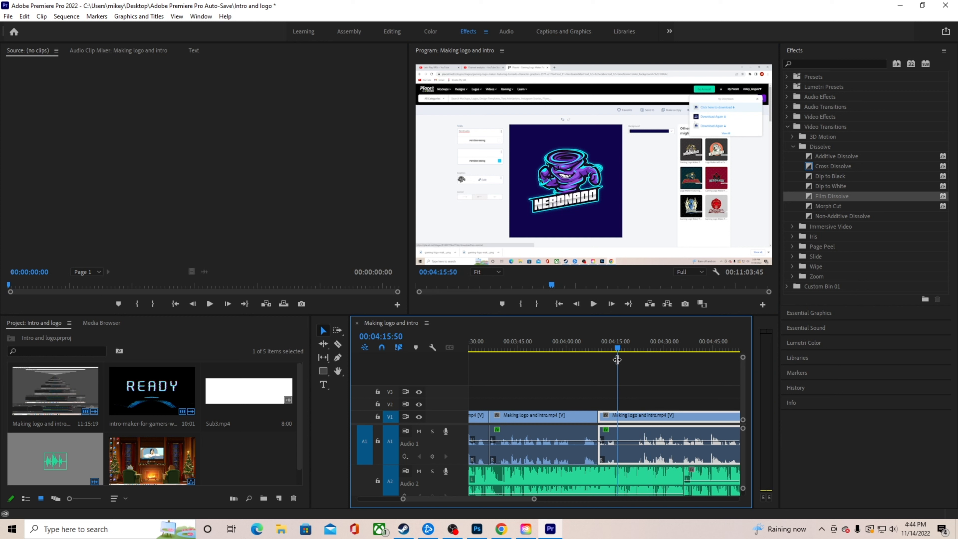
{"action": "left_click", "coordinate": [338, 344]}
{"action": "left_click", "coordinate": [618, 415]}
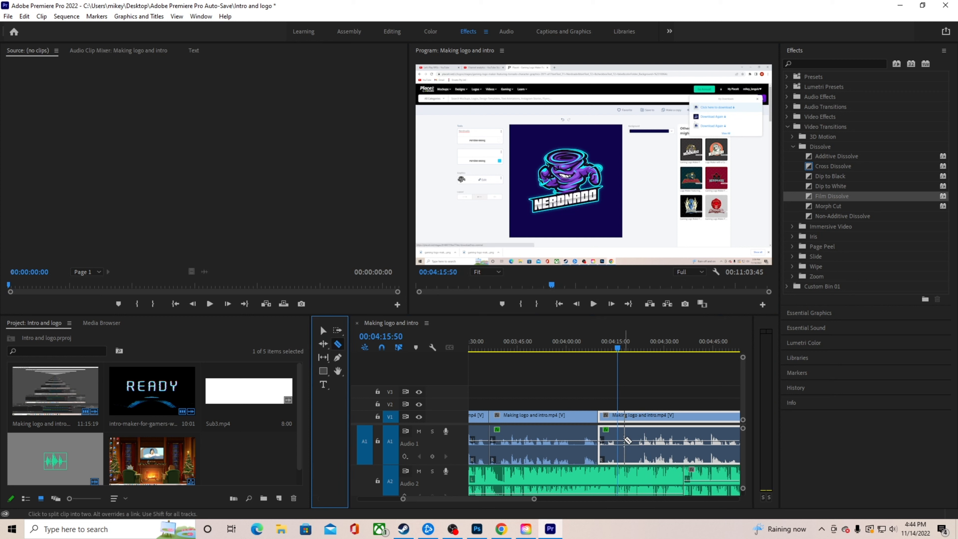
{"action": "left_click_drag", "start_coordinate": [618, 349], "coordinate": [637, 399]}
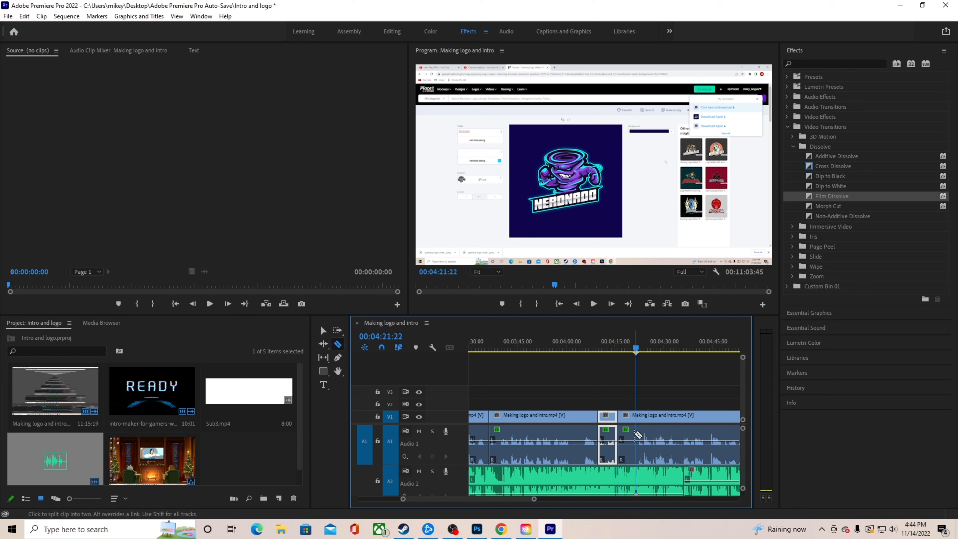
{"action": "left_click", "coordinate": [638, 434]}
- Delete the piece between 00:04:15:50 and 00:04:21:22 and move the following video back to close the gap
{"action": "left_click", "coordinate": [322, 330]}
{"action": "left_click", "coordinate": [629, 442]}
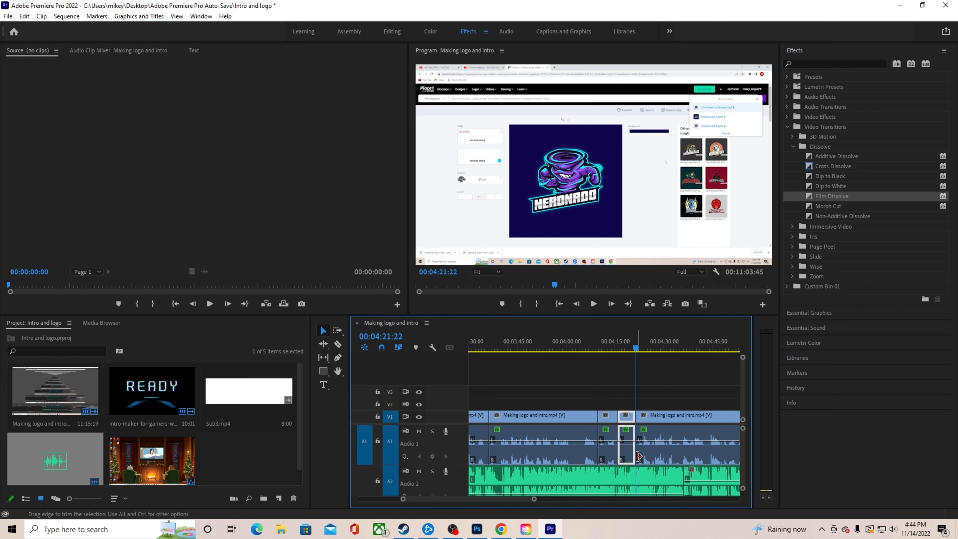
{"action": "key", "text": "Delete"}
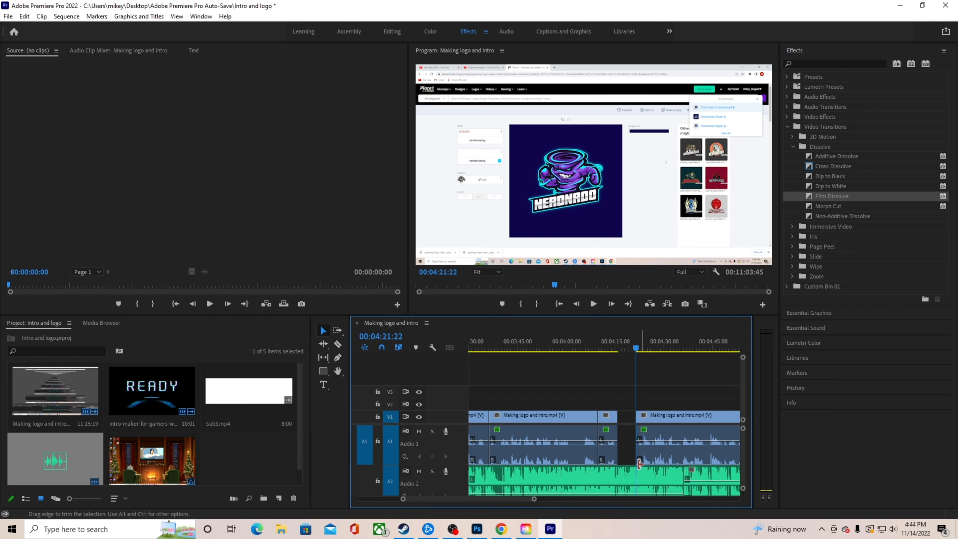
{"action": "left_click_drag", "start_coordinate": [689, 429], "coordinate": [673, 438]}
- Play the sequence from about 00:04:07 to 00:04:27:45 to check how the speech flows across the two new joins
{"action": "left_click_drag", "start_coordinate": [638, 347], "coordinate": [590, 357]}
{"action": "left_click", "coordinate": [592, 304]}
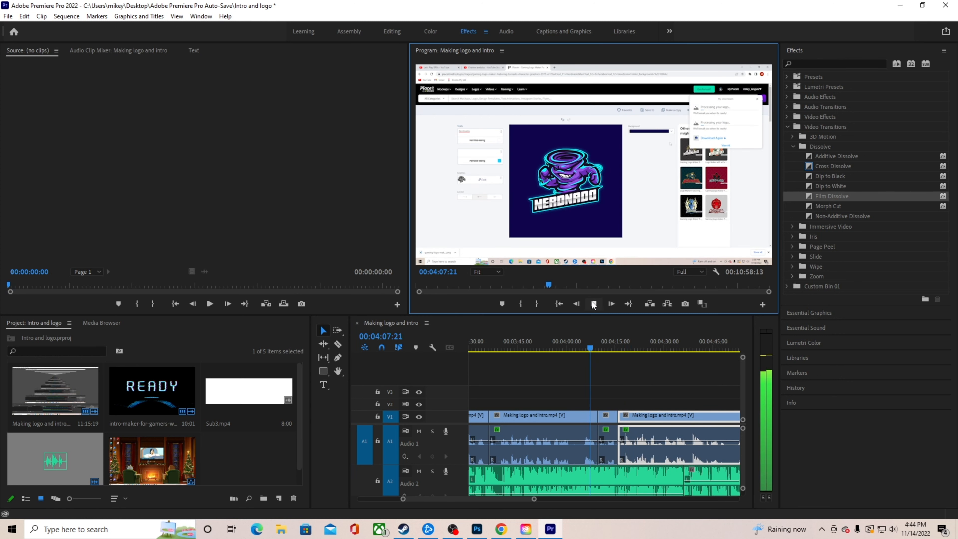
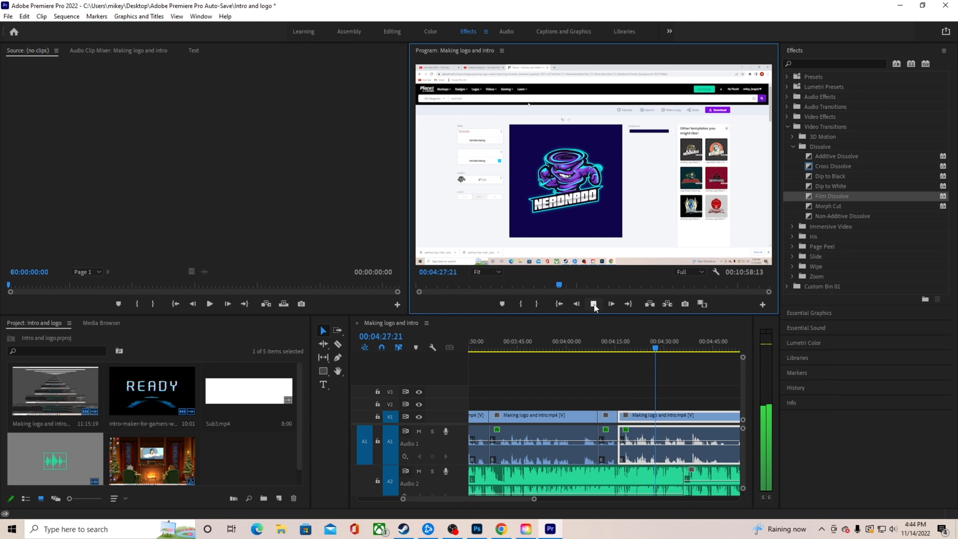
{"action": "left_click", "coordinate": [594, 305]}
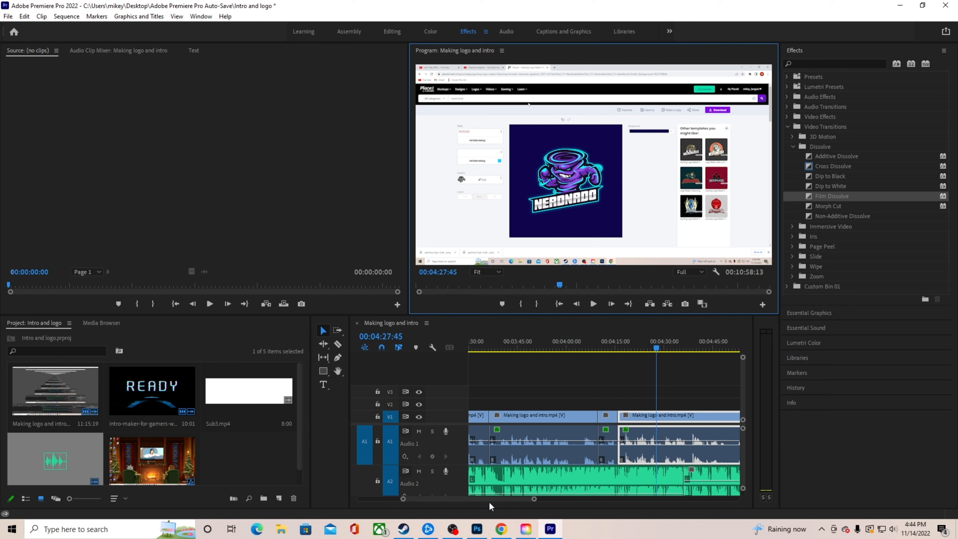
- Play the sequence from 00:04:47:33 to 00:04:49:48 to check the second music clip's level against the speech
{"action": "left_click_drag", "start_coordinate": [488, 500], "coordinate": [496, 500]}
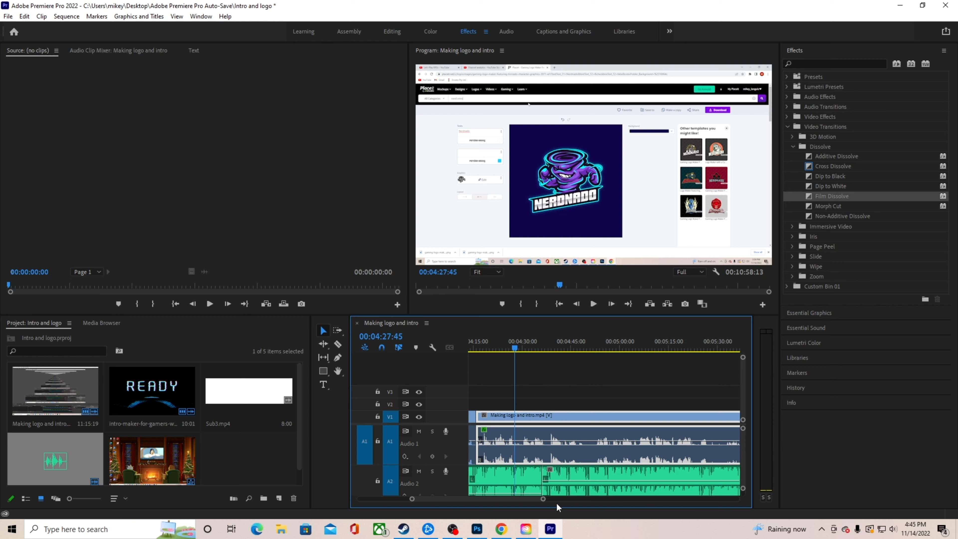
{"action": "left_click_drag", "start_coordinate": [543, 500], "coordinate": [567, 500]}
{"action": "left_click_drag", "start_coordinate": [608, 349], "coordinate": [644, 358]}
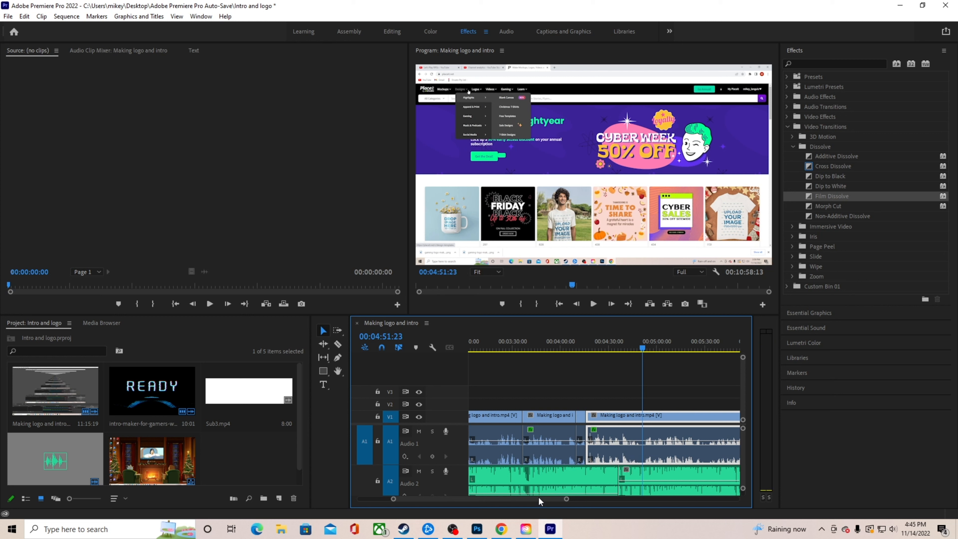
{"action": "scroll", "coordinate": [545, 499], "scroll_direction": "down", "scroll_amount": 3}
{"action": "scroll", "coordinate": [545, 496], "scroll_direction": "down", "scroll_amount": 2}
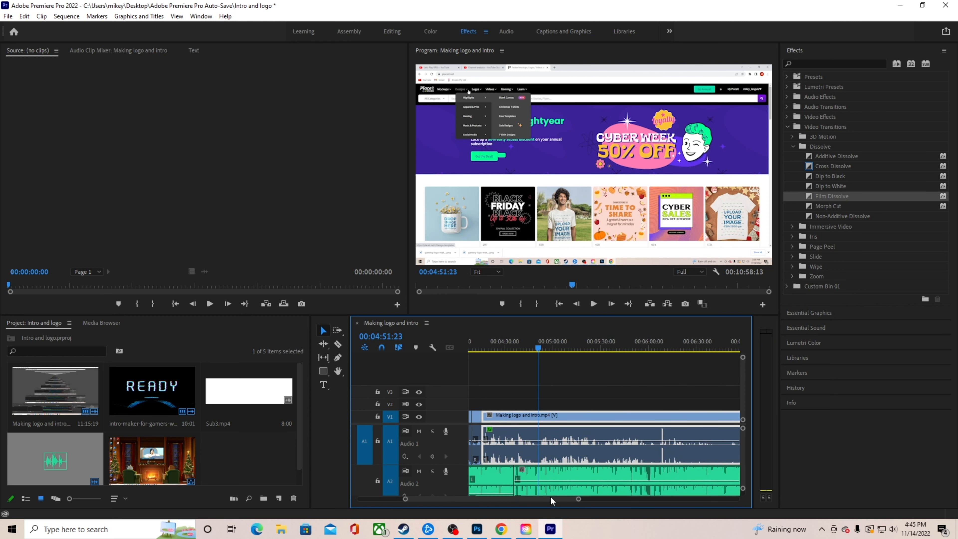
{"action": "left_click_drag", "start_coordinate": [575, 499], "coordinate": [546, 501]}
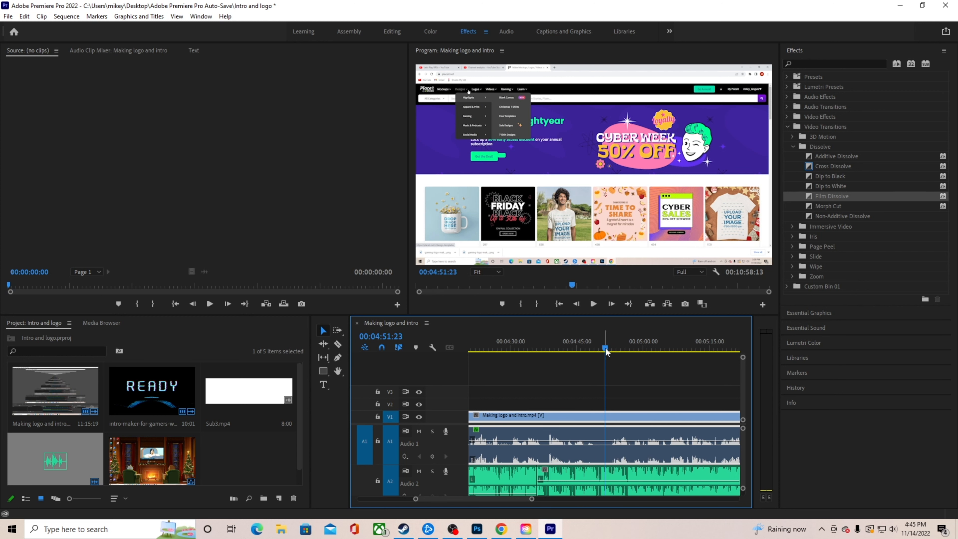
{"action": "left_click_drag", "start_coordinate": [606, 347], "coordinate": [589, 353]}
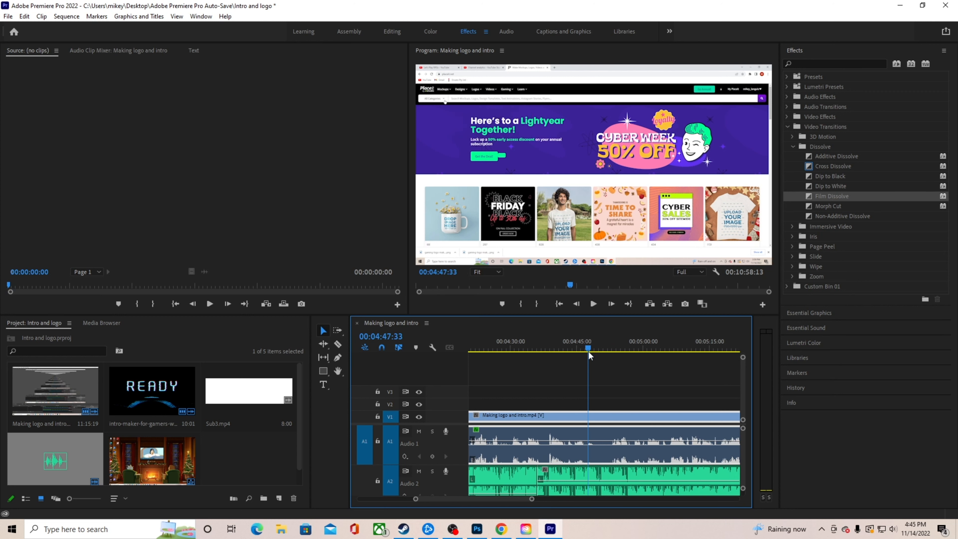
{"action": "left_click", "coordinate": [595, 306]}
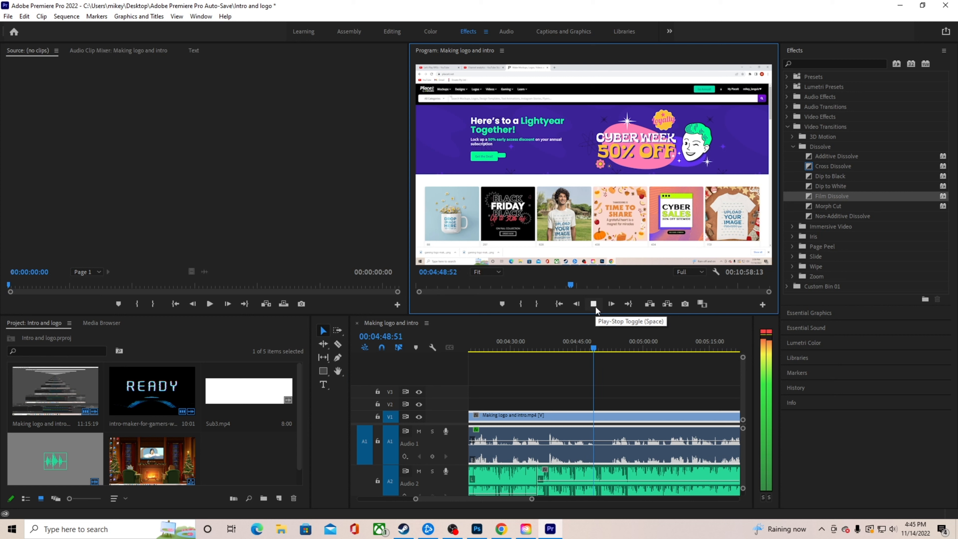
{"action": "left_click", "coordinate": [593, 305]}
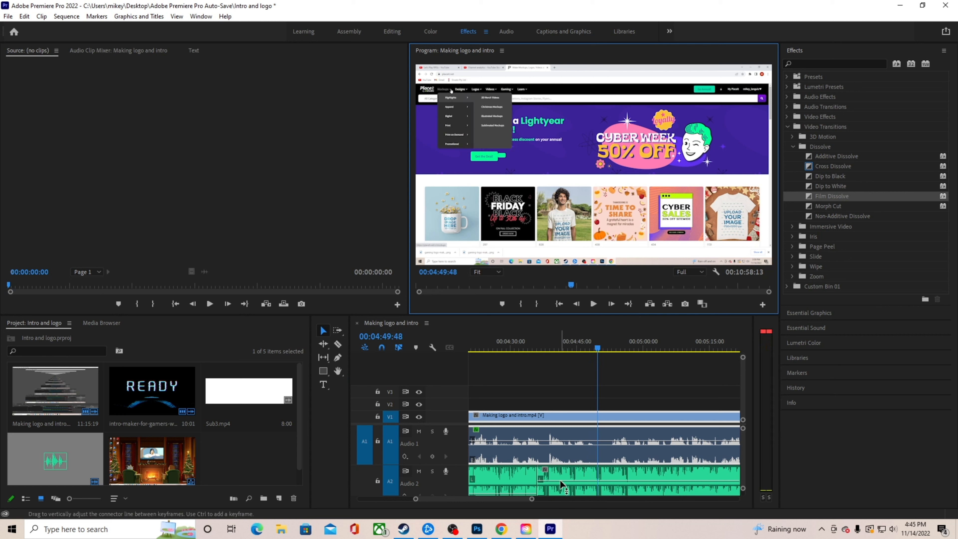
- Lower the volume of the second background music clip on Audio 2 and play to 00:04:57:24 to check the balance
{"action": "left_click_drag", "start_coordinate": [560, 480], "coordinate": [560, 495]}
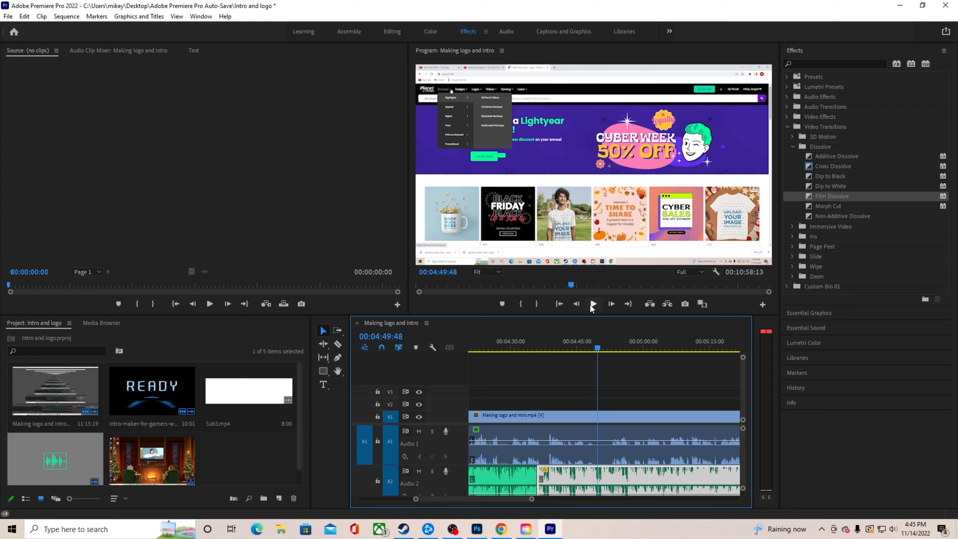
{"action": "left_click", "coordinate": [594, 305]}
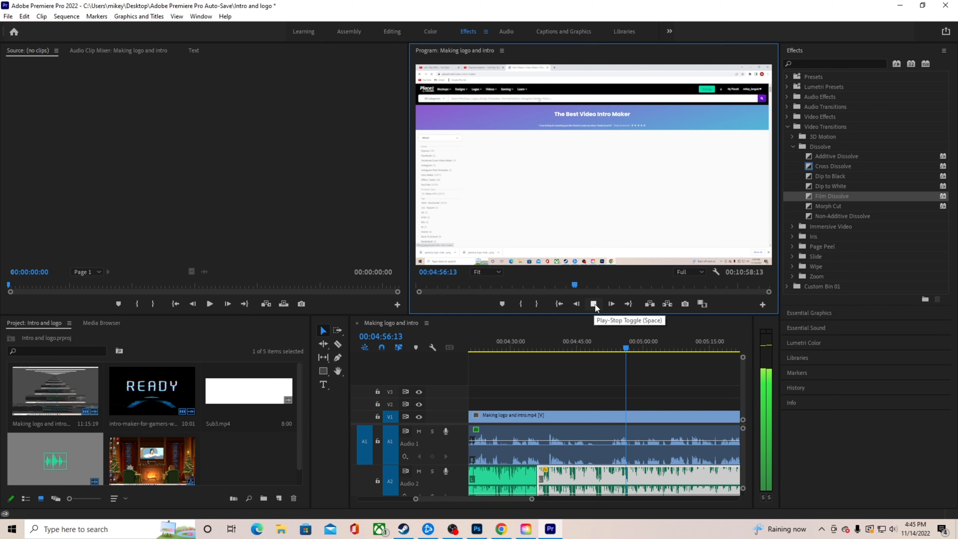
{"action": "left_click", "coordinate": [594, 304]}
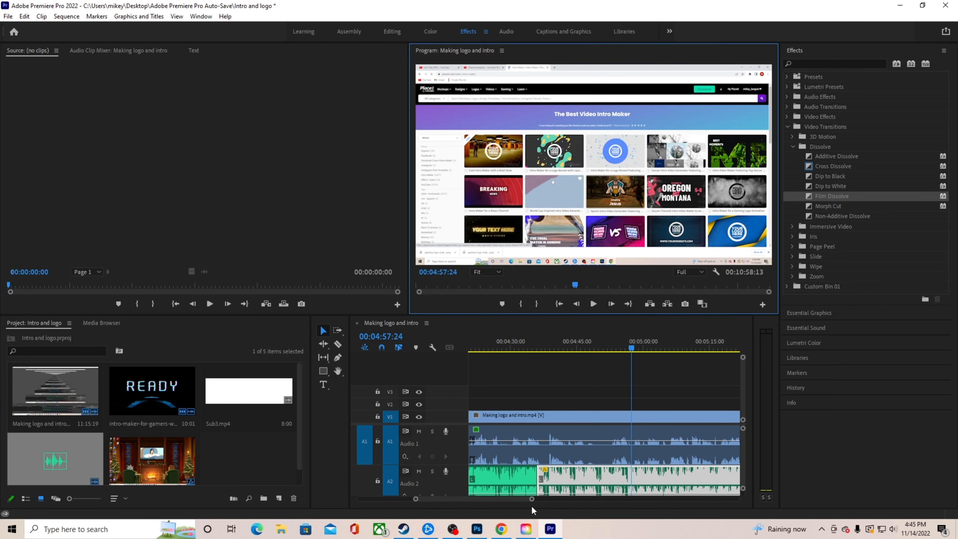
- Play the sequence from 00:06:02:06 to 00:06:30:02 to find where the wait for the video processing begins
{"action": "left_click_drag", "start_coordinate": [532, 502], "coordinate": [551, 501]}
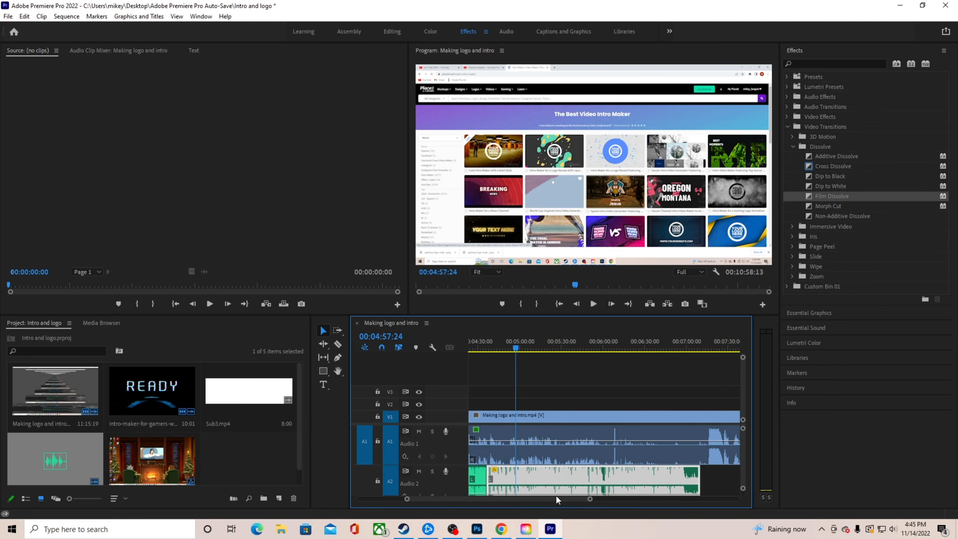
{"action": "mouse_move", "coordinate": [556, 496]}
{"action": "left_mouse_down"}
{"action": "mouse_move", "coordinate": [611, 496]}
{"action": "mouse_move", "coordinate": [546, 499]}
{"action": "left_mouse_up"}
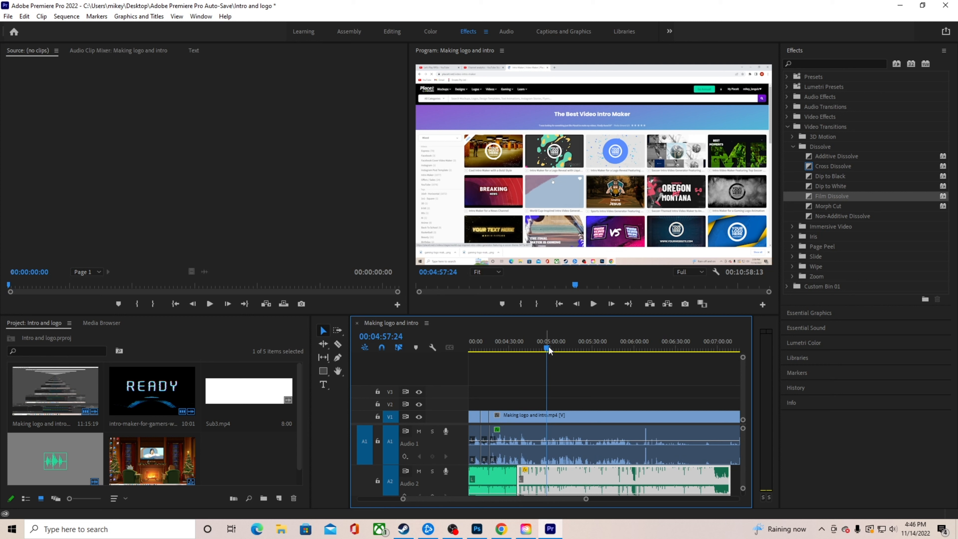
{"action": "left_click_drag", "start_coordinate": [549, 349], "coordinate": [638, 361]}
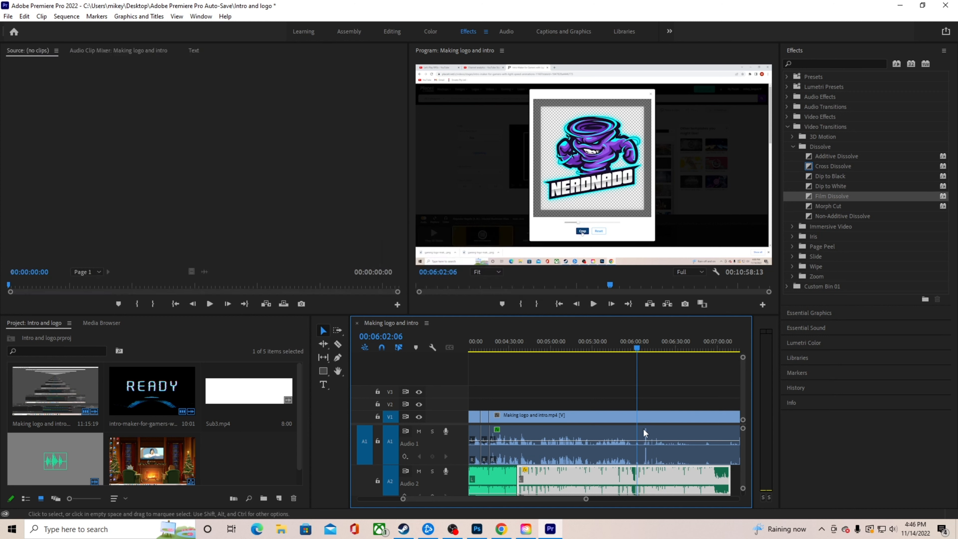
{"action": "left_click", "coordinate": [594, 304]}
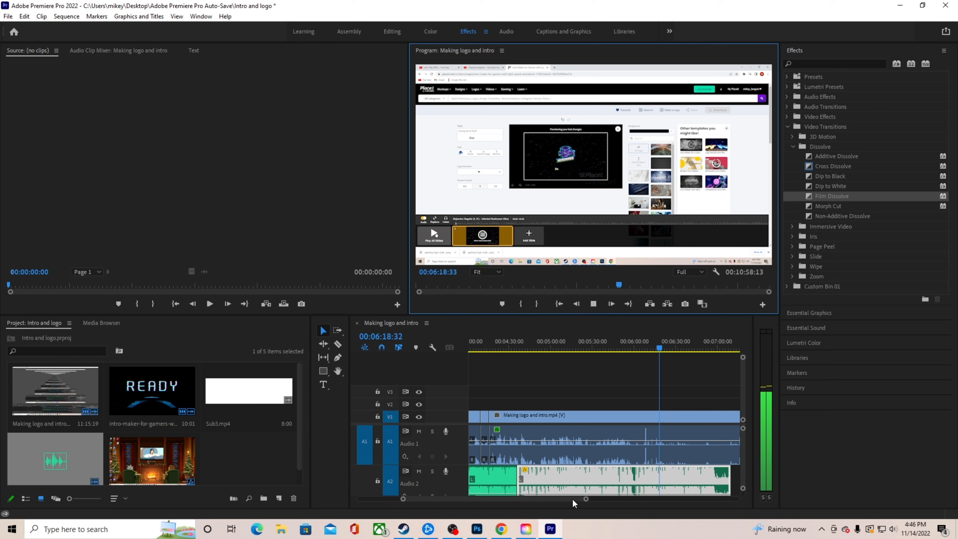
{"action": "left_click_drag", "start_coordinate": [572, 499], "coordinate": [590, 498]}
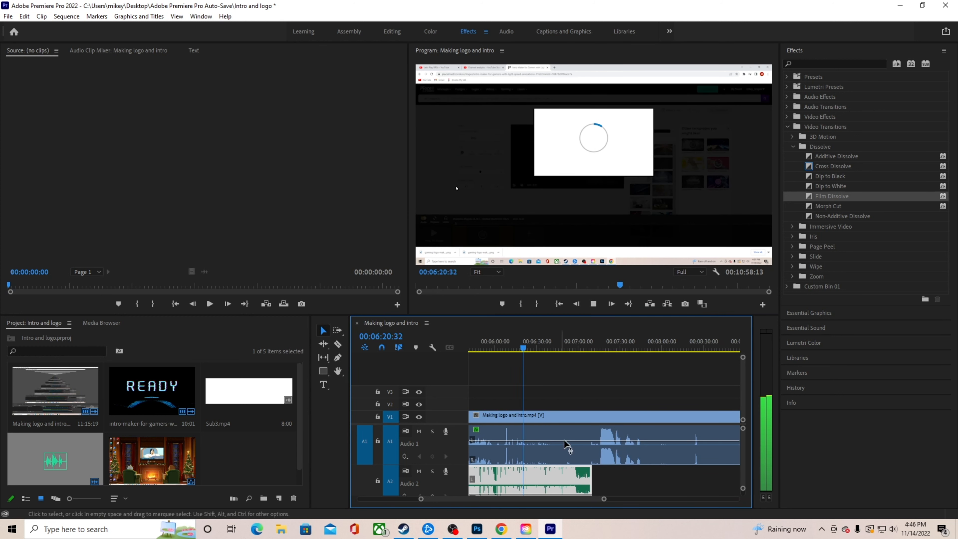
{"action": "left_click", "coordinate": [600, 305]}
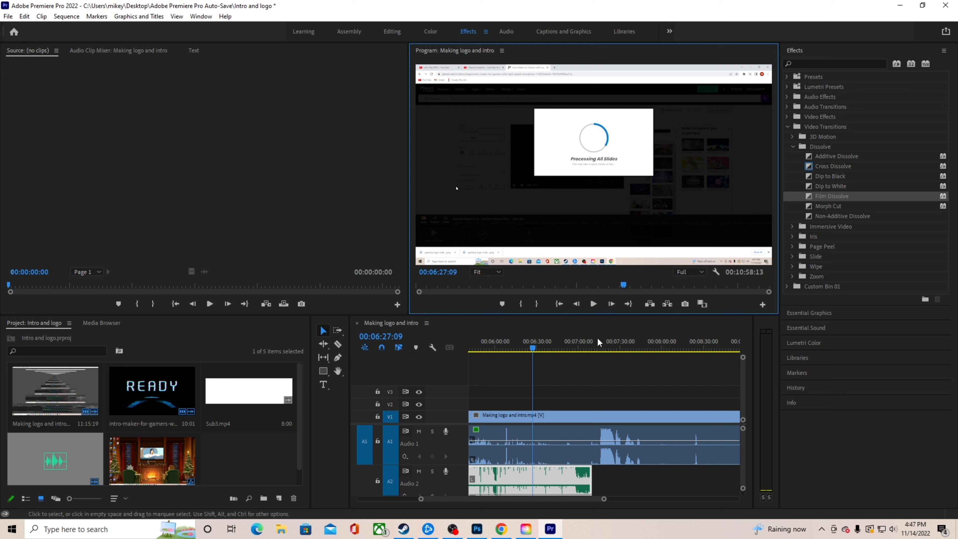
{"action": "left_click", "coordinate": [594, 304]}
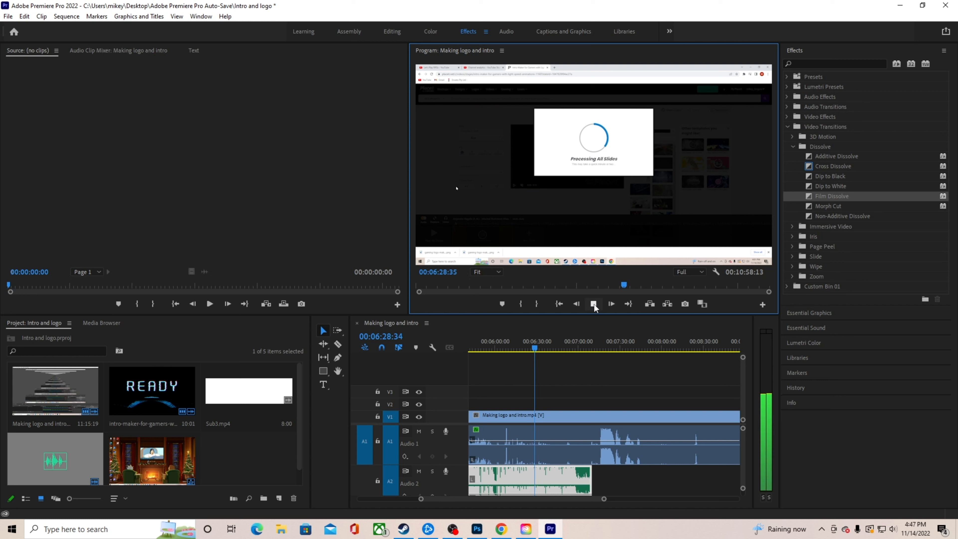
{"action": "left_click", "coordinate": [595, 304]}
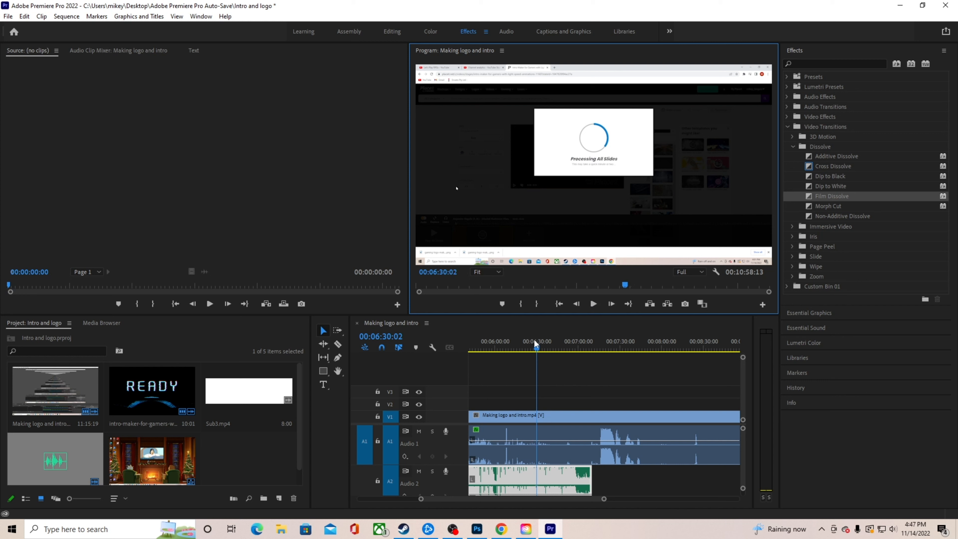
- Split the main video clip and its audio at 00:06:20:30 and 00:07:09:08, around the video processing wait
{"action": "left_click_drag", "start_coordinate": [537, 352], "coordinate": [518, 357]}
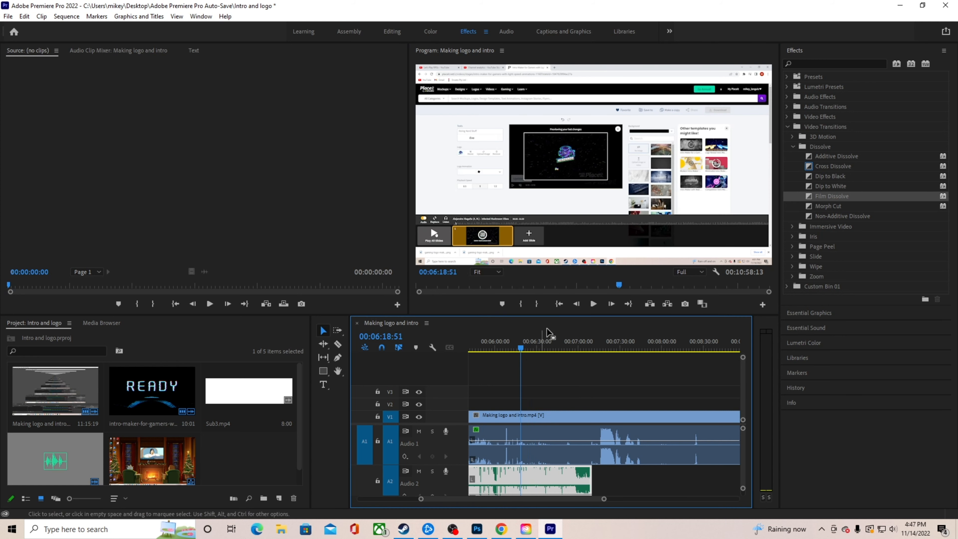
{"action": "left_click", "coordinate": [593, 304]}
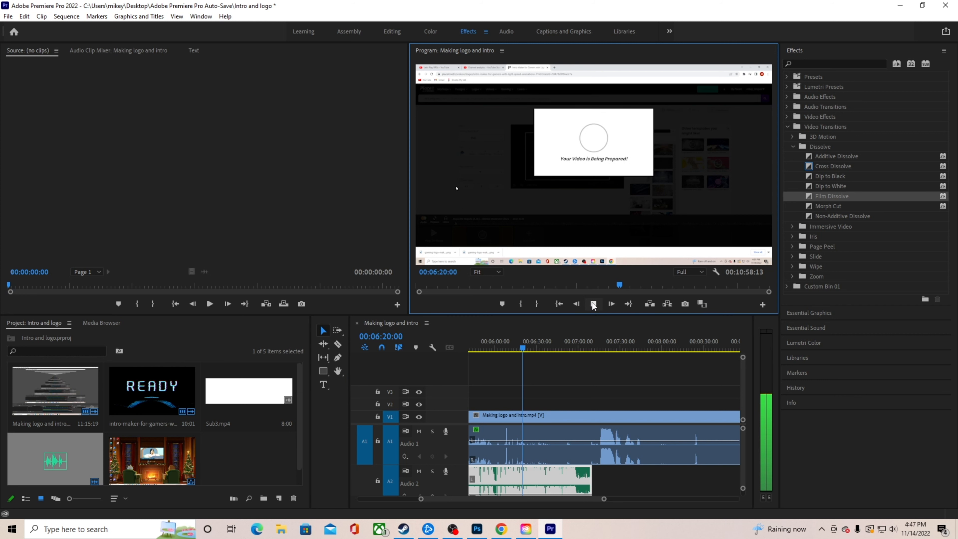
{"action": "left_click", "coordinate": [593, 305]}
{"action": "left_click", "coordinate": [338, 344]}
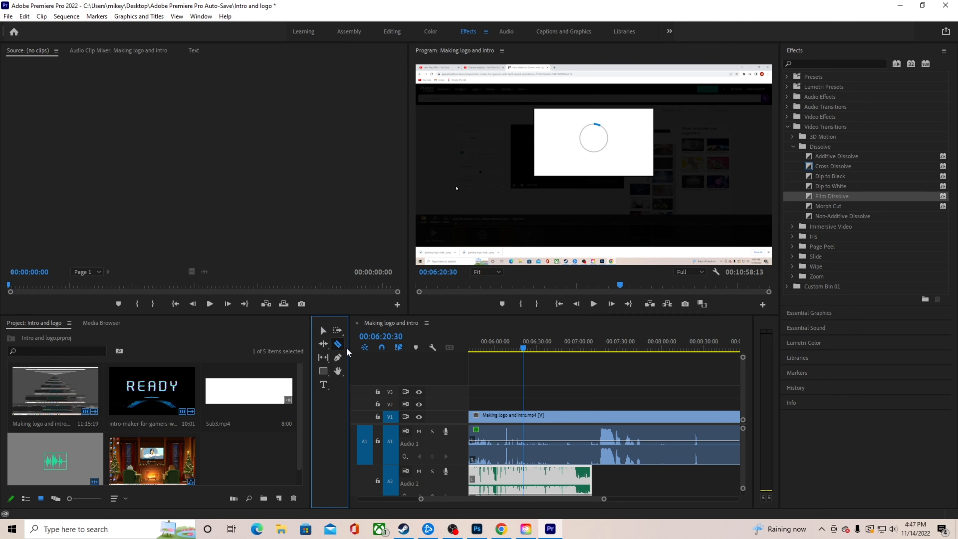
{"action": "left_click", "coordinate": [525, 447]}
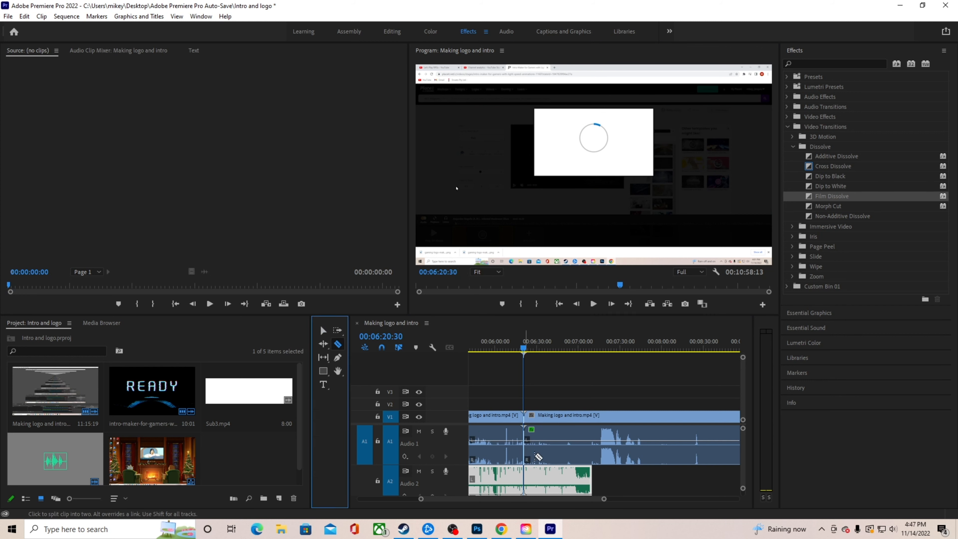
{"action": "left_click", "coordinate": [530, 349]}
{"action": "left_click_drag", "start_coordinate": [530, 352], "coordinate": [591, 349]}
{"action": "left_click", "coordinate": [594, 444]}
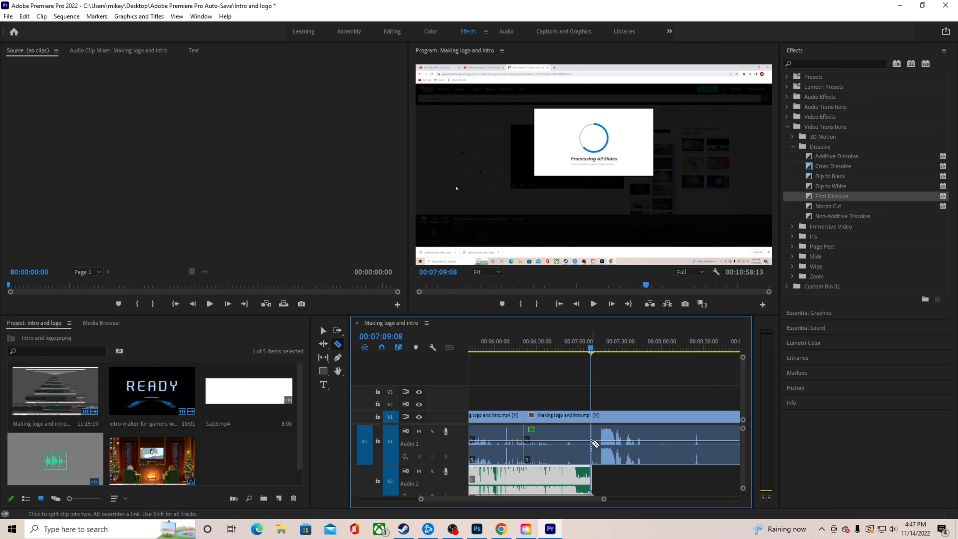
{"action": "left_click", "coordinate": [595, 444]}
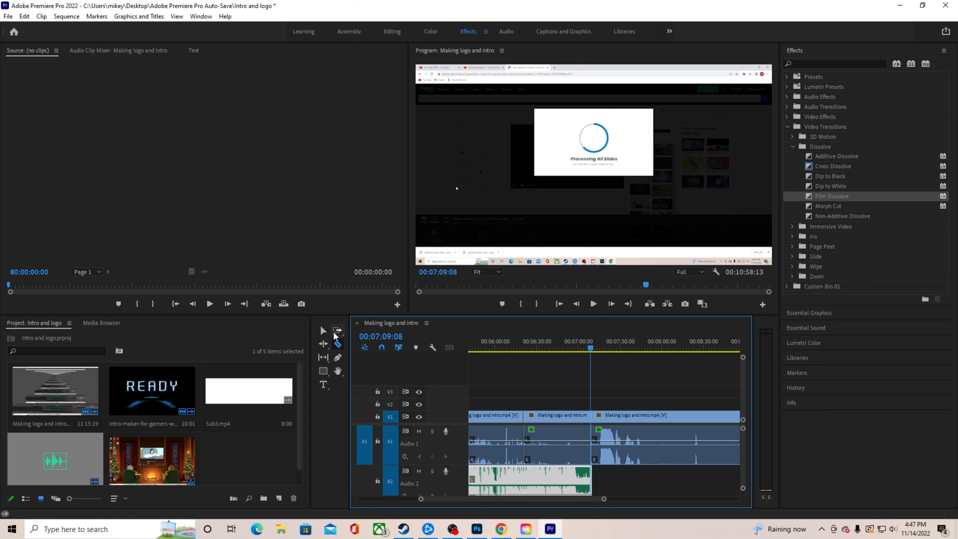
- Delete the processing-wait section between 00:06:20:30 and 00:07:09:08 and move the following clip back to close the gap
{"action": "left_click", "coordinate": [324, 331]}
{"action": "left_click", "coordinate": [562, 433]}
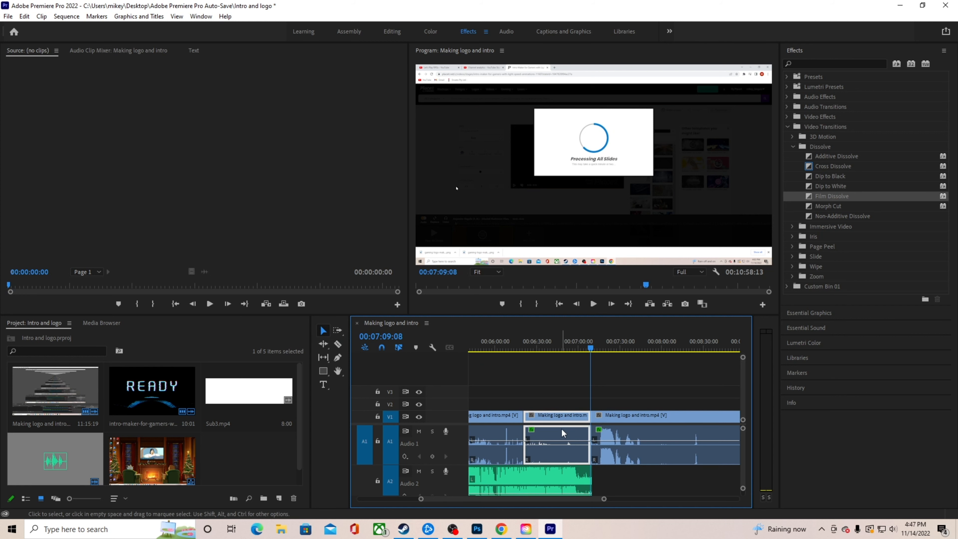
{"action": "key", "text": "Delete"}
{"action": "left_click_drag", "start_coordinate": [646, 426], "coordinate": [579, 426]}
- Play the sequence from 00:06:18:51 to 00:06:31:07 to check the join and the loud intro preview audio
{"action": "left_click_drag", "start_coordinate": [589, 347], "coordinate": [518, 356]}
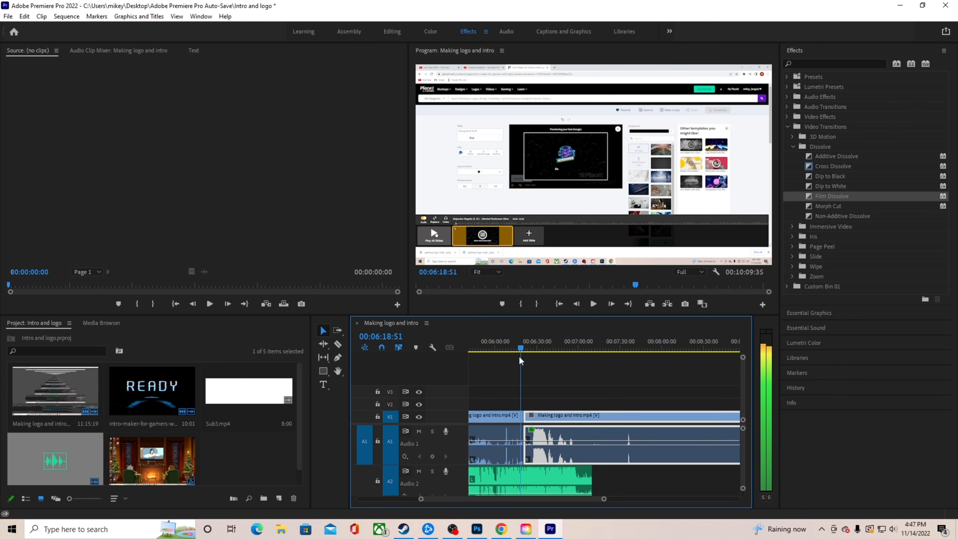
{"action": "left_click", "coordinate": [594, 305]}
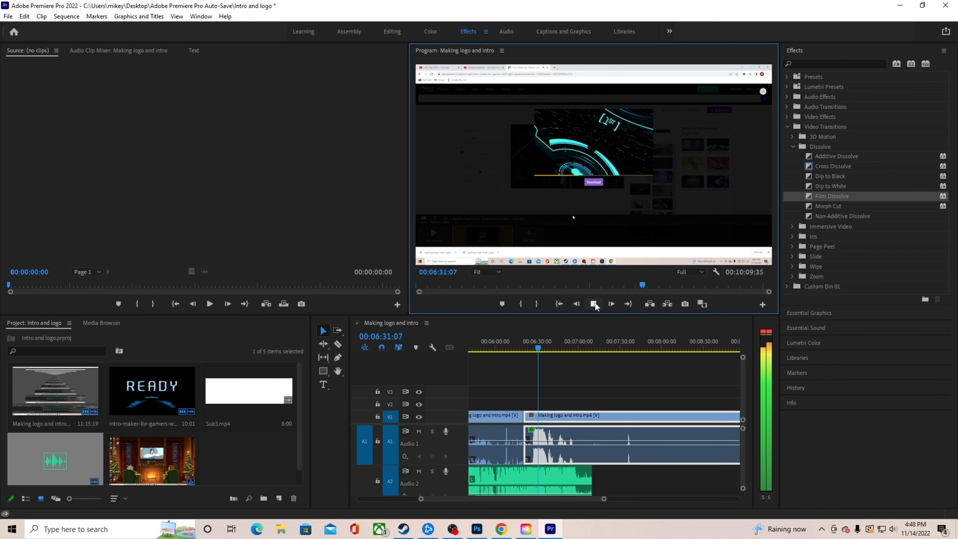
{"action": "left_click", "coordinate": [594, 305]}
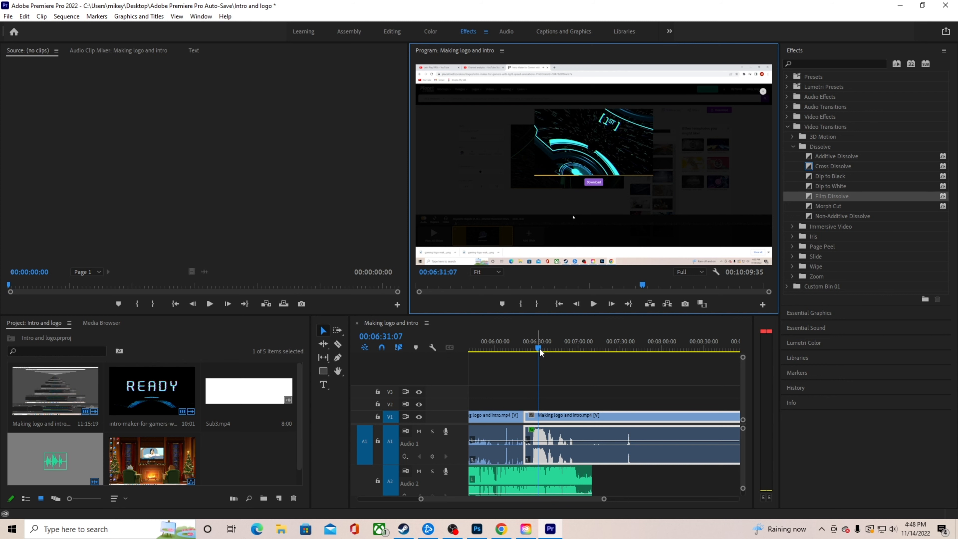
- Split the main clip and its audio at 00:06:52:37 and lower the Audio 1 volume of the section before the cut
{"action": "left_click_drag", "start_coordinate": [540, 350], "coordinate": [569, 357]}
{"action": "left_click", "coordinate": [337, 344]}
{"action": "left_click", "coordinate": [572, 427]}
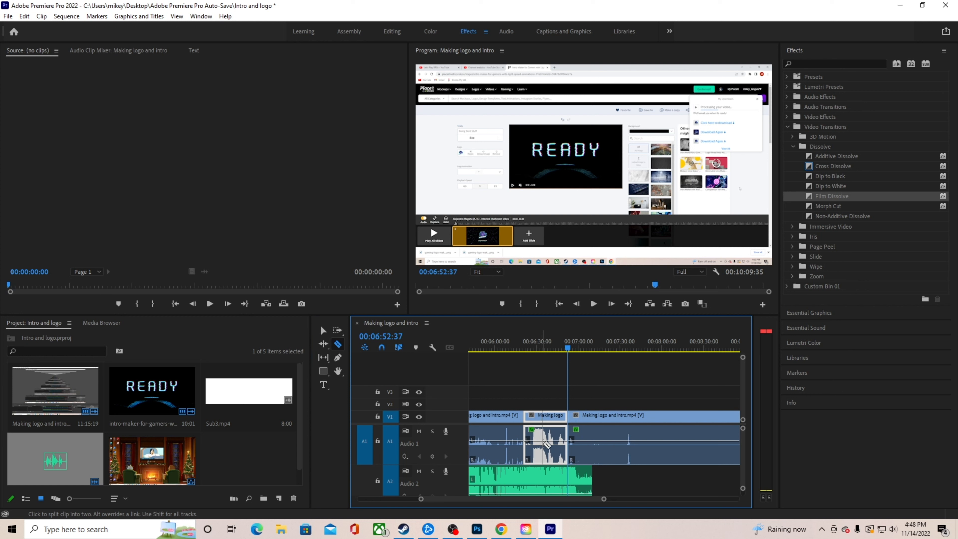
{"action": "left_click", "coordinate": [323, 331]}
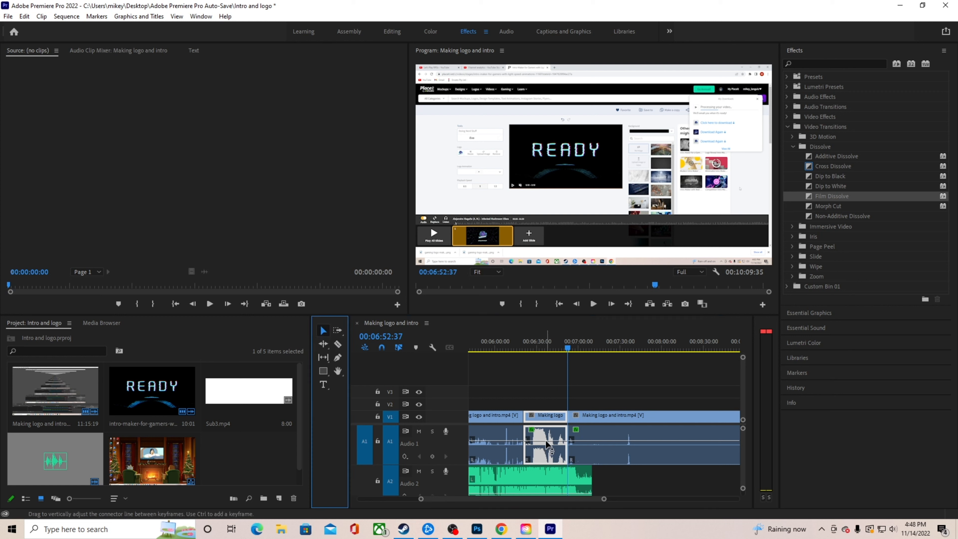
{"action": "left_click_drag", "start_coordinate": [547, 442], "coordinate": [547, 452]}
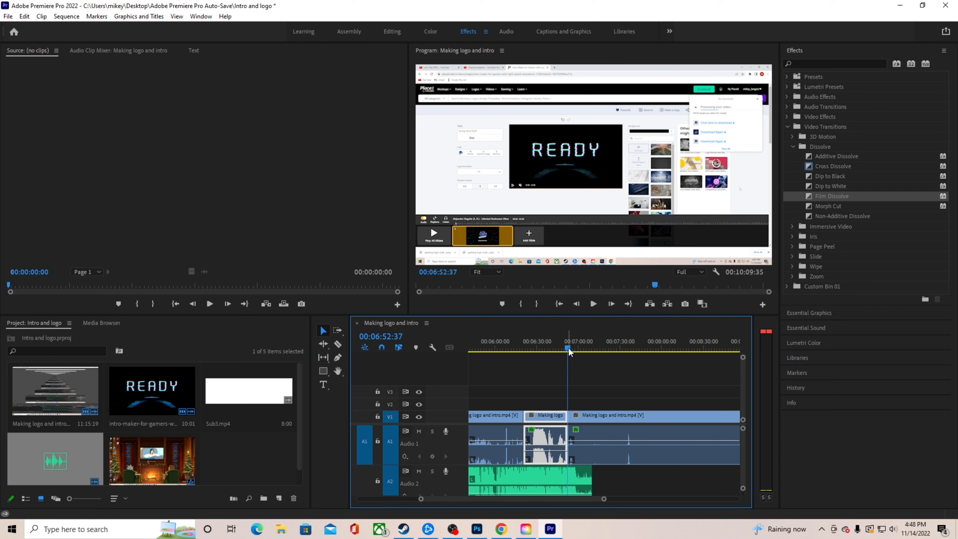
- Play from 00:06:19:34 to 00:06:38:39 while fine-tuning the Audio 1 volume of the intro preview section
{"action": "left_click_drag", "start_coordinate": [568, 348], "coordinate": [521, 363]}
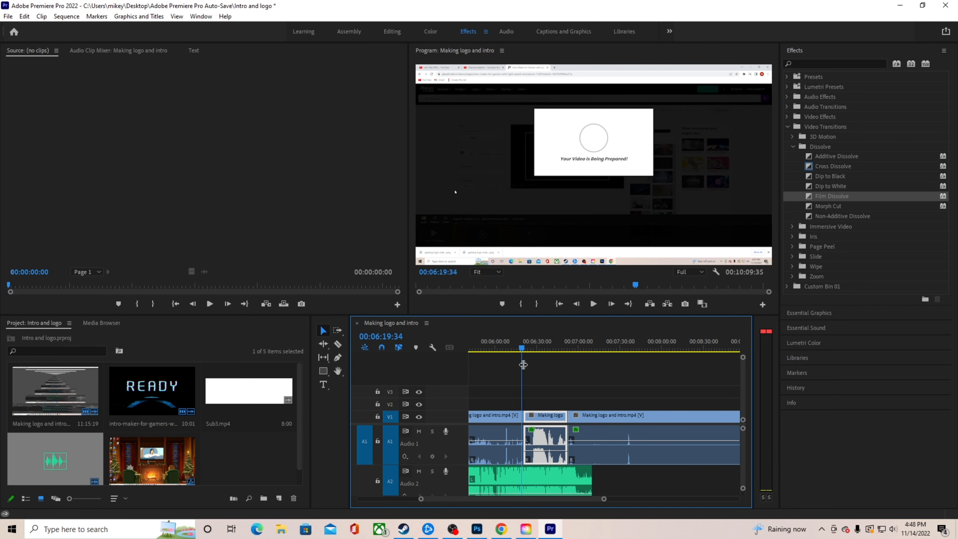
{"action": "left_click", "coordinate": [596, 307]}
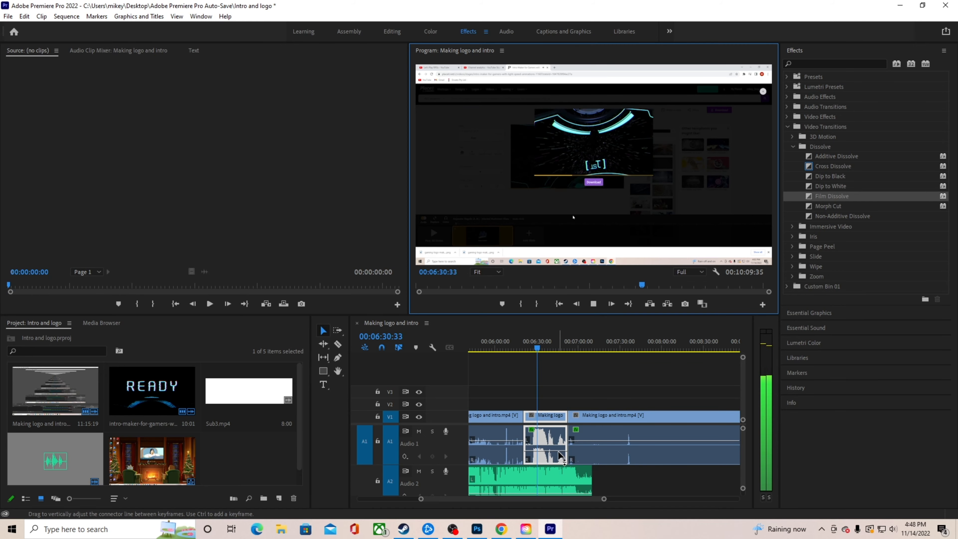
{"action": "left_click_drag", "start_coordinate": [560, 451], "coordinate": [562, 453]}
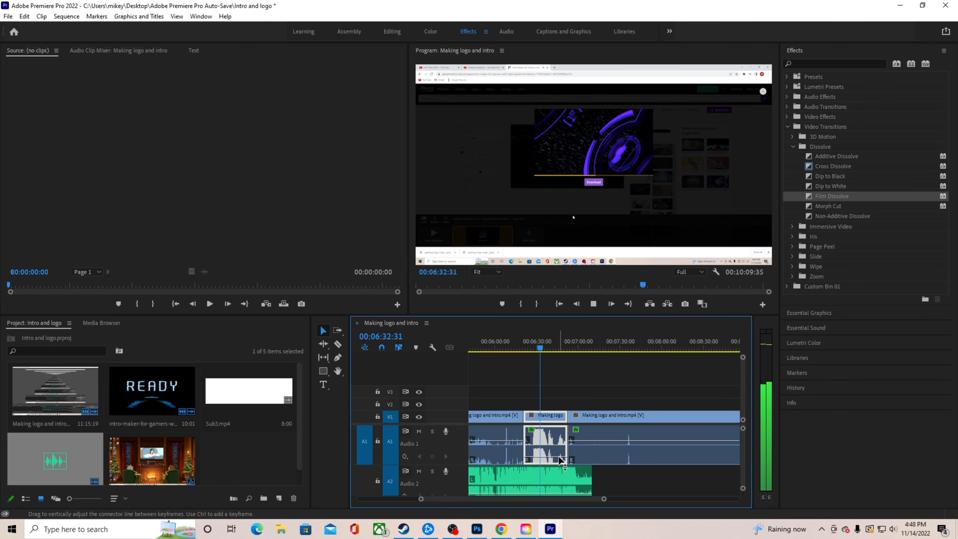
{"action": "left_click_drag", "start_coordinate": [557, 455], "coordinate": [560, 451]}
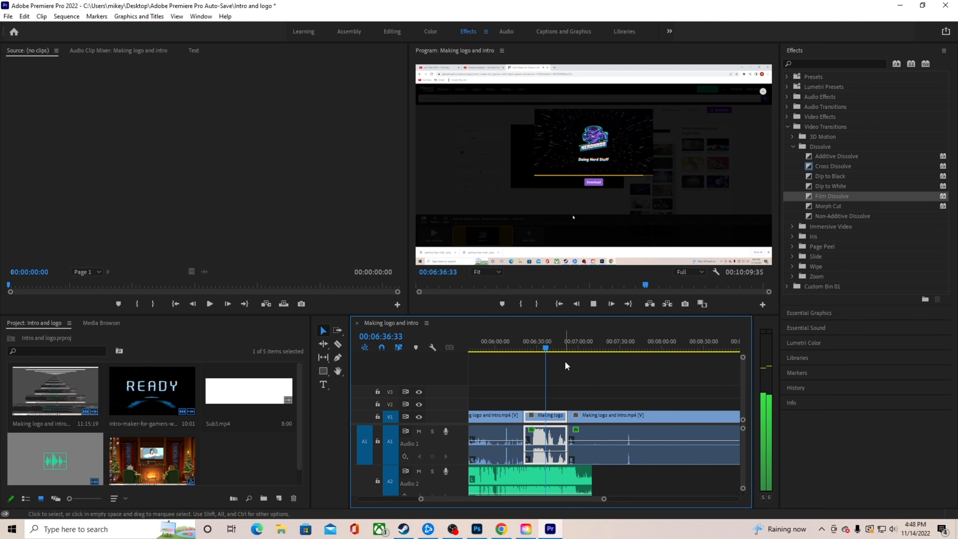
{"action": "left_click", "coordinate": [593, 304]}
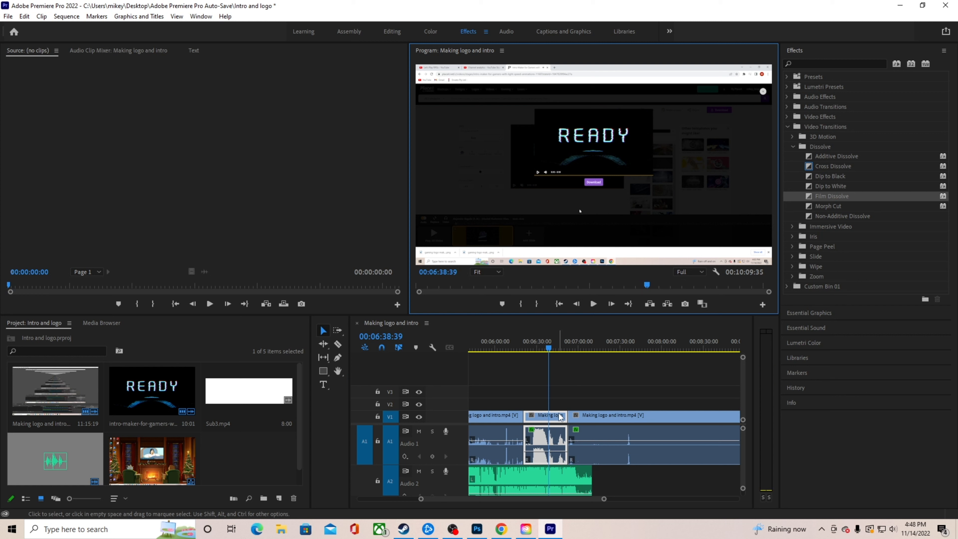
- Cut out the remaining wait before 00:06:26:03 at the start of the intro preview section and close the gaps with the following clips
{"action": "left_click_drag", "start_coordinate": [603, 499], "coordinate": [582, 508]}
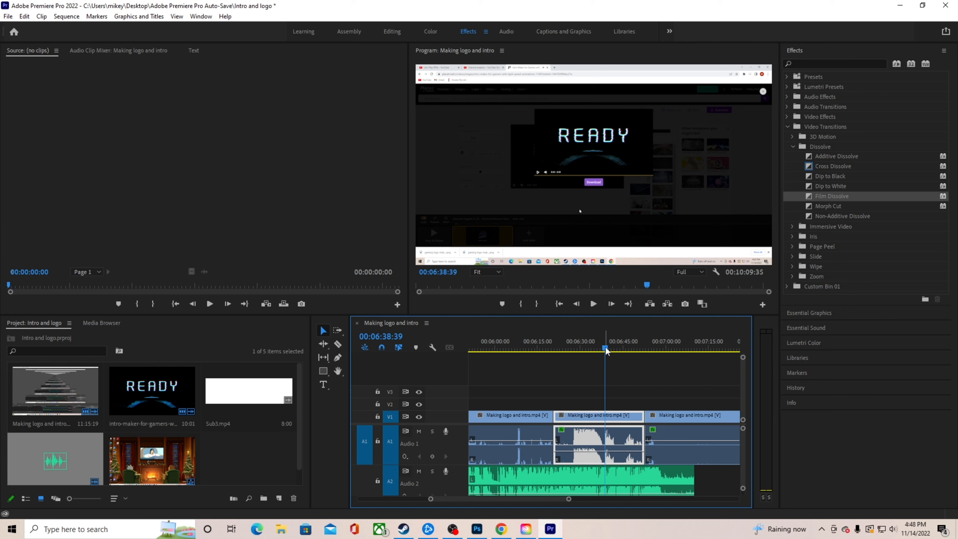
{"action": "left_click_drag", "start_coordinate": [605, 346], "coordinate": [569, 359]}
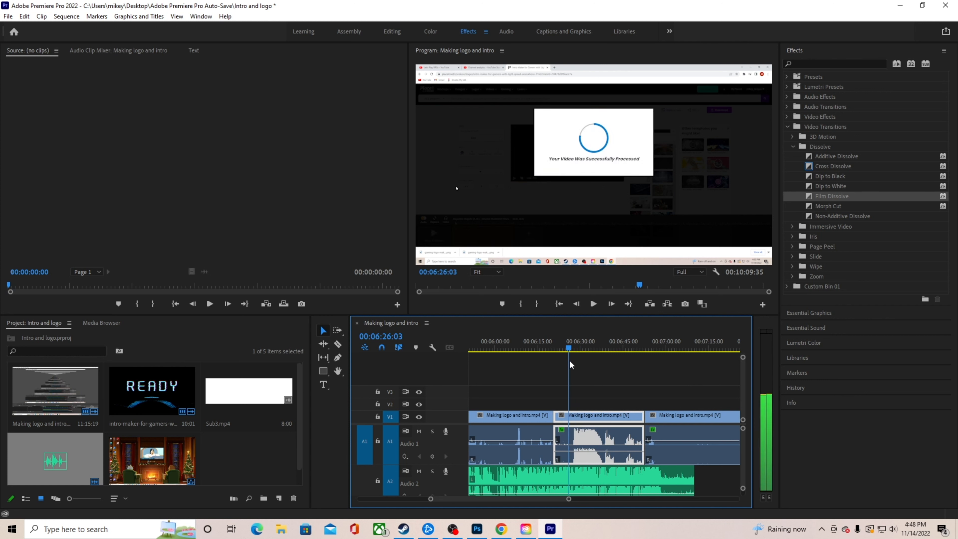
{"action": "left_click", "coordinate": [338, 344]}
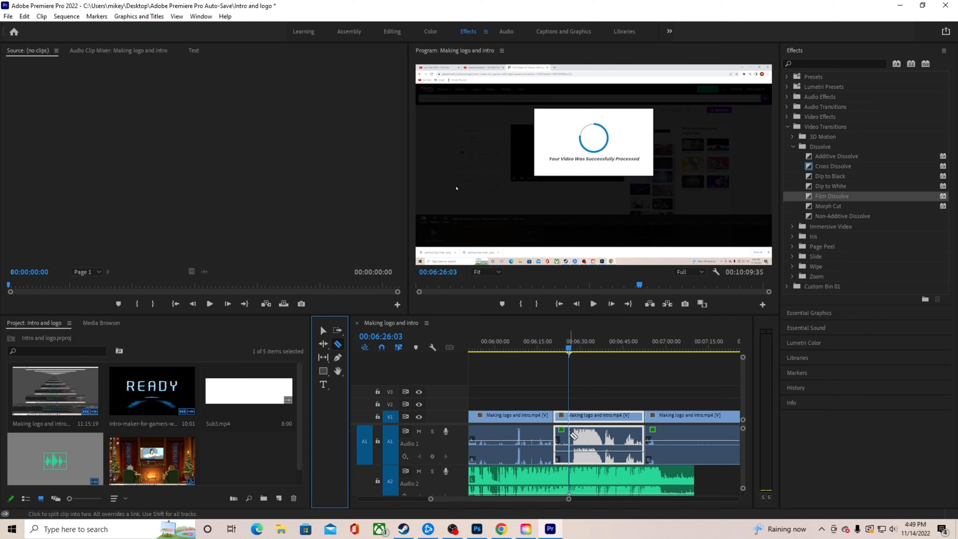
{"action": "left_click", "coordinate": [569, 435]}
{"action": "left_click", "coordinate": [323, 331]}
{"action": "left_click", "coordinate": [561, 438]}
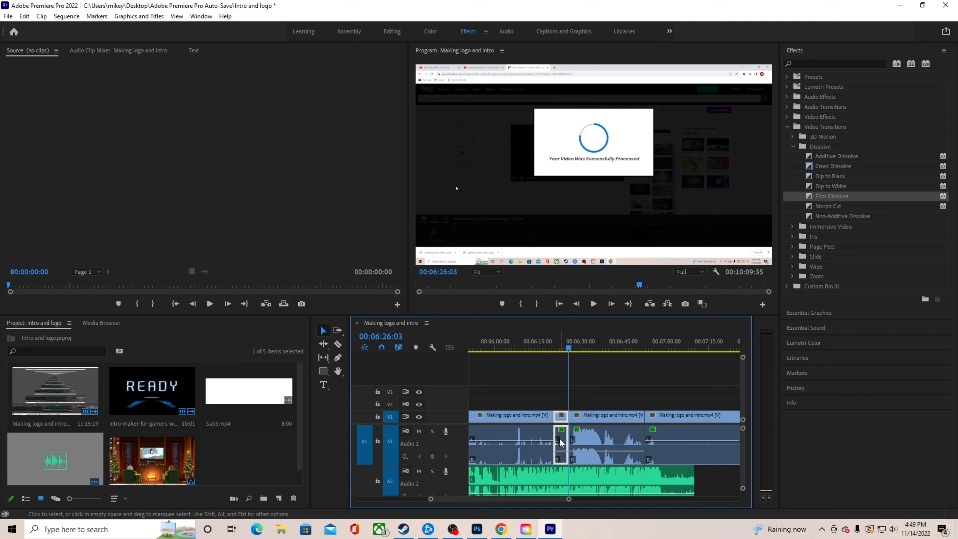
{"action": "key", "text": "Delete"}
{"action": "left_click_drag", "start_coordinate": [618, 423], "coordinate": [675, 427]}
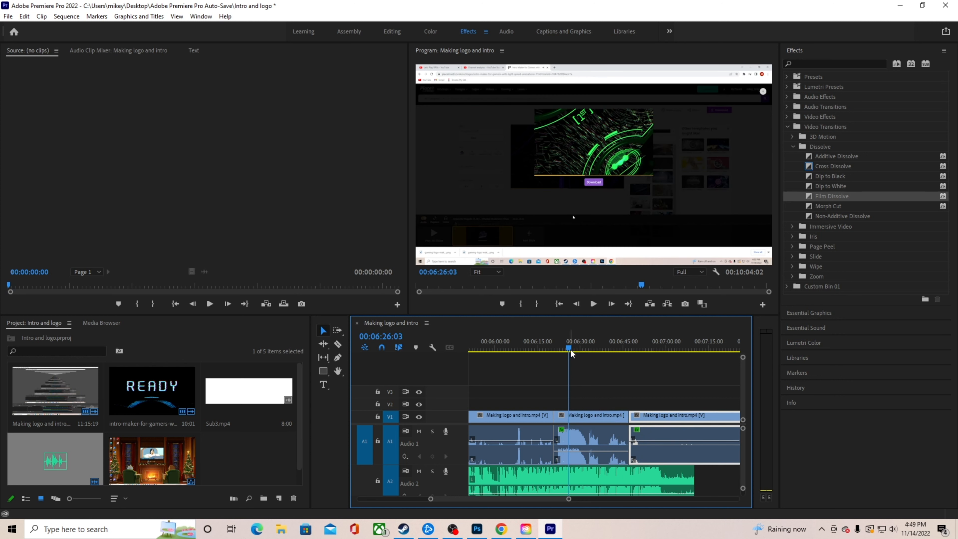
- Play the sequence from 00:06:18:53 to 00:06:26:35 to check the tightened join and the preview's volume
{"action": "left_click_drag", "start_coordinate": [570, 349], "coordinate": [549, 351]}
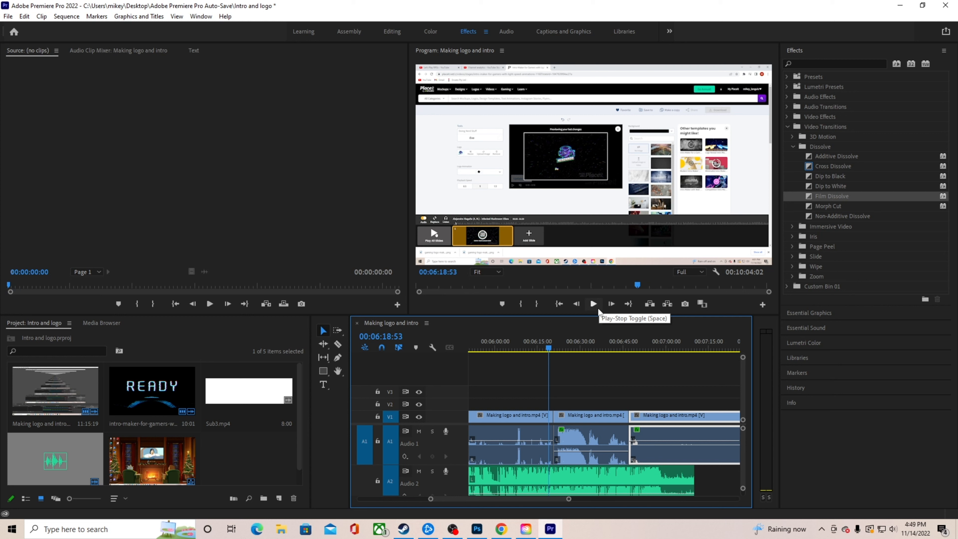
{"action": "left_click", "coordinate": [593, 304]}
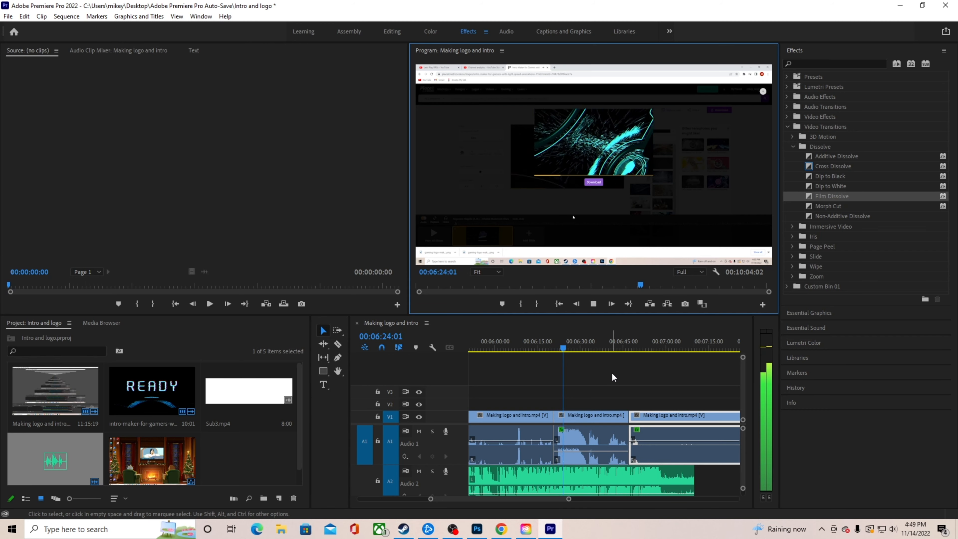
{"action": "left_click", "coordinate": [599, 303]}
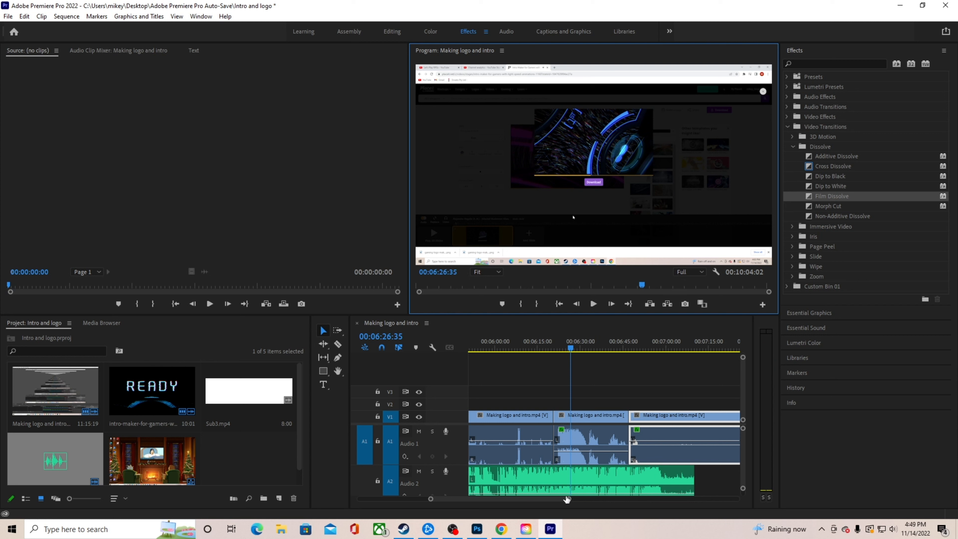
- Play the sequence from 00:06:47:39 to 00:06:51:47 to find where the long silent stretch begins
{"action": "left_click_drag", "start_coordinate": [569, 499], "coordinate": [581, 503]}
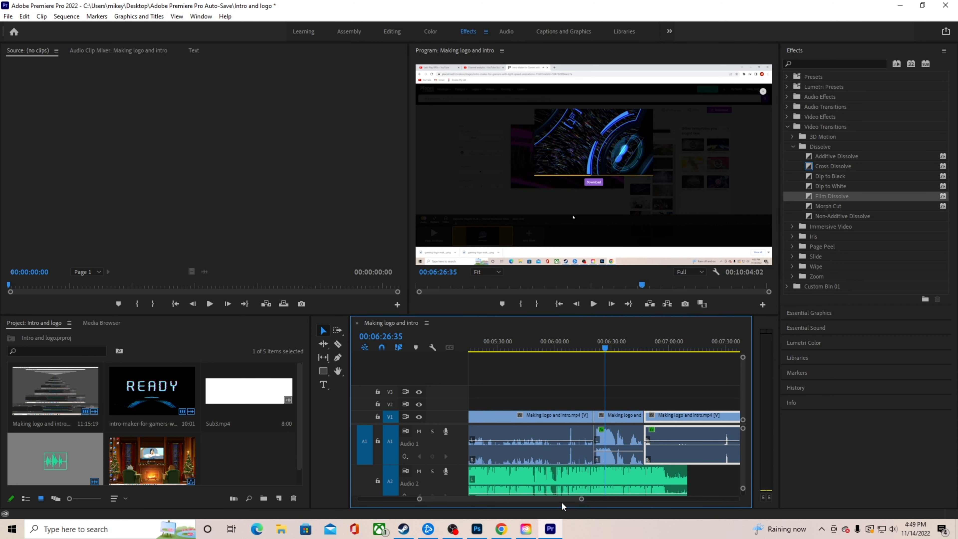
{"action": "scroll", "coordinate": [557, 500], "scroll_direction": "down", "scroll_amount": 4}
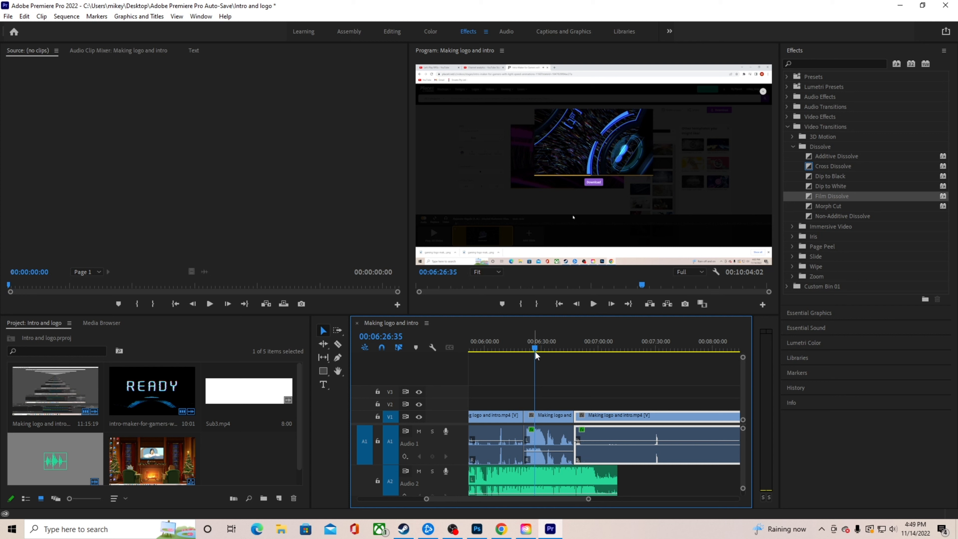
{"action": "left_click_drag", "start_coordinate": [536, 351], "coordinate": [578, 358]}
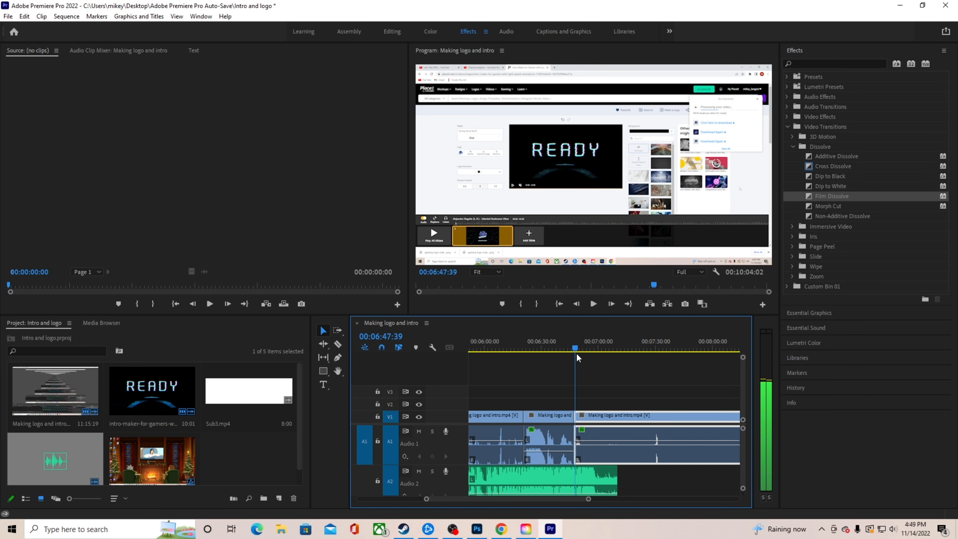
{"action": "left_click", "coordinate": [596, 306]}
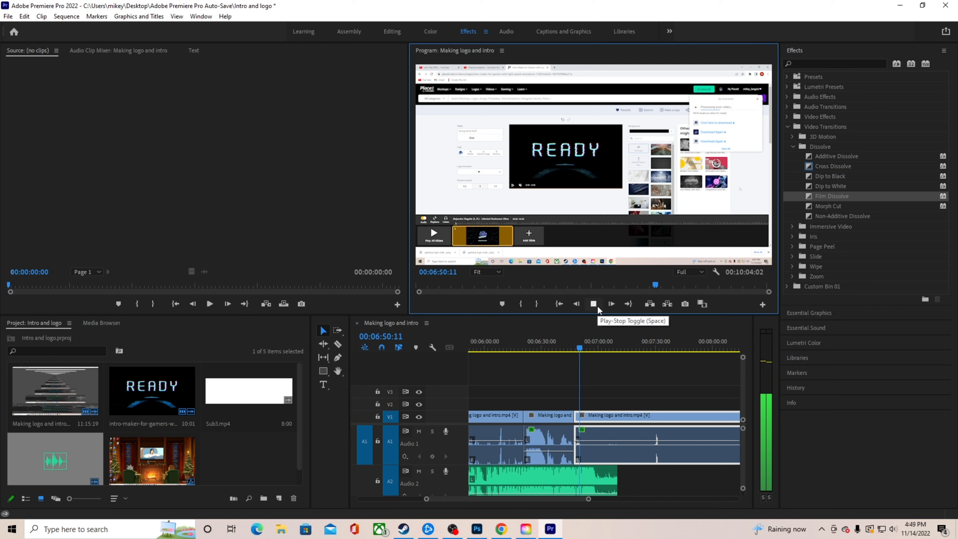
{"action": "left_click", "coordinate": [595, 304]}
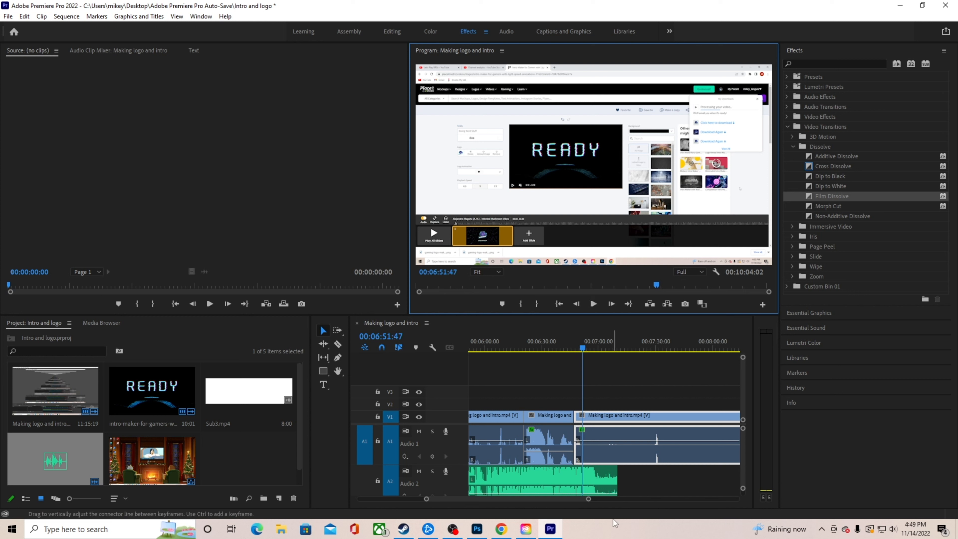
- Split the main video clip and its audio at 00:06:51:47 and 00:09:20:10, around the long silent stretch
{"action": "mouse_move", "coordinate": [573, 499]}
{"action": "left_mouse_down"}
{"action": "mouse_move", "coordinate": [595, 501]}
{"action": "mouse_move", "coordinate": [580, 500]}
{"action": "left_mouse_up"}
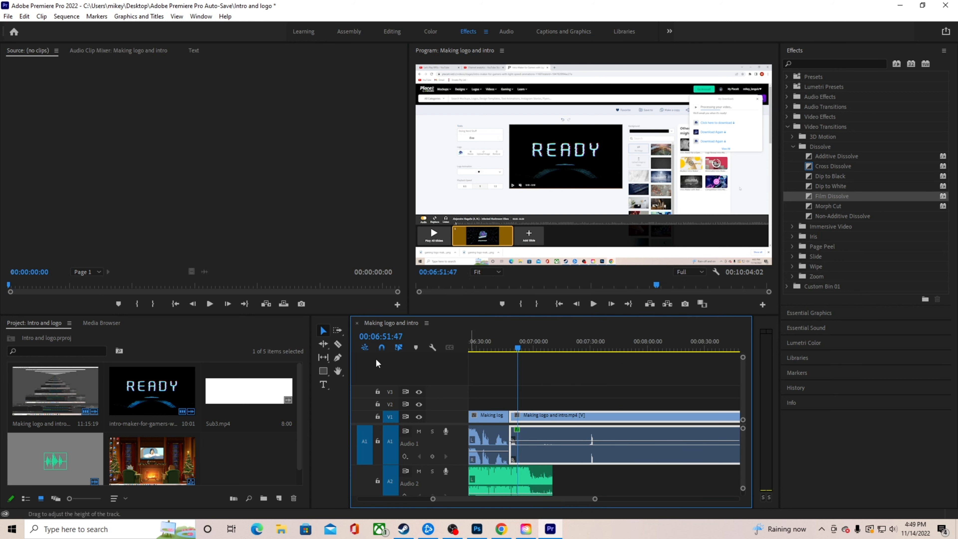
{"action": "left_click", "coordinate": [338, 343]}
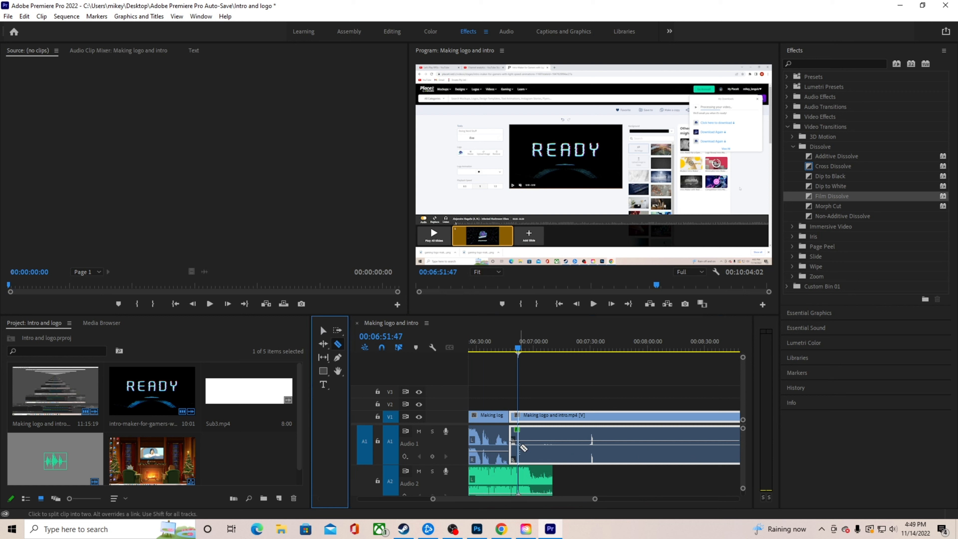
{"action": "left_click", "coordinate": [519, 449]}
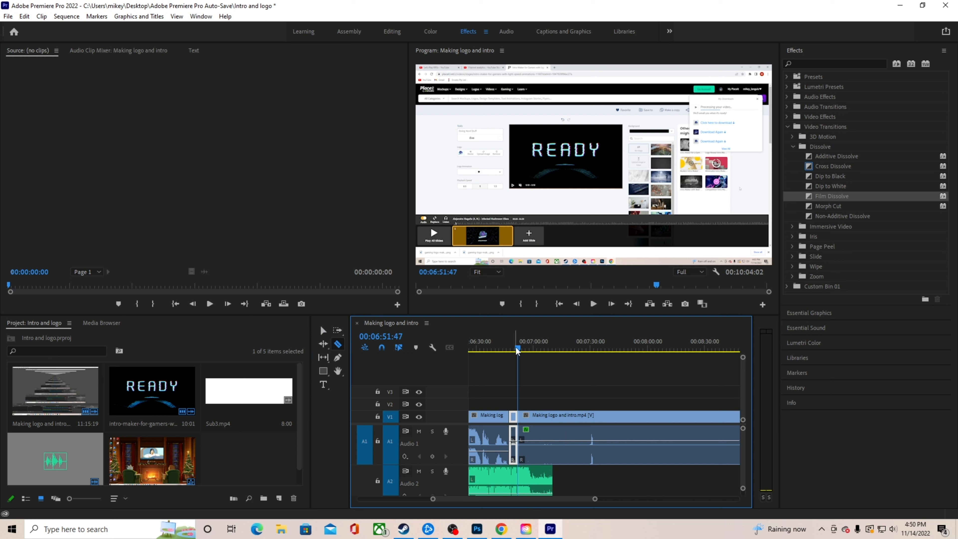
{"action": "mouse_move", "coordinate": [595, 499]}
{"action": "left_mouse_down"}
{"action": "mouse_move", "coordinate": [581, 500]}
{"action": "mouse_move", "coordinate": [614, 502]}
{"action": "mouse_move", "coordinate": [586, 502]}
{"action": "left_mouse_up"}
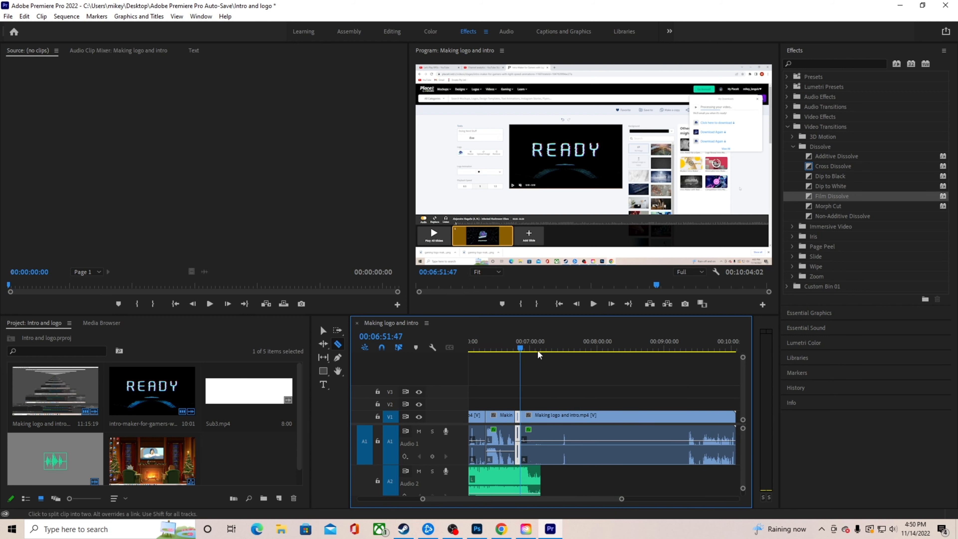
{"action": "left_click_drag", "start_coordinate": [520, 350], "coordinate": [686, 390]}
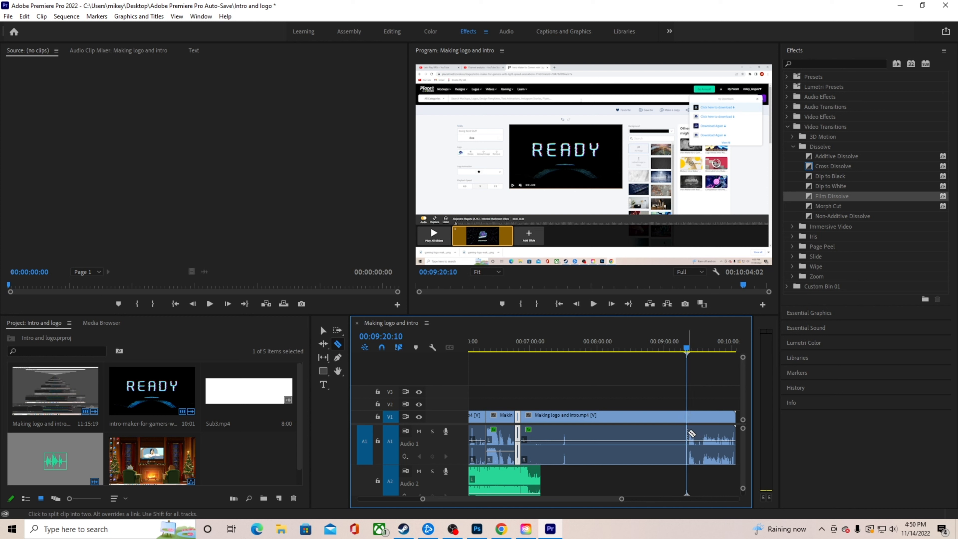
{"action": "left_click", "coordinate": [685, 441]}
- Delete the silent section between 00:06:51:47 and 00:09:20:10 and move the last clip back to close the gap
{"action": "key", "text": "v"}
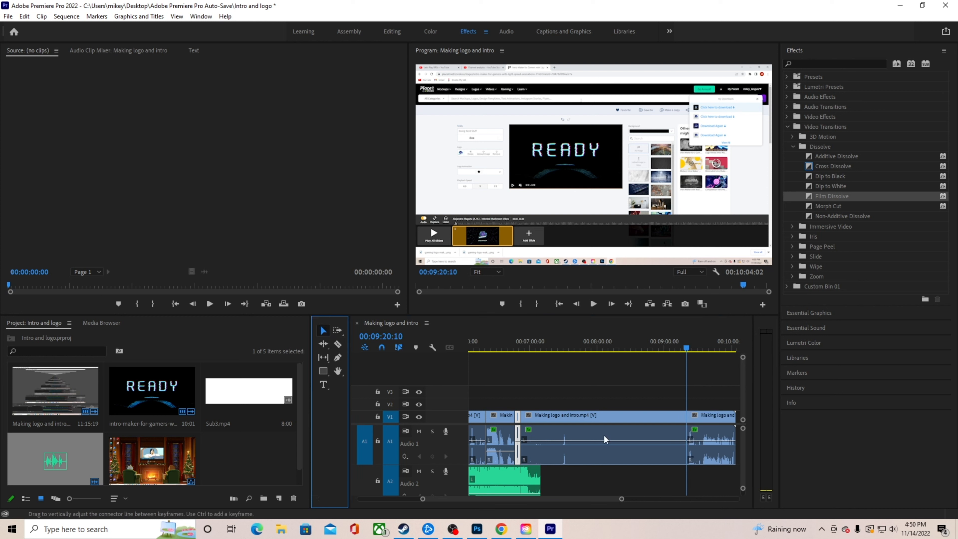
{"action": "left_click", "coordinate": [604, 441]}
{"action": "key", "text": "Delete"}
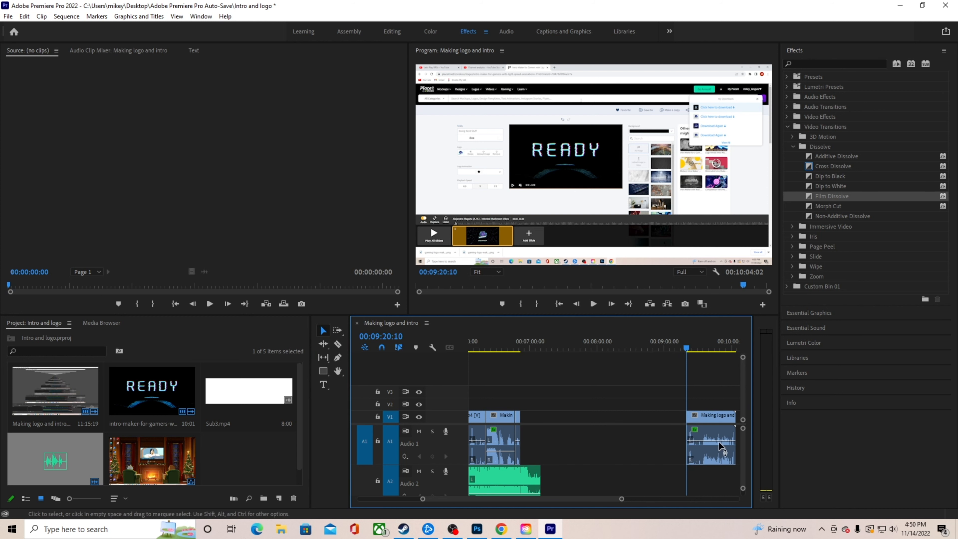
{"action": "left_click_drag", "start_coordinate": [711, 430], "coordinate": [545, 434]}
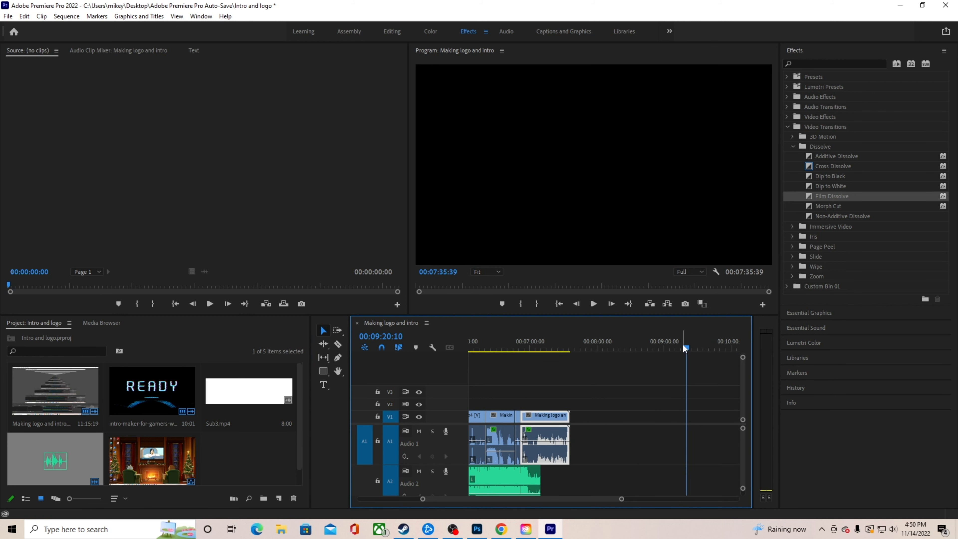
- Play the sequence between about 00:06:29 and 00:06:46:12 to check the volume around the lowered section
{"action": "left_click_drag", "start_coordinate": [687, 347], "coordinate": [494, 368]}
{"action": "left_click", "coordinate": [593, 304]}
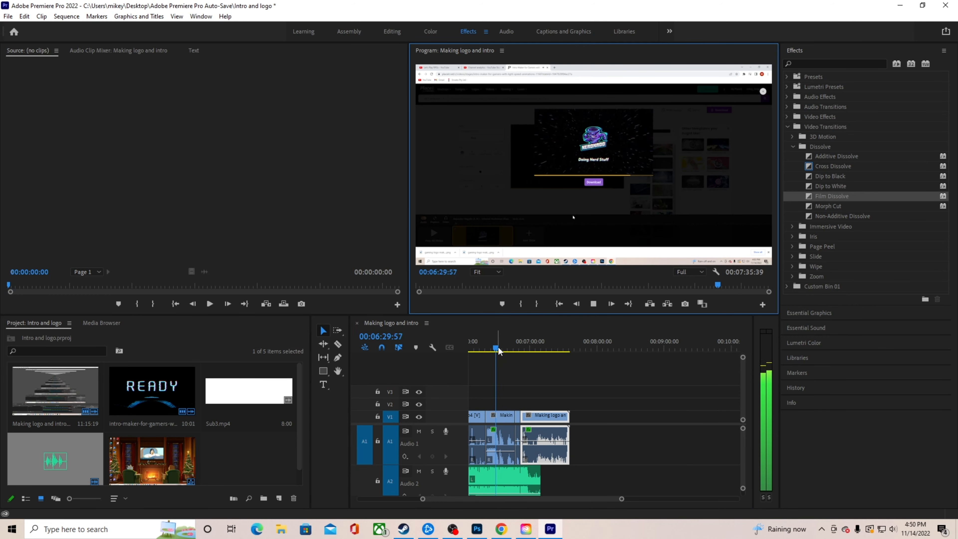
{"action": "left_click", "coordinate": [505, 347]}
{"action": "left_click", "coordinate": [602, 306]}
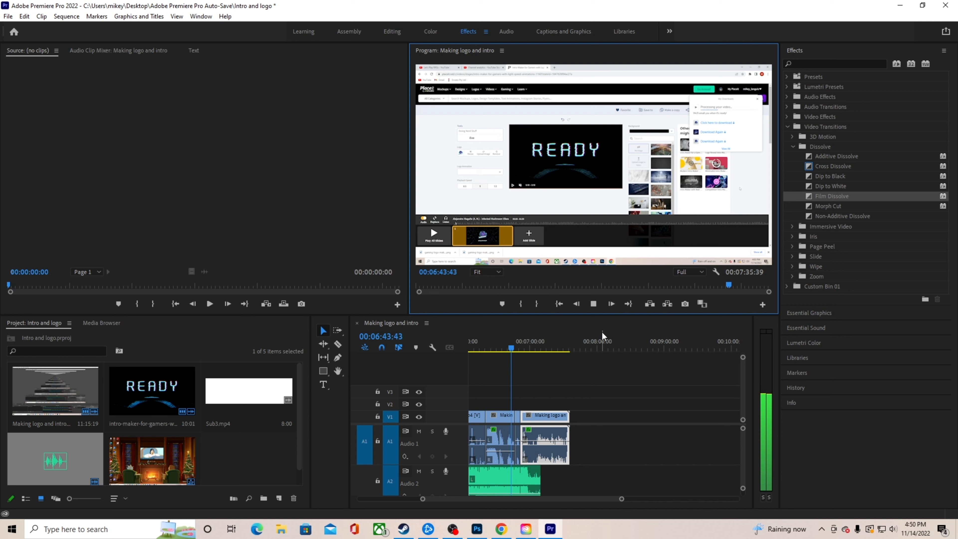
{"action": "left_click", "coordinate": [612, 304]}
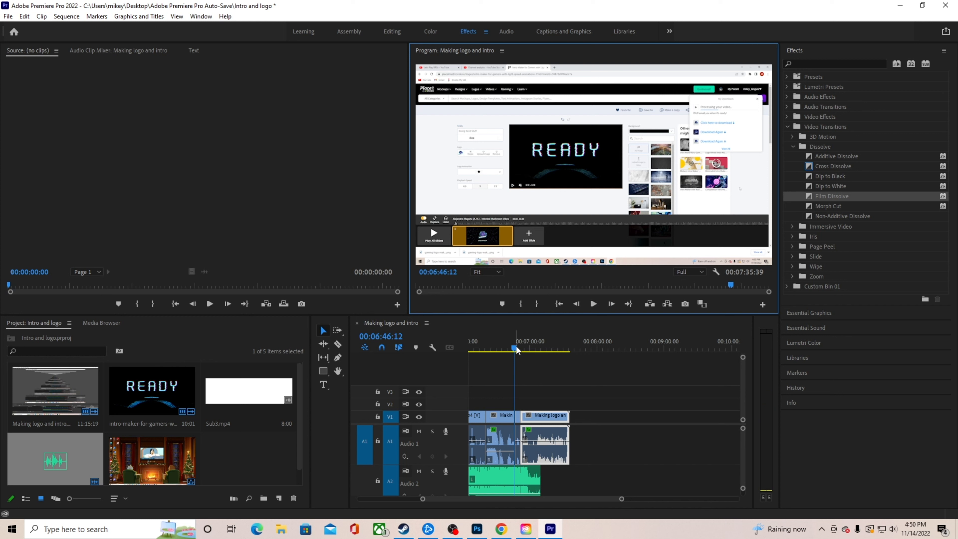
- Split the main clip and its audio at 00:06:32:42 and set the volume of the section after the cut to -0.5 dB
{"action": "left_click_drag", "start_coordinate": [516, 346], "coordinate": [512, 351]}
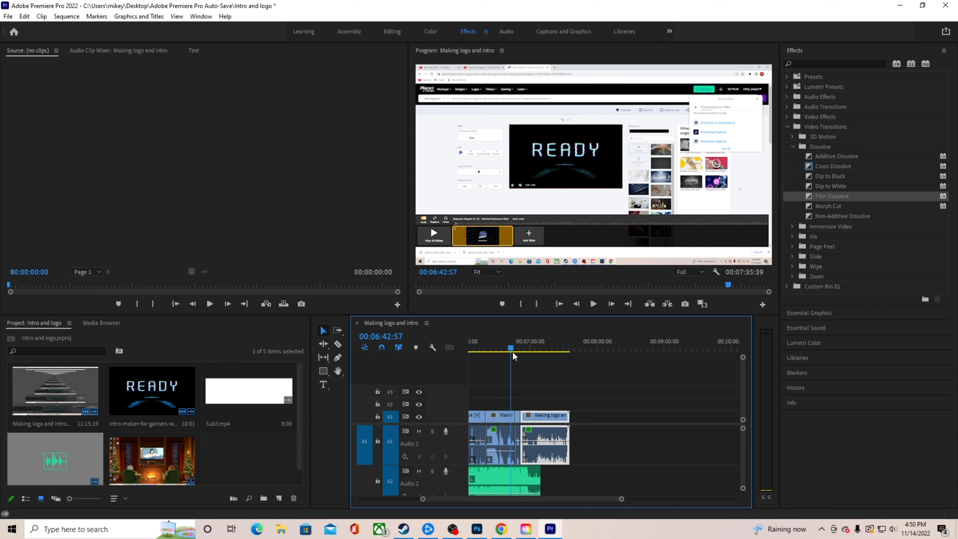
{"action": "left_click_drag", "start_coordinate": [513, 351], "coordinate": [501, 358]}
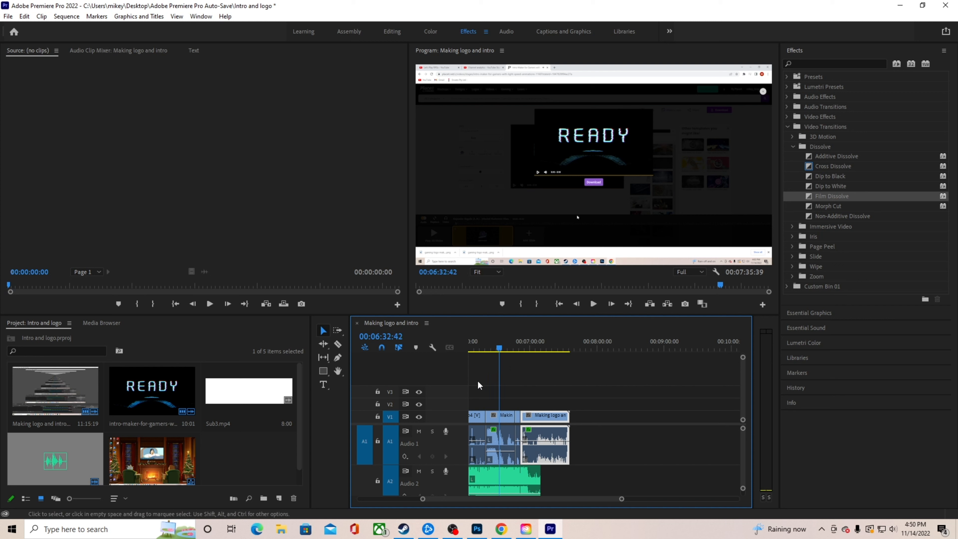
{"action": "left_click", "coordinate": [338, 345]}
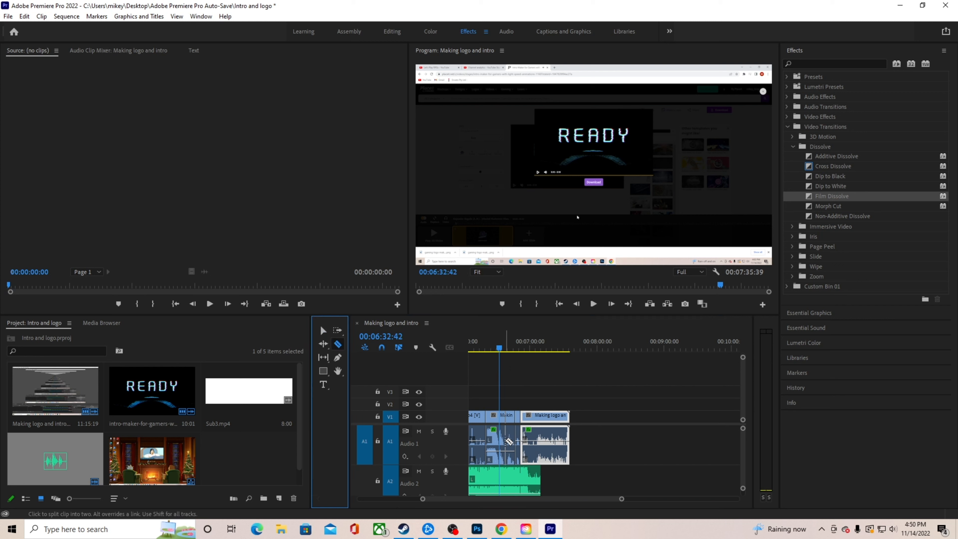
{"action": "left_click", "coordinate": [503, 438]}
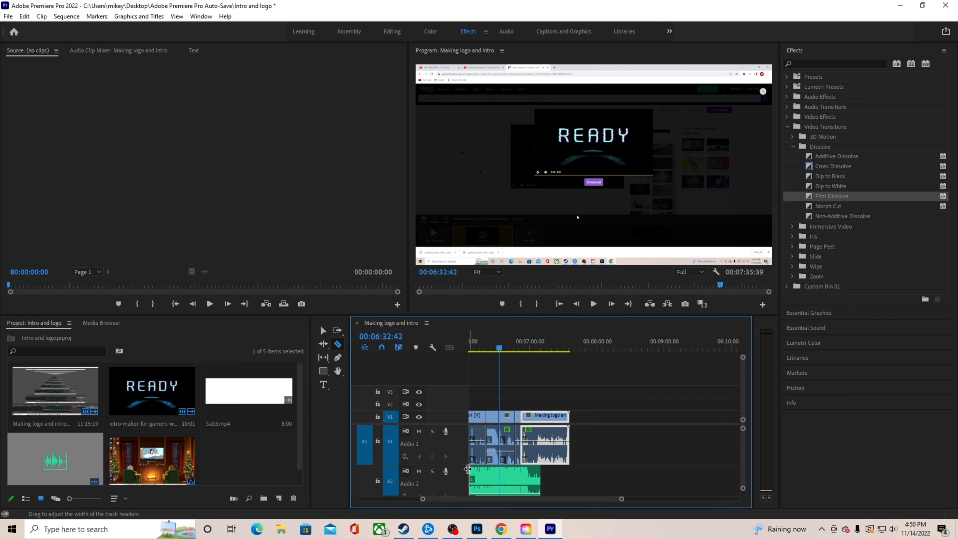
{"action": "key", "text": "v"}
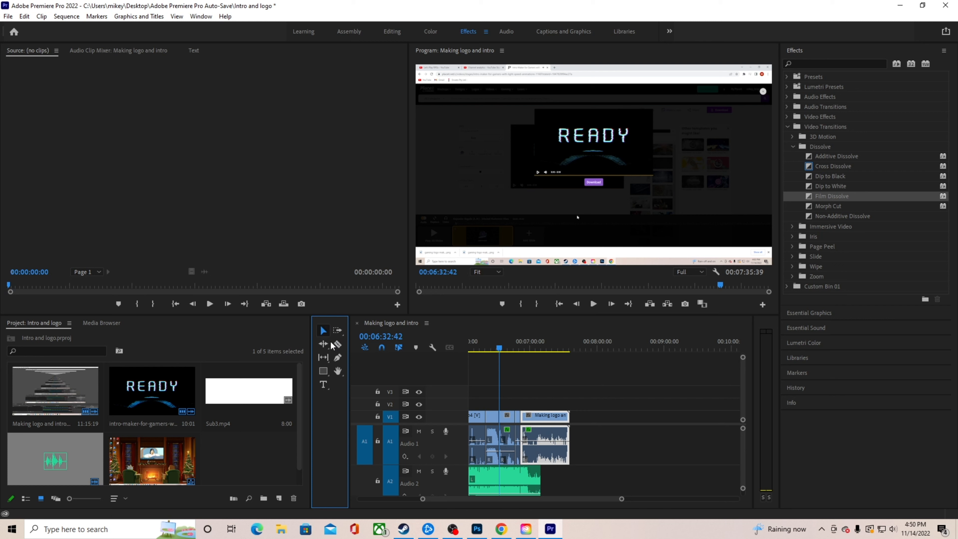
{"action": "left_click", "coordinate": [510, 452]}
{"action": "left_click_drag", "start_coordinate": [510, 452], "coordinate": [510, 448]}
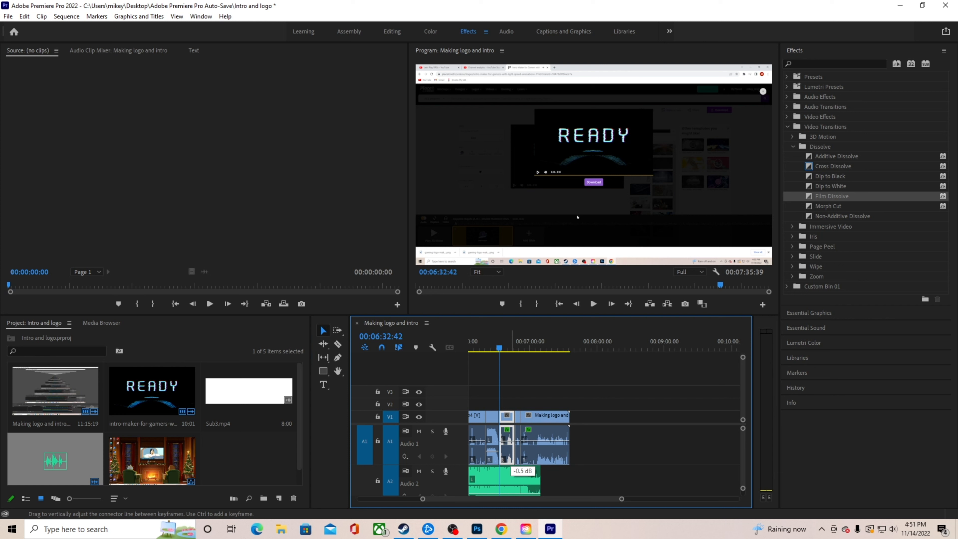
- Play the sequence from about 00:06:32:42 to 00:06:58:52 to check the adjusted volume and the background music
{"action": "left_click", "coordinate": [497, 350]}
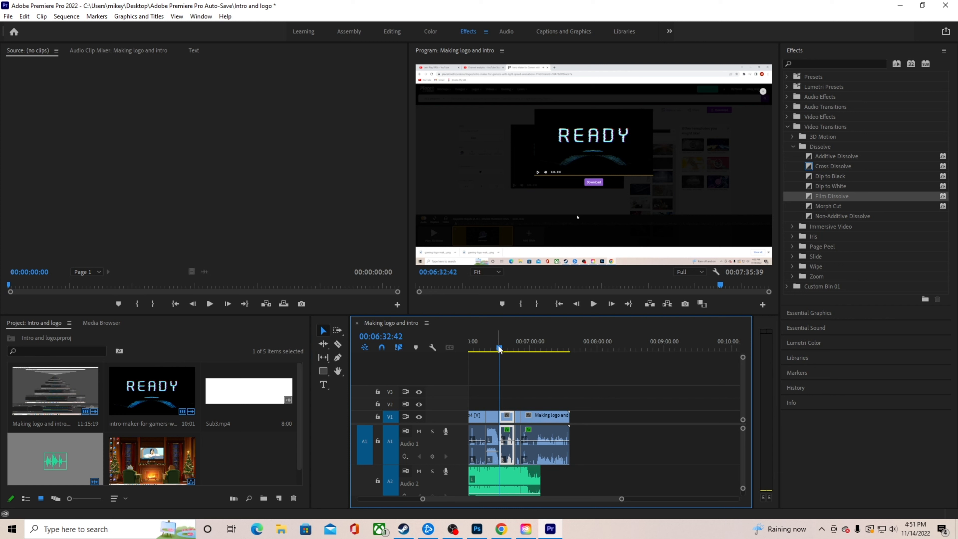
{"action": "left_click", "coordinate": [598, 304]}
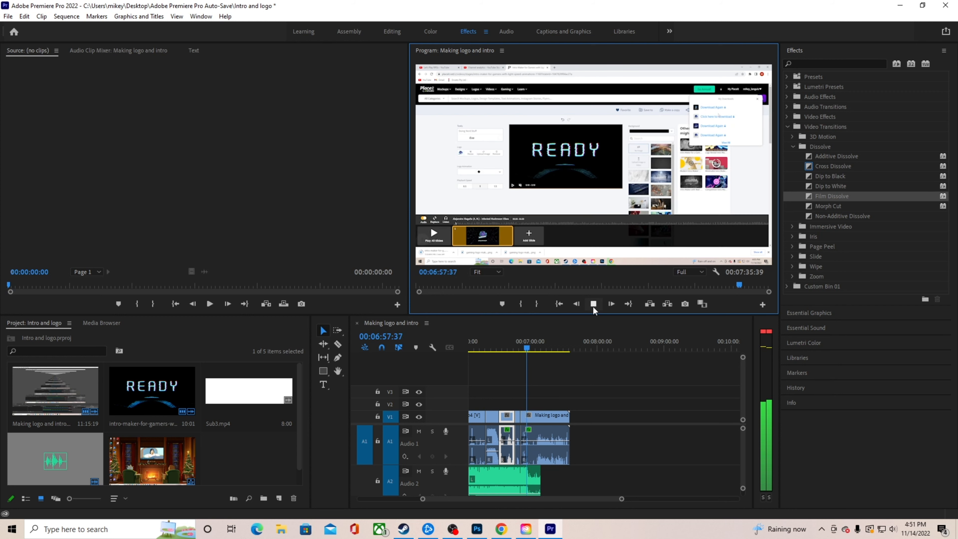
{"action": "left_click", "coordinate": [593, 305]}
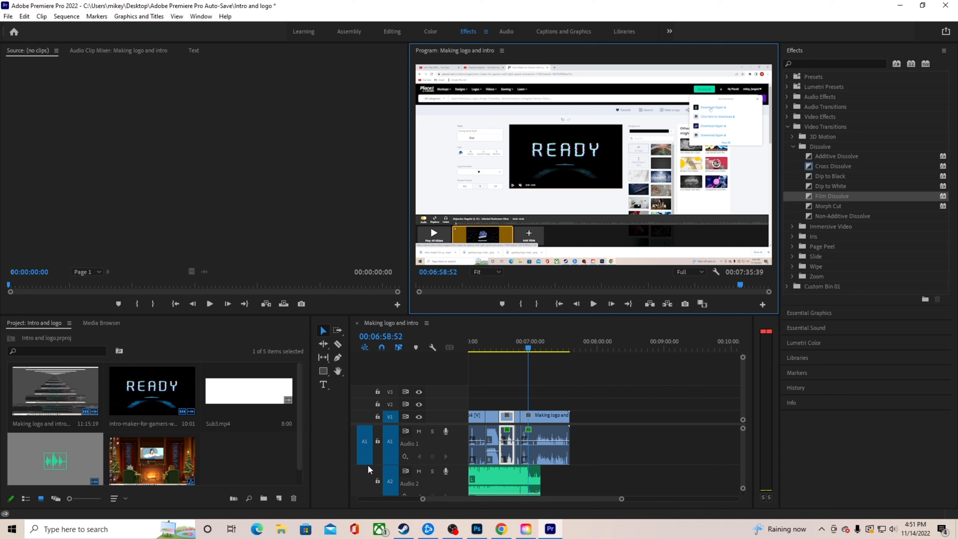
- Split the background music at 00:06:53:38 and delete its remaining end section
{"action": "left_click", "coordinate": [523, 350]}
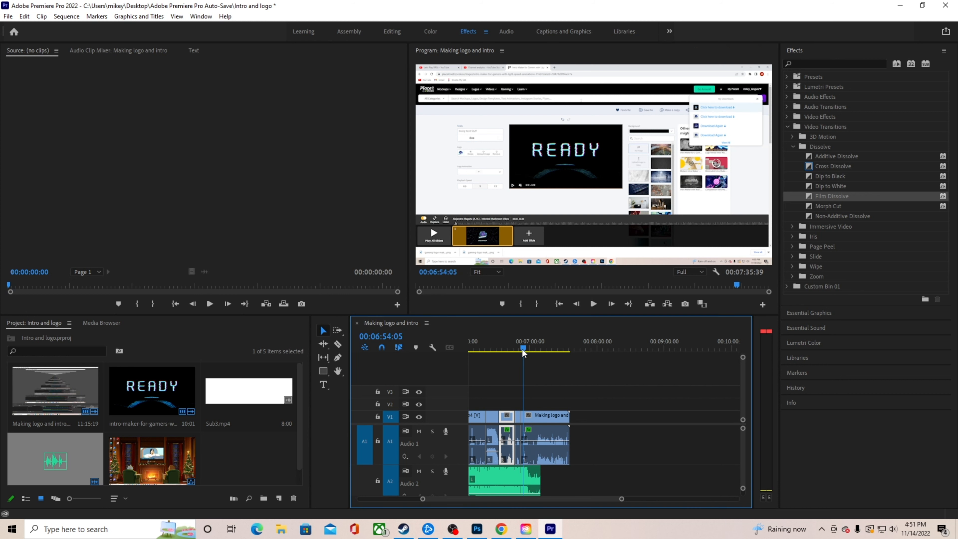
{"action": "left_click", "coordinate": [485, 485]}
{"action": "left_click", "coordinate": [338, 344]}
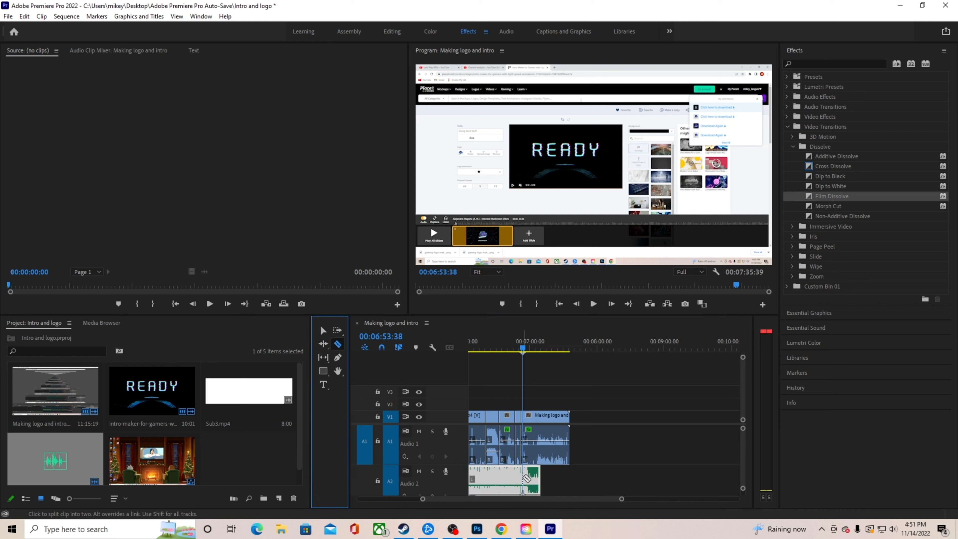
{"action": "left_click", "coordinate": [527, 478]}
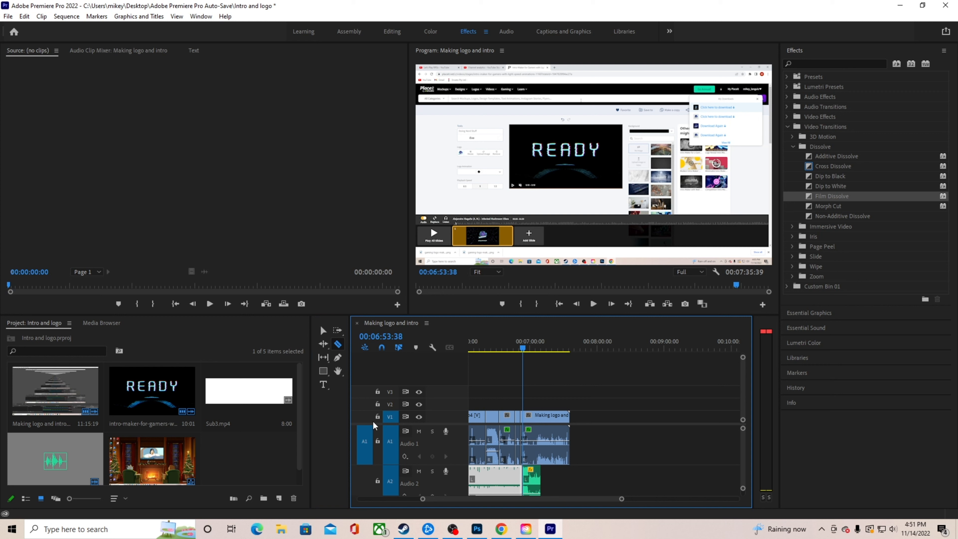
{"action": "key", "text": "v"}
{"action": "left_click", "coordinate": [533, 478]}
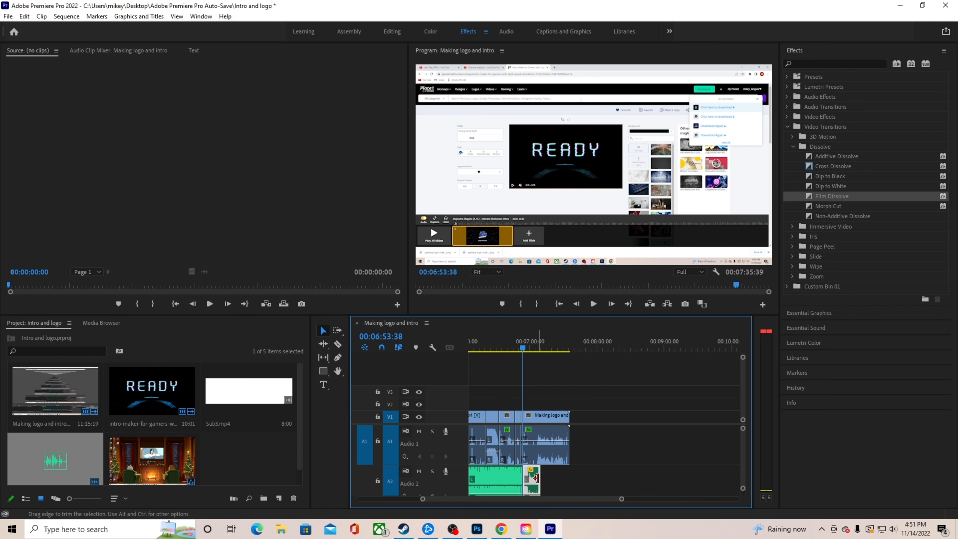
{"action": "key", "text": "Delete"}
- Add the background music again on Audio 2 from 00:06:53:38 and cut off its opening up to 00:07:07:53
{"action": "left_click_drag", "start_coordinate": [74, 445], "coordinate": [528, 480]}
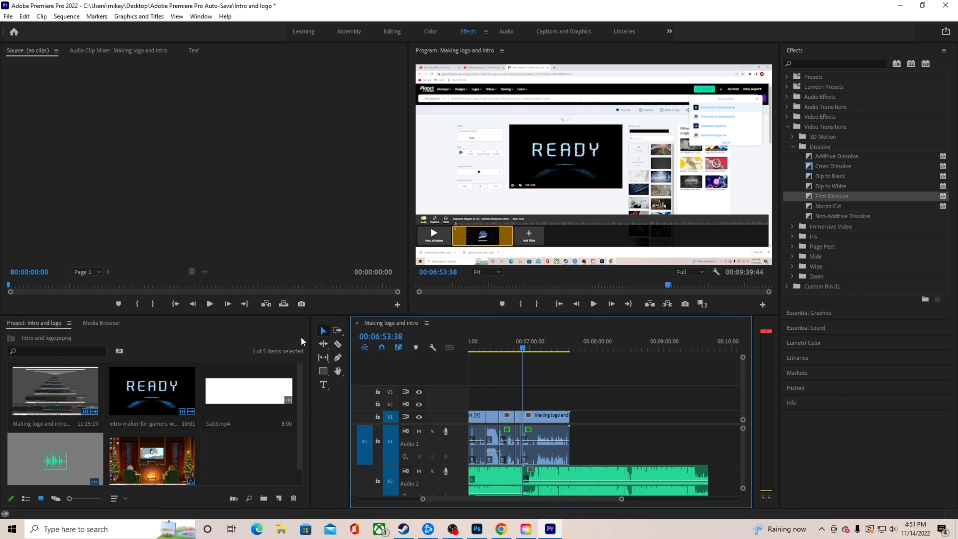
{"action": "left_click", "coordinate": [564, 478]}
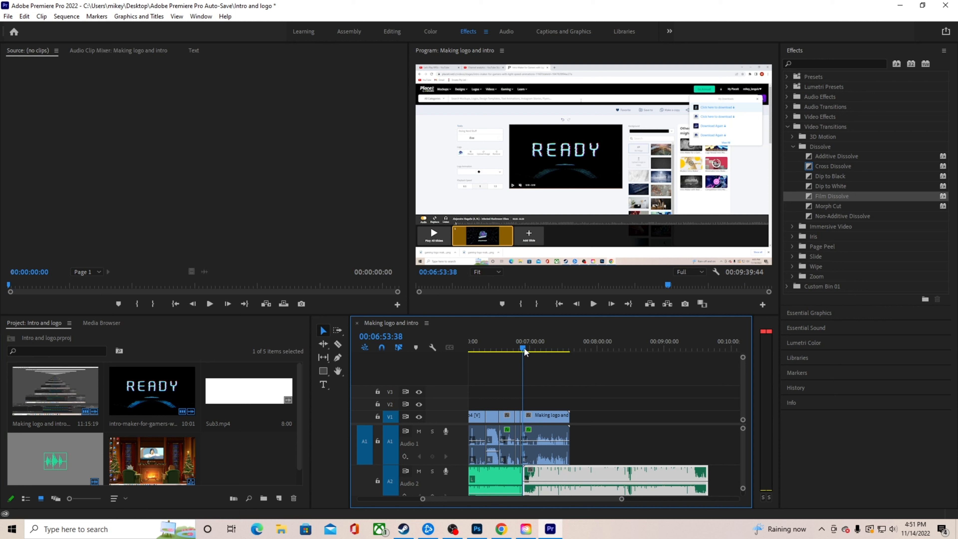
{"action": "left_click_drag", "start_coordinate": [524, 348], "coordinate": [540, 357]}
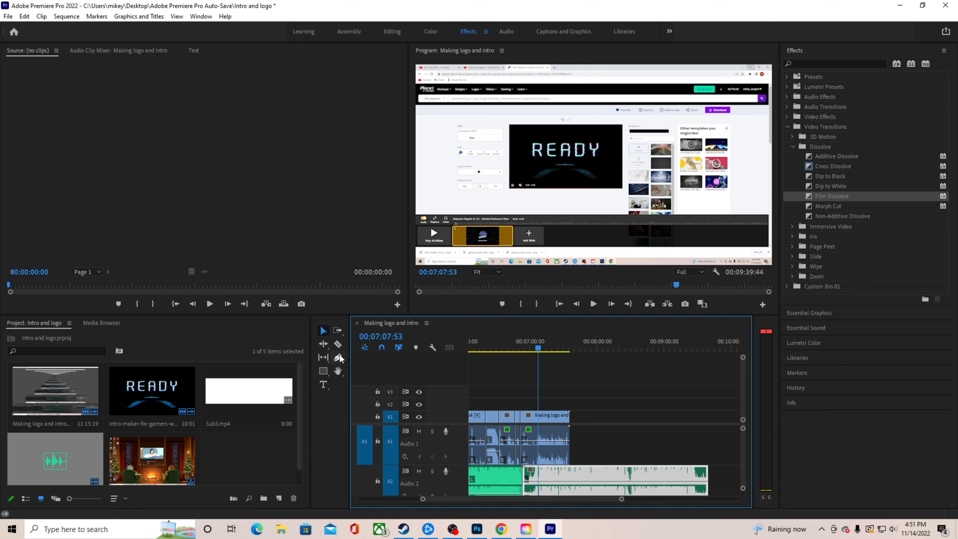
{"action": "left_click", "coordinate": [337, 344]}
{"action": "left_click", "coordinate": [541, 477]}
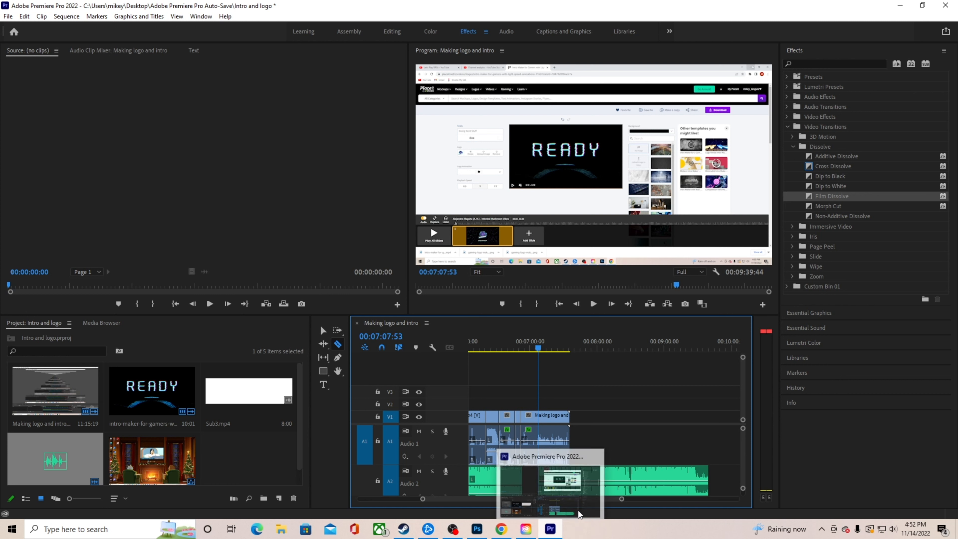
{"action": "left_click", "coordinate": [324, 331]}
- Lower the new music clip to about -19.6 dB and move it back against the previous music clip
{"action": "left_click_drag", "start_coordinate": [555, 479], "coordinate": [552, 492]}
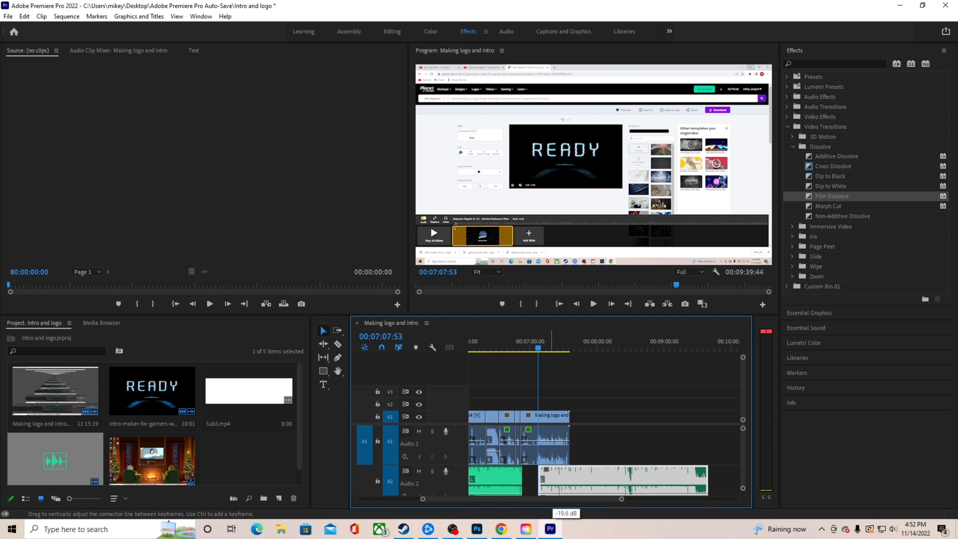
{"action": "left_click_drag", "start_coordinate": [552, 492], "coordinate": [552, 493]}
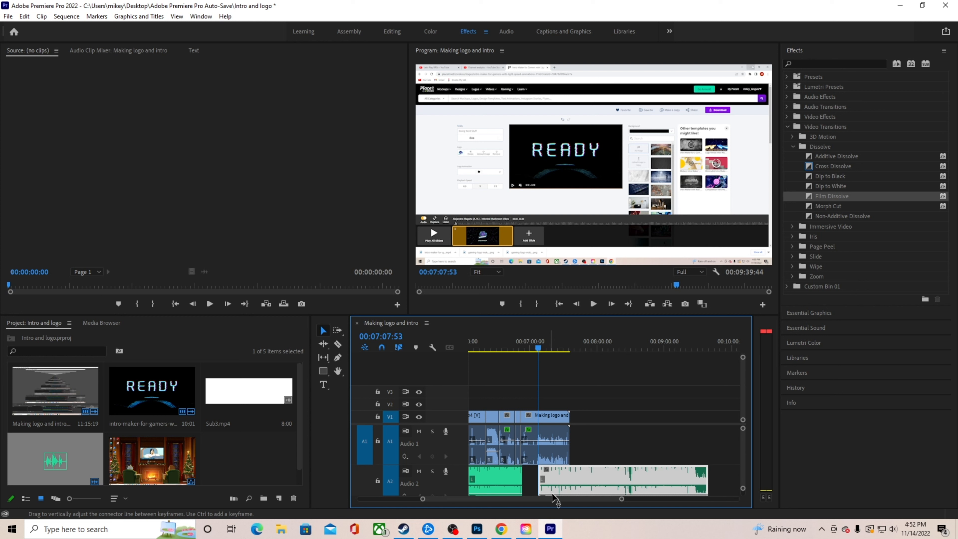
{"action": "left_click_drag", "start_coordinate": [611, 480], "coordinate": [580, 484]}
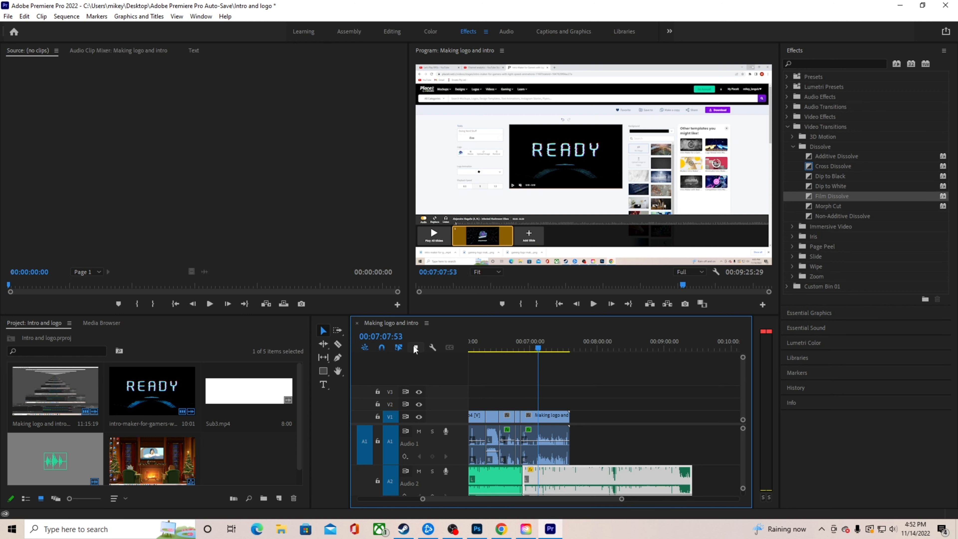
- Split the background music at 00:07:35:30 and delete the excess beyond the end of the video
{"action": "left_click_drag", "start_coordinate": [538, 348], "coordinate": [569, 361]}
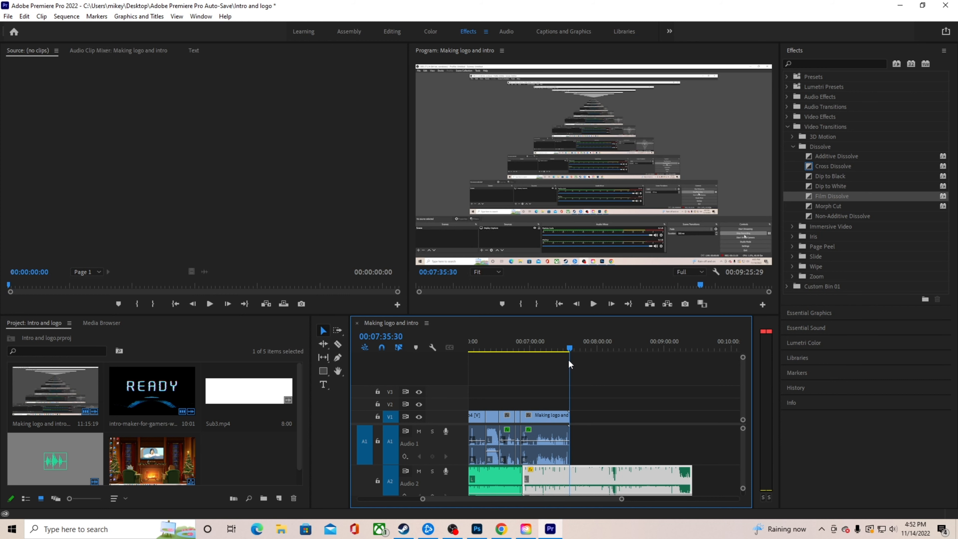
{"action": "left_click", "coordinate": [337, 344]}
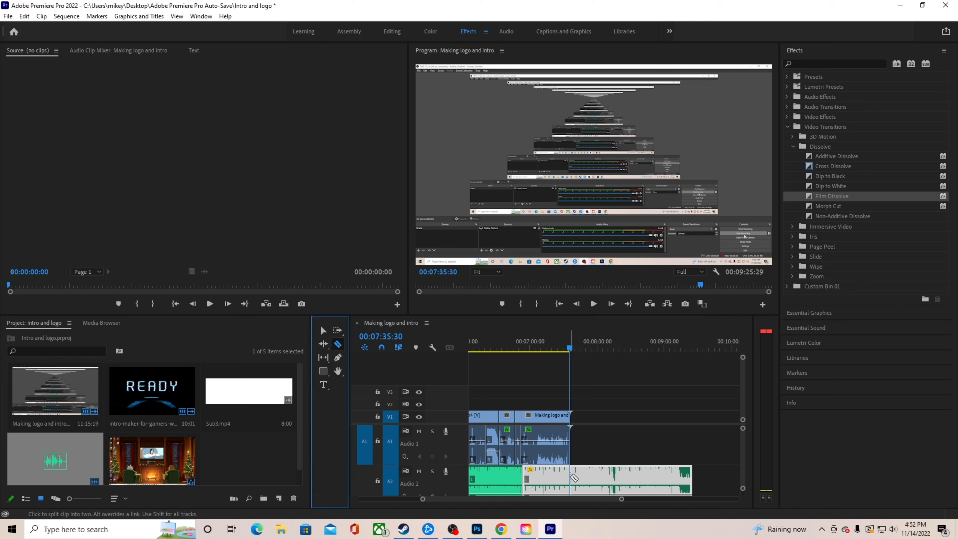
{"action": "left_click", "coordinate": [574, 475]}
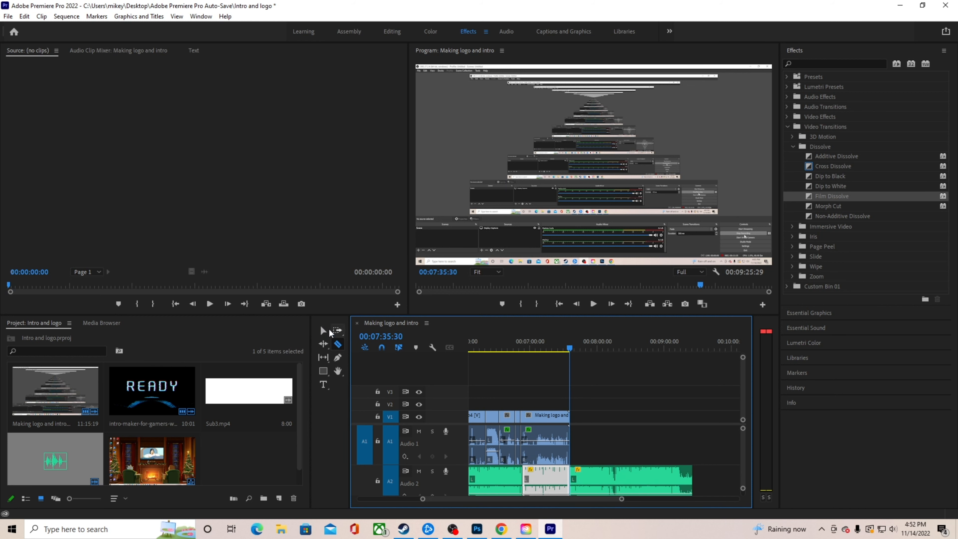
{"action": "key", "text": "v"}
{"action": "left_click", "coordinate": [623, 478]}
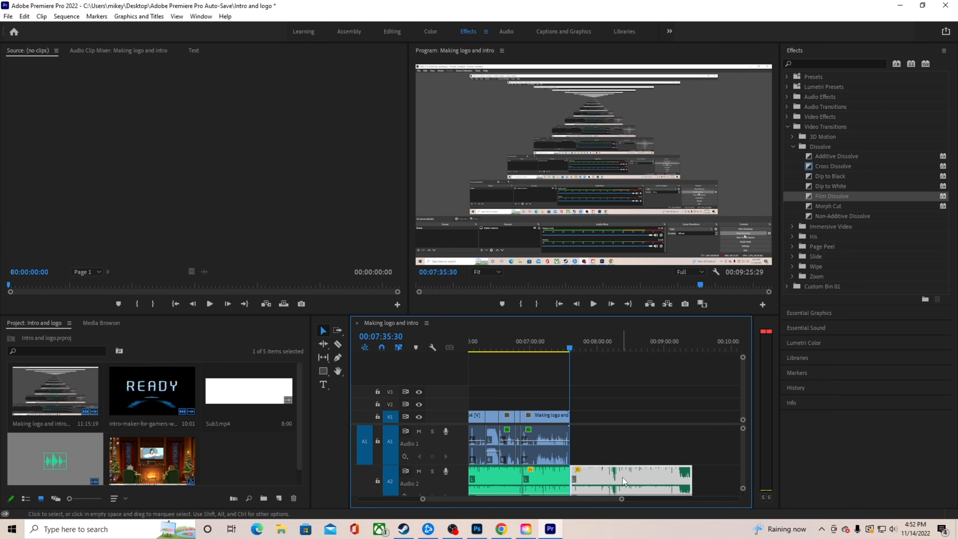
{"action": "key", "text": "Delete"}
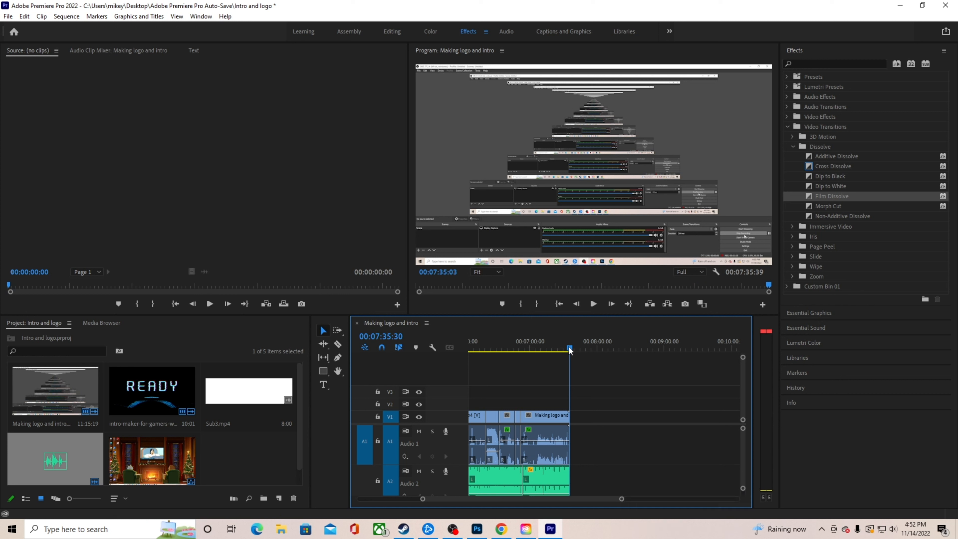
- Play the sequence from about 00:07:07 to 00:07:31:43 to check the new music and find where the narration ends
{"action": "left_click_drag", "start_coordinate": [570, 350], "coordinate": [538, 349]}
{"action": "left_click", "coordinate": [594, 304]}
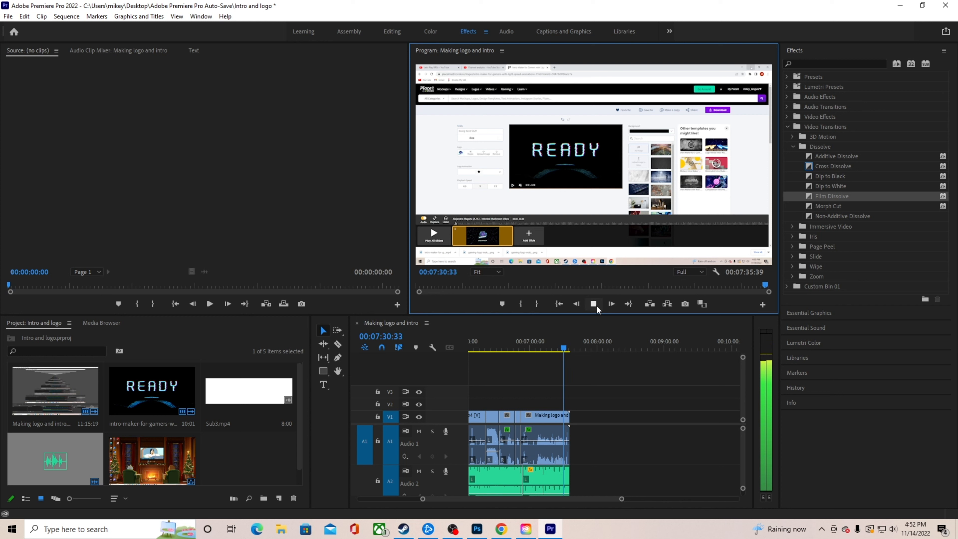
{"action": "left_click", "coordinate": [595, 305]}
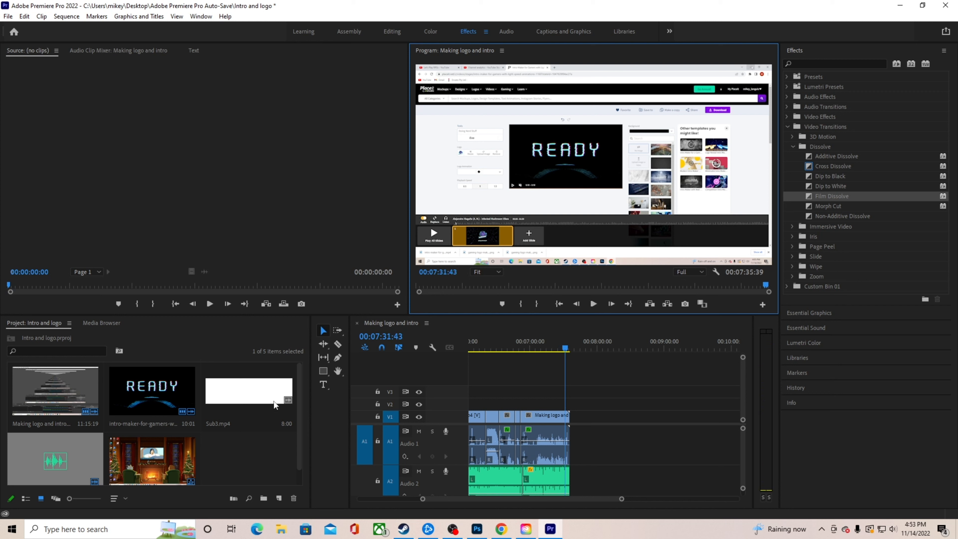
- Split the video and its narration at 00:07:31:43 and delete the remaining piece at the end
{"action": "left_click", "coordinate": [338, 344]}
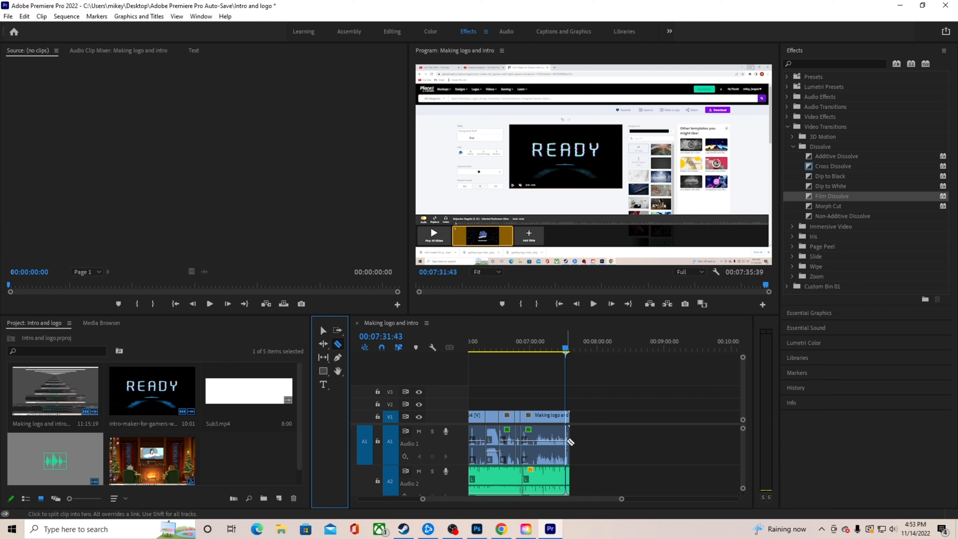
{"action": "left_click", "coordinate": [566, 439]}
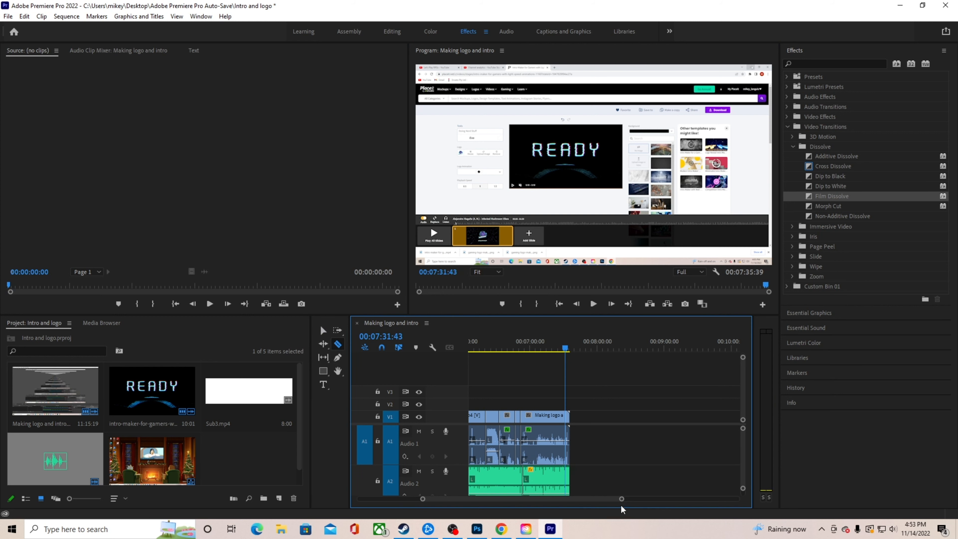
{"action": "left_click_drag", "start_coordinate": [621, 499], "coordinate": [586, 506]}
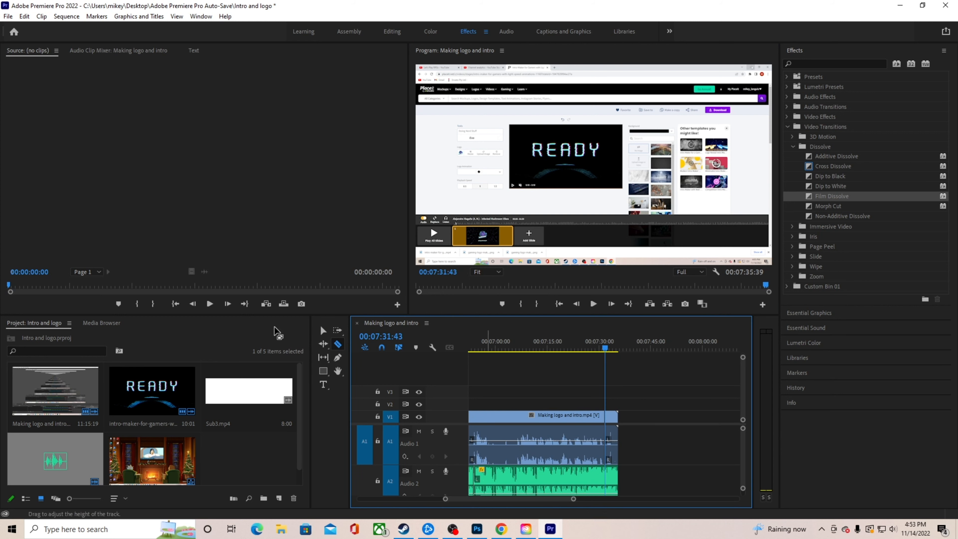
{"action": "left_click", "coordinate": [322, 331]}
{"action": "left_click", "coordinate": [611, 437]}
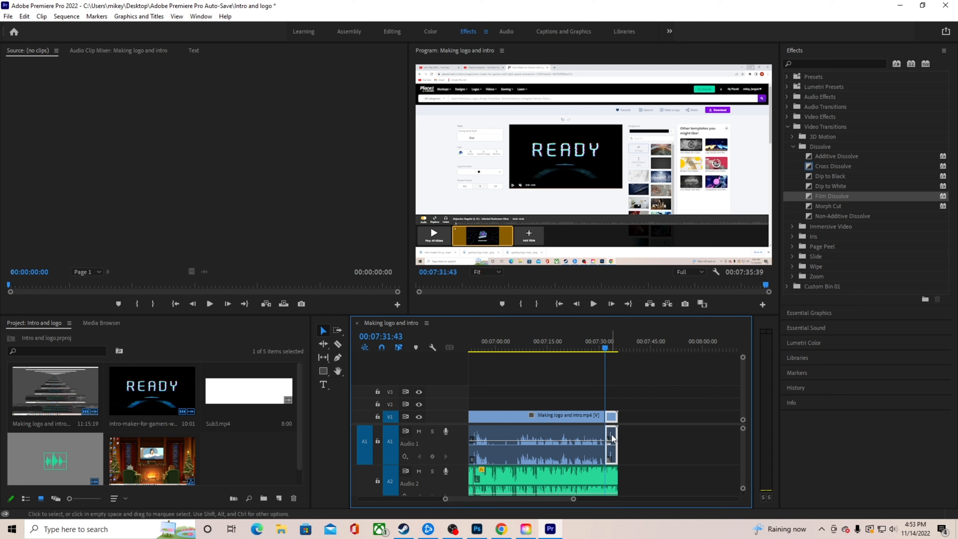
{"action": "key", "text": "Down"}
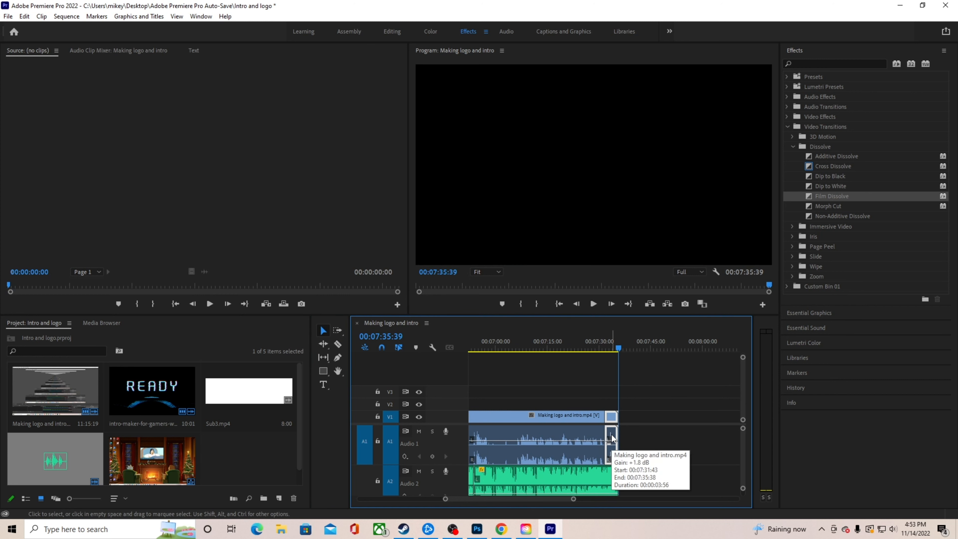
{"action": "left_click", "coordinate": [617, 348]}
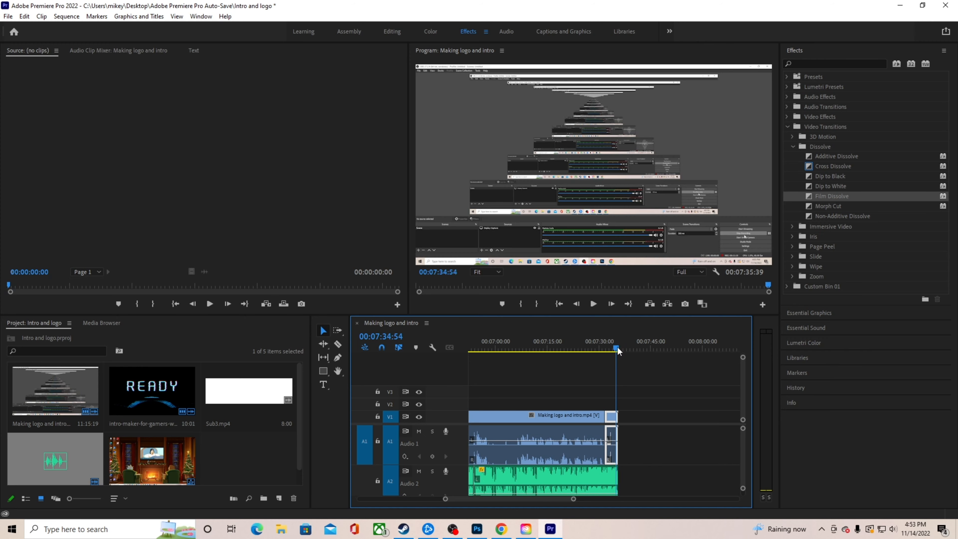
{"action": "left_click_drag", "start_coordinate": [618, 348], "coordinate": [607, 352]}
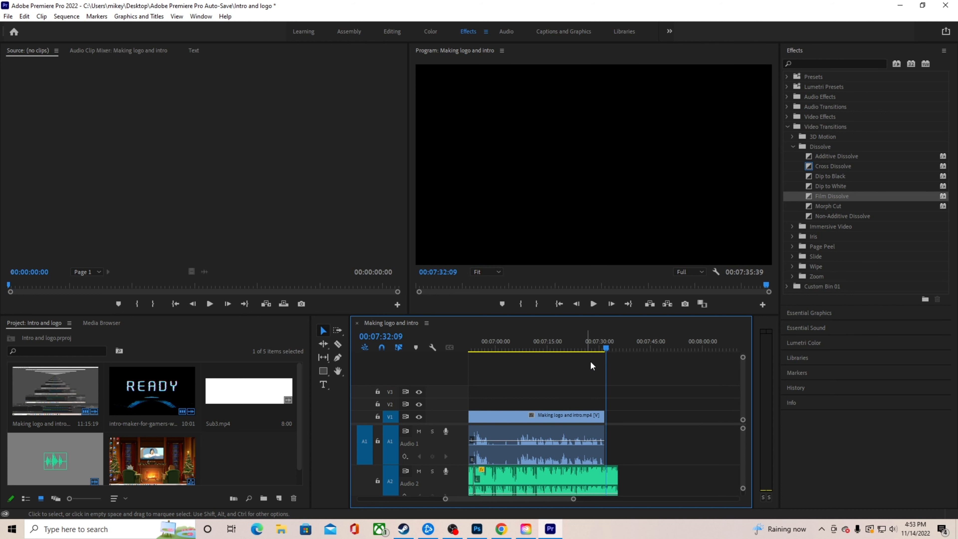
- Split the background music on Audio 2 where the shortened video ends and delete the excess
{"action": "left_click", "coordinate": [604, 350]}
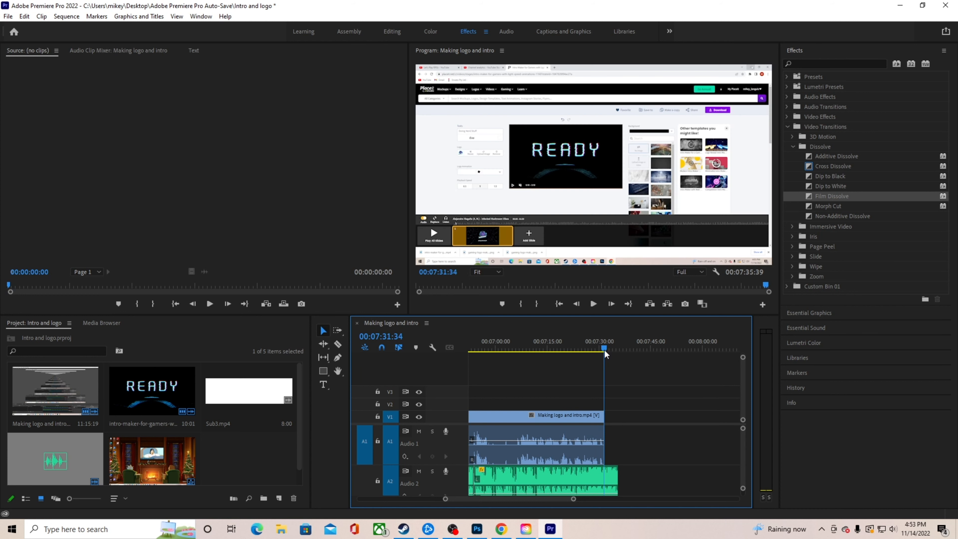
{"action": "left_click", "coordinate": [339, 345]}
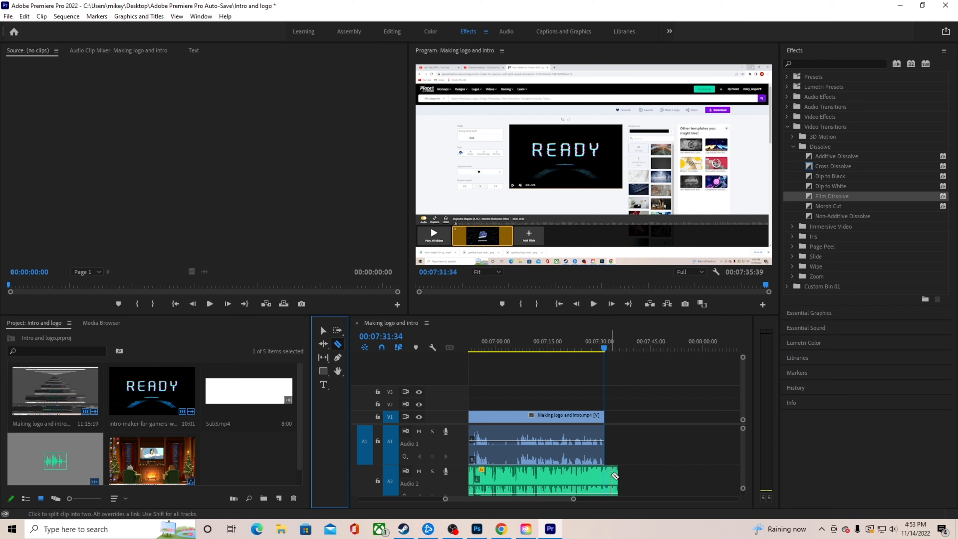
{"action": "left_click", "coordinate": [607, 475]}
{"action": "left_click", "coordinate": [323, 330]}
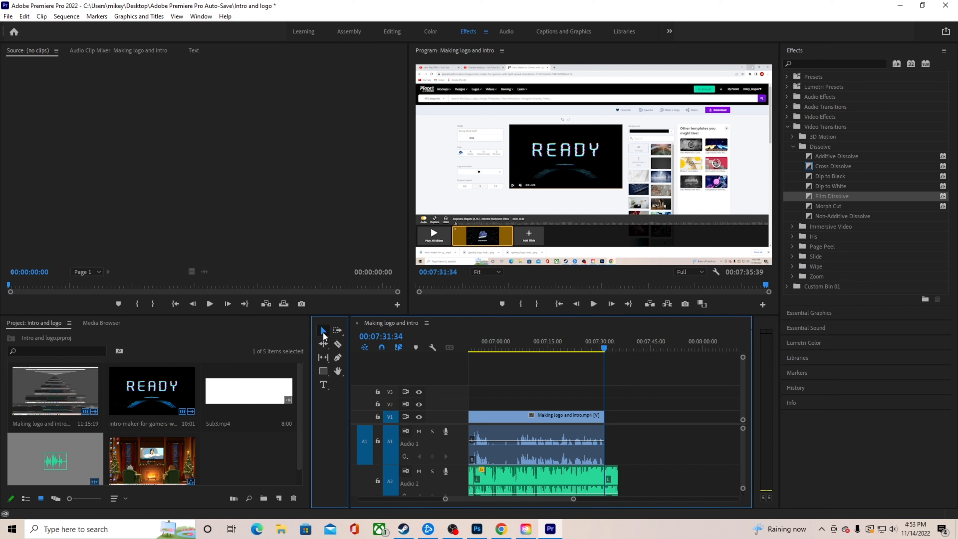
{"action": "left_click", "coordinate": [620, 474]}
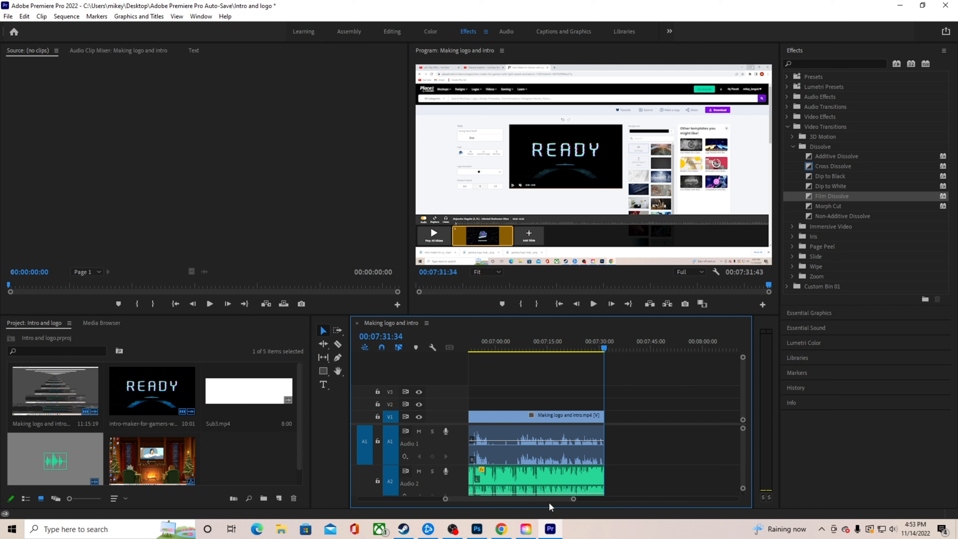
- Reduce the heights of the Audio 1 and Audio 2 tracks to make room for more tracks
{"action": "left_click_drag", "start_coordinate": [551, 498], "coordinate": [547, 499]}
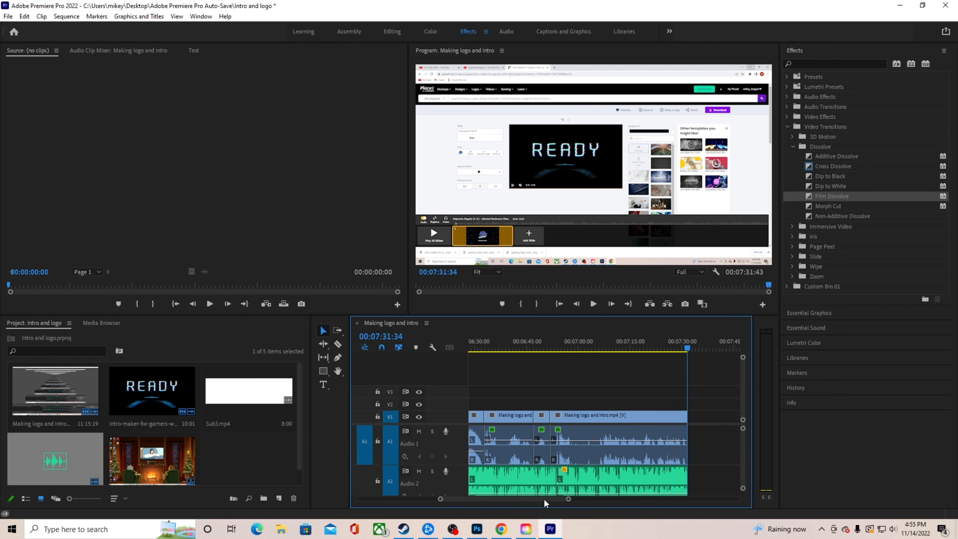
{"action": "left_click_drag", "start_coordinate": [540, 501], "coordinate": [612, 508]}
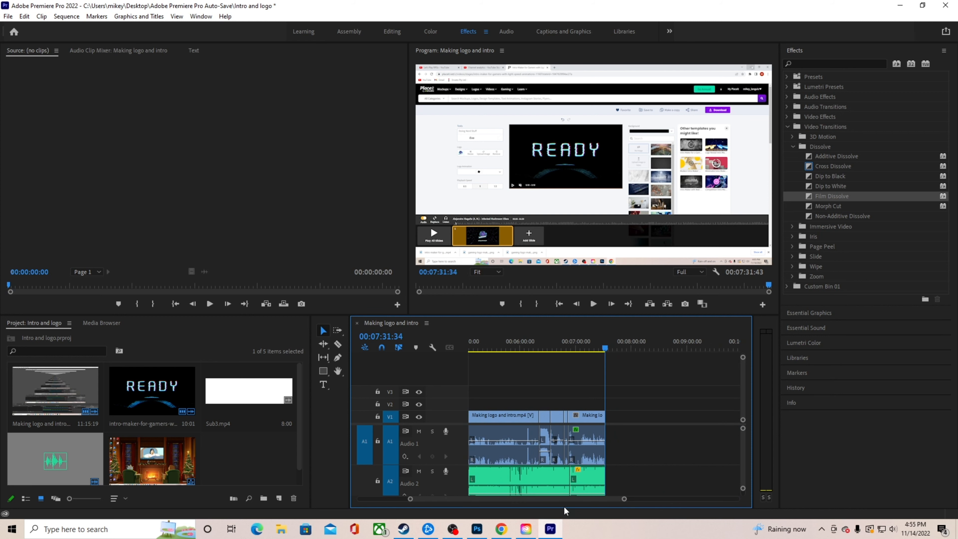
{"action": "left_click_drag", "start_coordinate": [547, 500], "coordinate": [538, 500]}
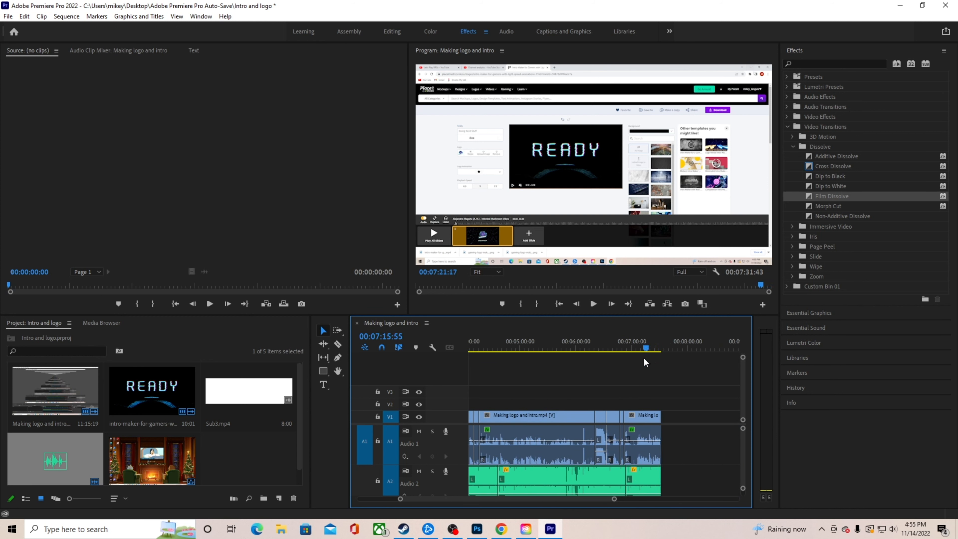
{"action": "left_click", "coordinate": [500, 349]}
{"action": "left_click_drag", "start_coordinate": [499, 363], "coordinate": [496, 372]}
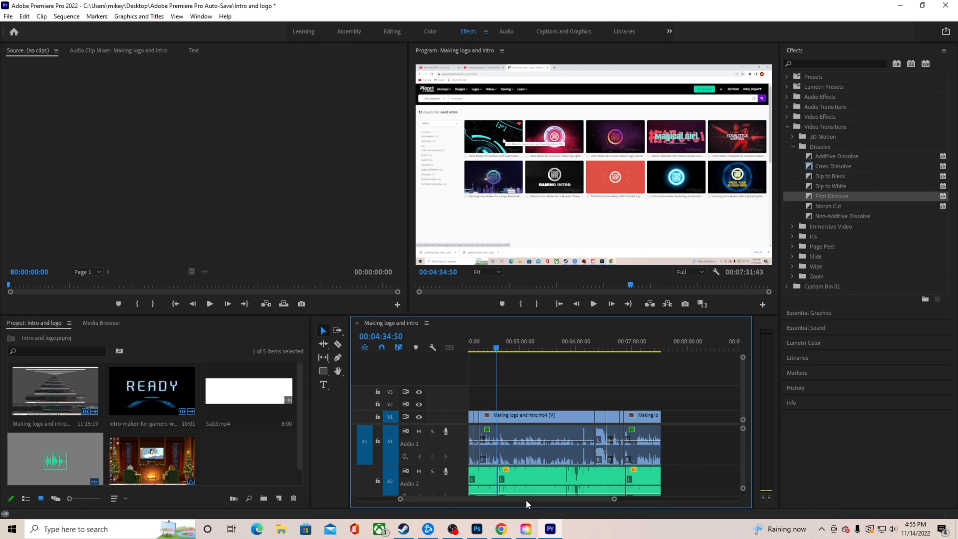
{"action": "left_click_drag", "start_coordinate": [525, 500], "coordinate": [498, 500]}
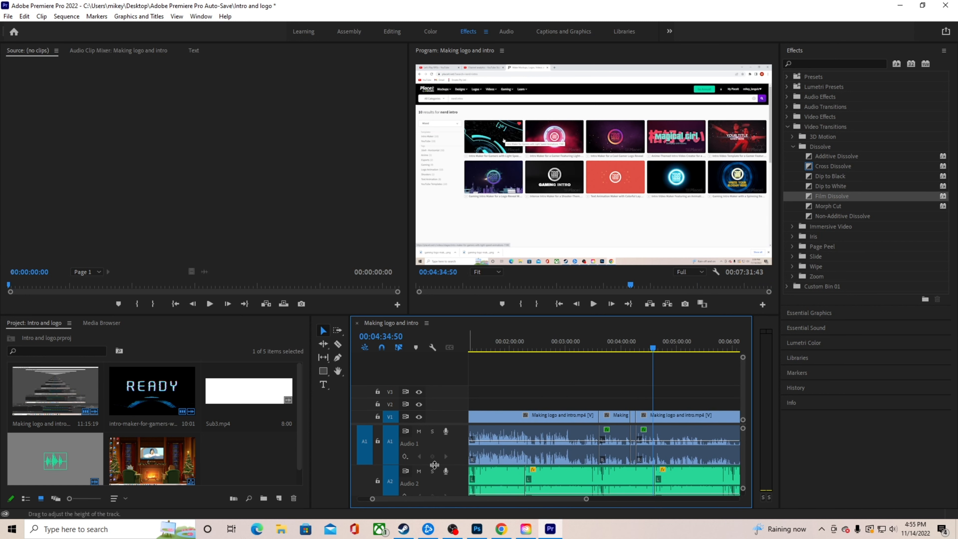
{"action": "left_click_drag", "start_coordinate": [435, 465], "coordinate": [436, 445]}
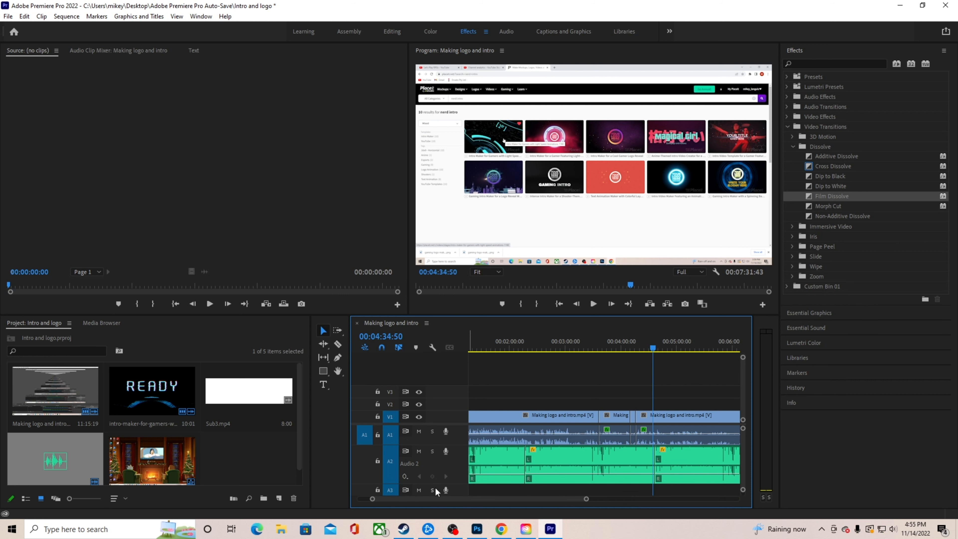
{"action": "left_click_drag", "start_coordinate": [436, 485], "coordinate": [436, 463]}
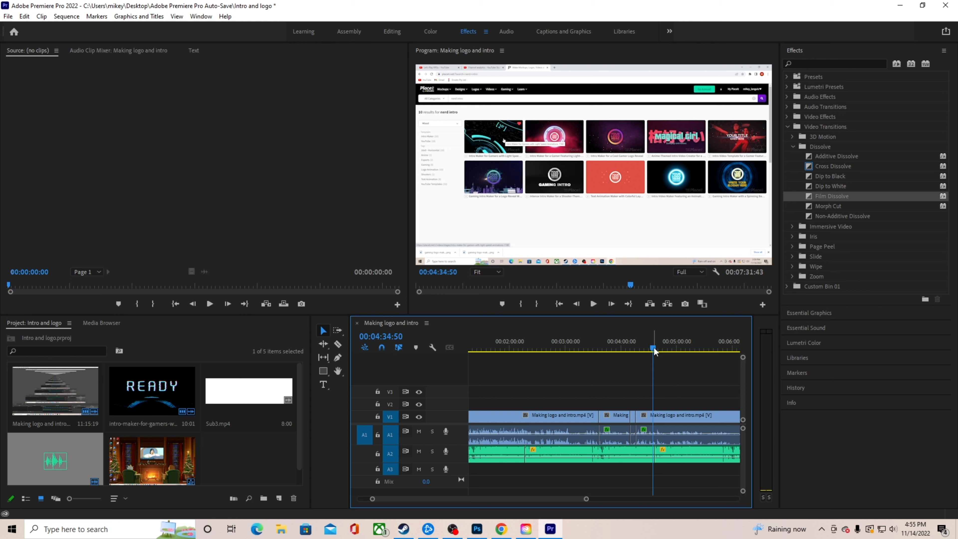
- Place Sub3.mp4 at 00:00:22:33 above the main video on V4, with its sound on A3
{"action": "left_click_drag", "start_coordinate": [654, 351], "coordinate": [480, 371]}
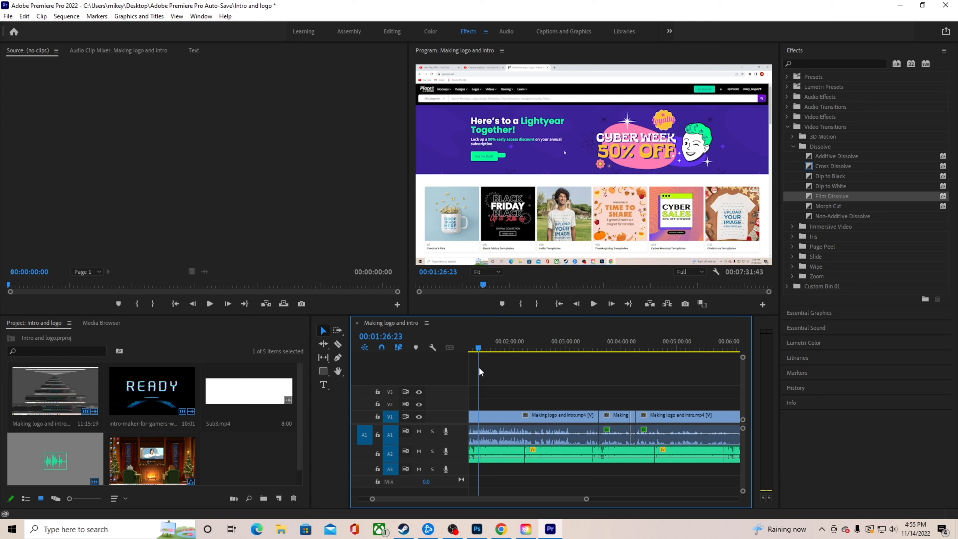
{"action": "left_click_drag", "start_coordinate": [530, 499], "coordinate": [518, 499]}
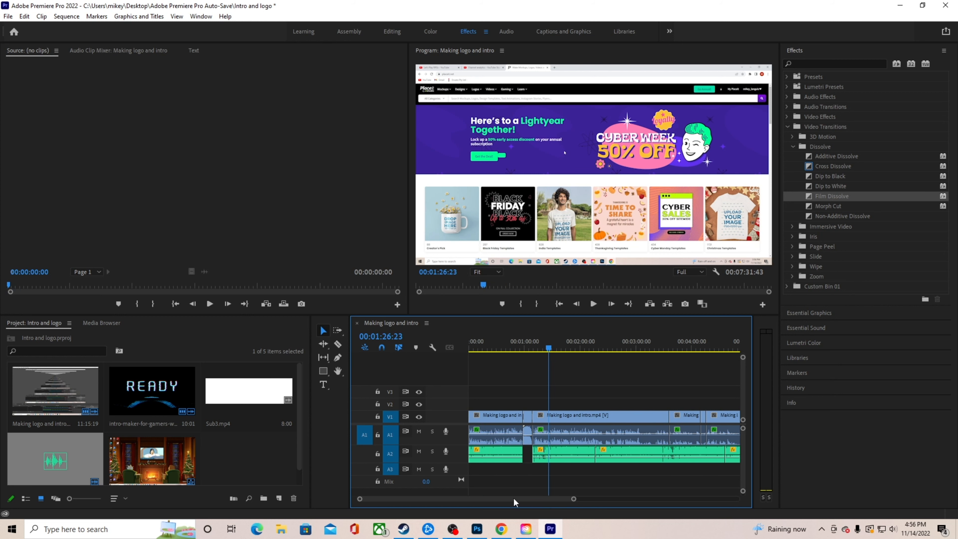
{"action": "left_click_drag", "start_coordinate": [550, 351], "coordinate": [491, 364]}
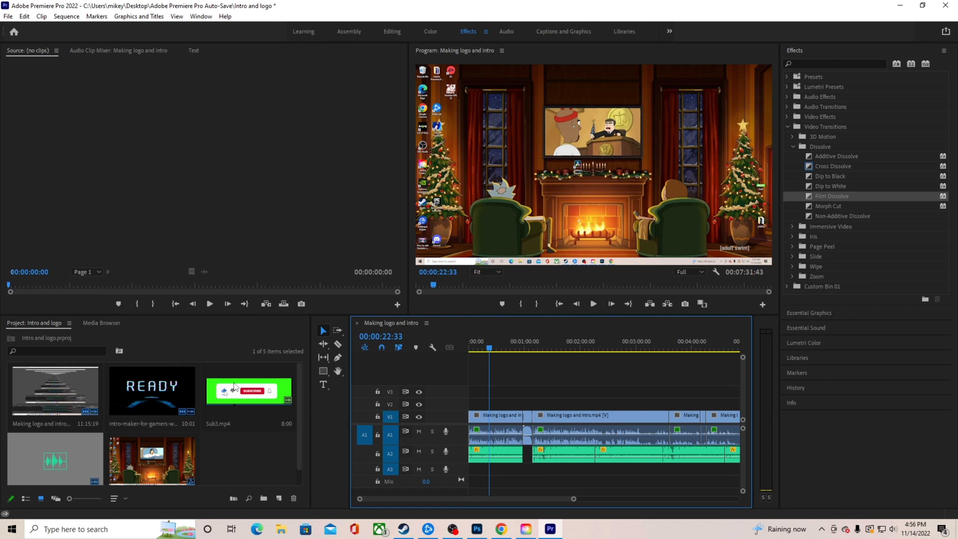
{"action": "left_click_drag", "start_coordinate": [234, 385], "coordinate": [492, 384]}
{"action": "left_click_drag", "start_coordinate": [493, 384], "coordinate": [493, 379]}
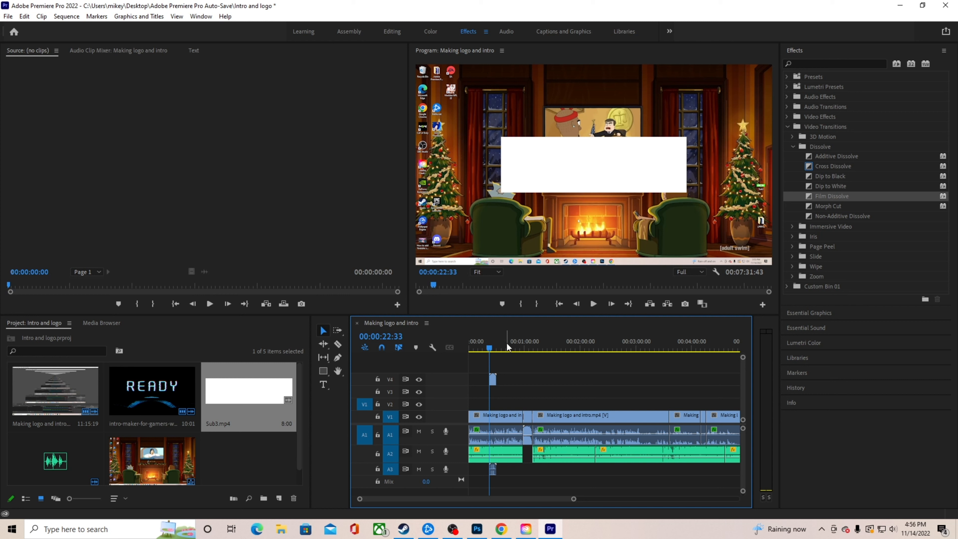
- Play the sequence from 00:00:21:29 to about 00:00:30 to check the subscribe overlay
{"action": "left_click", "coordinate": [488, 351]}
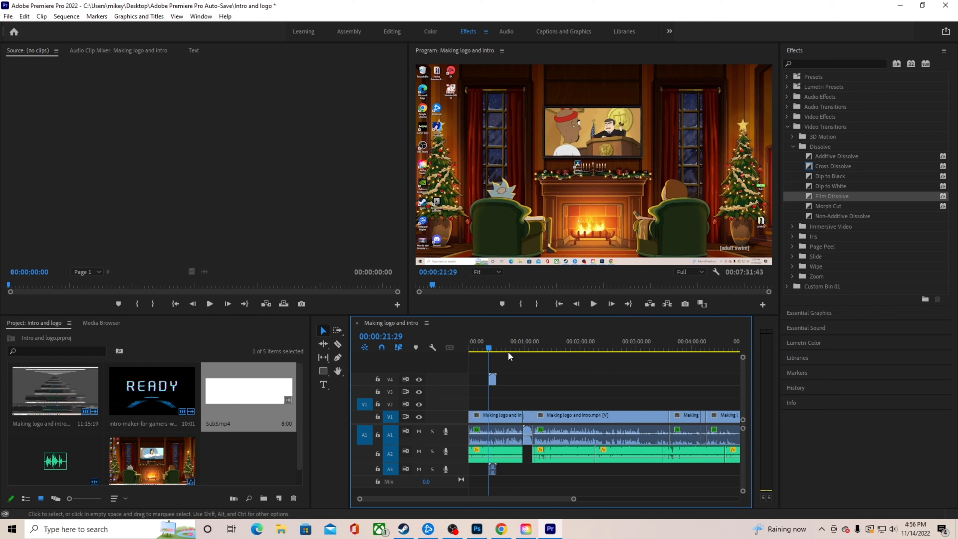
{"action": "left_click", "coordinate": [595, 306]}
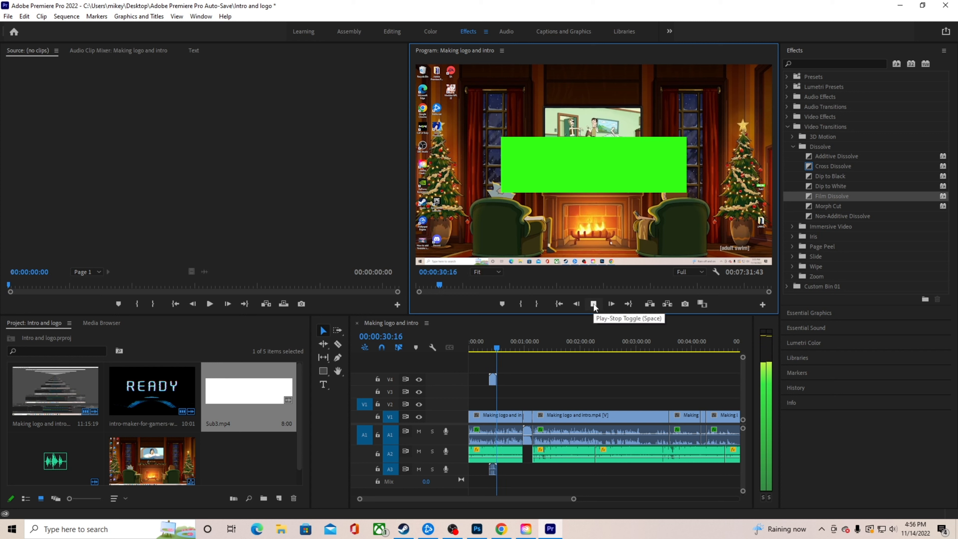
{"action": "left_click", "coordinate": [592, 304]}
- Apply the Ultra Key keying effect to the Sub3.mp4 clip on V4, viewing the overlay at 00:00:26:19
{"action": "left_click", "coordinate": [493, 349]}
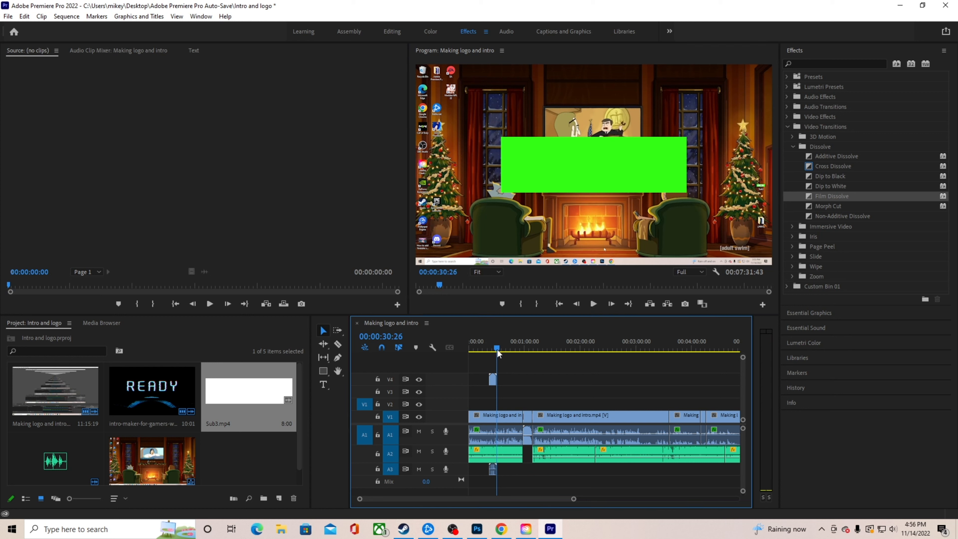
{"action": "left_click", "coordinate": [494, 379]}
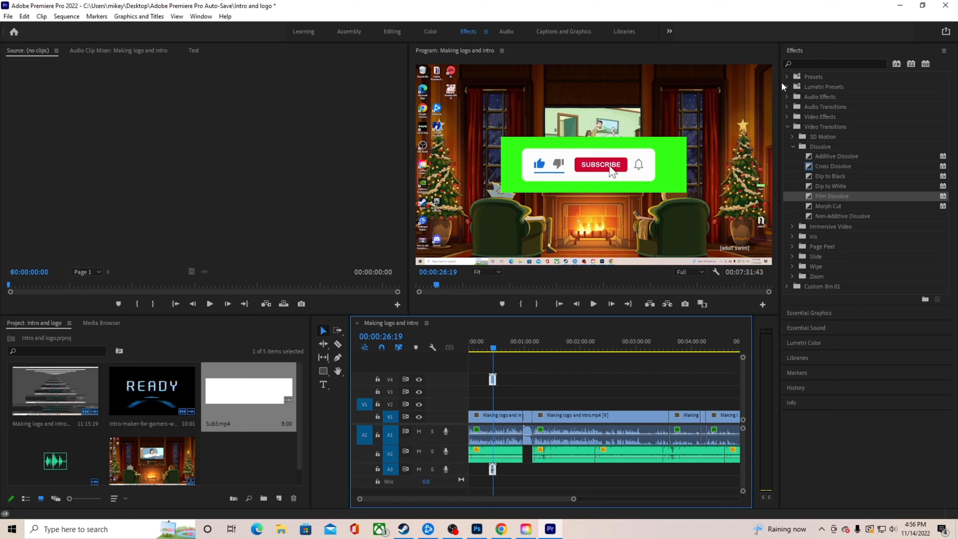
{"action": "left_click", "coordinate": [789, 128]}
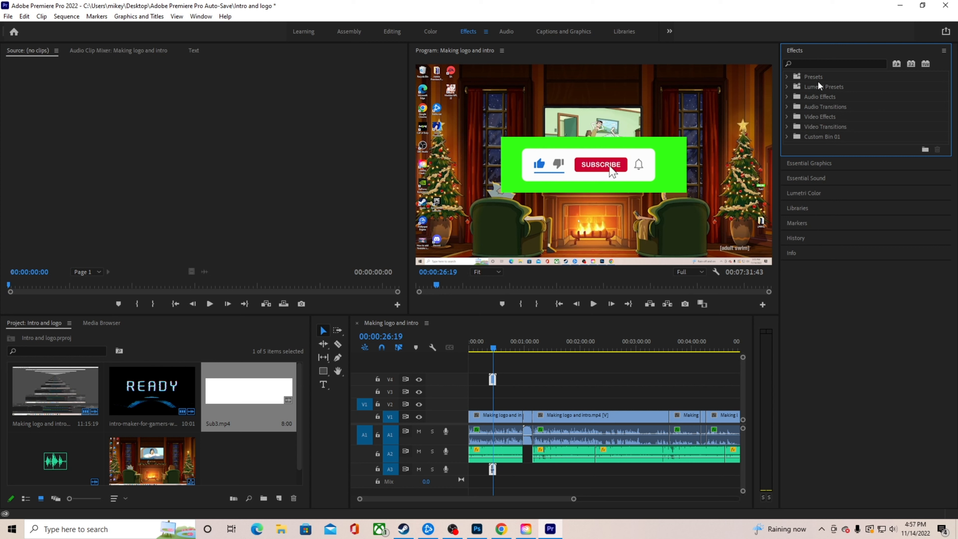
{"action": "left_click", "coordinate": [788, 117]}
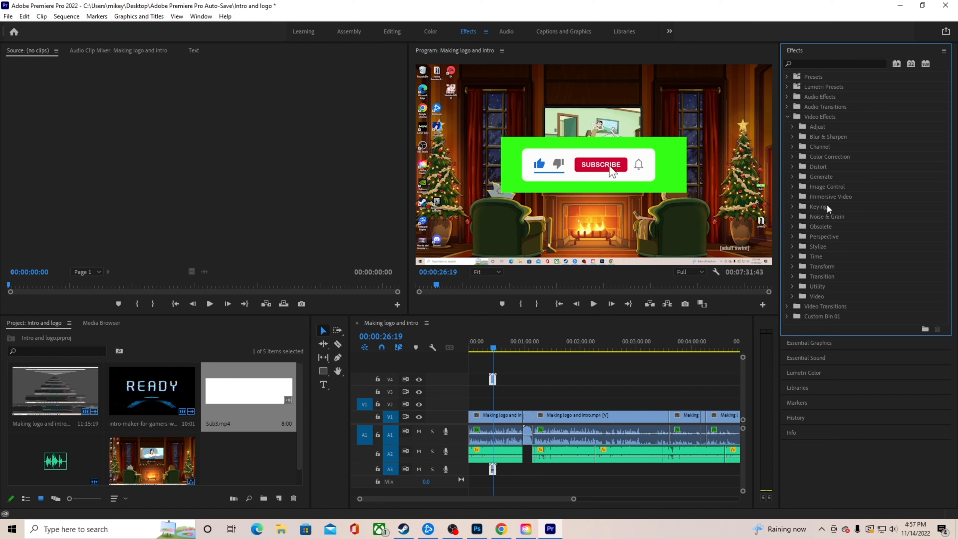
{"action": "left_click", "coordinate": [791, 206]}
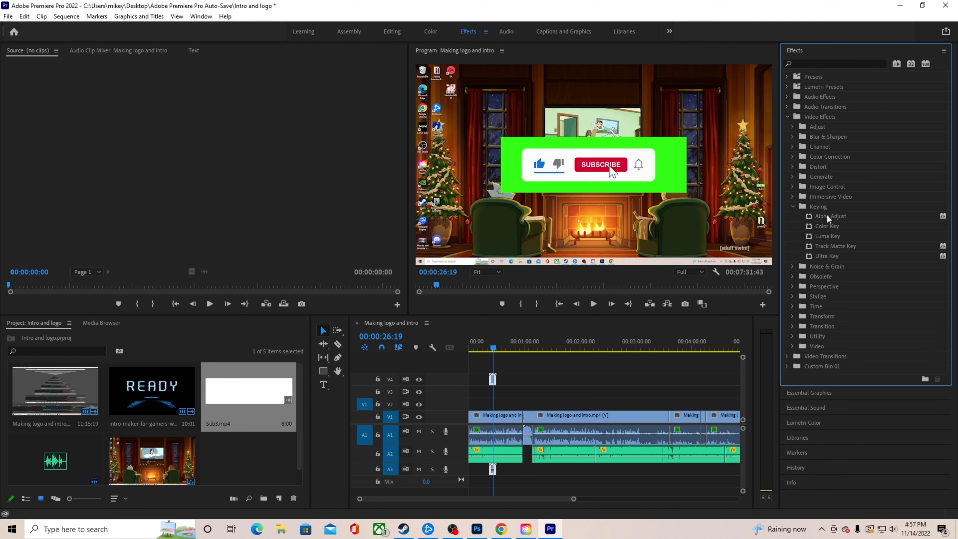
{"action": "left_click", "coordinate": [828, 257]}
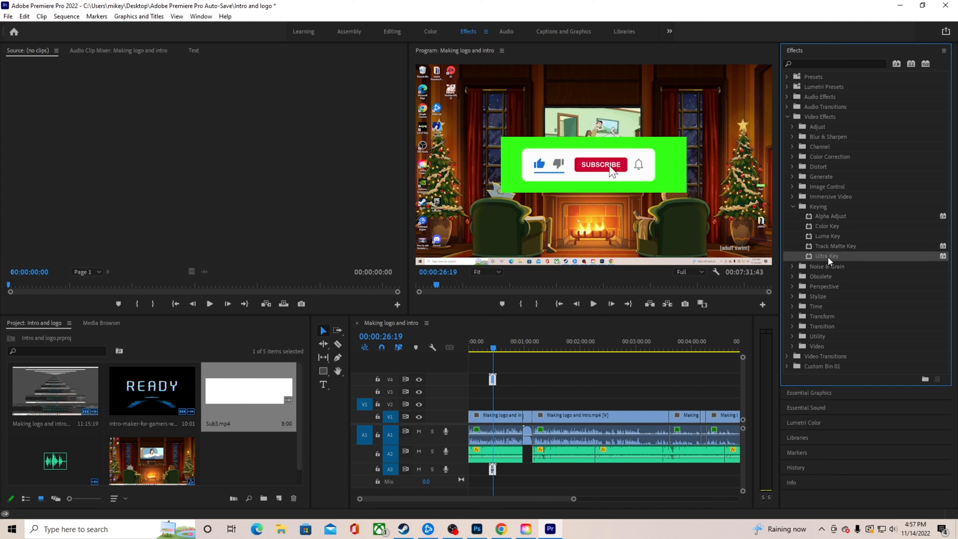
{"action": "left_click_drag", "start_coordinate": [828, 257], "coordinate": [494, 379]}
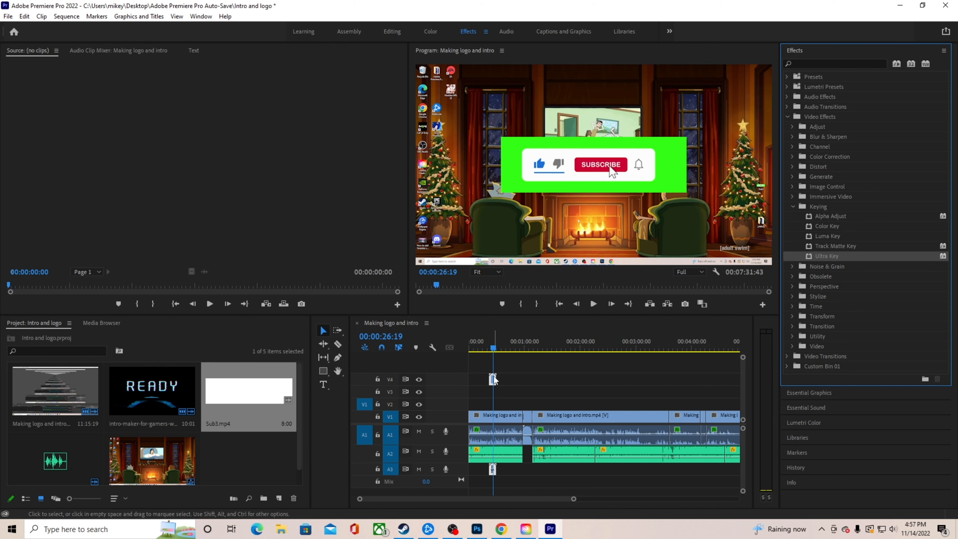
- Scale the Sub3.mp4 overlay to 75 and set its horizontal position to 1394
{"action": "left_click", "coordinate": [392, 34]}
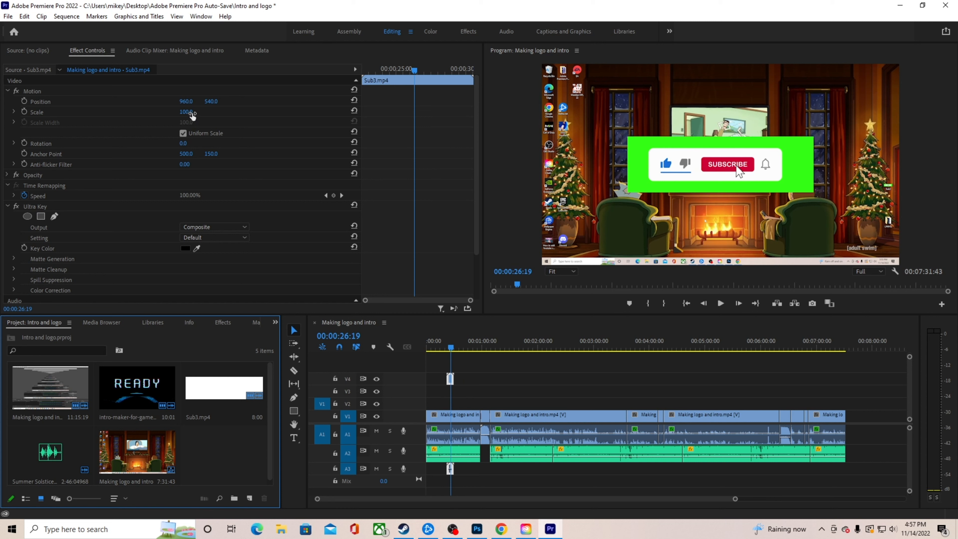
{"action": "left_click", "coordinate": [185, 115]}
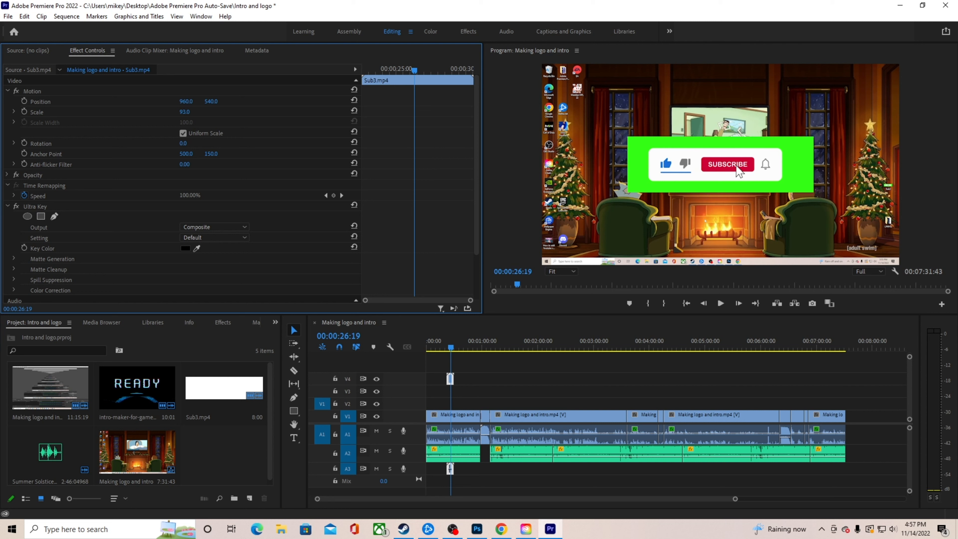
{"action": "mouse_move", "coordinate": [185, 112]}
{"action": "left_mouse_down"}
{"action": "mouse_move", "coordinate": [156, 113]}
{"action": "mouse_move", "coordinate": [177, 112]}
{"action": "left_mouse_up"}
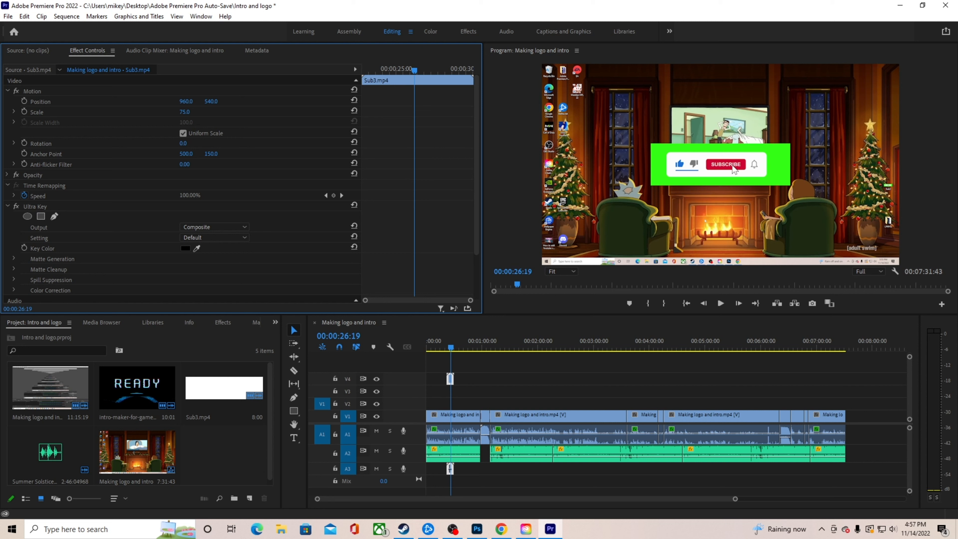
{"action": "left_click_drag", "start_coordinate": [186, 101], "coordinate": [331, 101]}
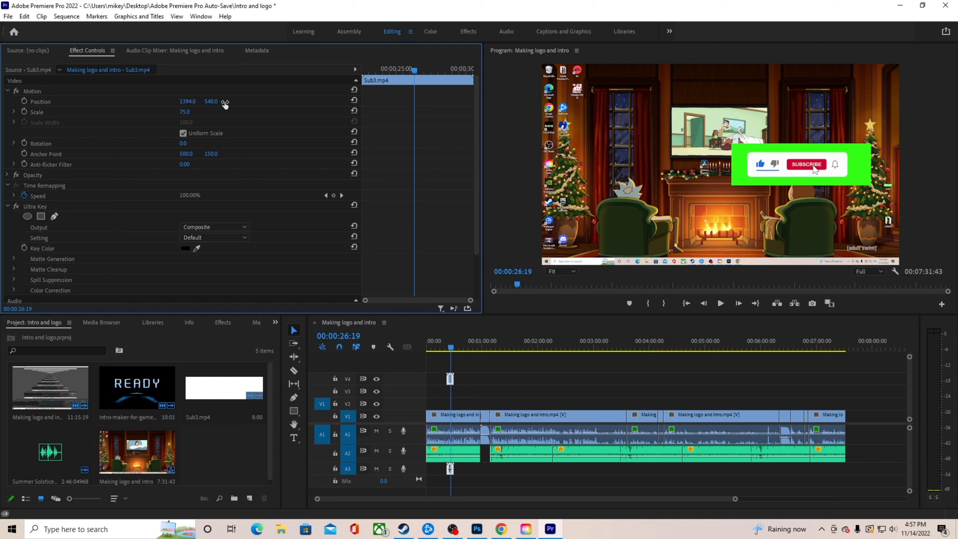
- Set the Sub3.mp4 overlay's vertical position to 171 and scale to 100, and sample its green background as the Ultra Key color
{"action": "left_click_drag", "start_coordinate": [211, 101], "coordinate": [72, 101]}
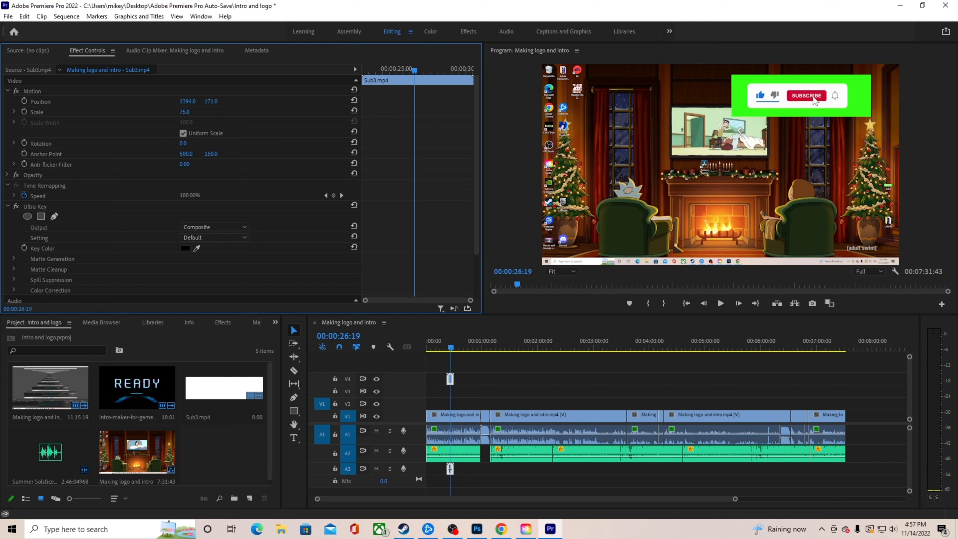
{"action": "mouse_move", "coordinate": [184, 111]}
{"action": "left_mouse_down"}
{"action": "mouse_move", "coordinate": [262, 111]}
{"action": "mouse_move", "coordinate": [170, 112]}
{"action": "mouse_move", "coordinate": [193, 112]}
{"action": "left_mouse_up"}
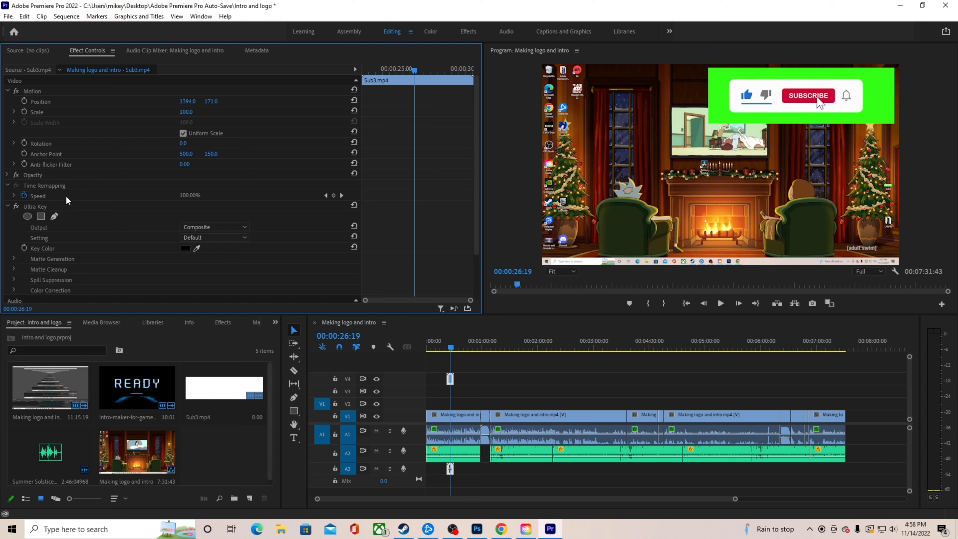
{"action": "left_click", "coordinate": [197, 248]}
{"action": "left_click", "coordinate": [722, 96]}
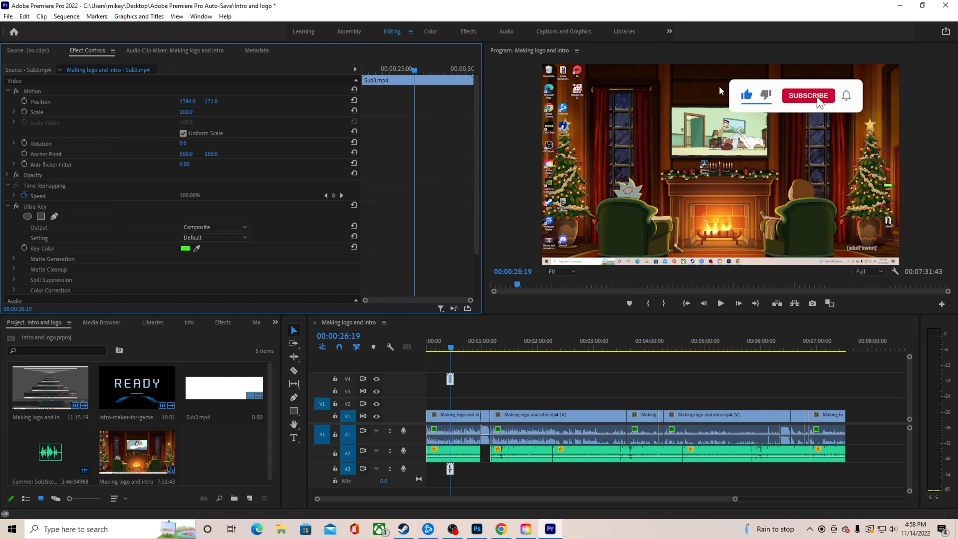
- Play the sequence from 00:00:17:43 to about 00:00:31 to check the keyed subscribe overlay
{"action": "left_click", "coordinate": [448, 351]}
{"action": "left_click_drag", "start_coordinate": [448, 354], "coordinate": [442, 357]}
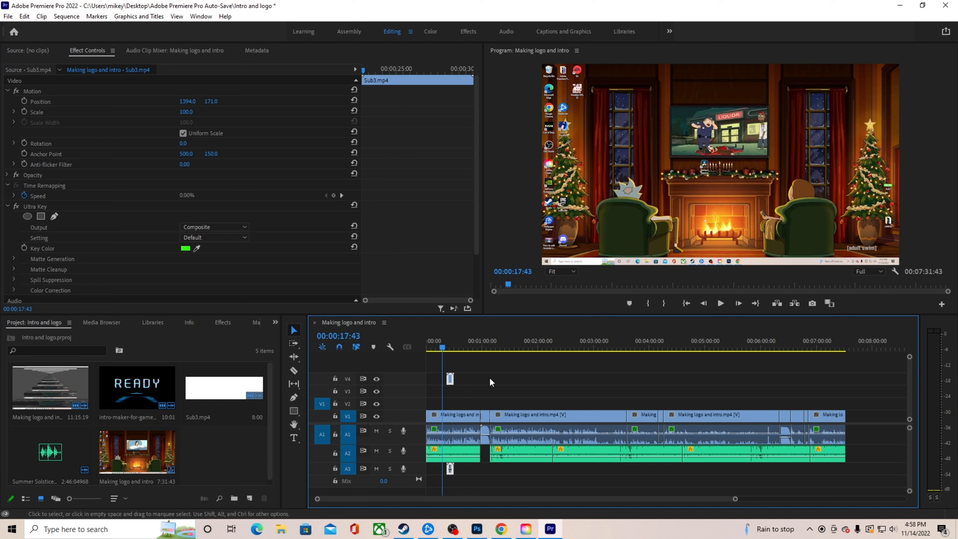
{"action": "left_click", "coordinate": [724, 307]}
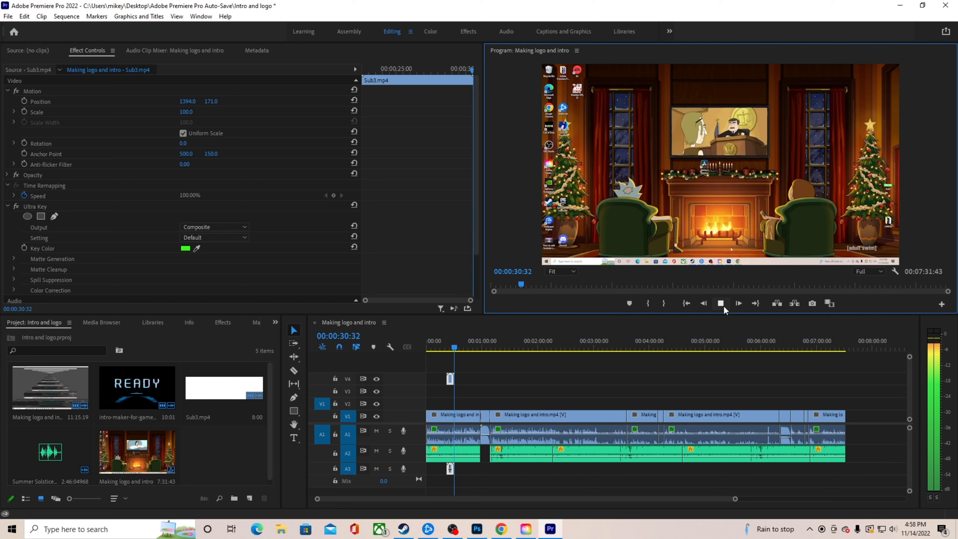
{"action": "left_click", "coordinate": [722, 304]}
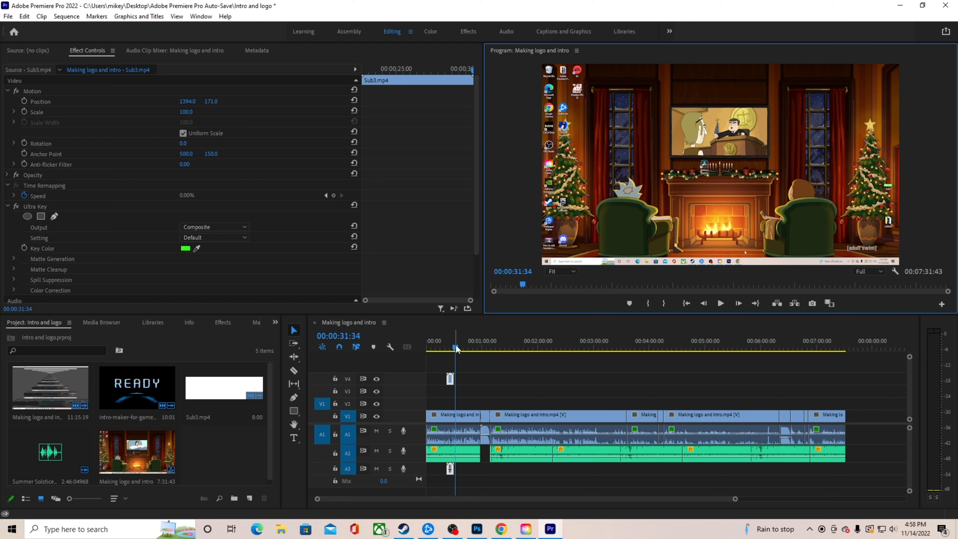
{"action": "left_click", "coordinate": [451, 382]}
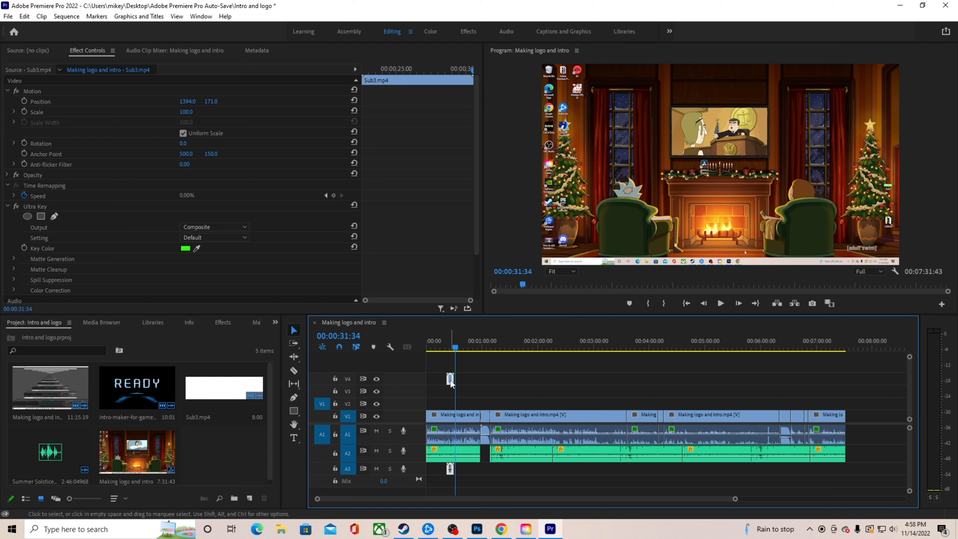
{"action": "right_click", "coordinate": [451, 382]}
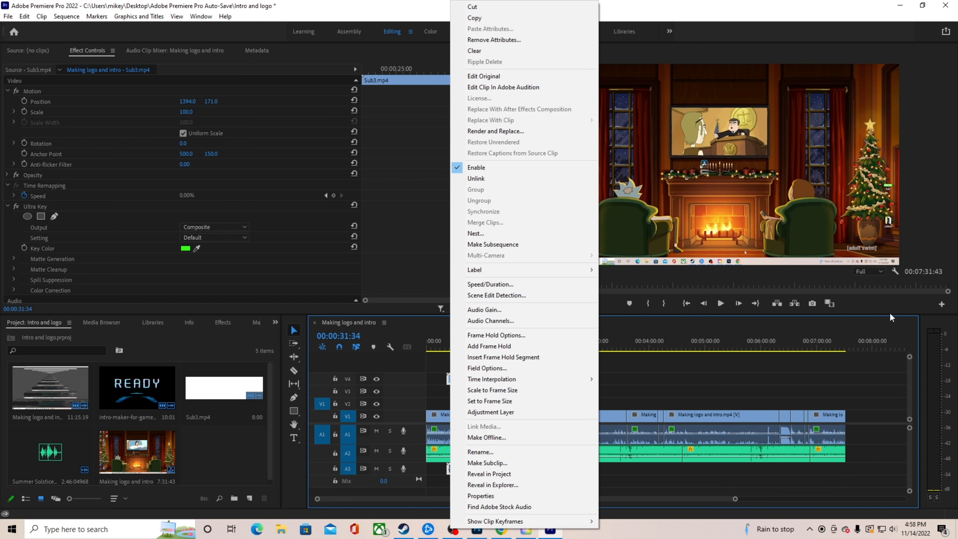
{"action": "left_click", "coordinate": [892, 322]}
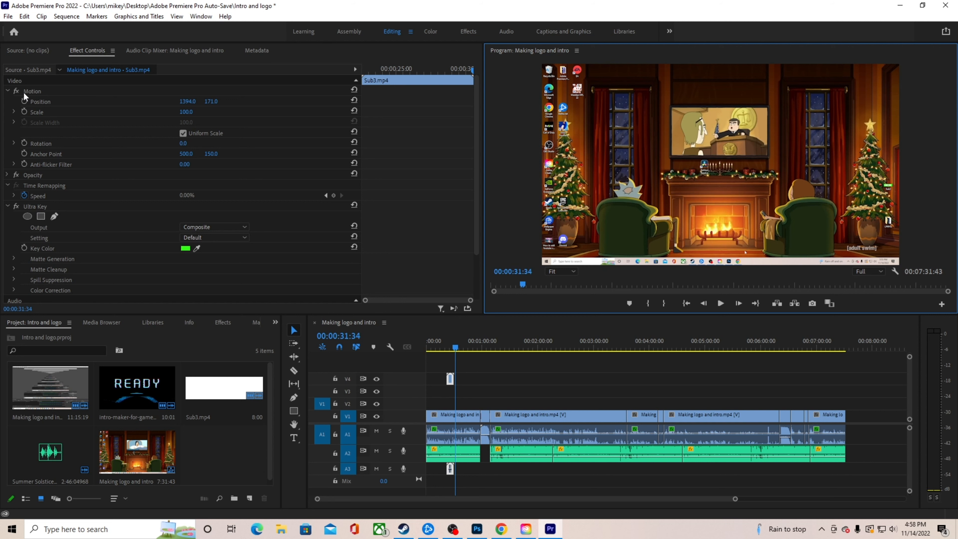
- Send the sequence to the Adobe Media Encoder queue as a media export and set its preset to Vimeo 2160p 4K Ultra HD
{"action": "left_click", "coordinate": [8, 17]}
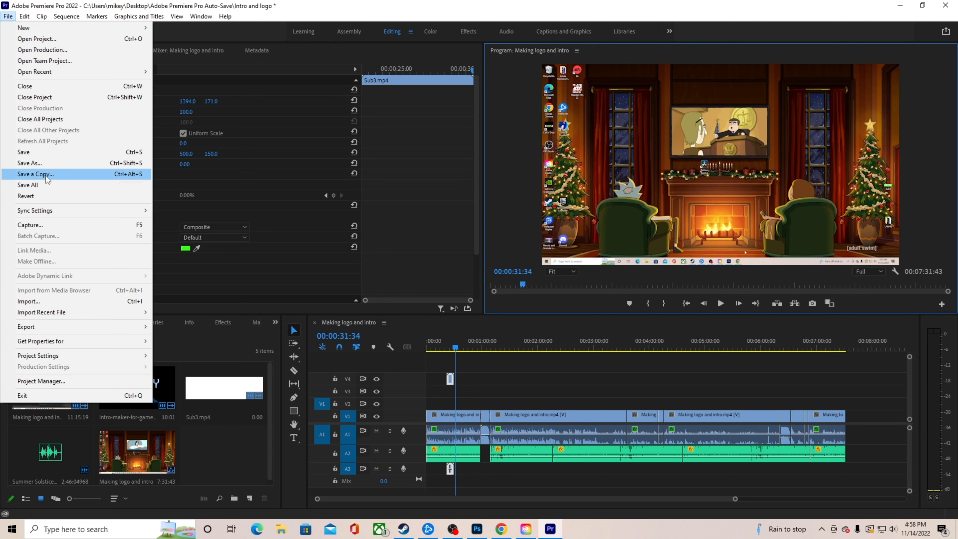
{"action": "mouse_move", "coordinate": [53, 327]}
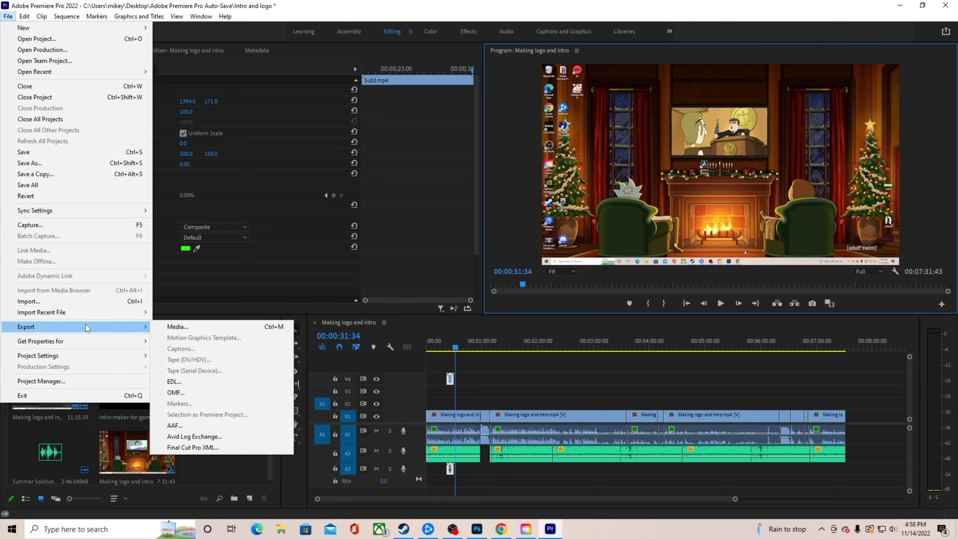
{"action": "left_click", "coordinate": [194, 328]}
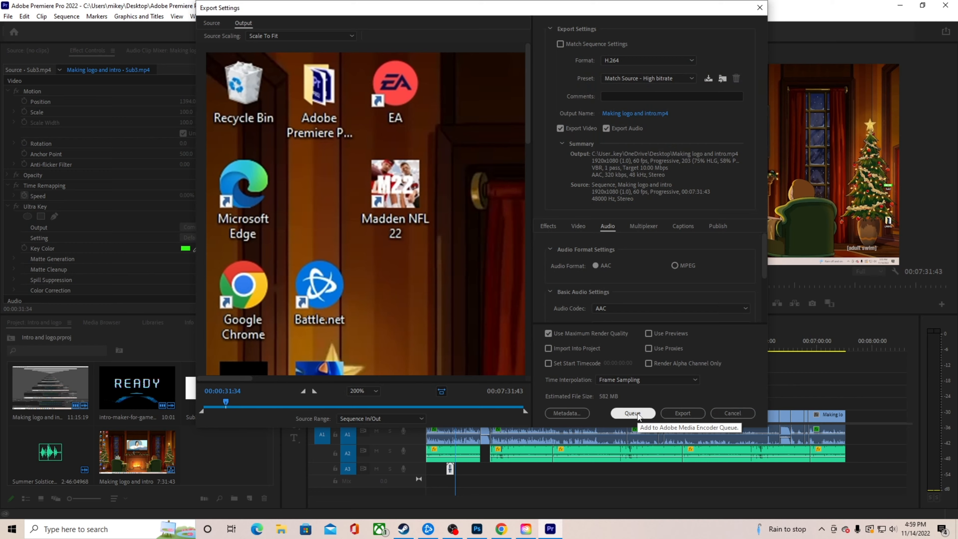
{"action": "left_click", "coordinate": [648, 415]}
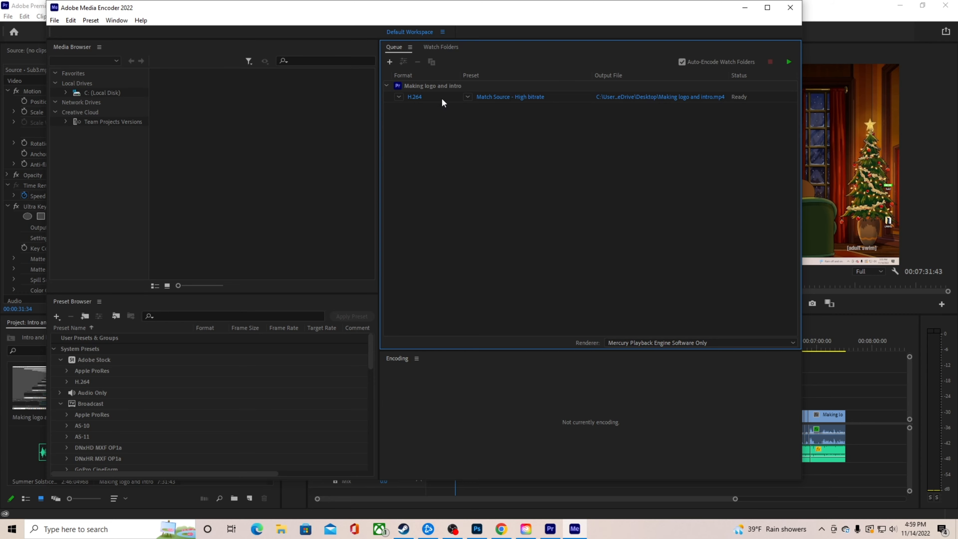
{"action": "left_click", "coordinate": [472, 97]}
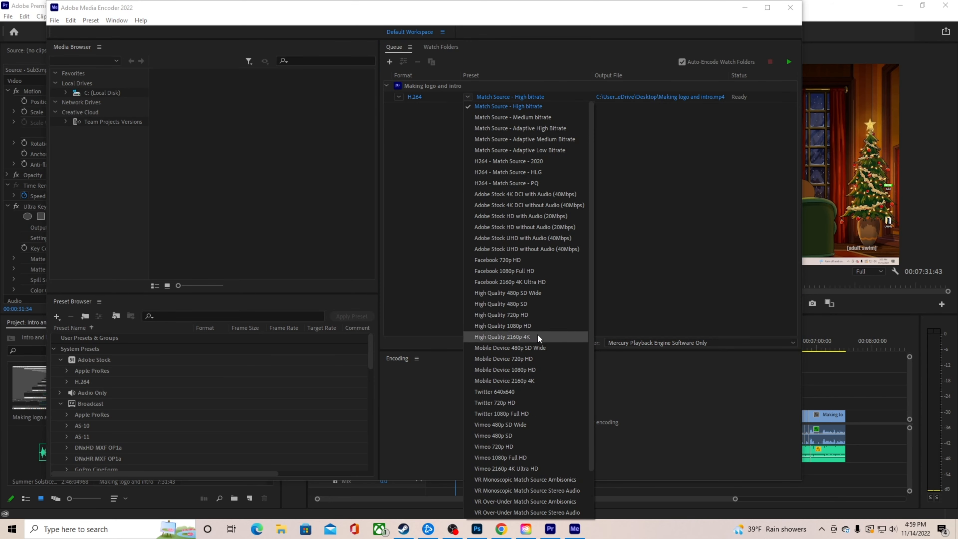
{"action": "left_click", "coordinate": [521, 468]}
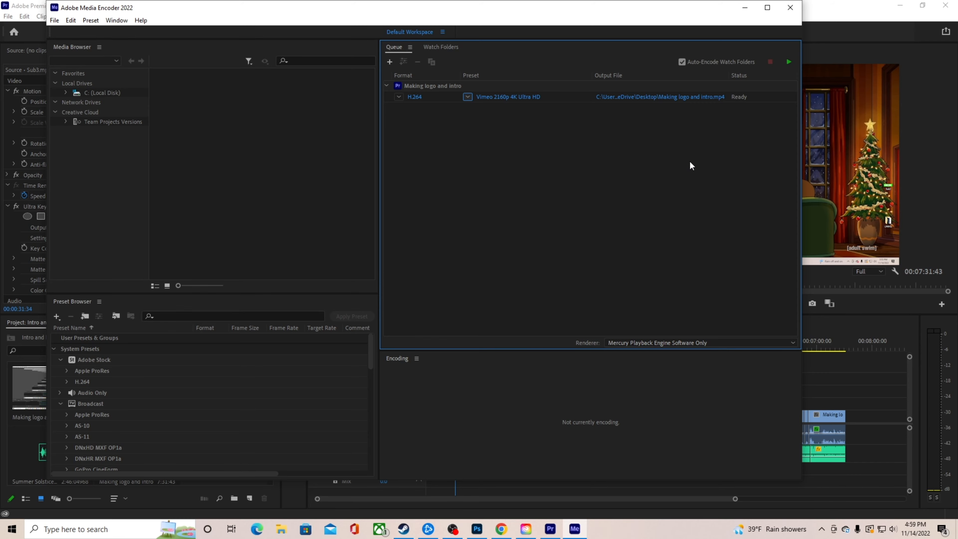
- Set the queued output file to Making logo and intro.mp4 in This PC's Desktop folder and start encoding the queue
{"action": "left_click", "coordinate": [649, 97]}
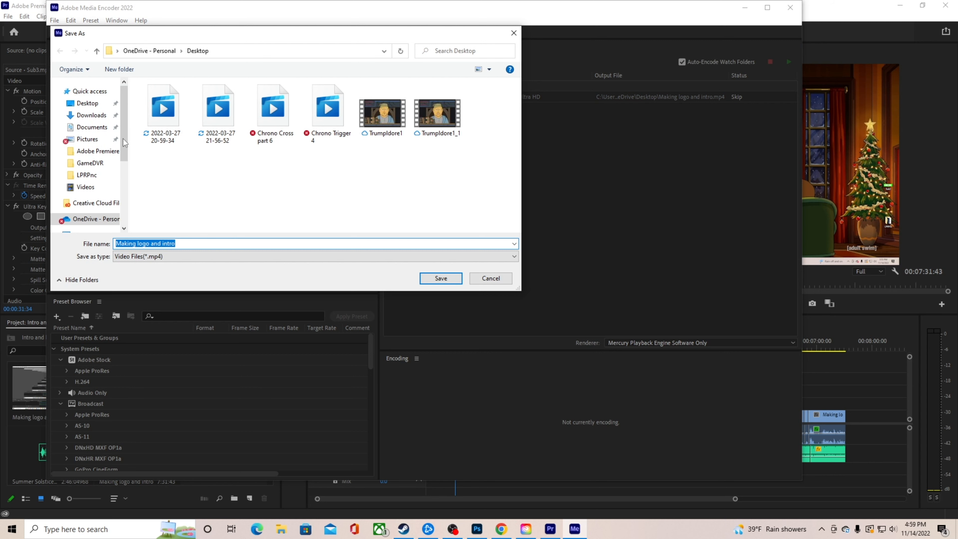
{"action": "left_click", "coordinate": [87, 103]}
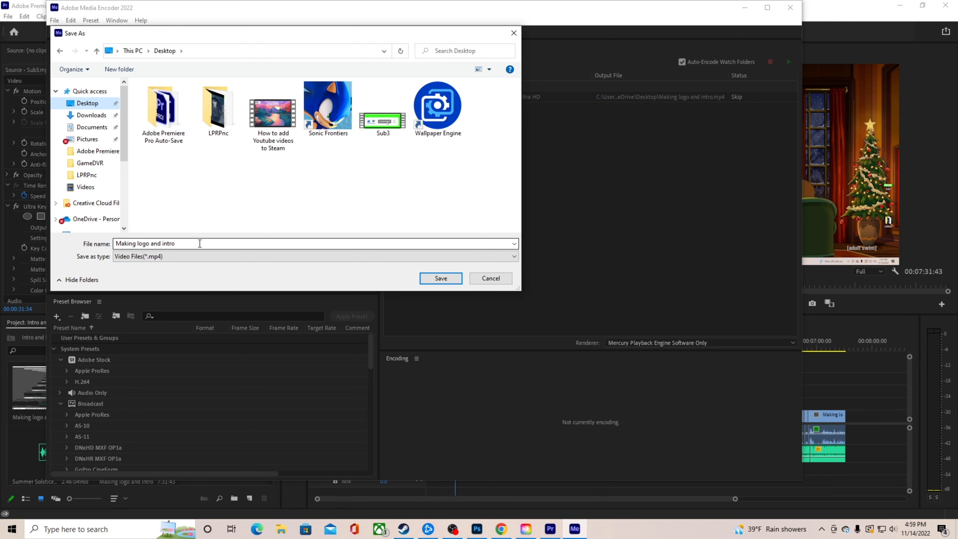
{"action": "left_click", "coordinate": [441, 279]}
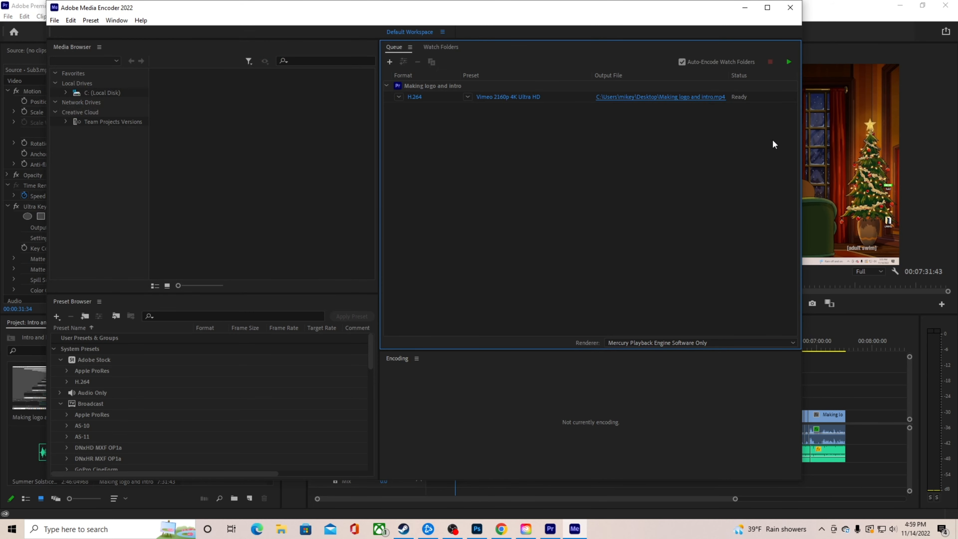
{"action": "left_click", "coordinate": [787, 66]}
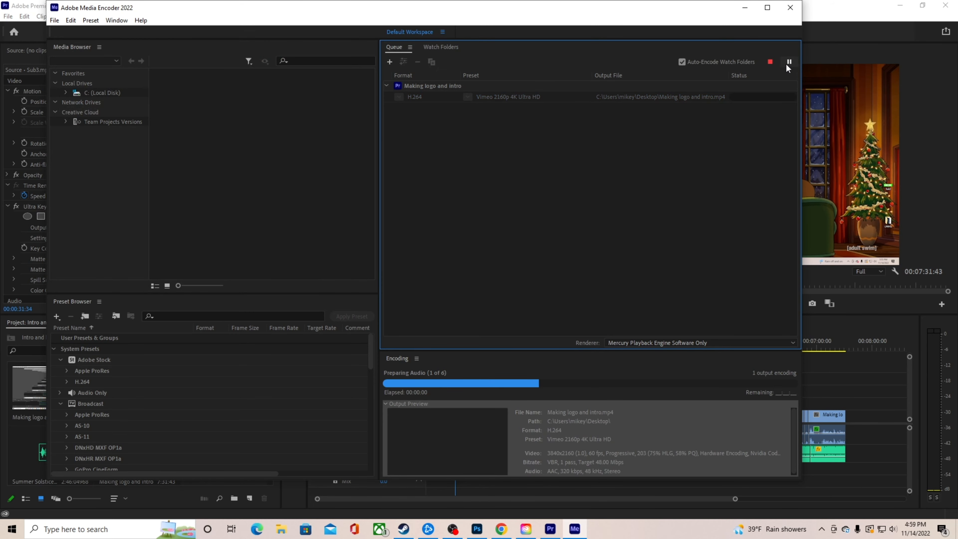